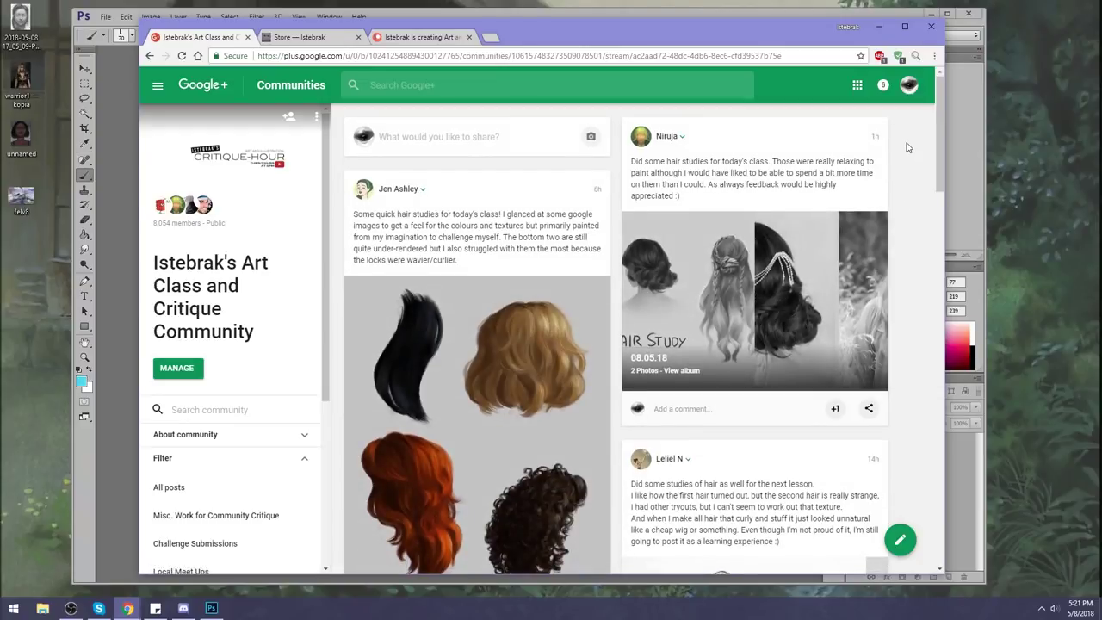
Step: Browse the community's Studies feed and open the image showing four coloured hair studies
scroll(241, 438, down, 3)
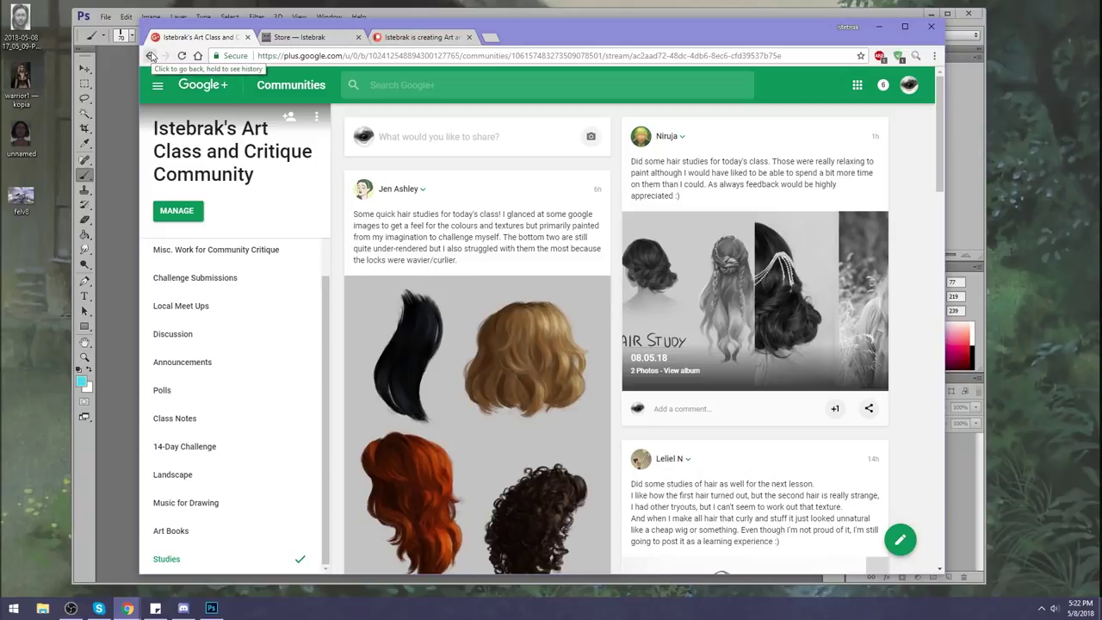
scroll(293, 297, up, 3)
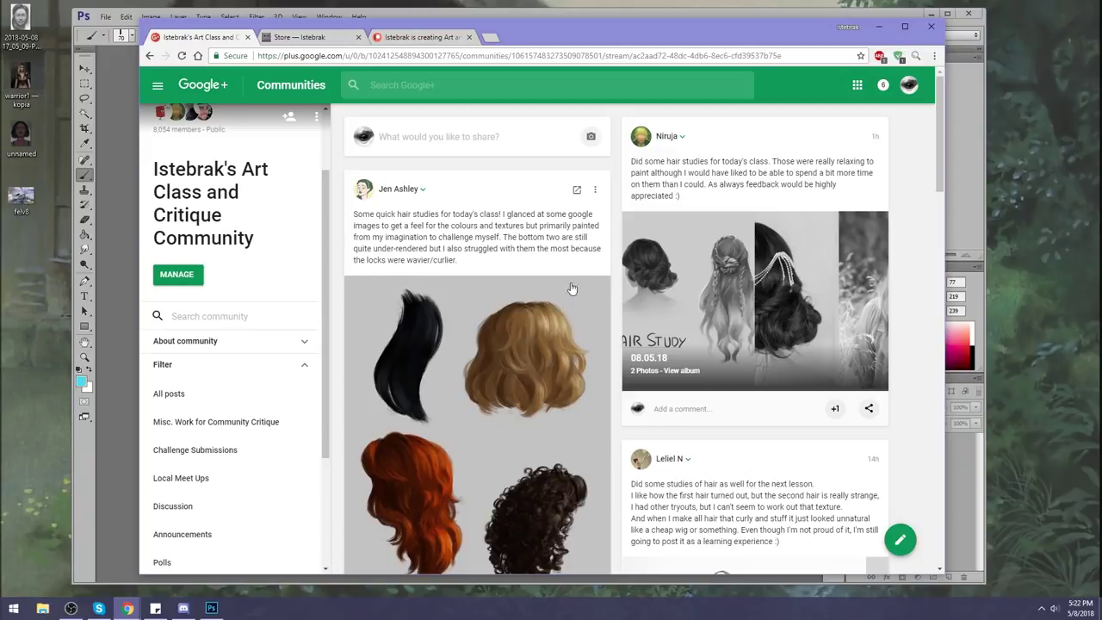
scroll(596, 204, down, 1)
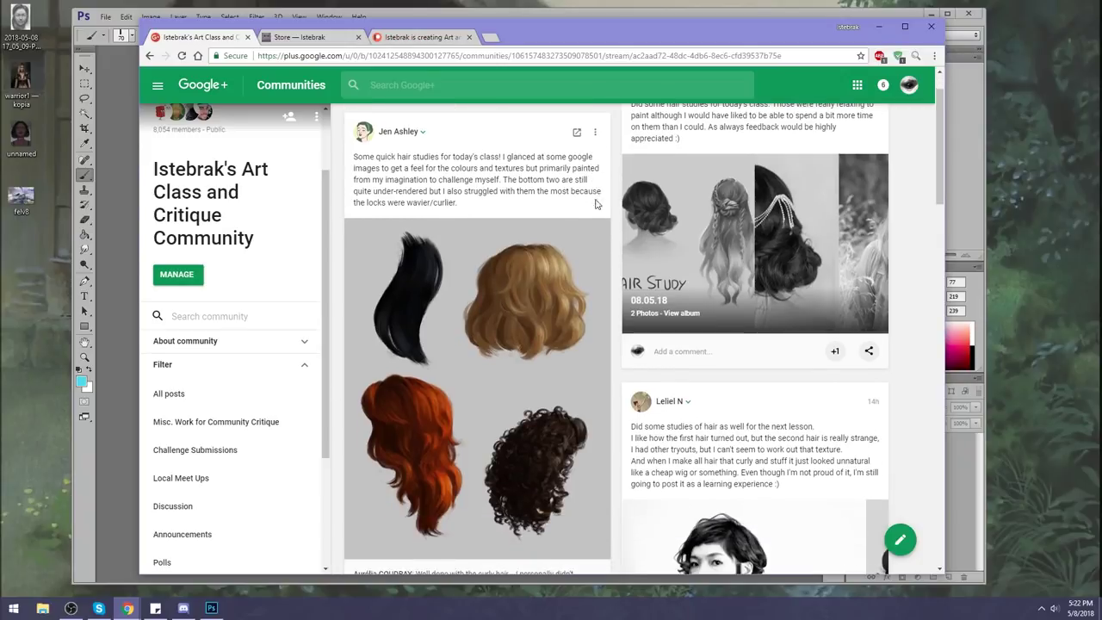
click(534, 321)
Step: Preview the grayscale portrait file from the desktop in the photo viewer, then close it
double_click(21, 19)
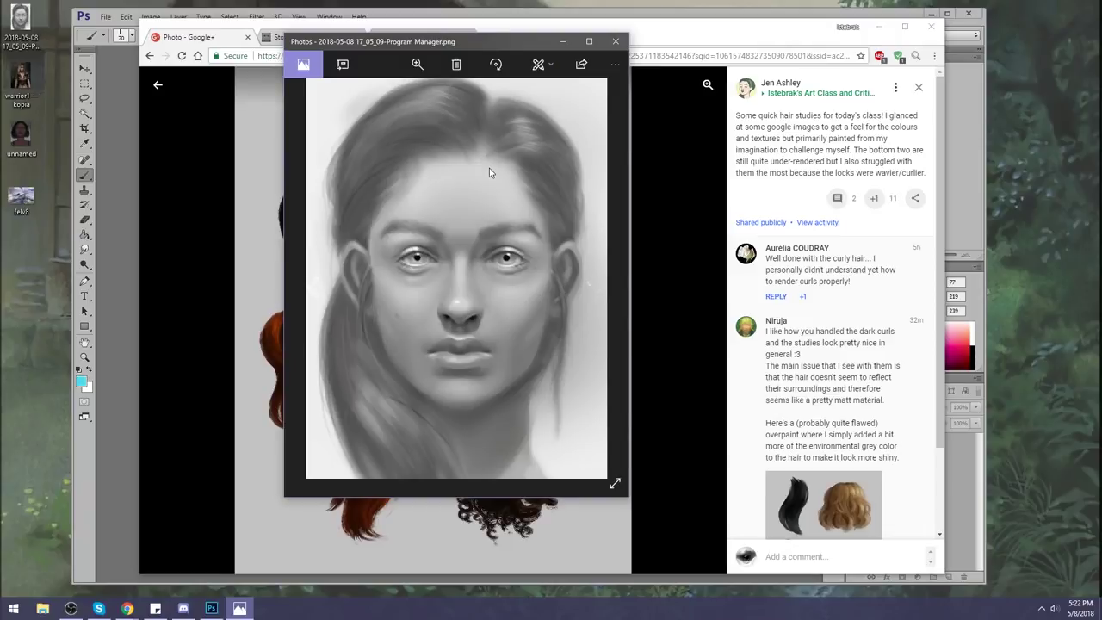
drag(487, 45, 480, 54)
click(604, 54)
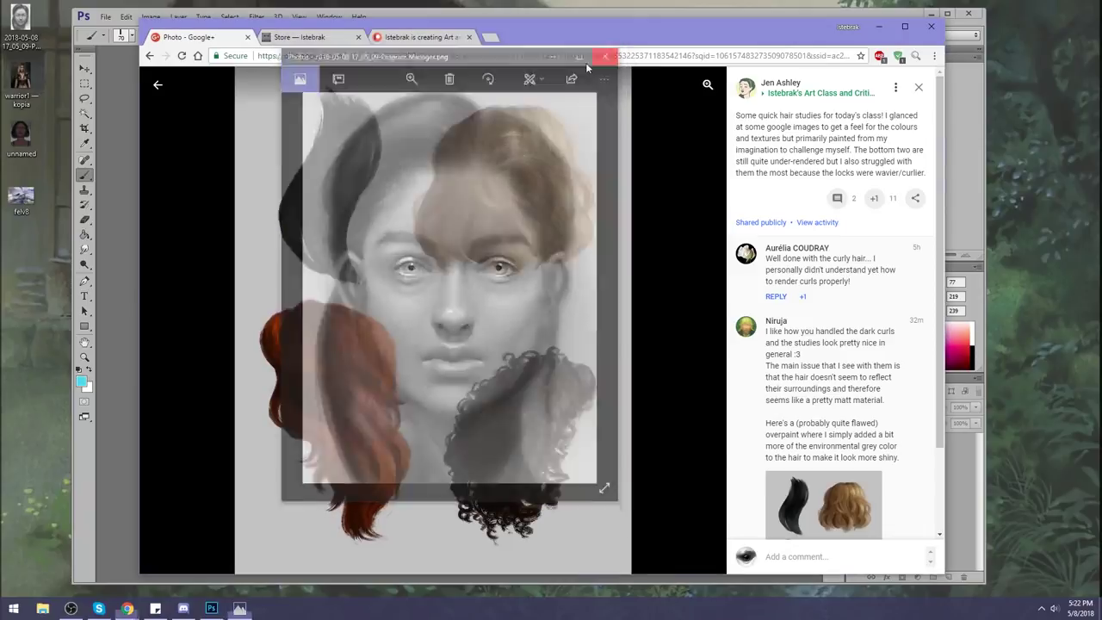
Step: Download the coloured hair studies image and place HairStudies.jpg on the desktop
click(895, 87)
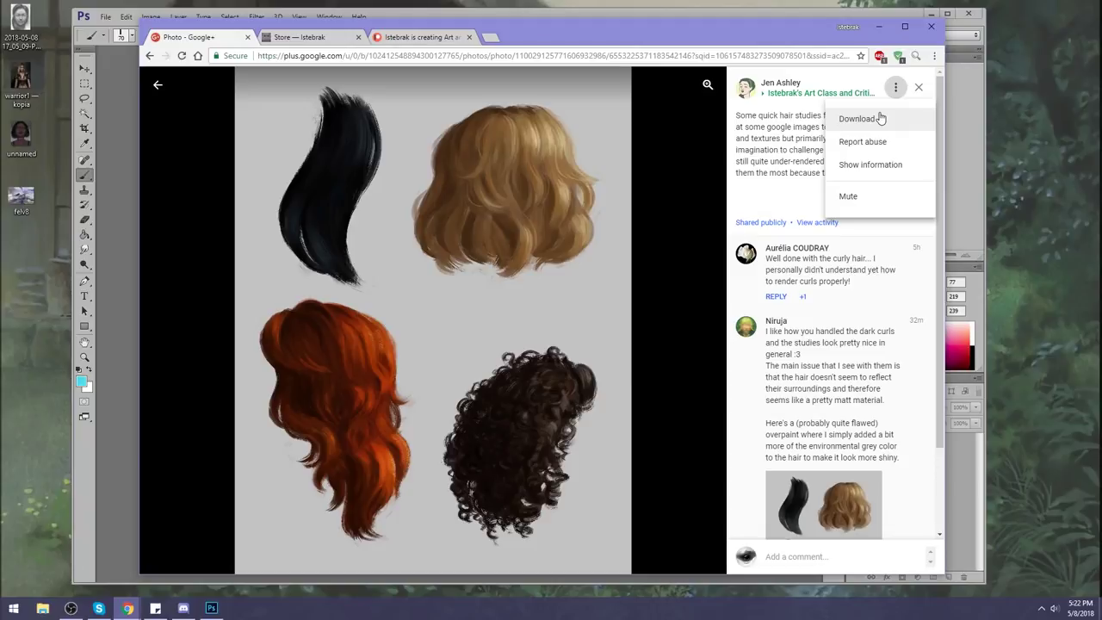
click(882, 119)
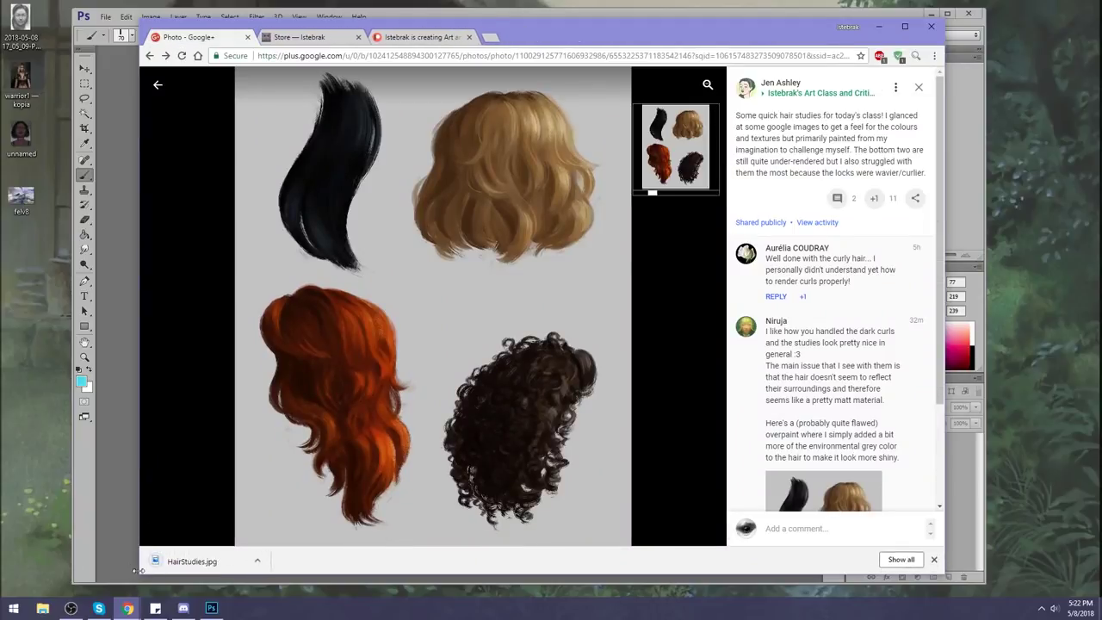
drag(191, 561, 57, 247)
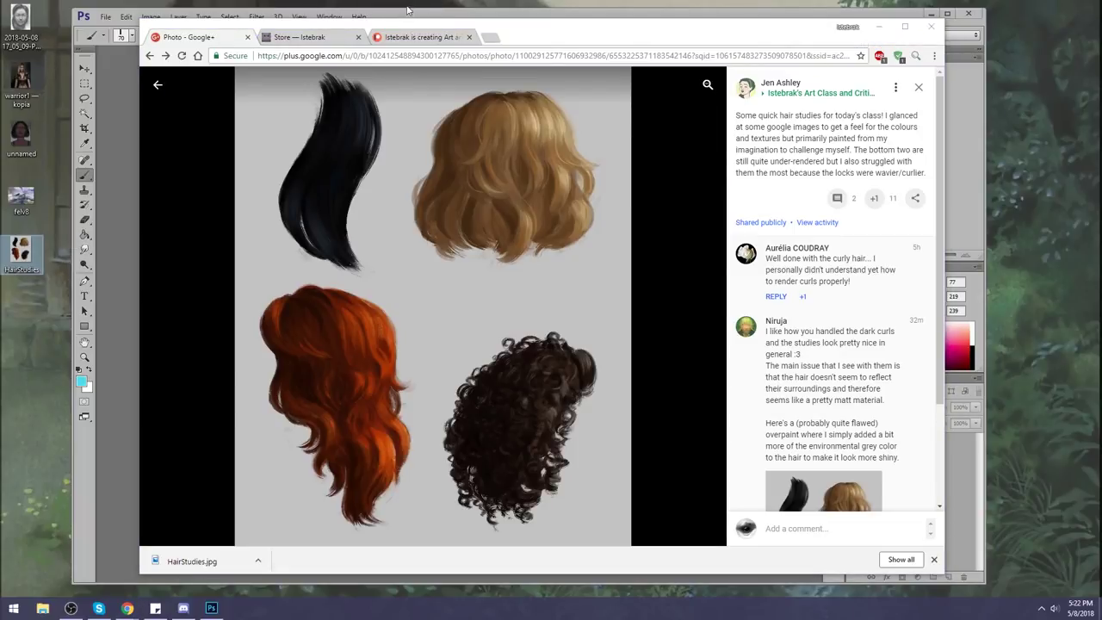
click(410, 7)
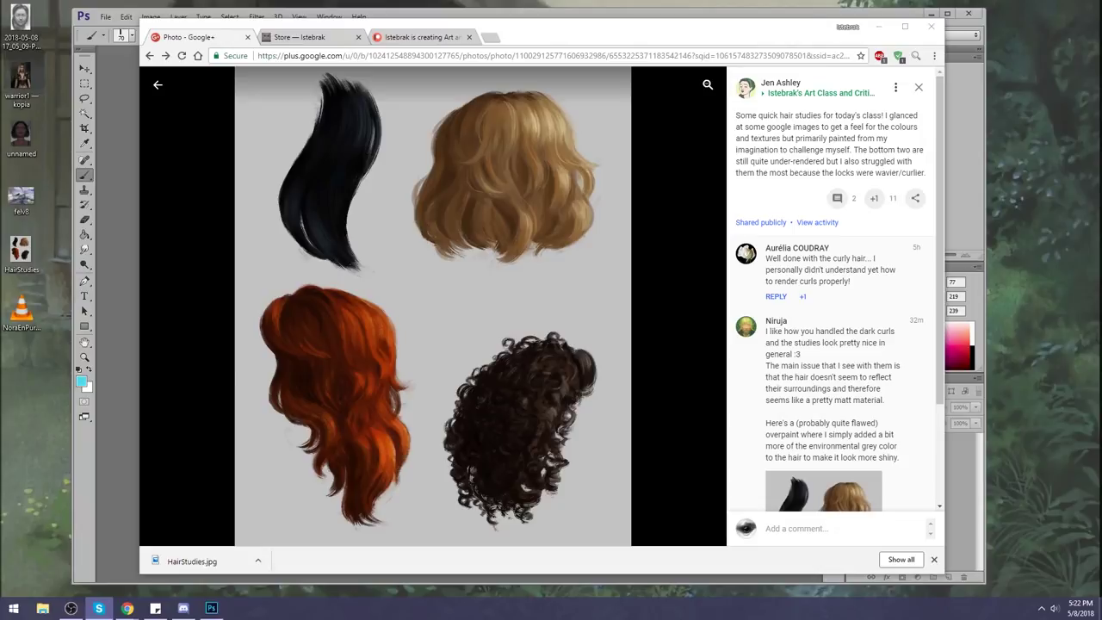
Step: Return to the feed and examine the grayscale hair study album, comparing the painted study with its reference photos
click(159, 86)
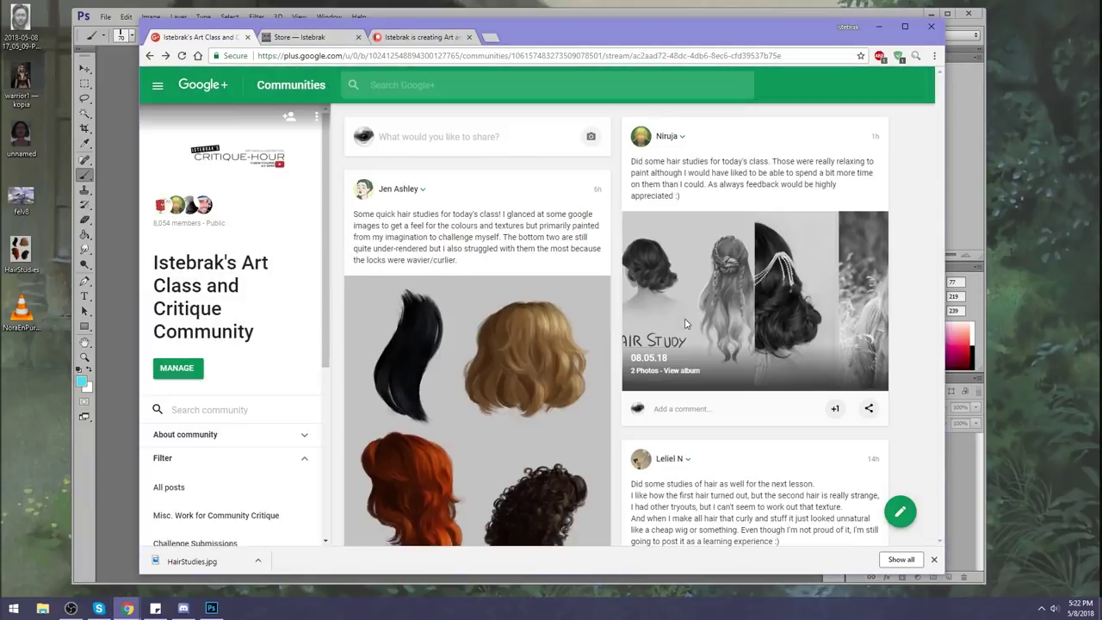
scroll(686, 323, down, 3)
scroll(709, 293, up, 3)
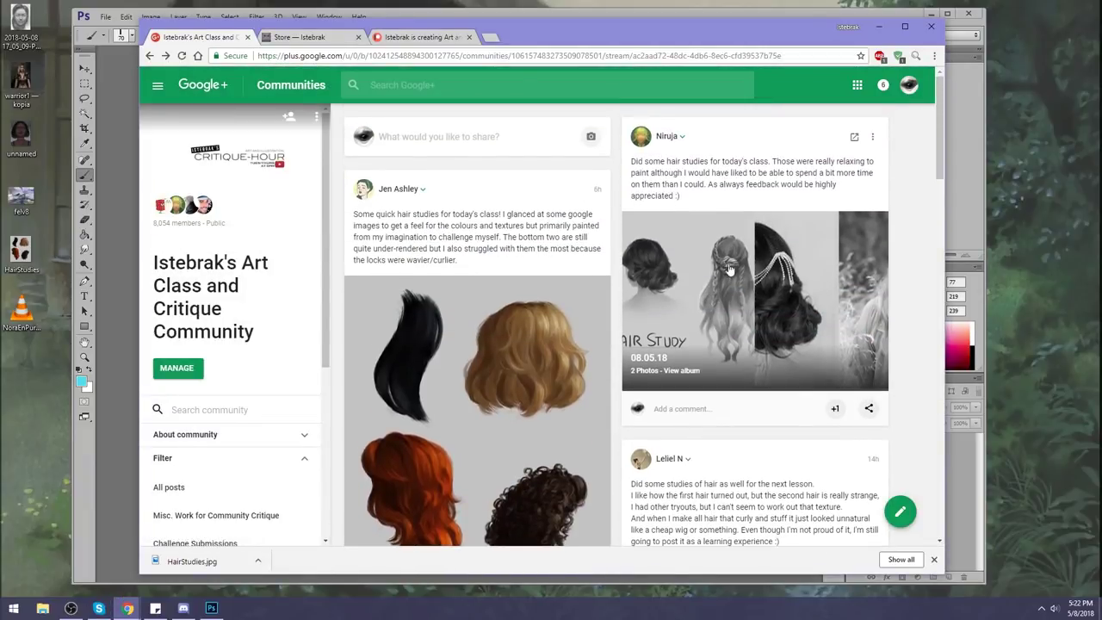
click(691, 266)
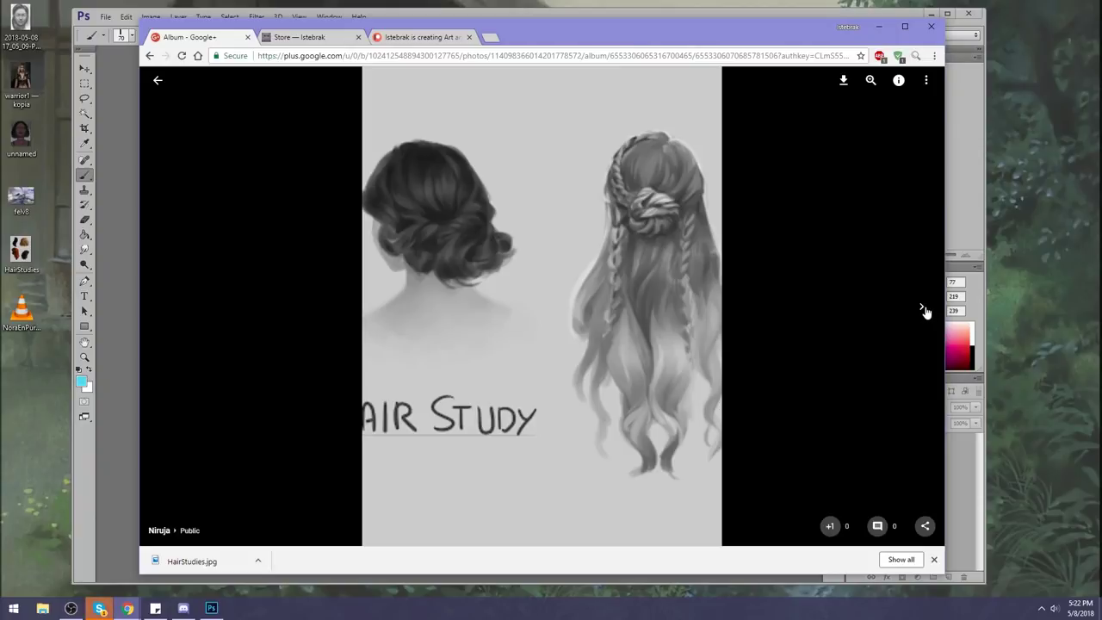
click(922, 309)
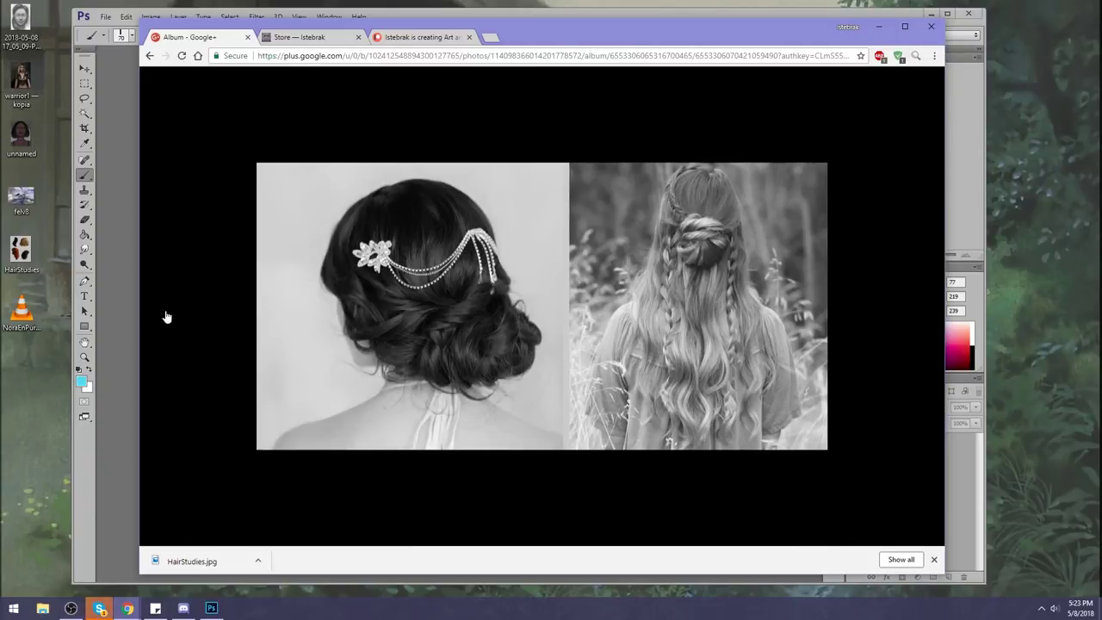
click(168, 317)
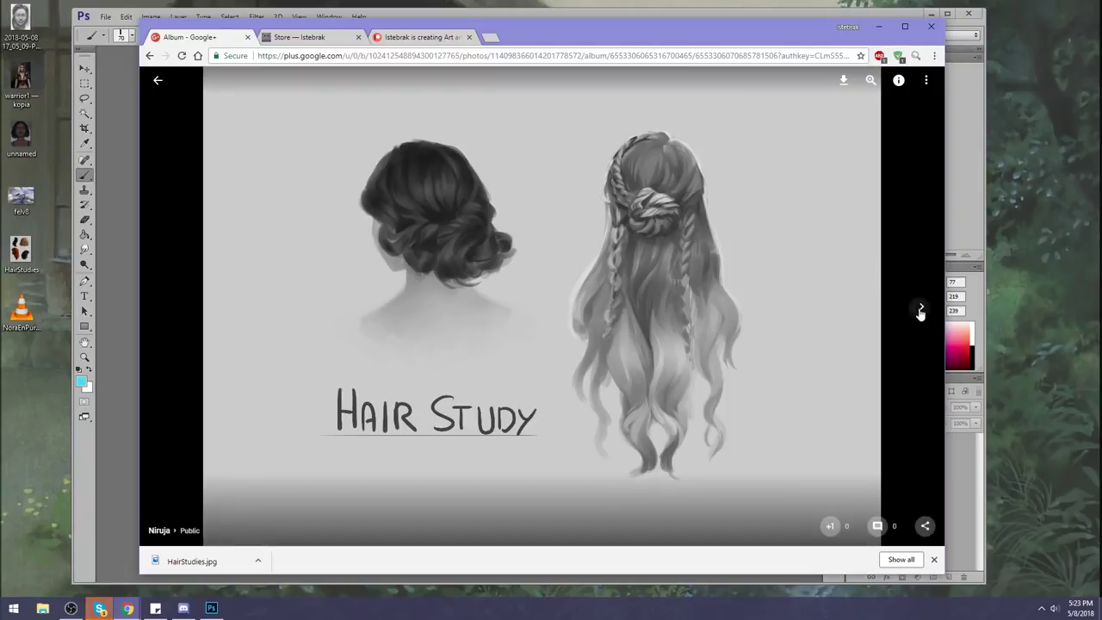
click(920, 310)
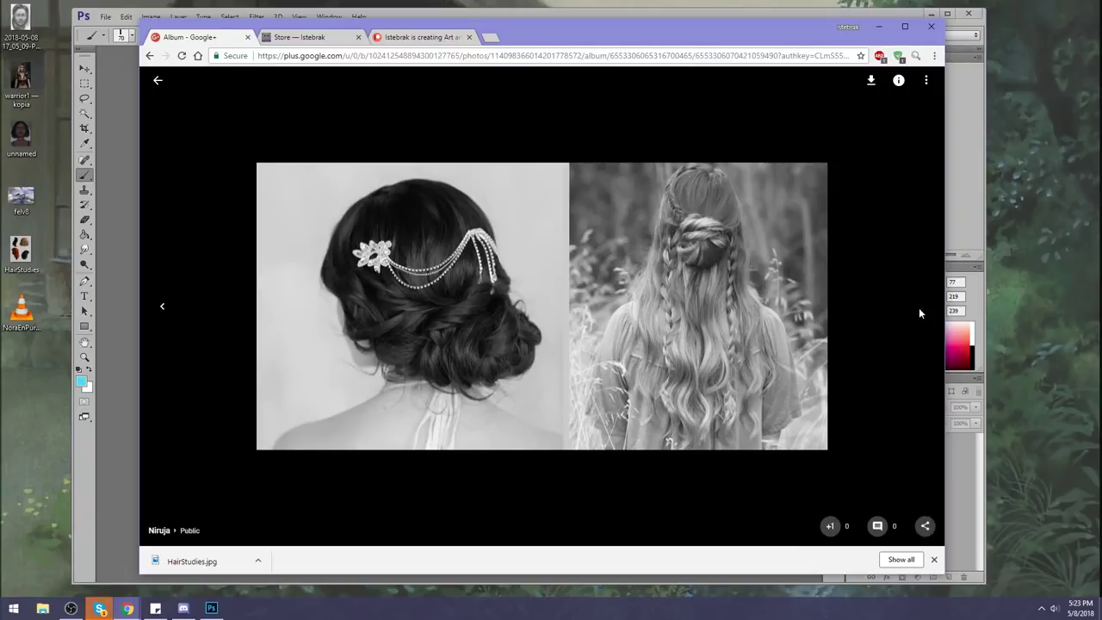
click(155, 307)
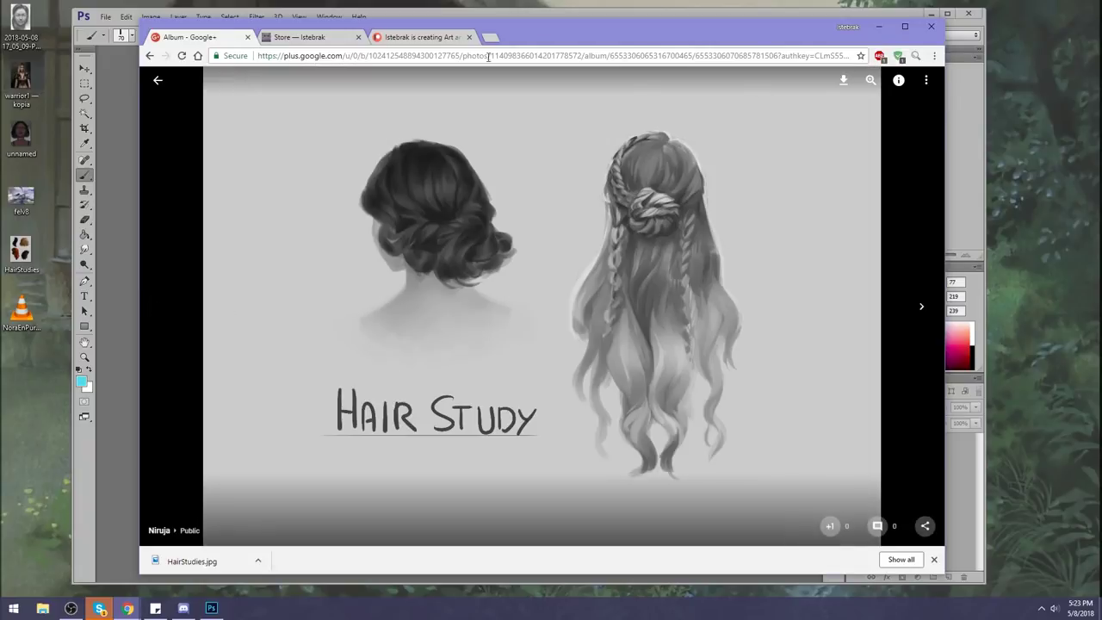
click(925, 80)
click(158, 80)
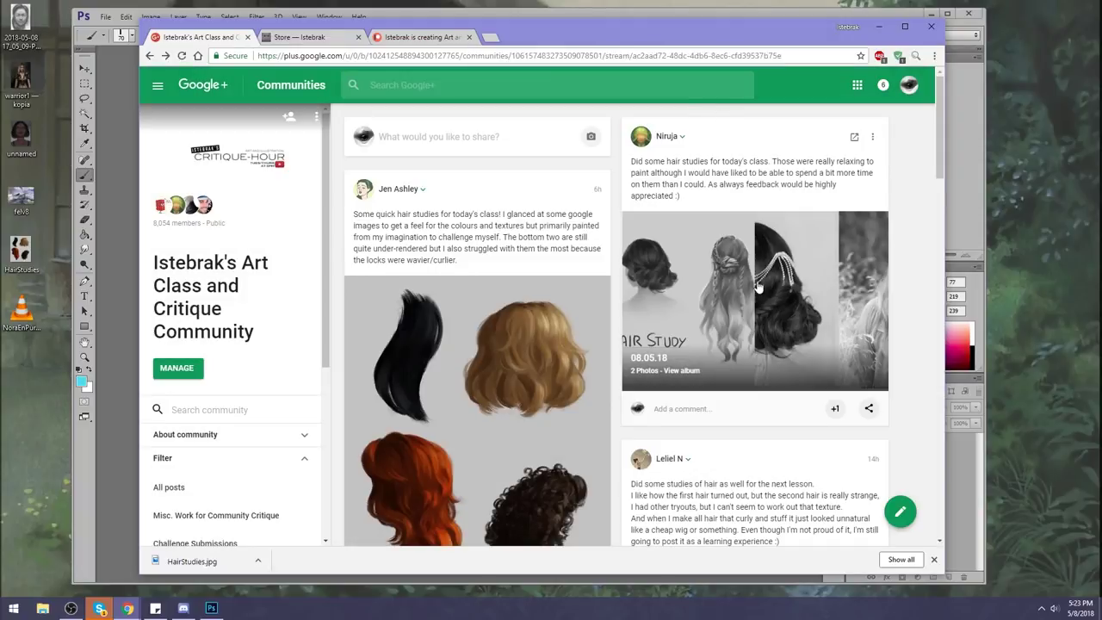
Step: Download the painted grayscale hair study from the album and place the PNG on the desktop
click(719, 257)
click(933, 86)
click(844, 80)
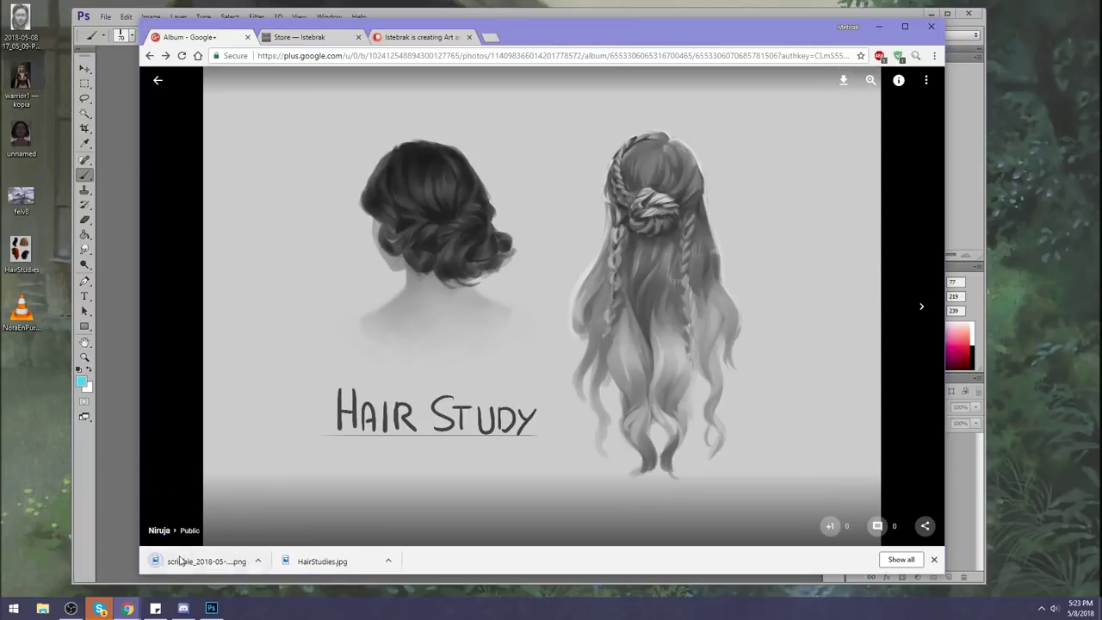
mouse_move(193, 560)
mouse_down()
mouse_move(69, 376)
mouse_move(21, 378)
mouse_up()
Step: Download the album's hair reference photo image and place the PNG on the desktop
click(157, 80)
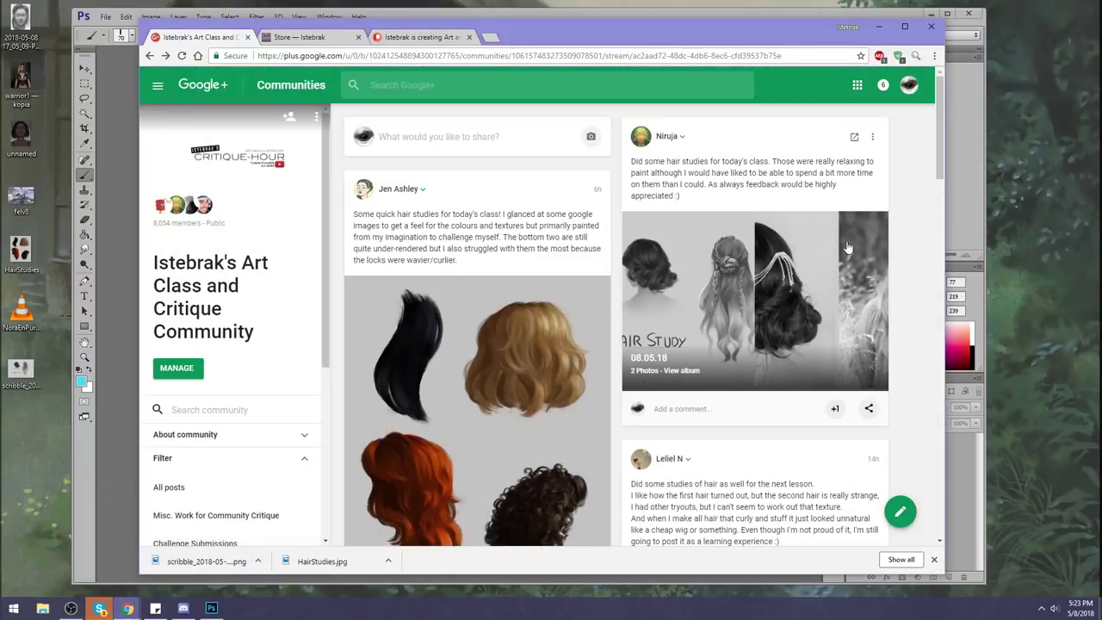
click(847, 247)
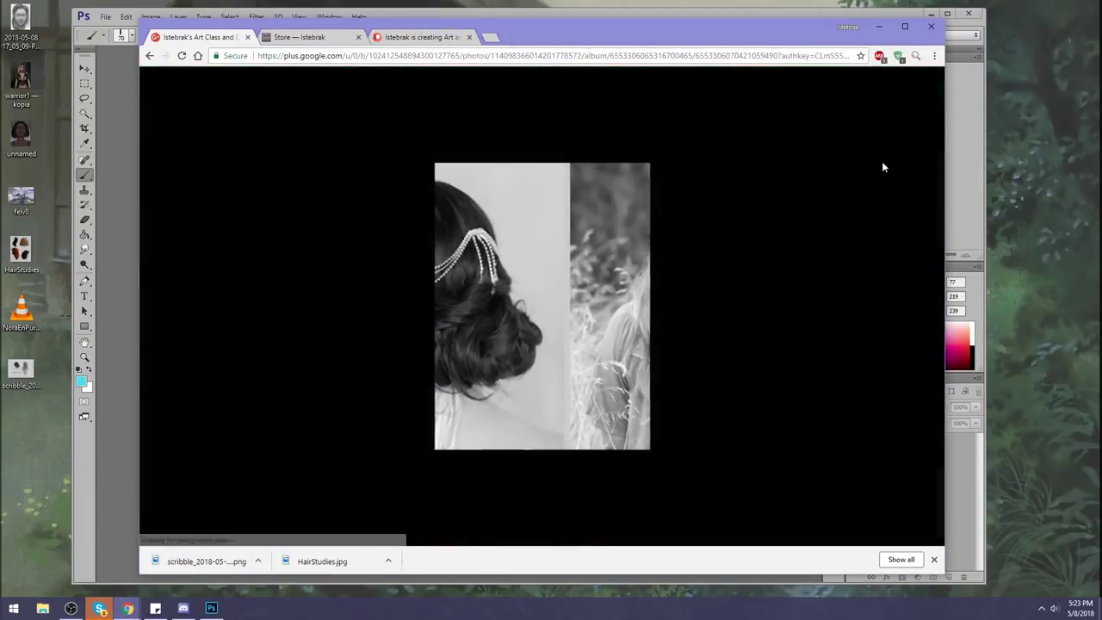
click(870, 80)
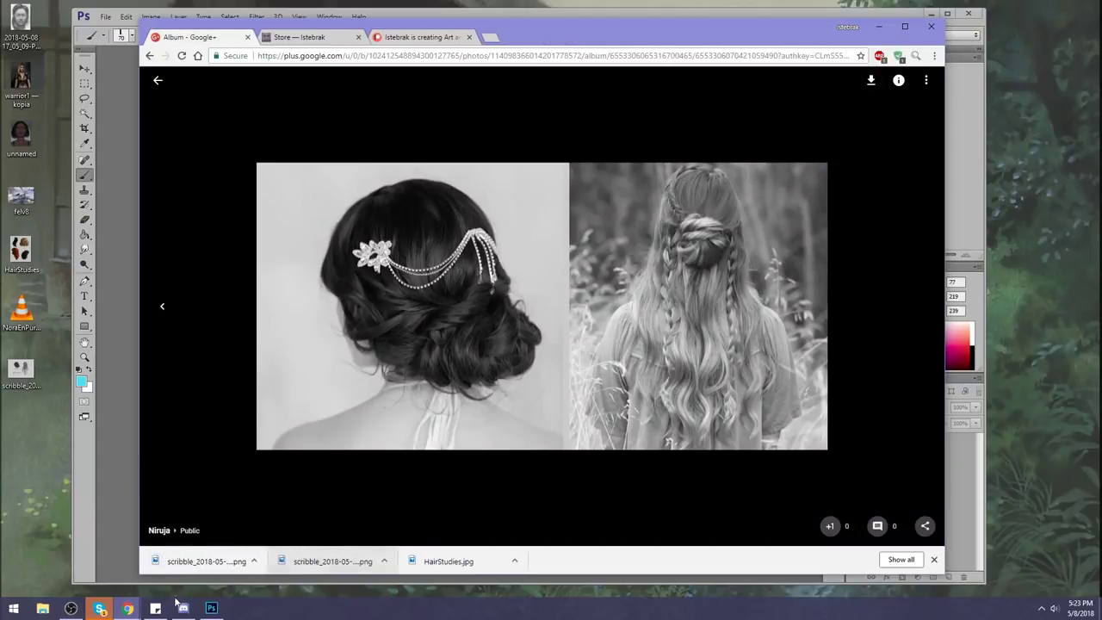
drag(172, 560, 33, 434)
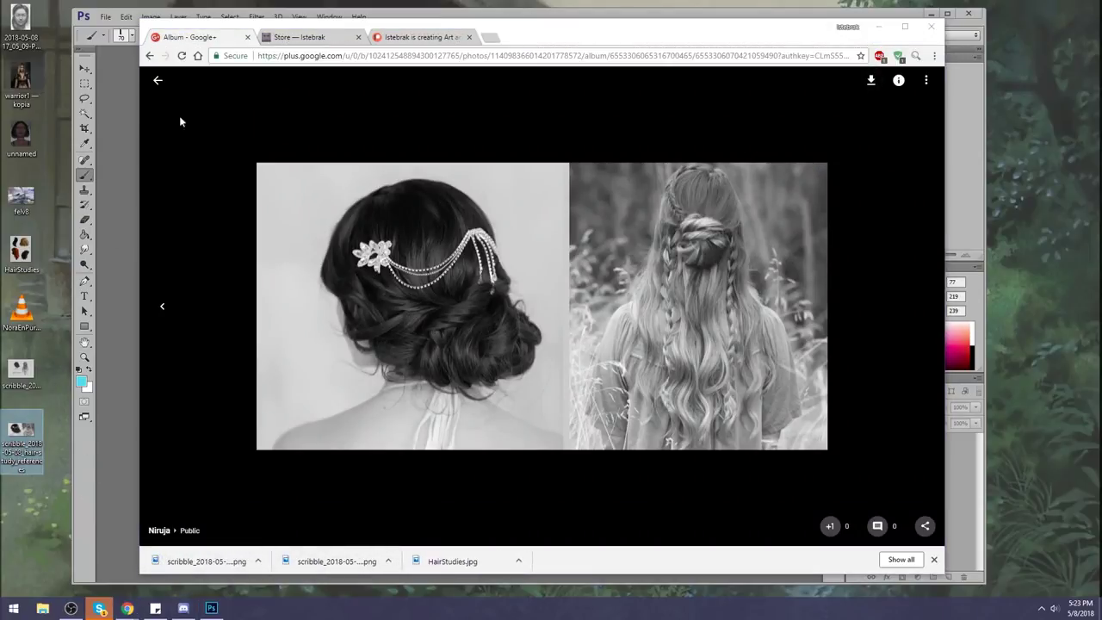
Step: Close the album page, move the browser window off this screen and switch to Photoshop
click(247, 37)
drag(464, 34, 1101, 116)
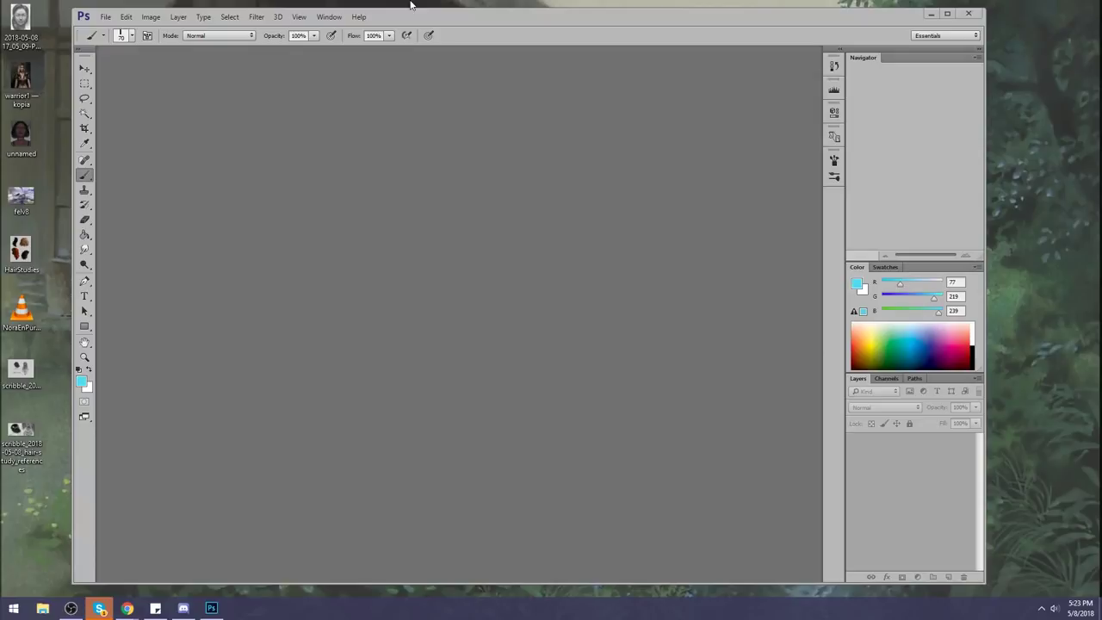
click(559, 88)
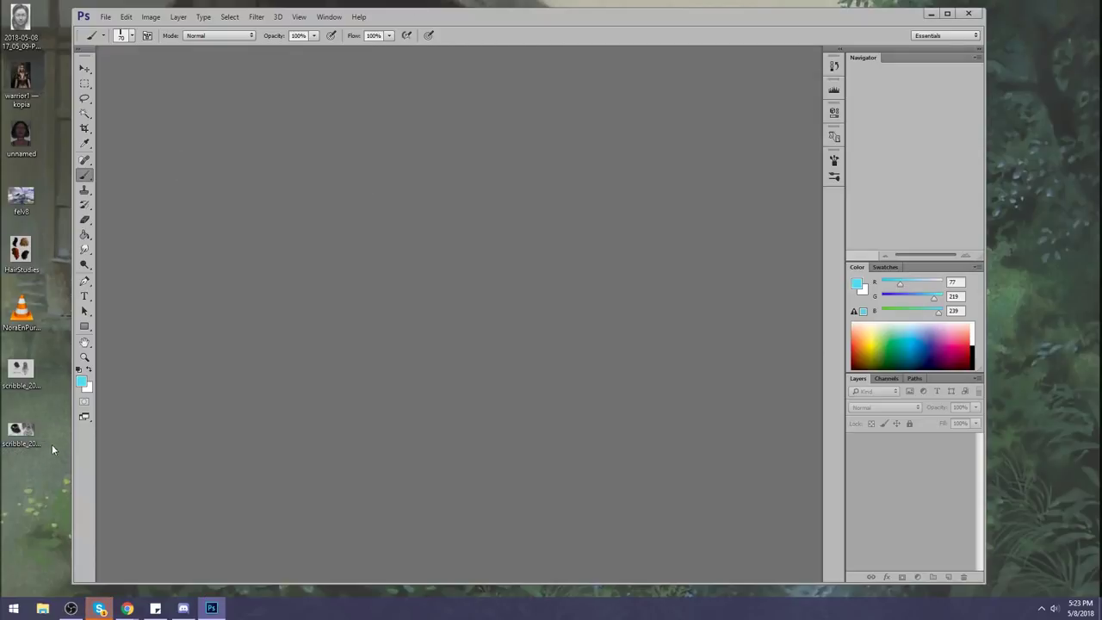
Step: Delete the VLC media file from the desktop
click(29, 310)
key(Delete)
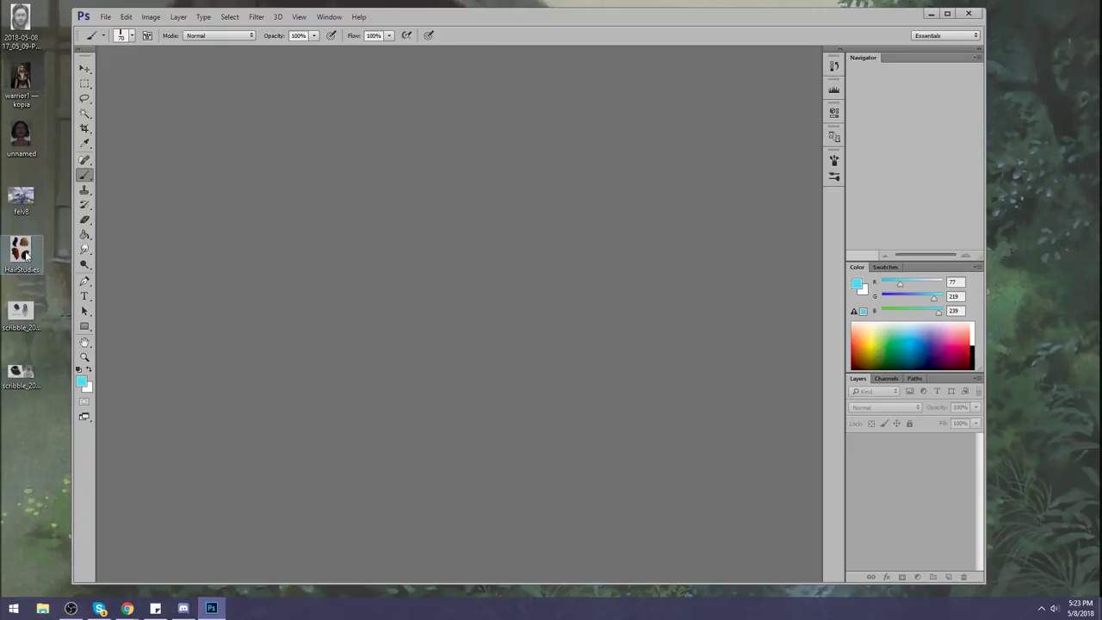
drag(21, 21, 197, 97)
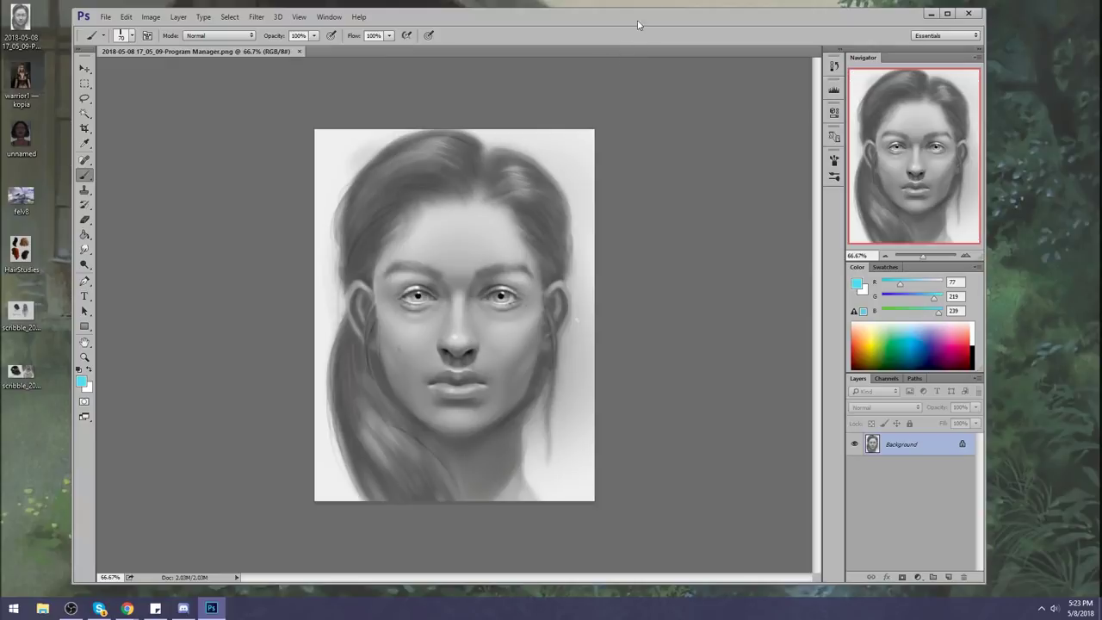
double_click(641, 15)
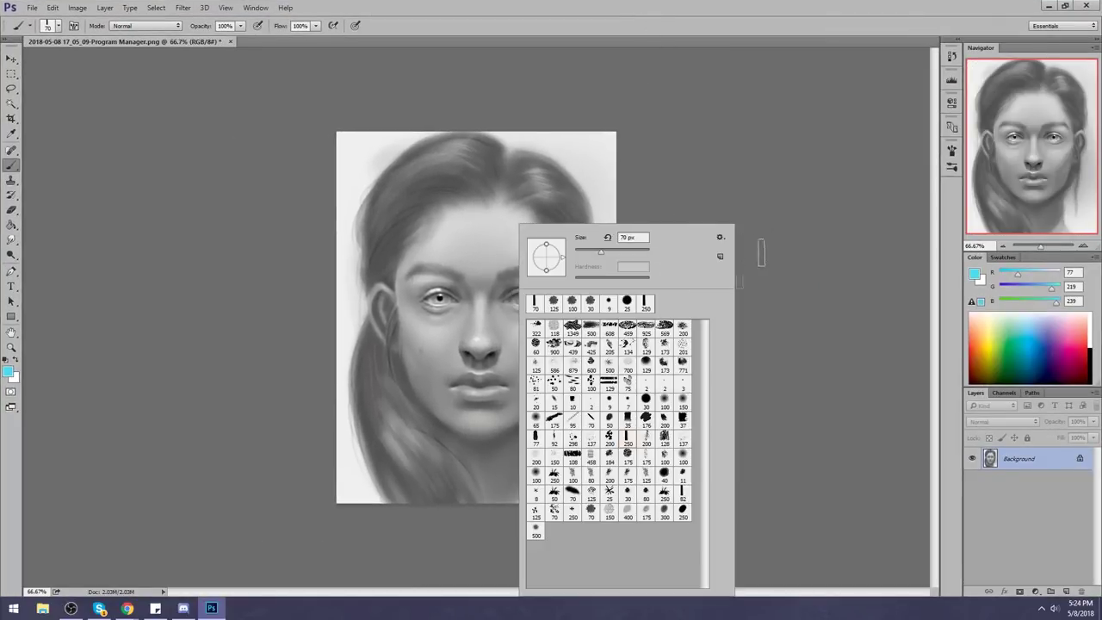
click(786, 411)
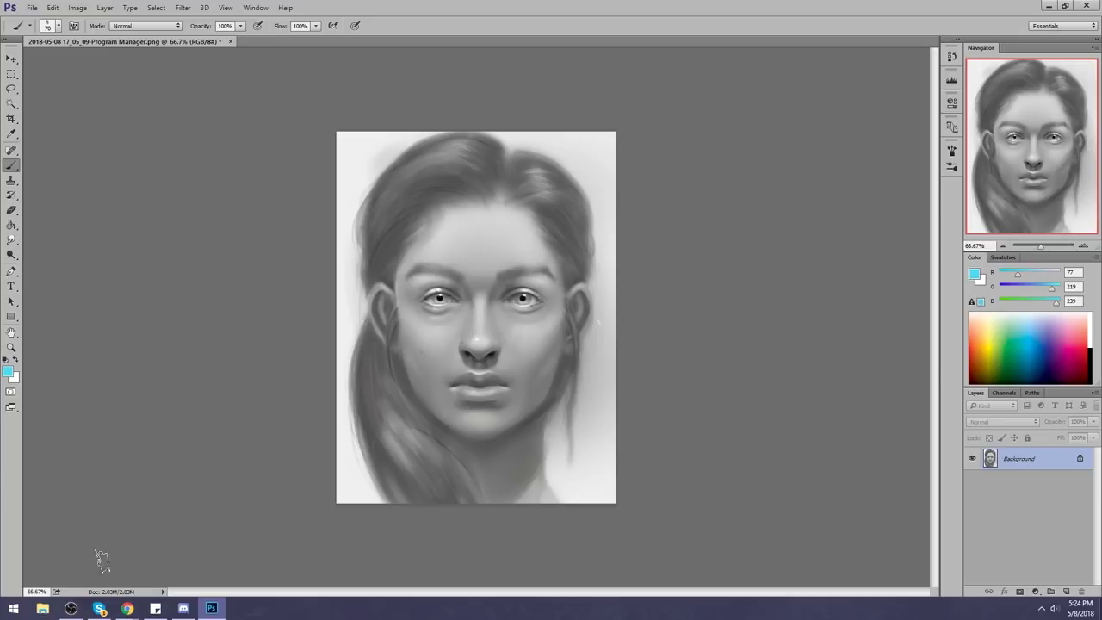
click(100, 609)
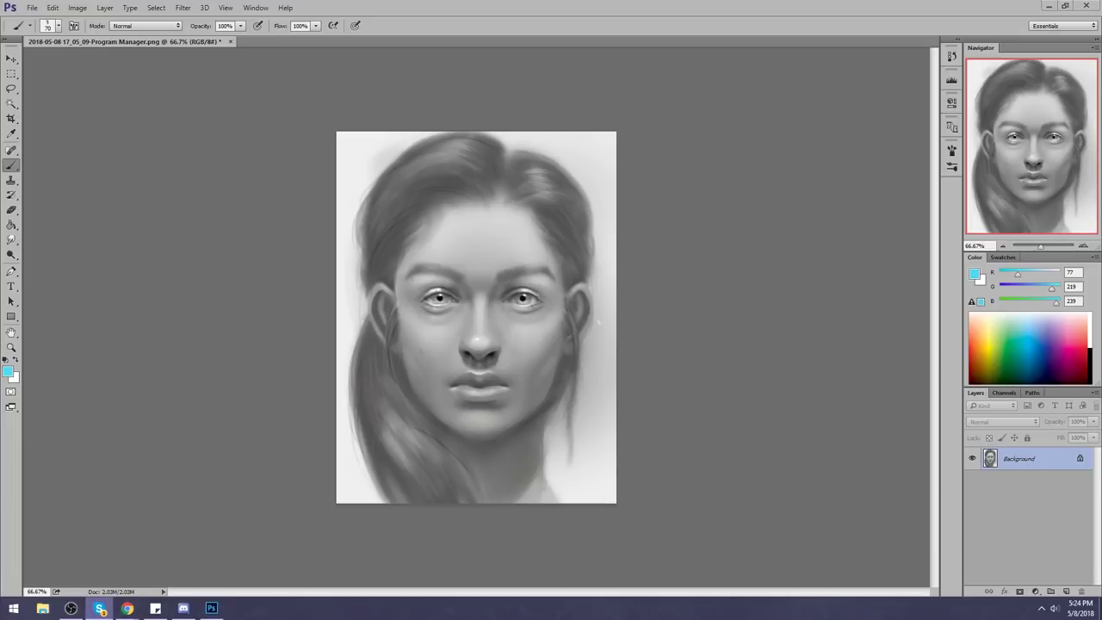
key(alt+Tab)
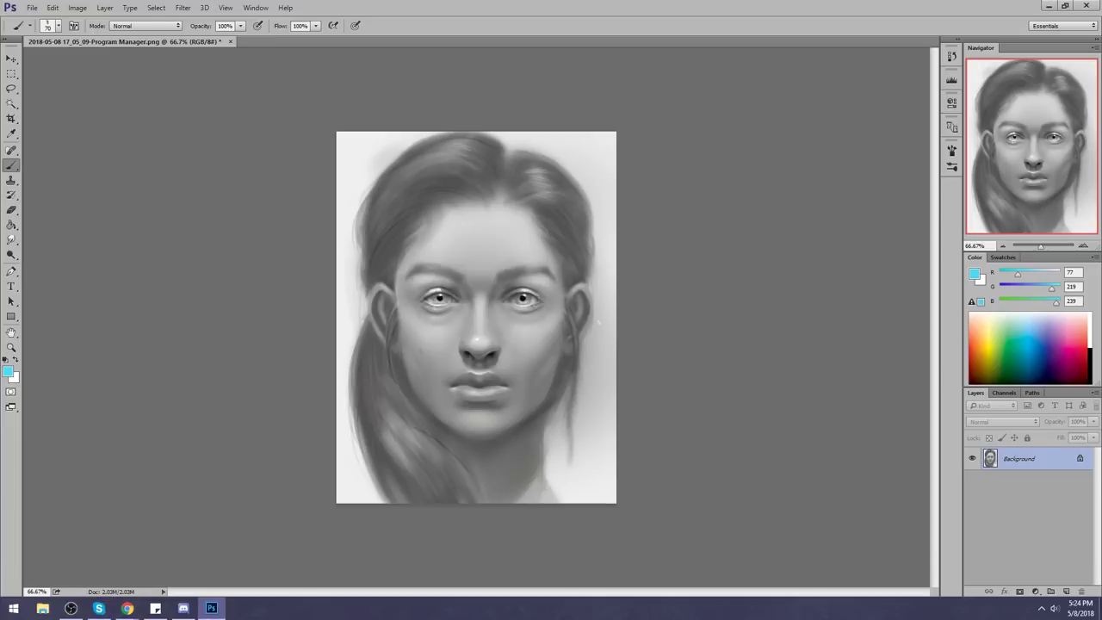
key(alt+Tab)
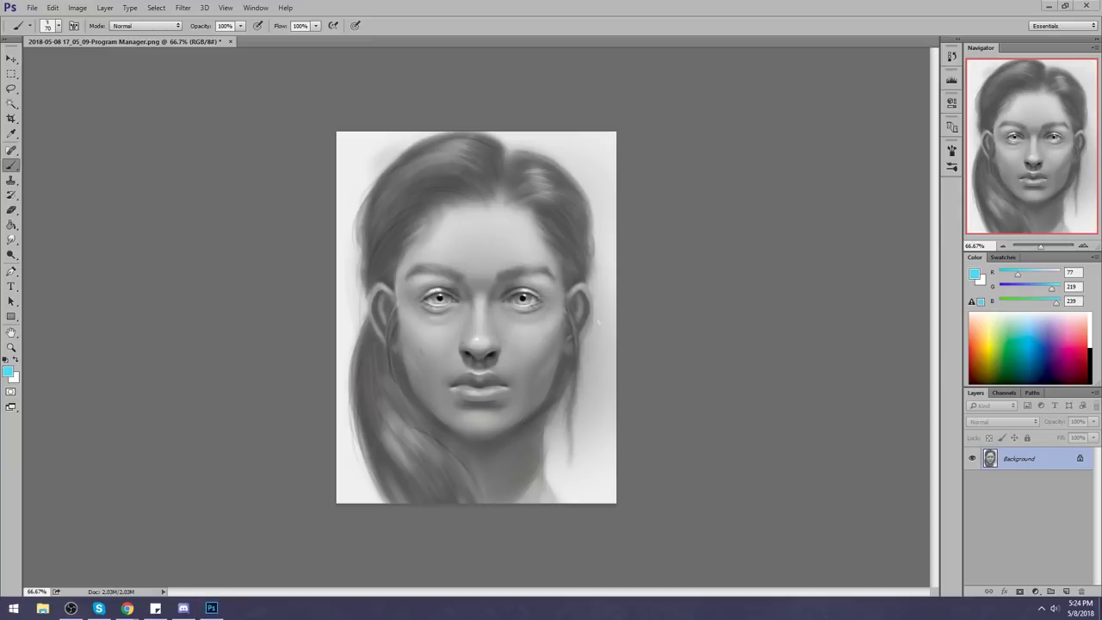
click(631, 197)
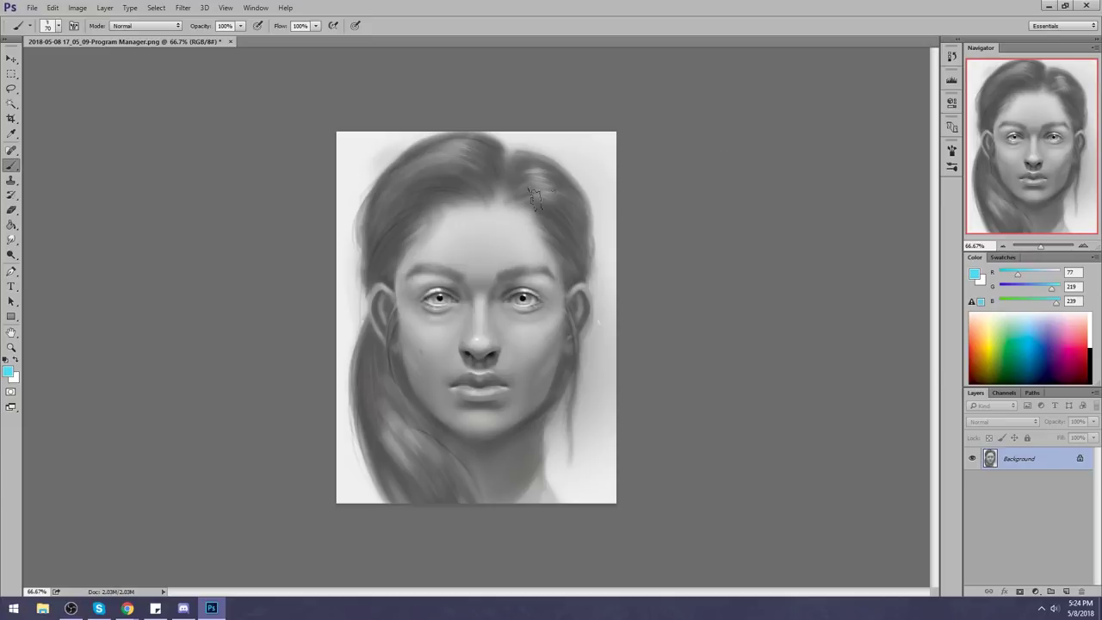
Step: Reduce the brush size to 25 px and sample the near-black pupil colour of the portrait's eye
key([)
key([)
key([)
key([)
key([)
key([)
key([)
alt+click(522, 297)
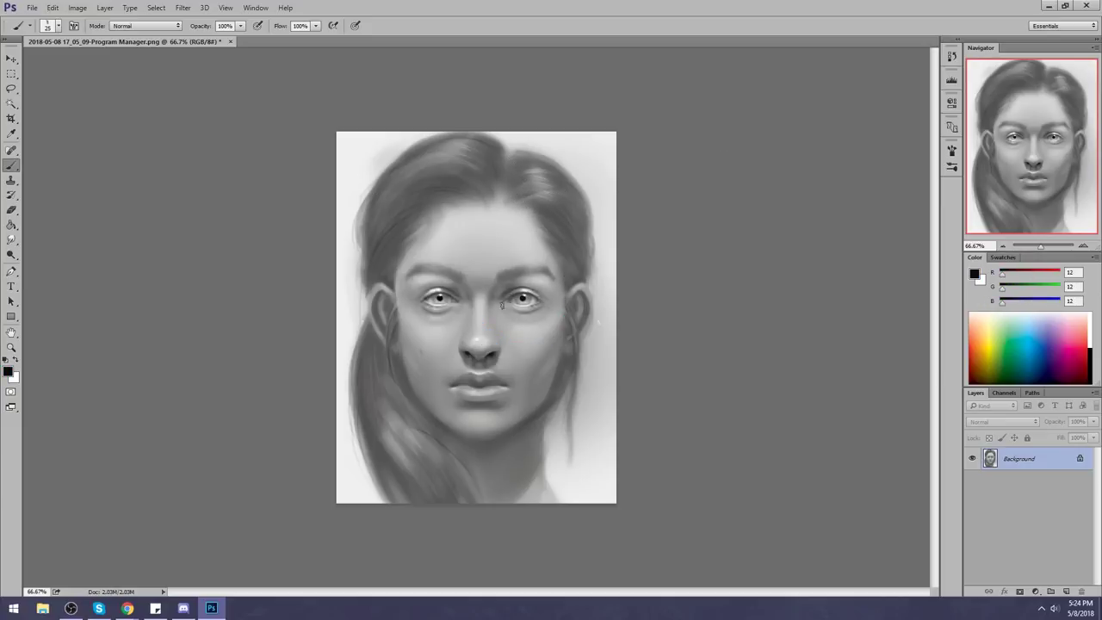
Step: Enlarge the brush to 60 px and paint a small solid near-black block on the portrait's neck
key(bracketright)
key(bracketright)
key(bracketright)
key(bracketright)
drag(470, 456, 474, 469)
Step: Try a broad curved near-black stroke across the hairline, undo it and set the brush size to 70 px
drag(365, 208, 487, 214)
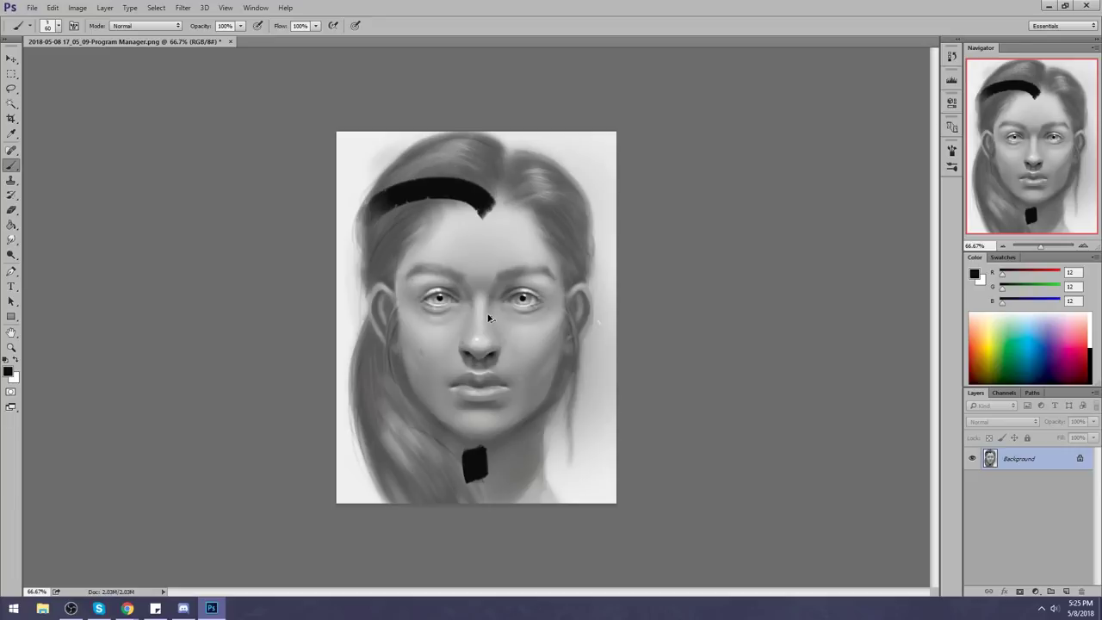
key(ctrl+z)
key(bracketleft)
key(bracketleft)
key(bracketleft)
key(bracketleft)
key(bracketleft)
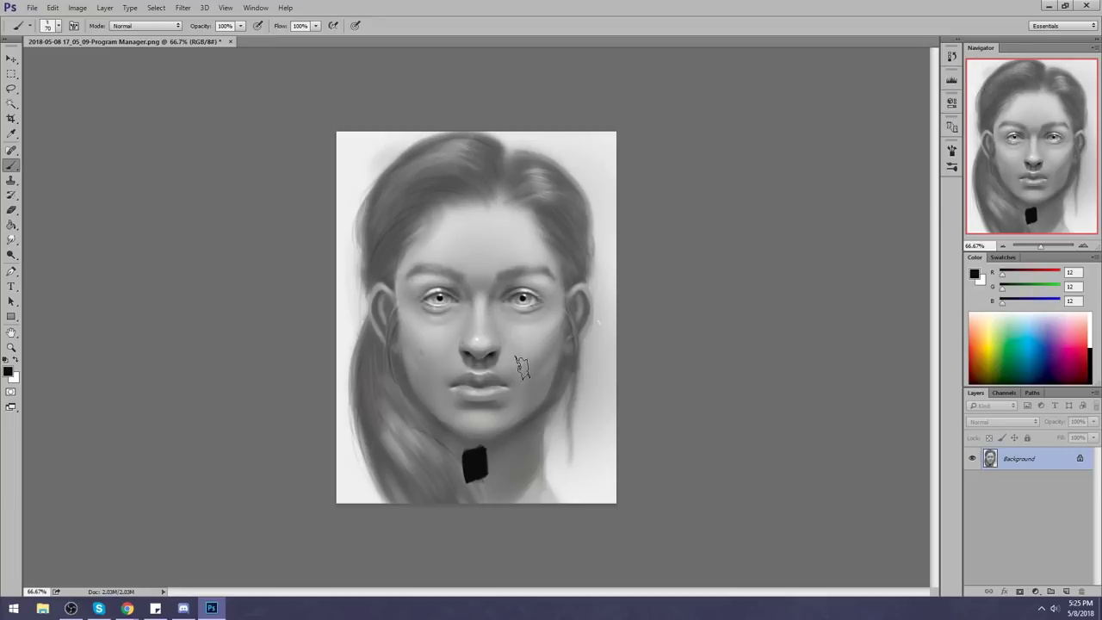
Step: Reduce the brush size to 4 px and draw two short near-black vertical strokes on the background beside the neck
key(bracketleft)
key(bracketleft)
key(bracketleft)
key(bracketleft)
key(bracketleft)
mouse_move(587, 441)
mouse_down()
mouse_move(587, 476)
mouse_move(603, 471)
mouse_up()
Step: Try thin sweeping strand lines from the hair parting down both sides of the head, and undo them
mouse_move(511, 127)
mouse_down()
mouse_move(456, 393)
mouse_move(613, 311)
mouse_up()
key(ctrl+z)
drag(516, 135, 458, 287)
key(ctrl+z)
drag(521, 137, 483, 439)
drag(577, 178, 580, 394)
mouse_move(422, 132)
mouse_down()
mouse_move(356, 416)
mouse_move(376, 440)
mouse_up()
key(ctrl+alt+z)
key(ctrl+alt+z)
key(ctrl+z)
Step: Try thin looping strand curves across the forehead and both temples from the parting, and undo them
mouse_move(512, 140)
mouse_down()
mouse_move(482, 232)
mouse_move(538, 251)
mouse_up()
mouse_move(495, 196)
mouse_down()
mouse_move(361, 172)
mouse_move(441, 135)
mouse_up()
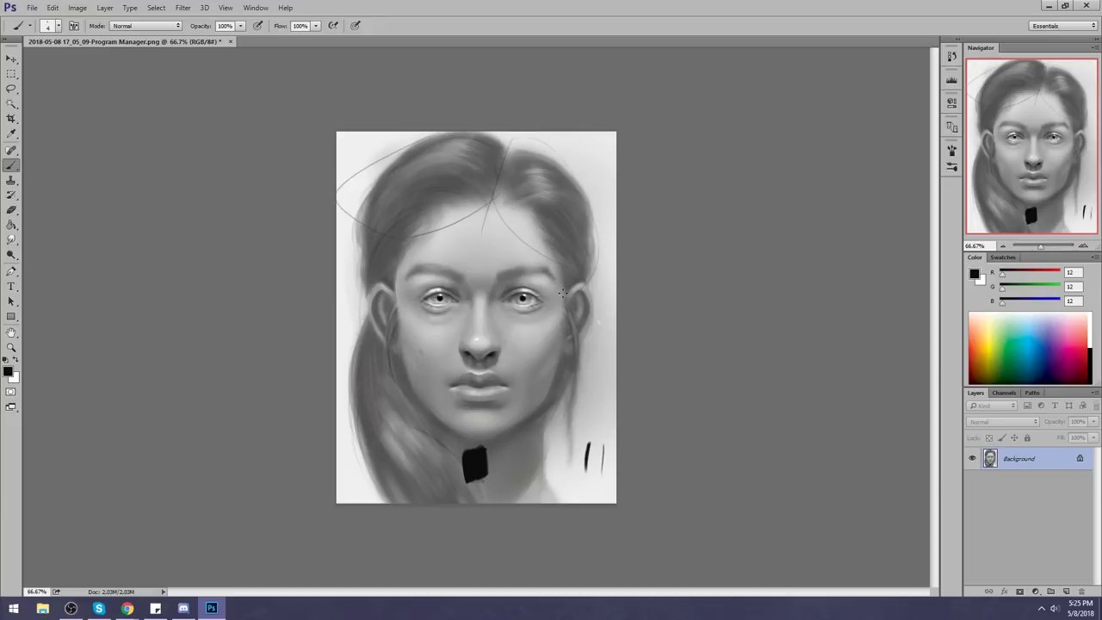
mouse_move(411, 252)
mouse_down()
mouse_move(378, 483)
mouse_move(476, 456)
mouse_up()
key(ctrl+alt+z)
key(ctrl+alt+z)
key(ctrl+alt+z)
key(ctrl+alt+z)
key(ctrl+alt+z)
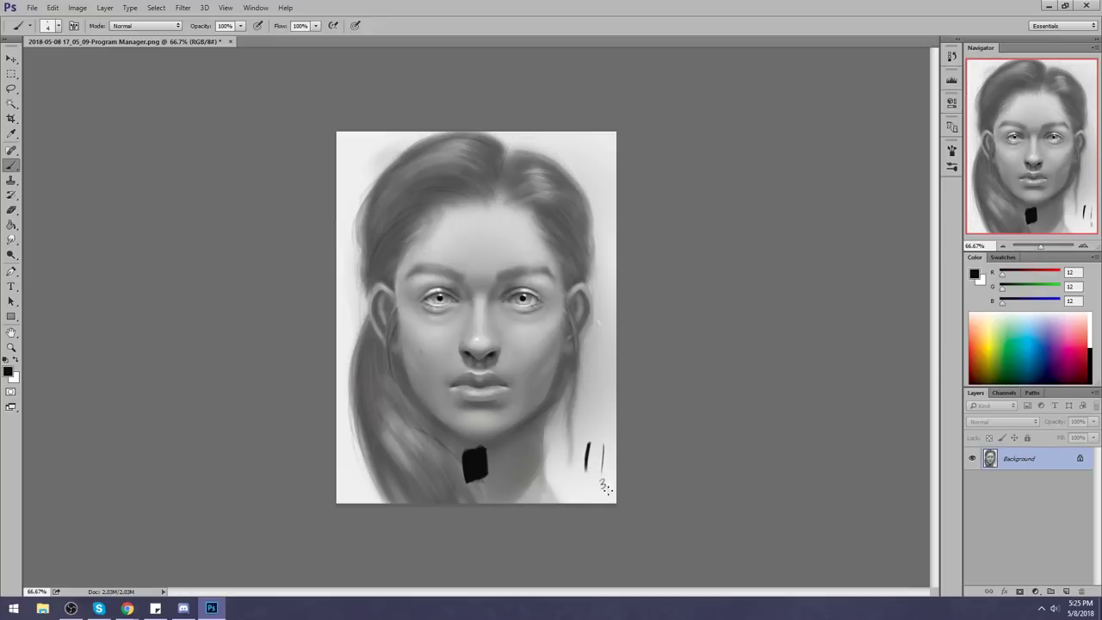
Step: Complete the handwritten "3 more" note below the two short strokes and frame the group with a thin outline
mouse_move(598, 497)
mouse_down()
mouse_move(611, 487)
mouse_move(615, 503)
mouse_up()
mouse_move(610, 438)
mouse_down()
mouse_move(585, 492)
mouse_move(619, 516)
mouse_move(616, 442)
mouse_up()
Step: Switch to istebrak.com in Chrome and examine the hair in the first three Portraits and Form paintings, enlarged one after another
key(alt+Tab)
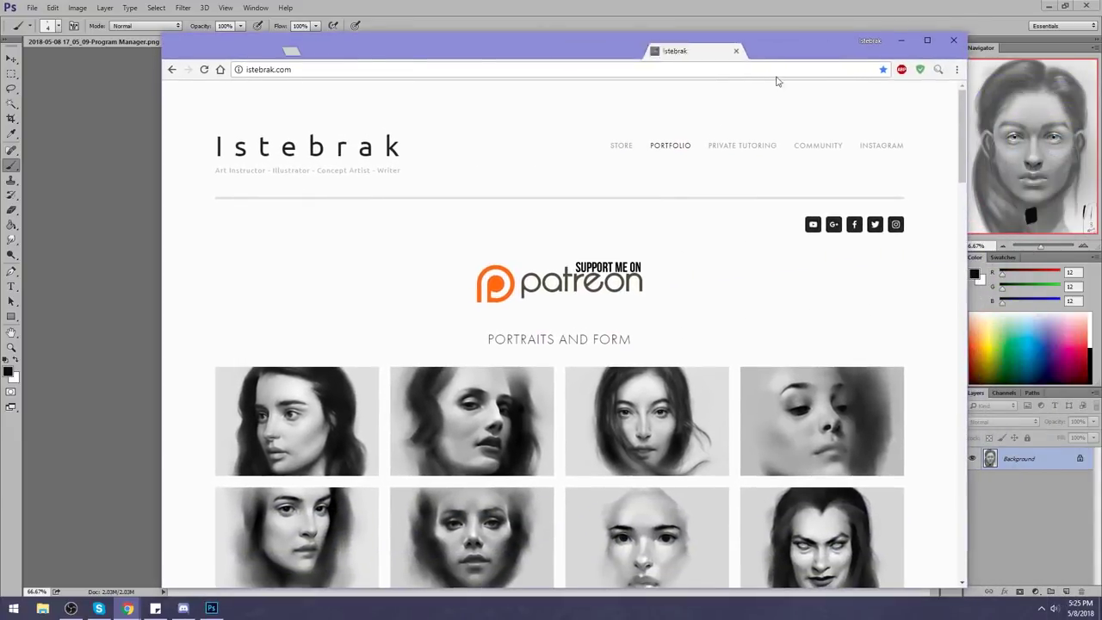
click(659, 415)
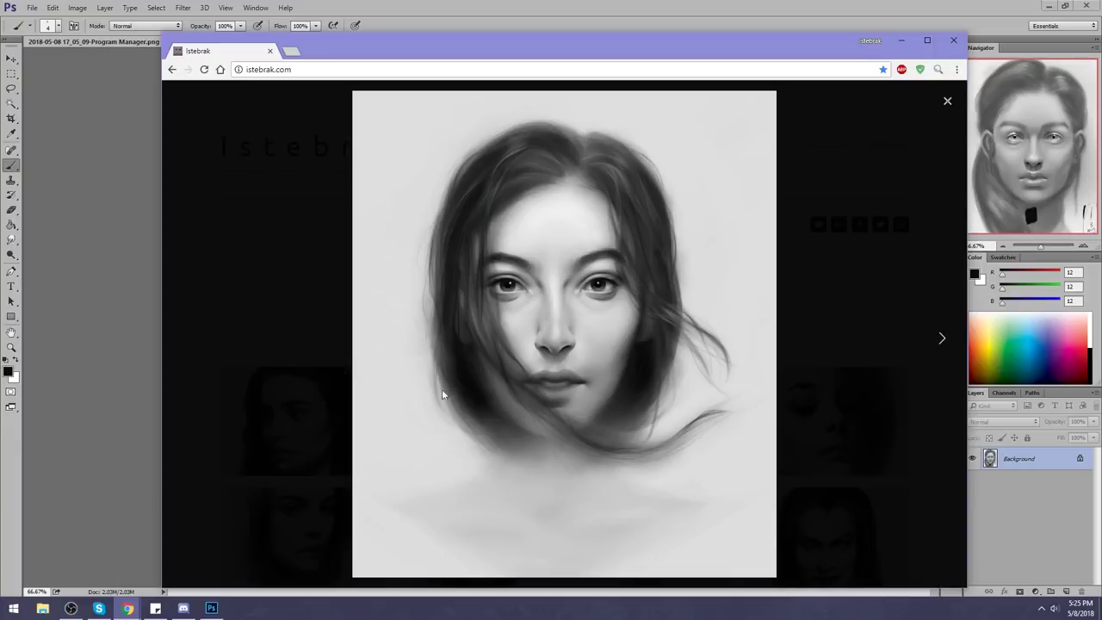
click(215, 268)
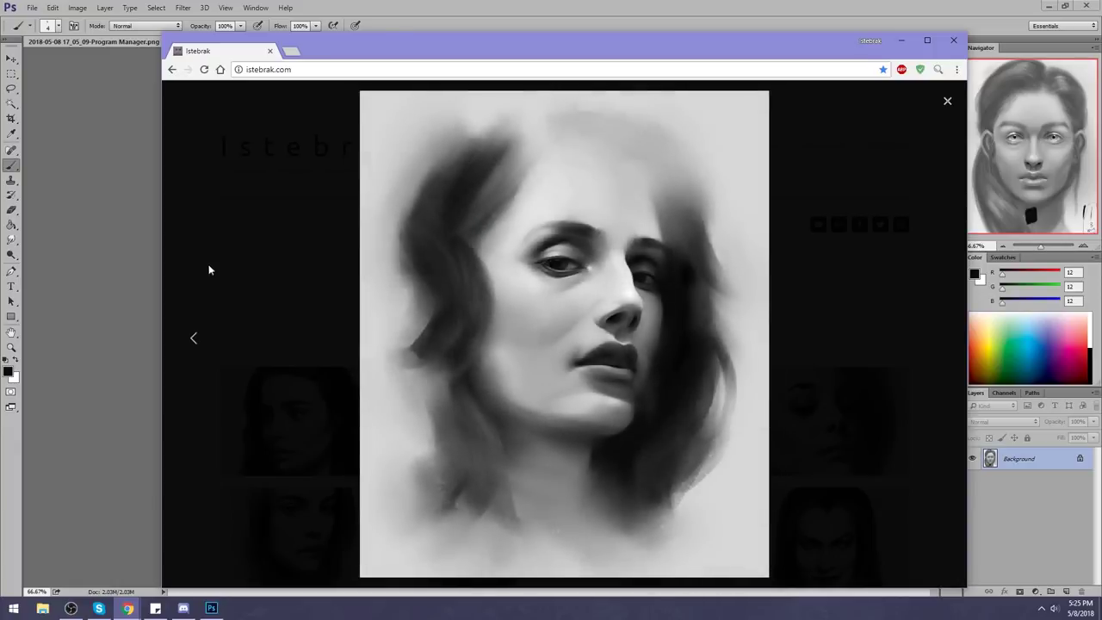
click(208, 269)
key(Escape)
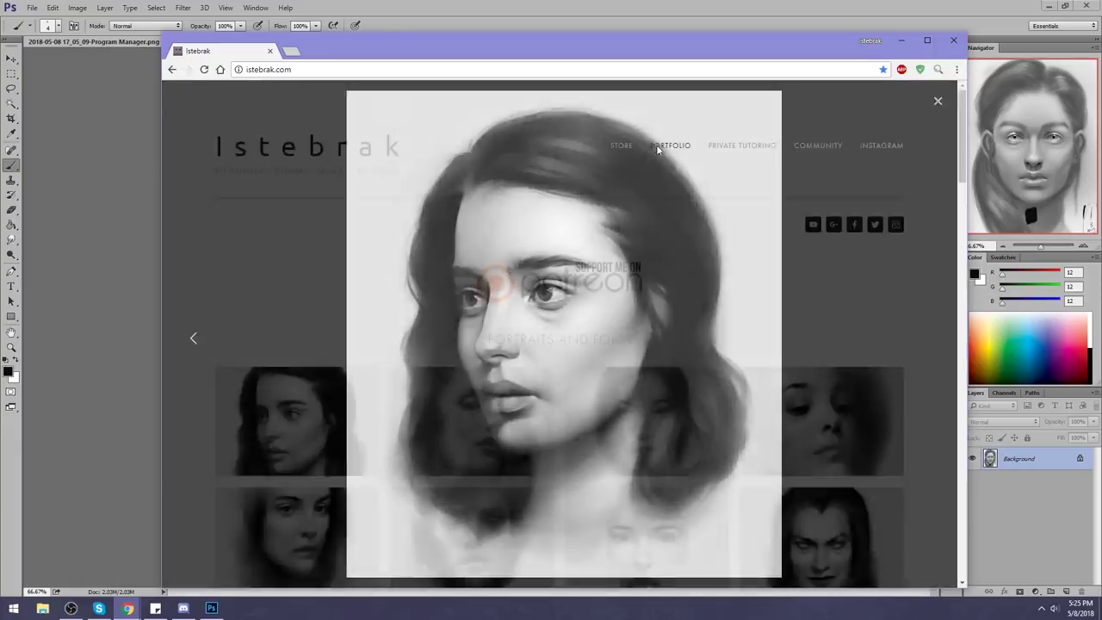
Step: Enlarge the first portfolio portrait to study its hair, view the preceding gallery image and close the viewer
click(370, 380)
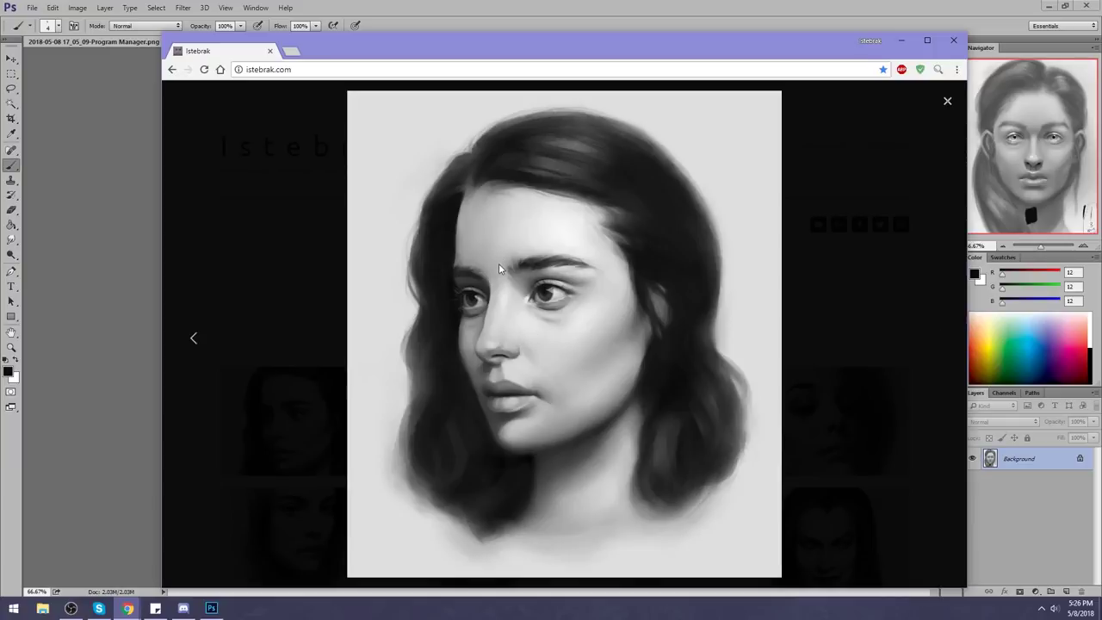
click(300, 176)
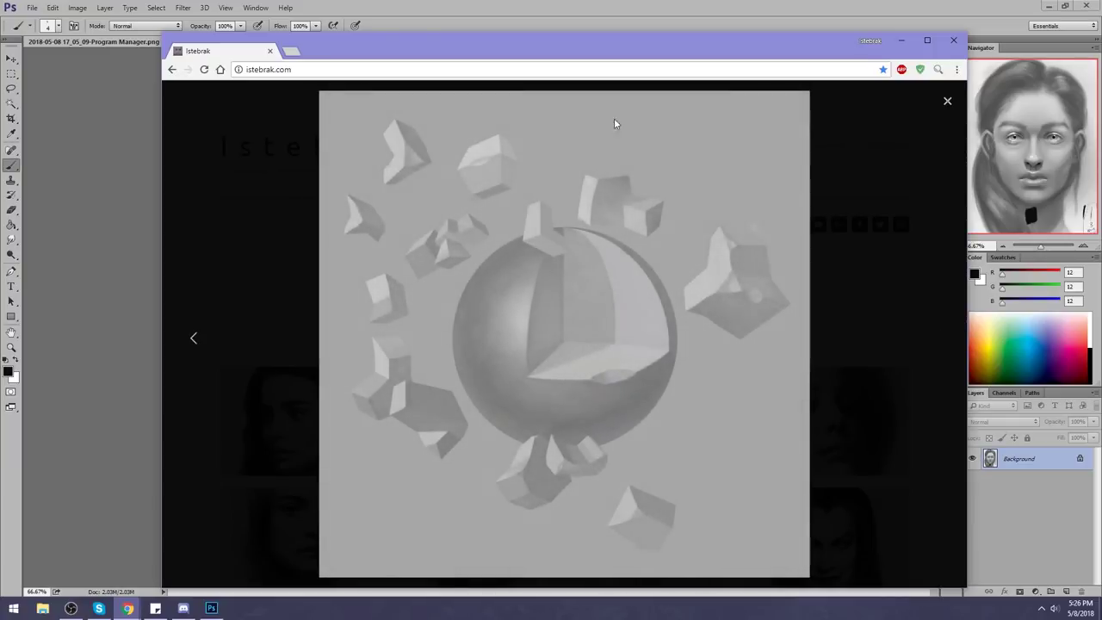
click(944, 101)
Step: Enlarge the third portfolio portrait to study its loose strands, compare it with the preceding portrait and close the viewer
click(641, 413)
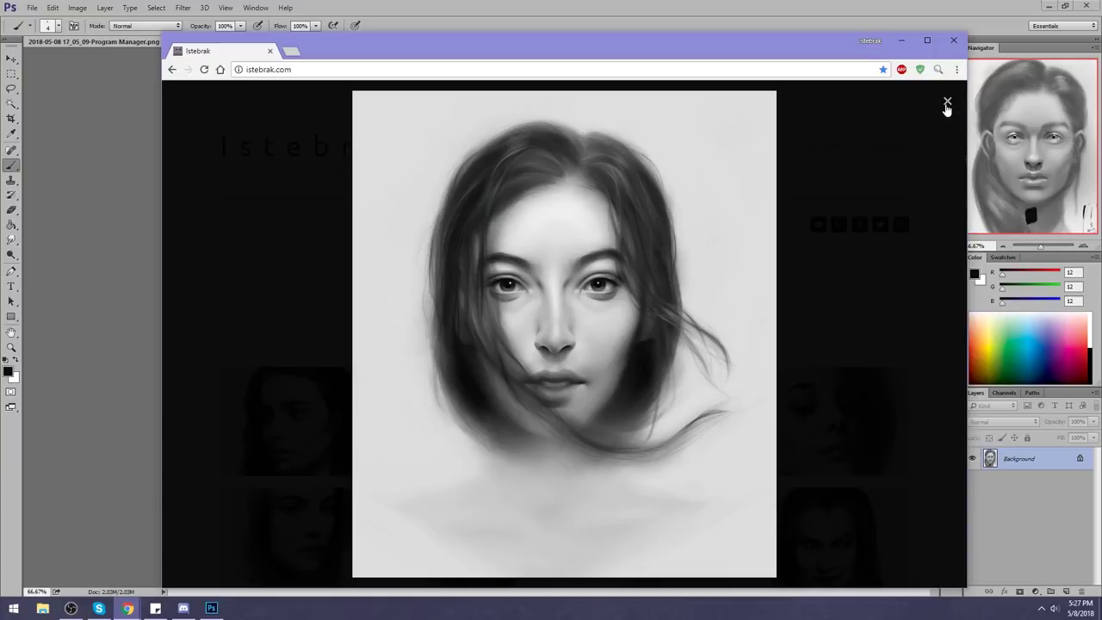
drag(841, 47, 831, 29)
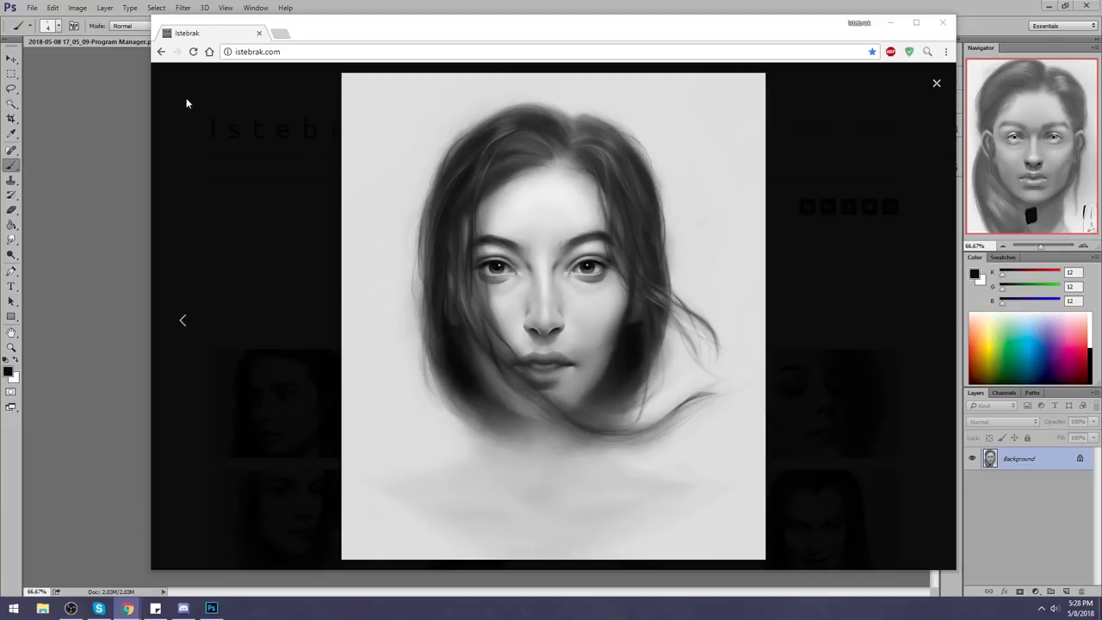
click(210, 115)
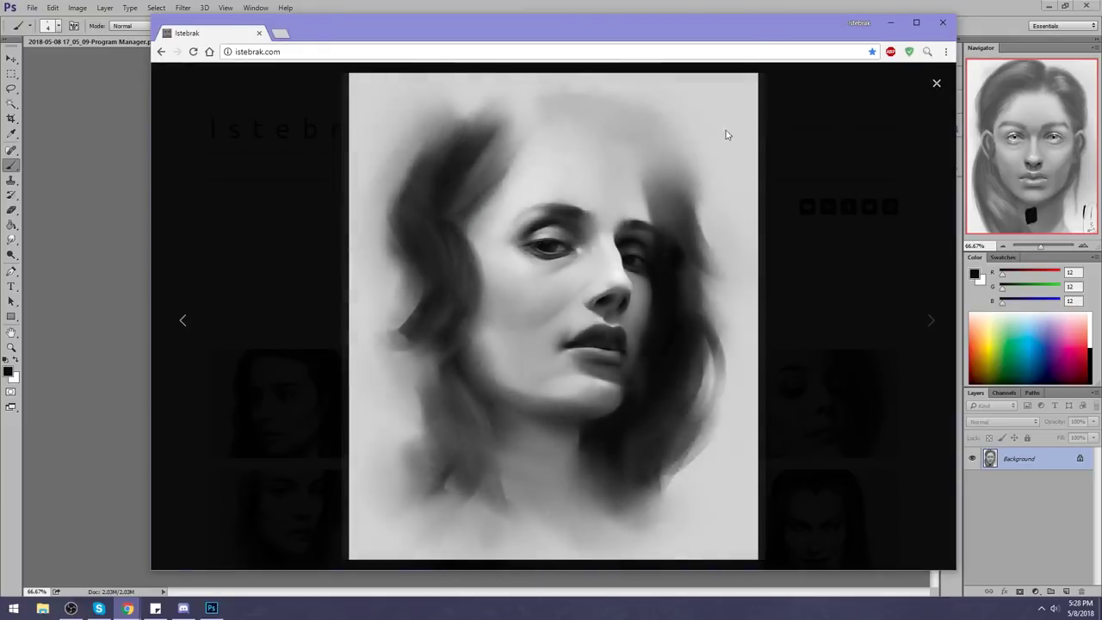
click(933, 84)
Step: Look through the Portraits and Form gallery, return to its beginning and minimize the browser window
scroll(601, 183, down, 1)
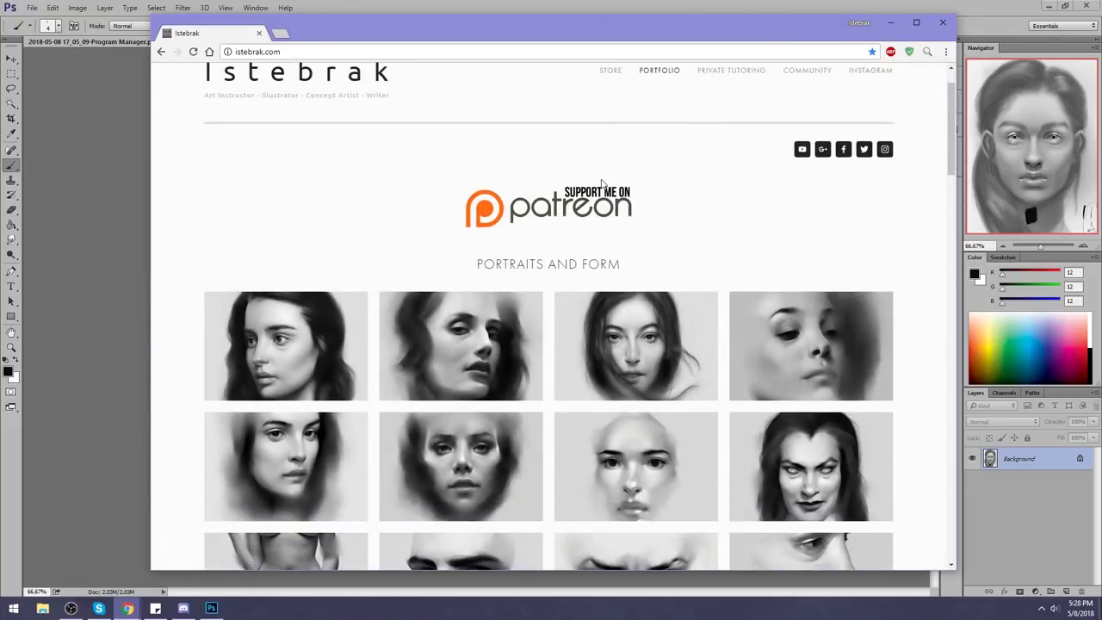
scroll(575, 182, up, 1)
scroll(574, 185, down, 4)
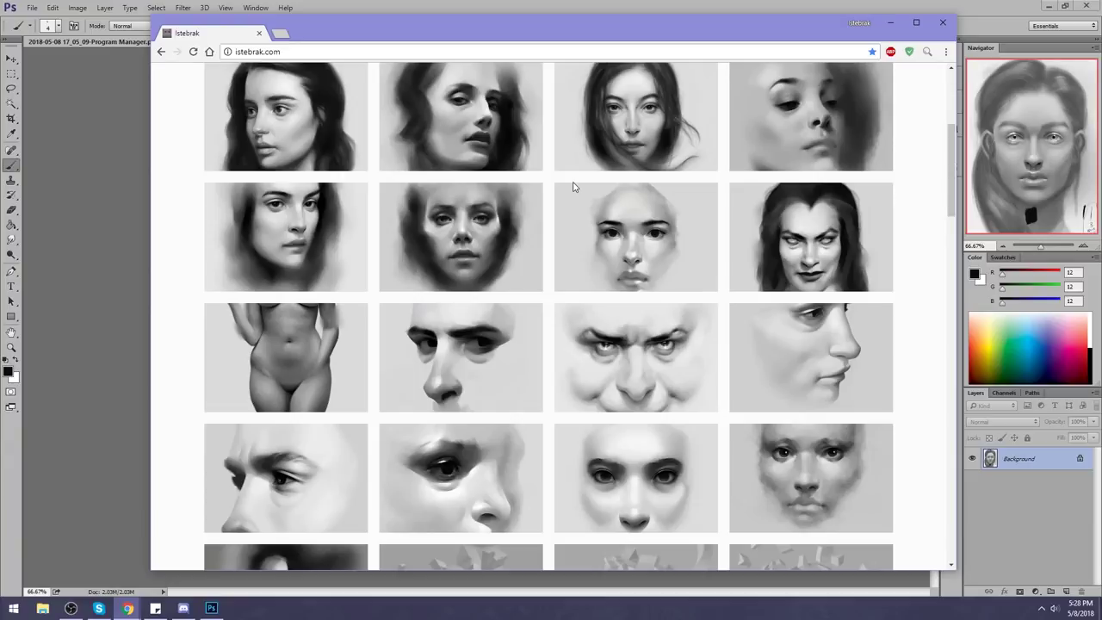
scroll(574, 186, down, 3)
scroll(575, 187, up, 5)
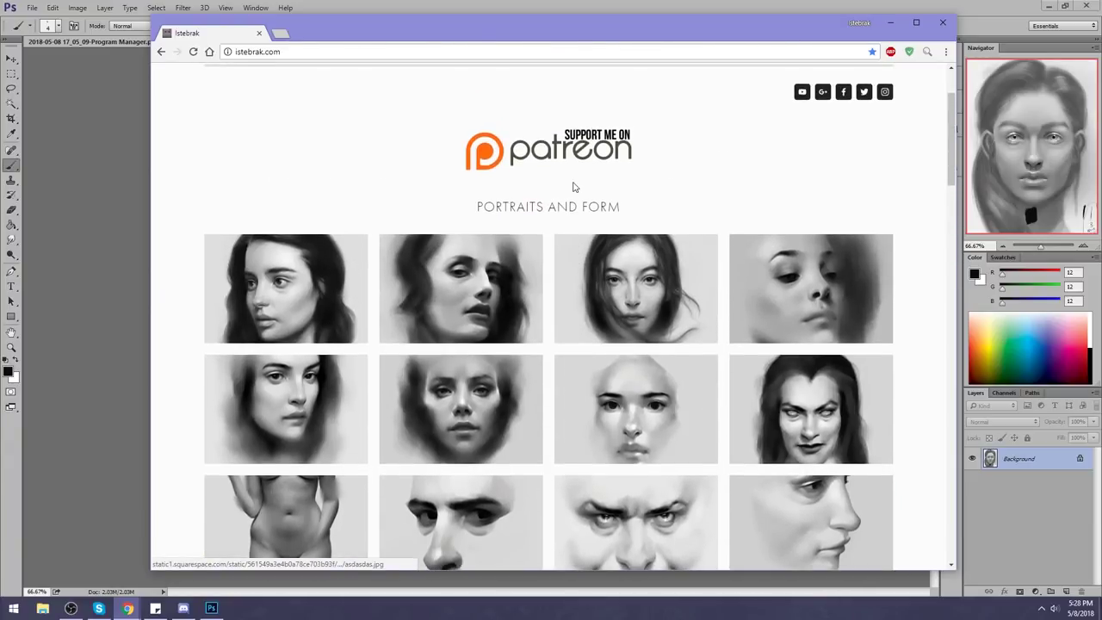
scroll(574, 186, up, 2)
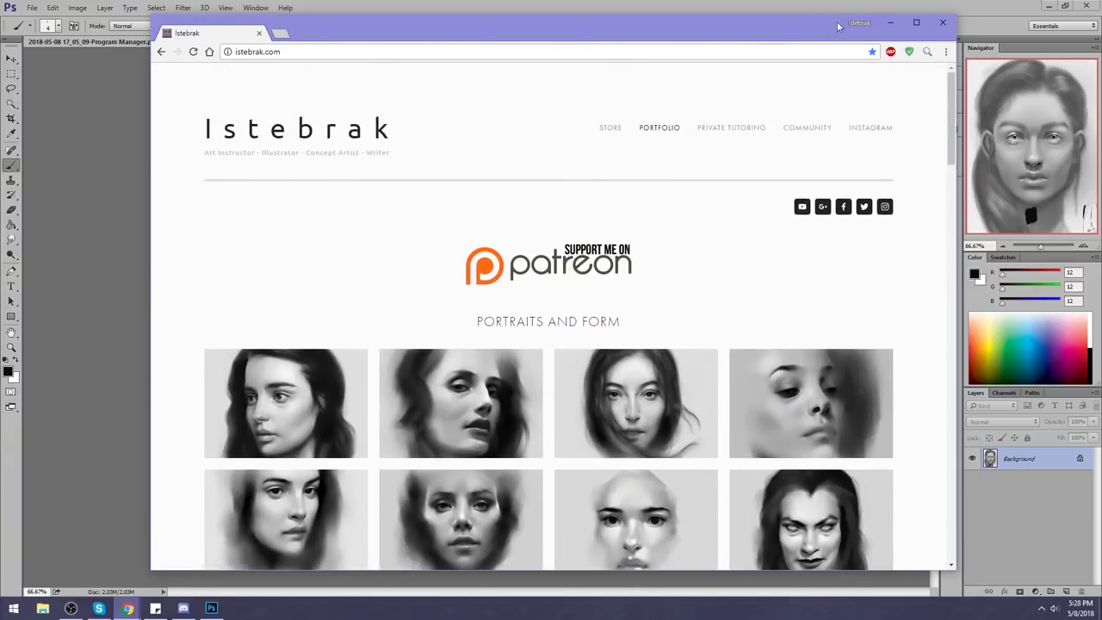
click(889, 22)
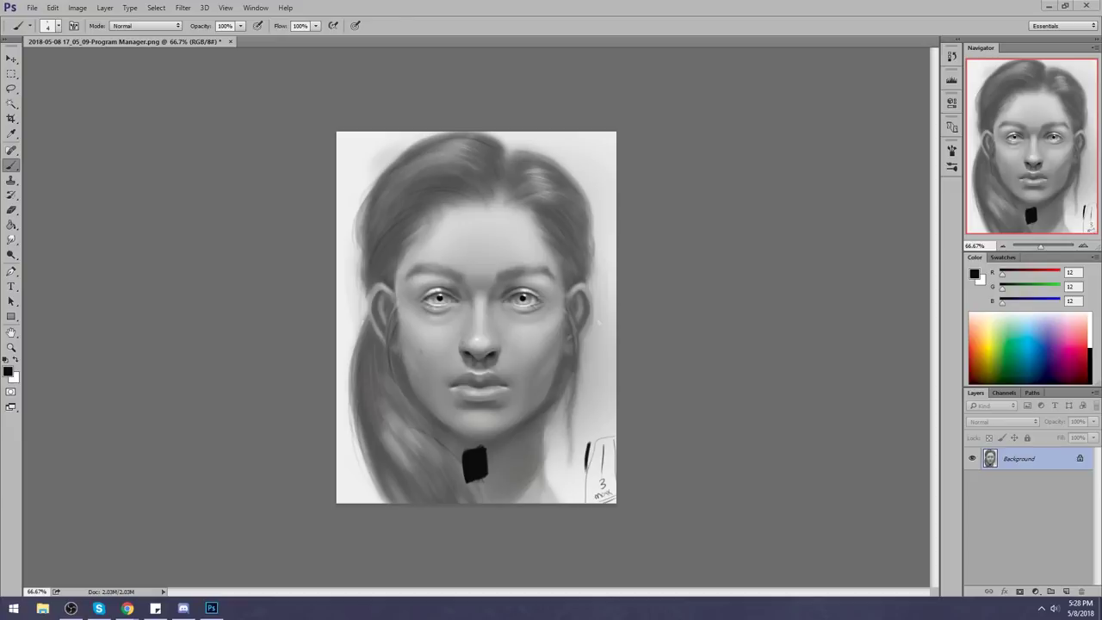
Step: Enlarge the brush to 250 px, try a broad textured near-black stroke over the face and undo it
key(bracketright)
key(bracketright)
key(bracketright)
key(bracketright)
key(bracketright)
key(bracketright)
key(bracketright)
key(bracketright)
key(bracketright)
key(bracketright)
key(bracketright)
key(bracketright)
key(bracketright)
key(bracketright)
key(bracketright)
key(bracketright)
key(bracketright)
key(bracketright)
key(bracketright)
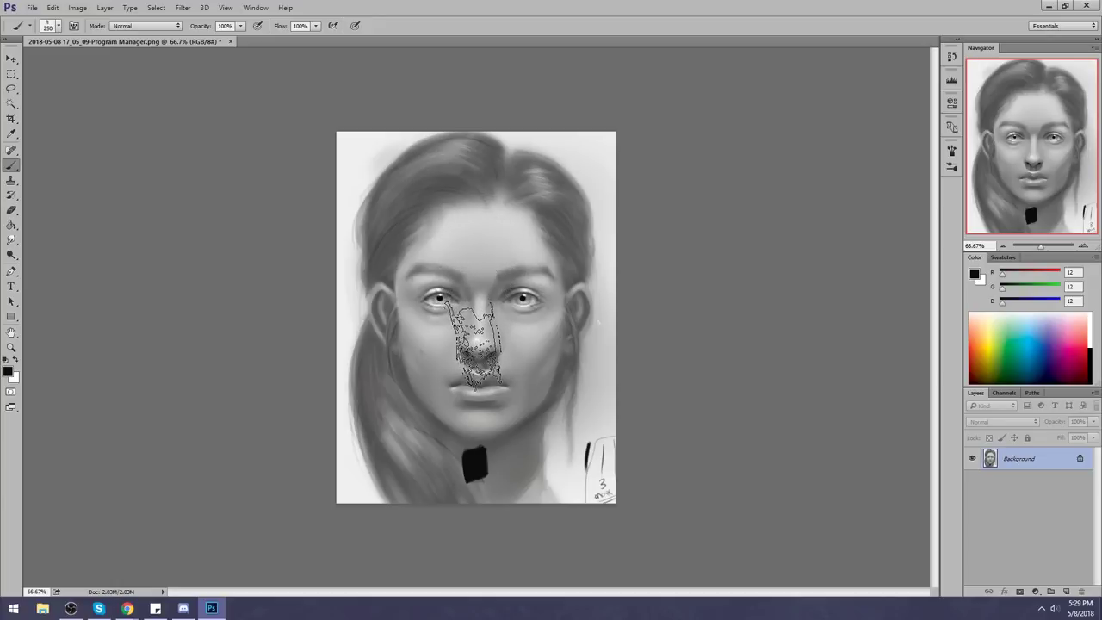
mouse_move(469, 366)
mouse_down()
mouse_move(483, 278)
mouse_move(575, 242)
mouse_up()
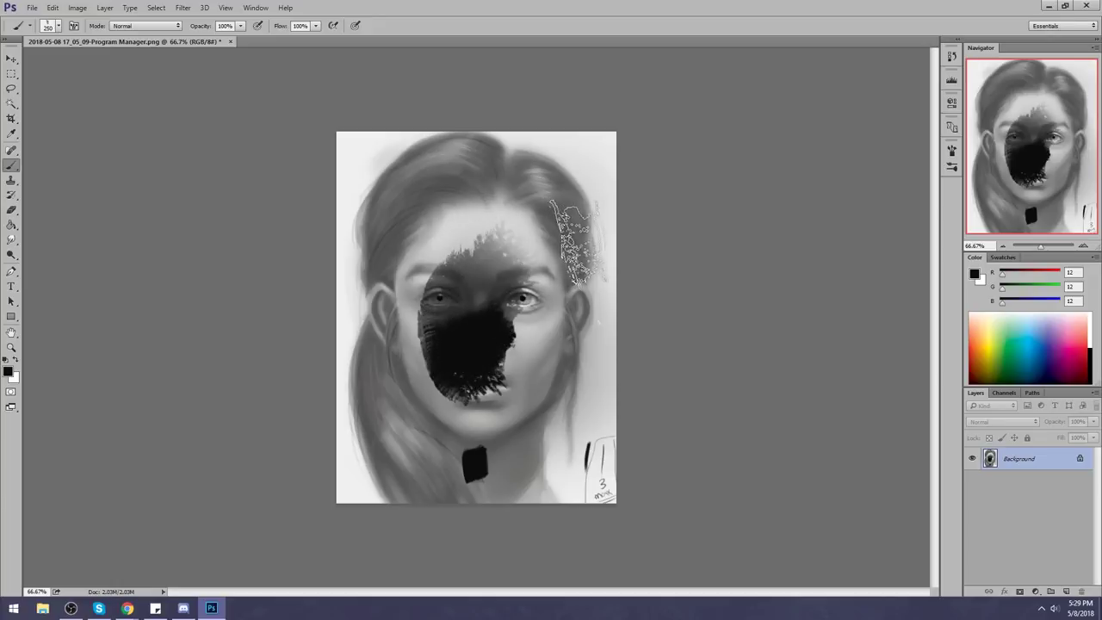
key(ctrl+z)
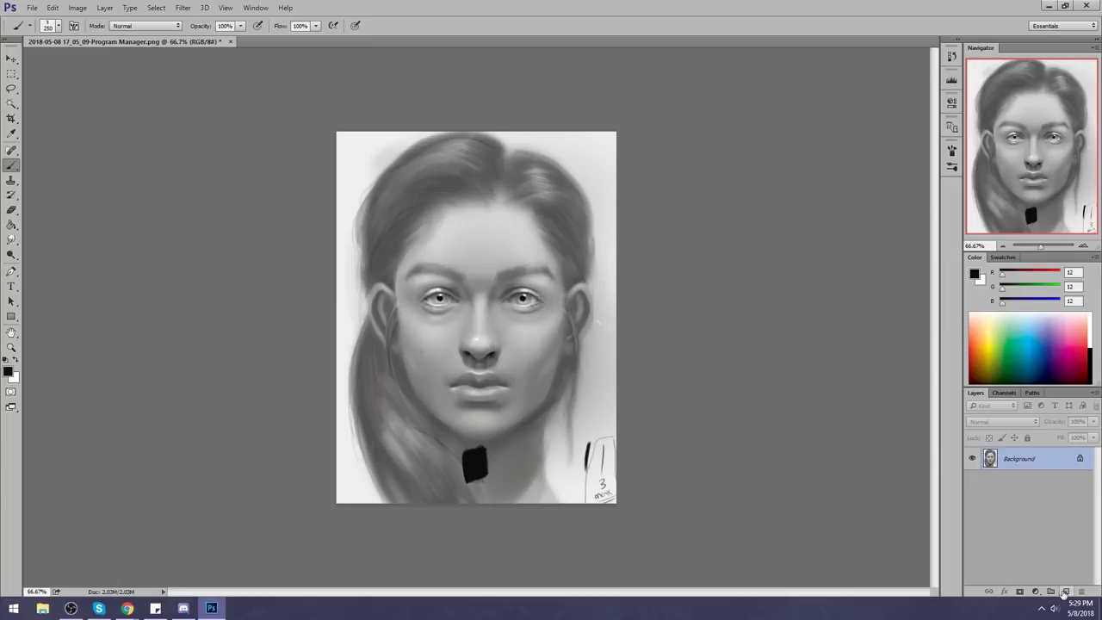
Step: Add a new layer and fill it with the light grey (222, 222, 222) sampled from the portrait's background
click(1064, 591)
key(g)
alt+click(602, 172)
click(568, 241)
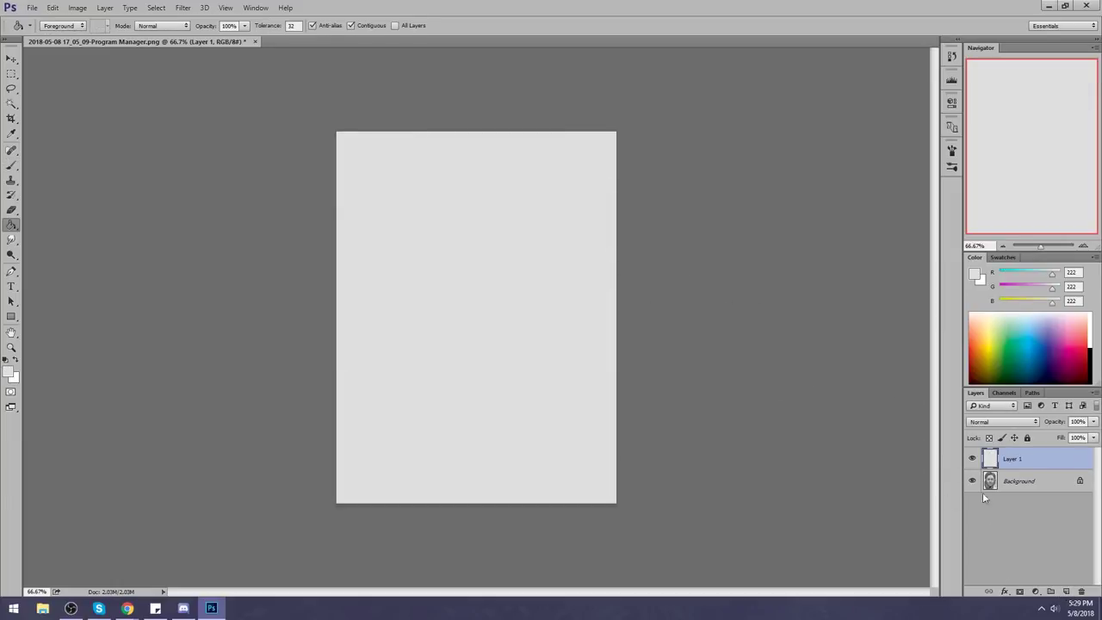
Step: Add another layer and paint a broad textured black stroke fading upward in the canvas centre with a 250 px brush
click(1066, 591)
key(b)
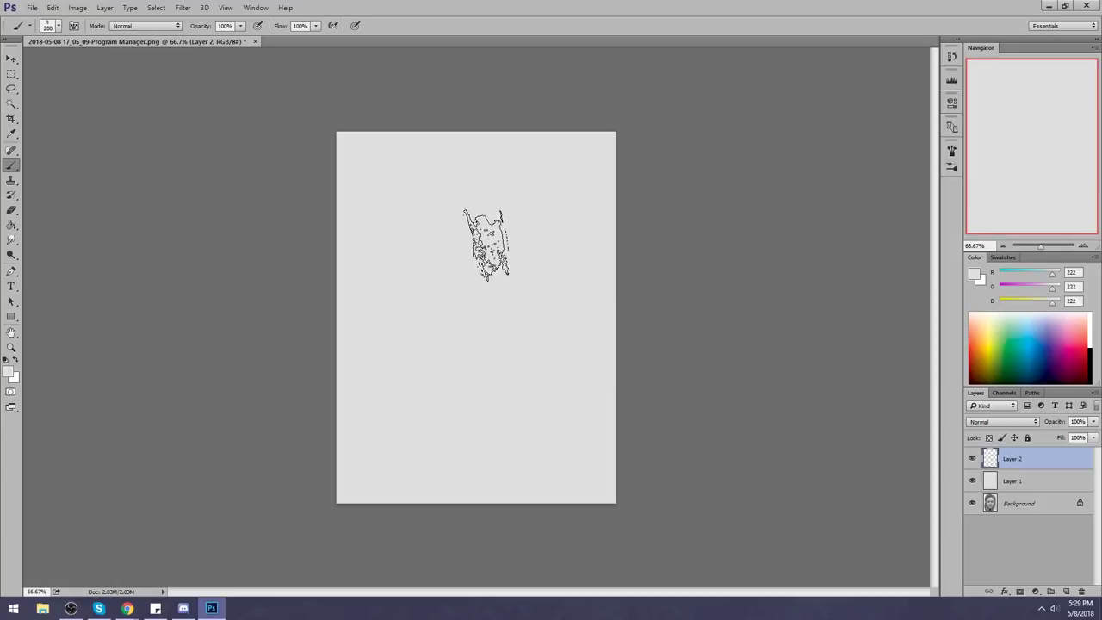
key(bracketright)
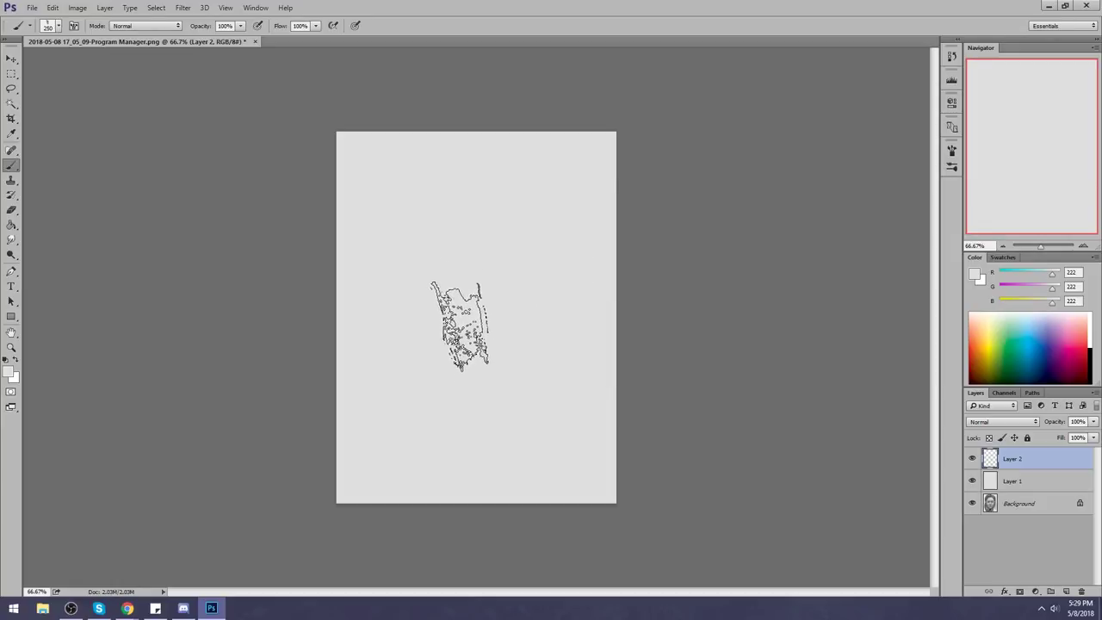
click(973, 275)
drag(705, 242, 654, 300)
click(928, 151)
drag(1040, 387, 1041, 303)
drag(450, 330, 486, 275)
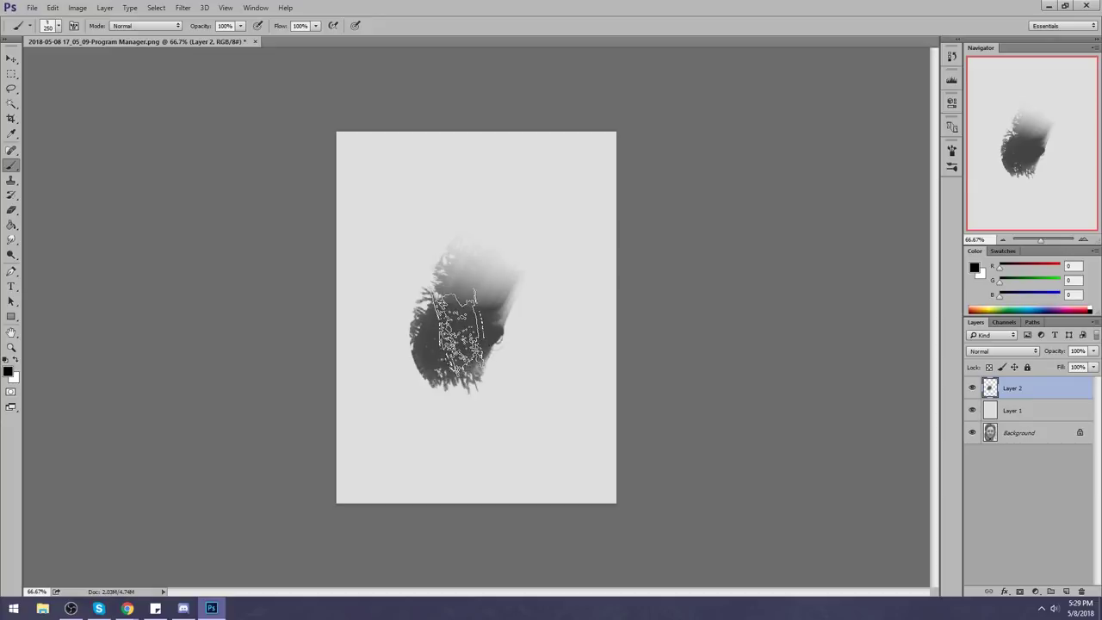
Step: Sample the light grey background and paint a lighter curved band across the dark stroke with a 100 px brush
alt+click(542, 324)
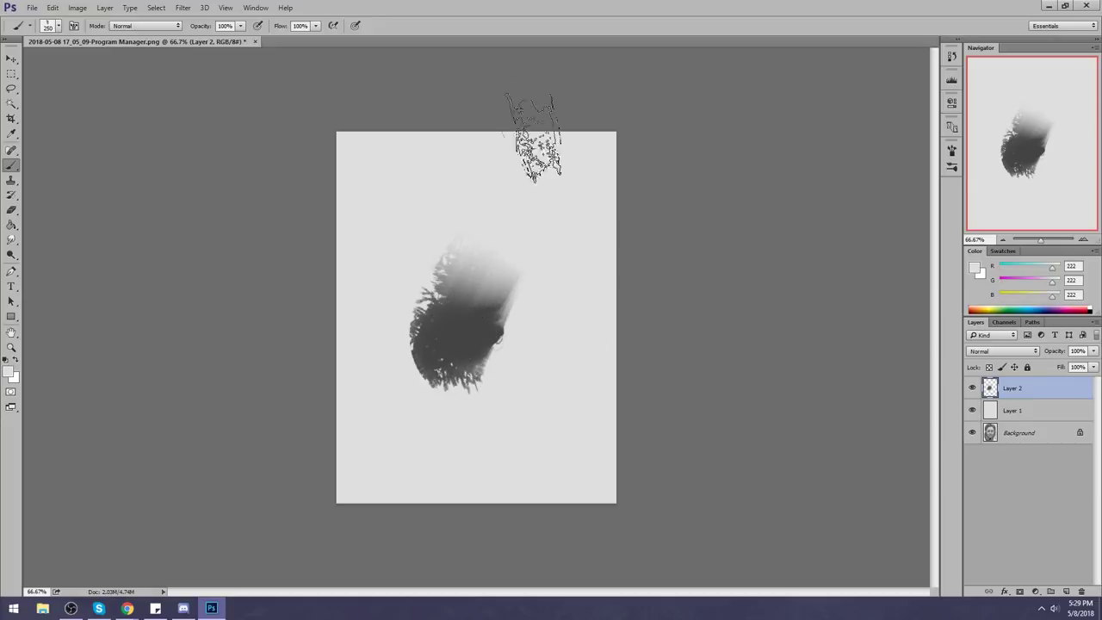
key(bracketleft)
key(bracketleft)
key(bracketleft)
key(bracketleft)
key(bracketleft)
mouse_move(489, 323)
mouse_down()
mouse_move(428, 320)
mouse_move(495, 312)
mouse_up()
key(ctrl+z)
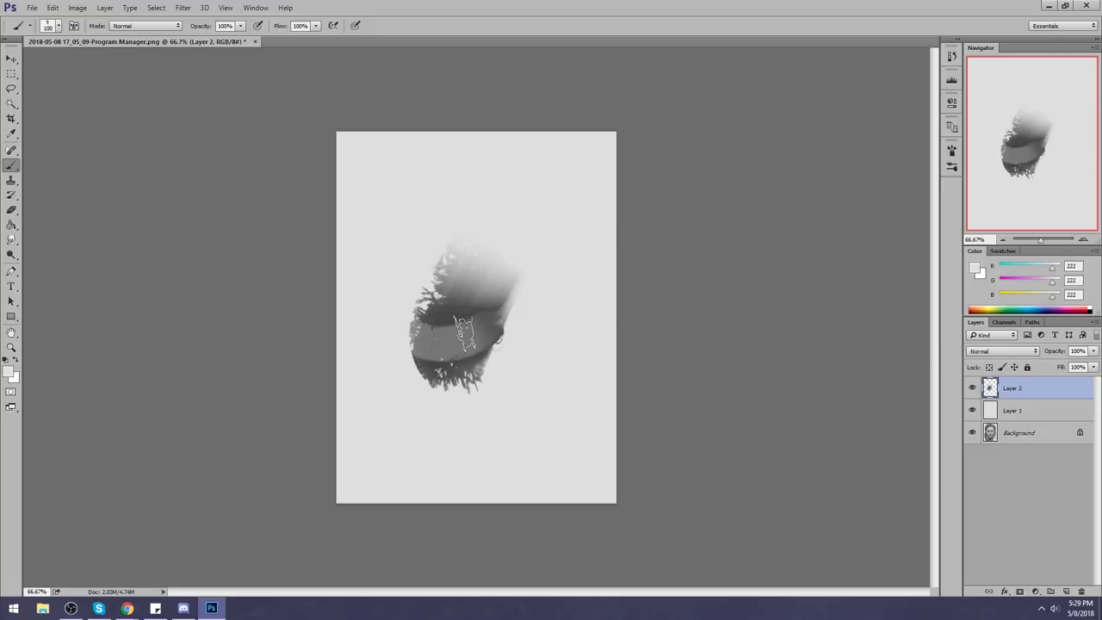
Step: Sample the dark grey (71, 71, 71), reduce the brush to 9 px and outline an elongated box beside the painted stroke
alt+click(456, 311)
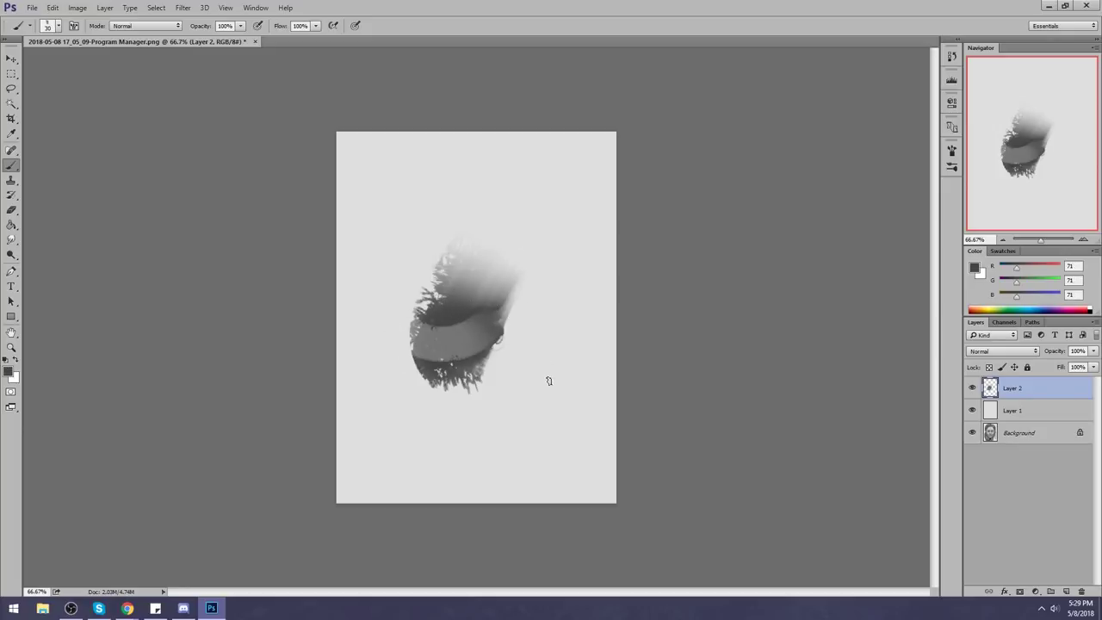
key(bracketleft)
key(bracketleft)
key(bracketleft)
key(bracketleft)
key(bracketleft)
key(bracketleft)
key(bracketleft)
mouse_move(564, 326)
mouse_down()
mouse_move(492, 385)
mouse_move(510, 405)
mouse_move(578, 361)
mouse_move(564, 329)
mouse_up()
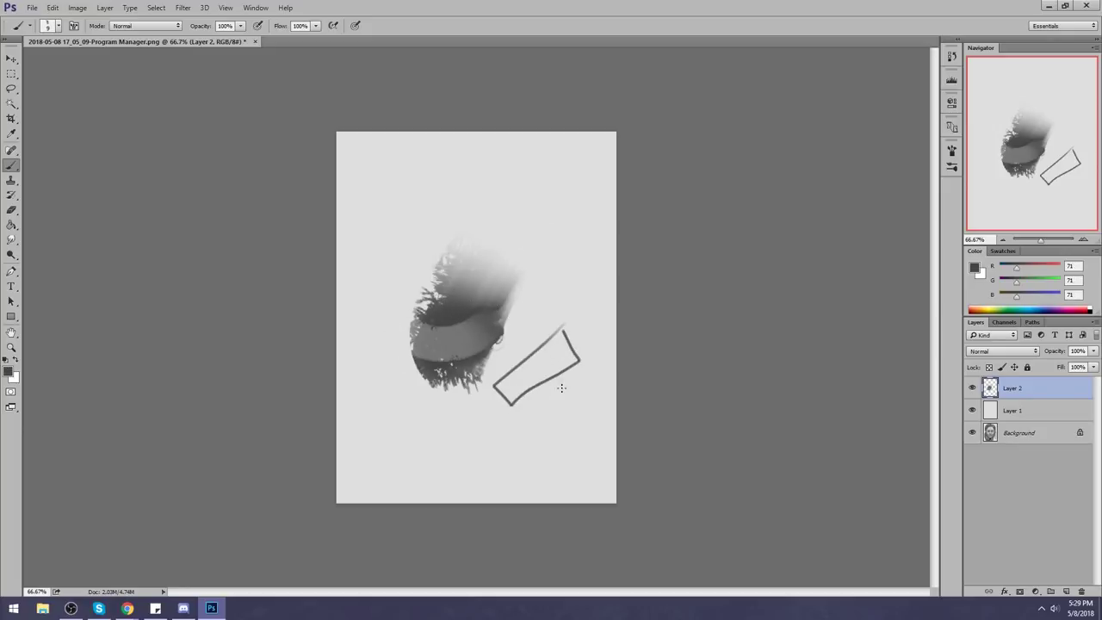
Step: Sketch several narrow, overlapping slanted boxes around the elongated box
mouse_move(506, 394)
mouse_down()
mouse_move(489, 430)
mouse_move(575, 370)
mouse_up()
mouse_move(532, 408)
mouse_down()
mouse_move(508, 434)
mouse_move(591, 387)
mouse_move(520, 414)
mouse_up()
mouse_move(541, 370)
mouse_down()
mouse_move(589, 342)
mouse_move(548, 339)
mouse_move(558, 319)
mouse_move(514, 362)
mouse_move(552, 335)
mouse_move(583, 354)
mouse_move(547, 386)
mouse_move(585, 357)
mouse_up()
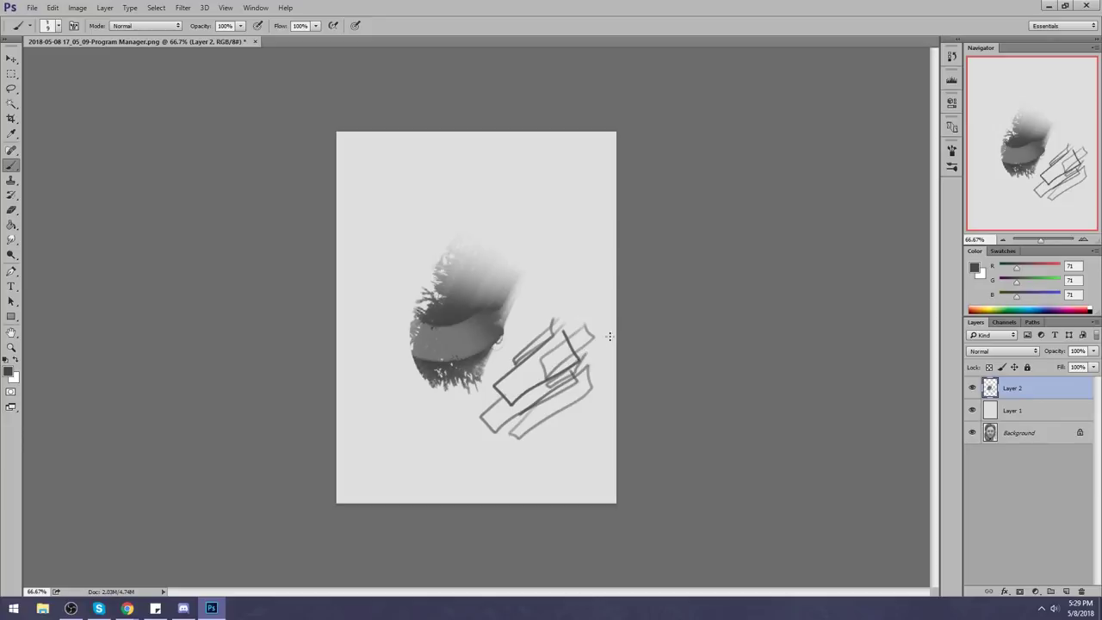
key(ctrl+z)
Step: Sketch a curved crescent-shaped hair form in the canvas's upper right with cross-contour arcs and an outward arrow
mouse_move(585, 144)
mouse_down()
mouse_move(544, 163)
mouse_move(558, 215)
mouse_move(485, 246)
mouse_move(629, 166)
mouse_move(610, 178)
mouse_move(517, 180)
mouse_move(601, 155)
mouse_move(473, 231)
mouse_up()
key(ctrl+z)
drag(595, 152, 480, 222)
drag(568, 196, 541, 167)
mouse_move(528, 215)
mouse_down()
mouse_move(506, 192)
mouse_move(488, 219)
mouse_up()
mouse_move(586, 184)
mouse_down()
mouse_move(574, 161)
mouse_move(525, 148)
mouse_up()
Step: Sketch a curved hair lock in the canvas's upper left with cross-contour and lengthwise lines wrapping around its volume
drag(437, 148, 414, 239)
mouse_move(397, 143)
mouse_down()
mouse_move(424, 269)
mouse_move(430, 238)
mouse_up()
drag(399, 146, 449, 141)
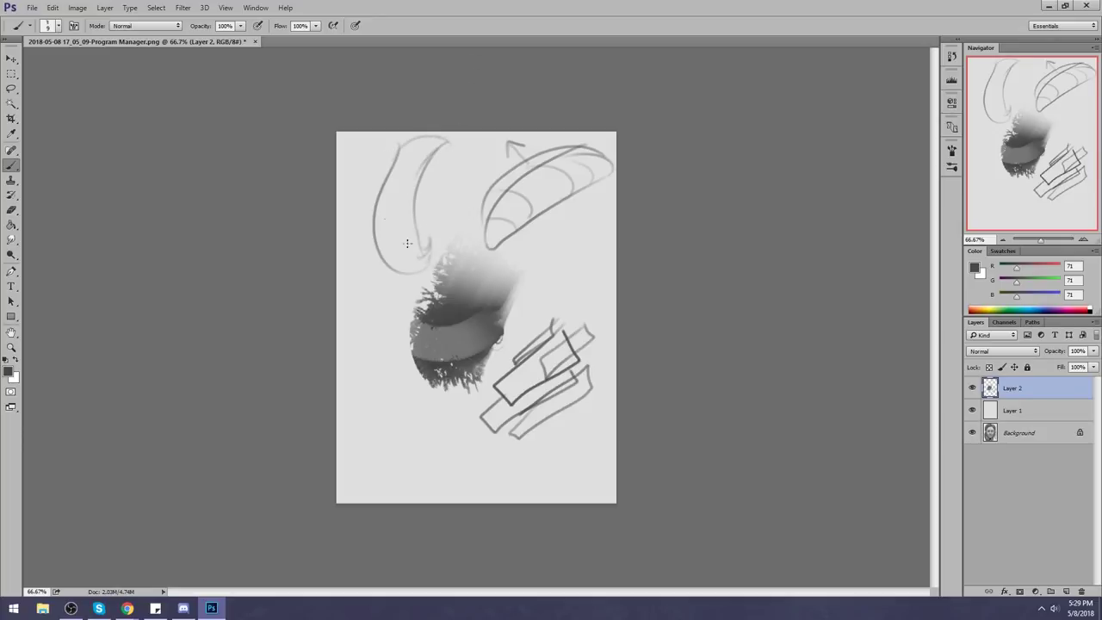
mouse_move(415, 237)
mouse_down()
mouse_move(386, 241)
mouse_move(387, 206)
mouse_up()
drag(425, 253, 378, 263)
drag(405, 146, 393, 265)
key(ctrl+z)
drag(408, 155, 385, 273)
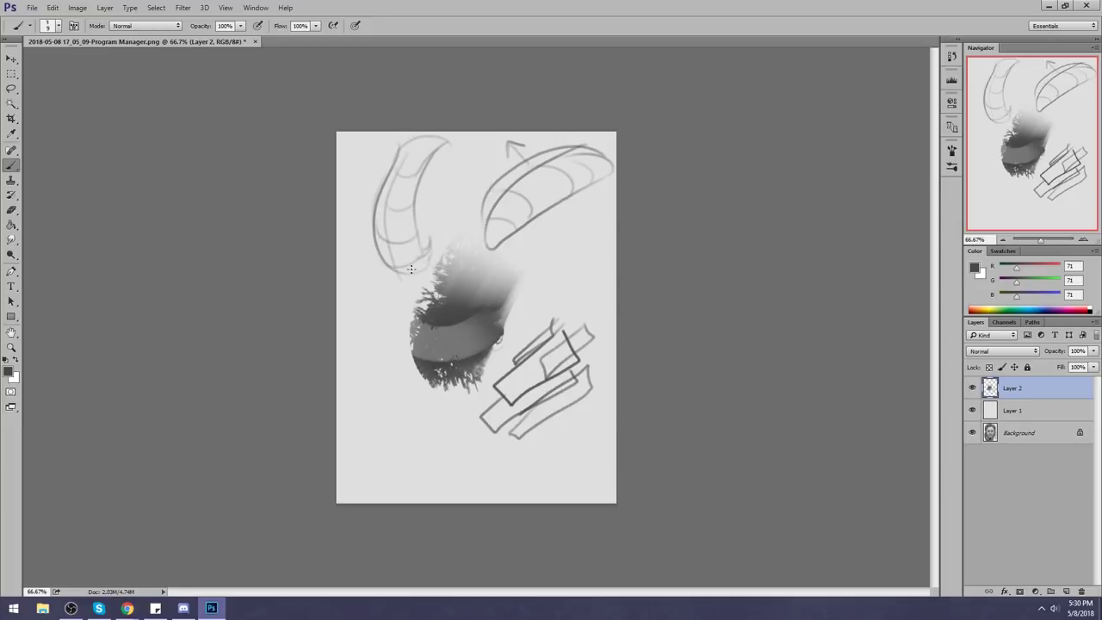
mouse_move(417, 148)
mouse_down()
mouse_move(396, 261)
mouse_move(401, 242)
mouse_up()
mouse_move(374, 188)
mouse_down()
mouse_move(373, 256)
mouse_move(374, 219)
mouse_up()
Step: Sketch a sphere in the canvas's lower left and wrap curved contour lines around it
drag(403, 379, 430, 383)
drag(363, 432, 446, 404)
drag(368, 401, 427, 388)
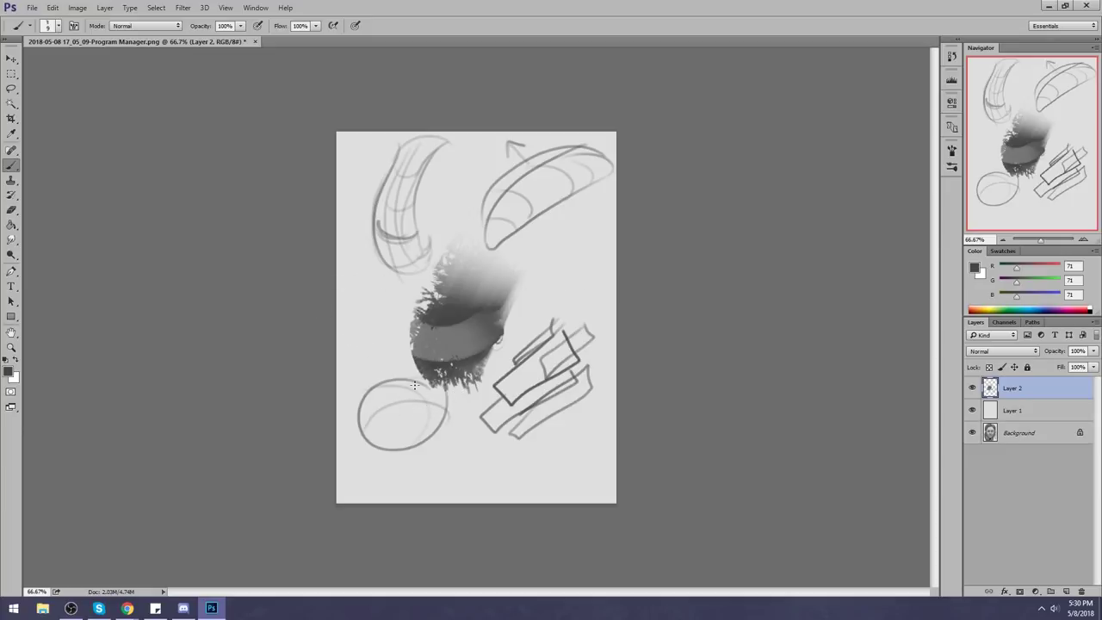
drag(426, 388, 428, 423)
drag(383, 447, 427, 425)
Step: Darken one cross-contour of the curved hair lock, label it with an arrow, and add an arrow beneath the crescent
mouse_move(378, 222)
mouse_down()
mouse_move(421, 232)
mouse_move(393, 237)
mouse_move(422, 229)
mouse_move(465, 189)
mouse_up()
drag(468, 183, 480, 174)
mouse_move(540, 231)
mouse_down()
mouse_move(549, 219)
mouse_move(559, 227)
mouse_move(555, 248)
mouse_up()
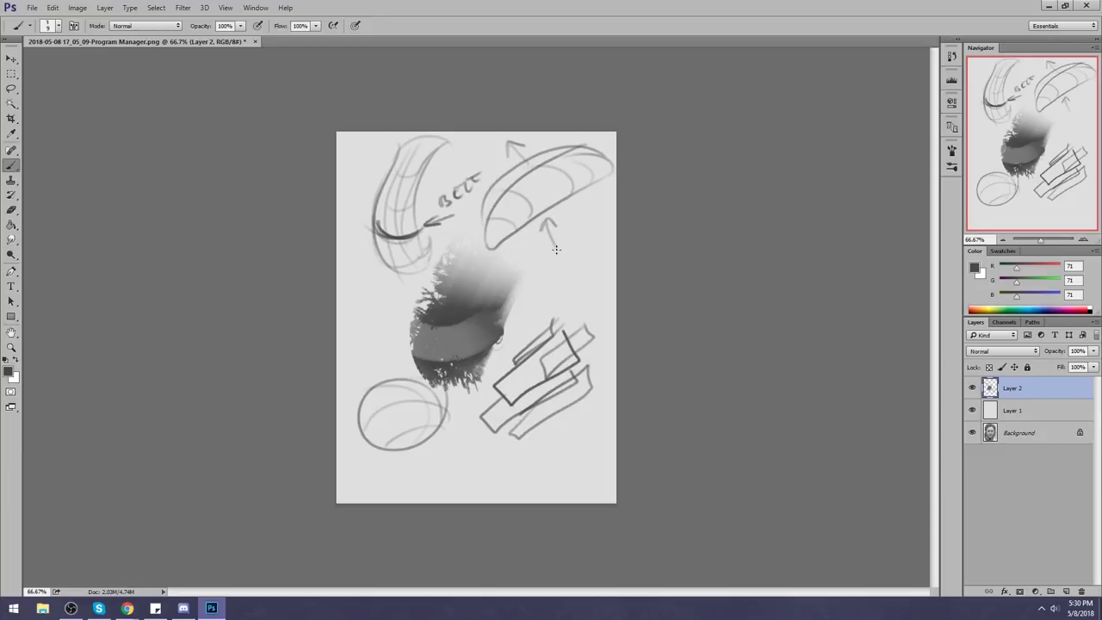
Step: Mark the painted stroke with arrows on both sides, outline its faded end and write the label "I.B."
mouse_move(549, 290)
mouse_down()
mouse_move(518, 294)
mouse_move(537, 299)
mouse_up()
mouse_move(380, 355)
mouse_down()
mouse_move(409, 347)
mouse_move(401, 356)
mouse_up()
mouse_move(523, 274)
mouse_down()
mouse_move(486, 365)
mouse_move(417, 365)
mouse_move(479, 253)
mouse_move(503, 291)
mouse_up()
drag(556, 267, 565, 284)
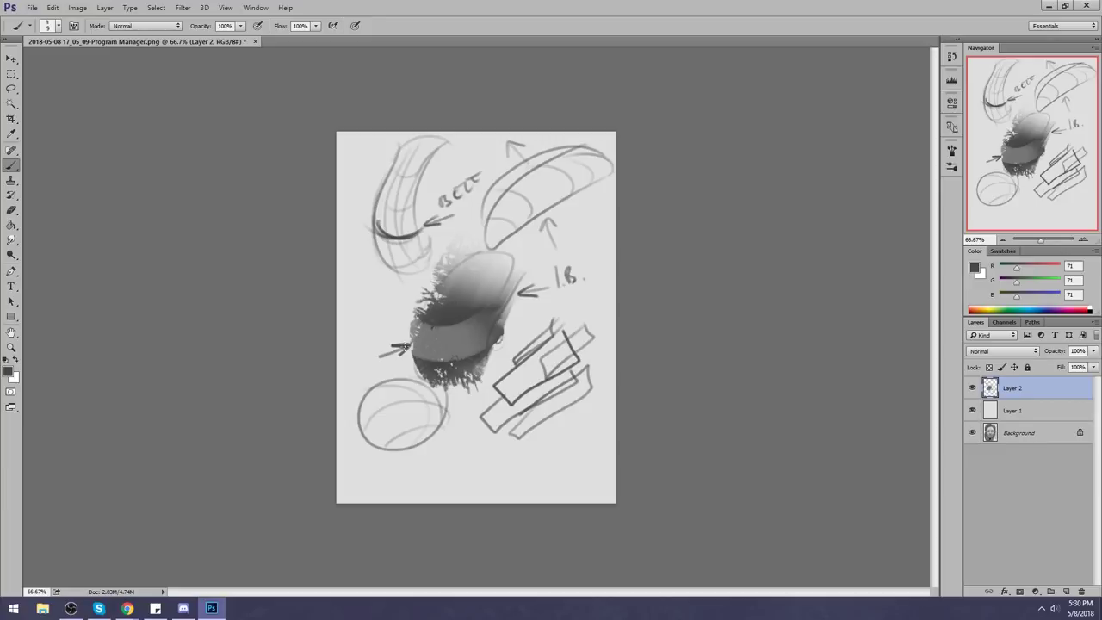
mouse_move(352, 346)
mouse_down()
mouse_move(357, 357)
mouse_move(379, 342)
mouse_up()
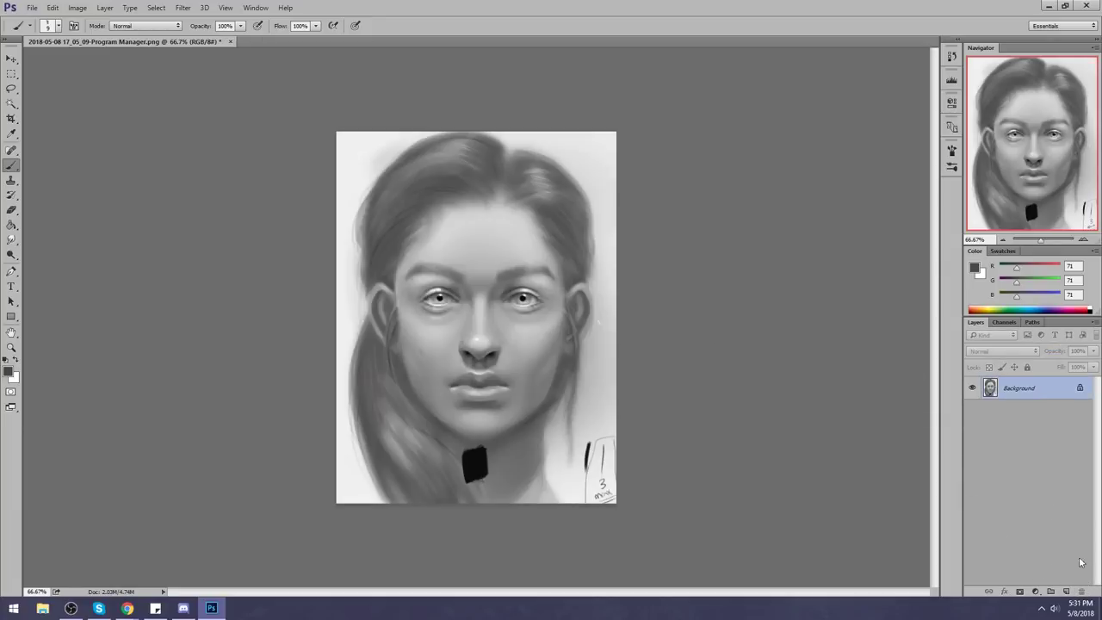
Step: Revert the document to its opening snapshot in the history, removing all test strokes from the portrait
click(952, 55)
drag(936, 342, 920, 77)
click(918, 67)
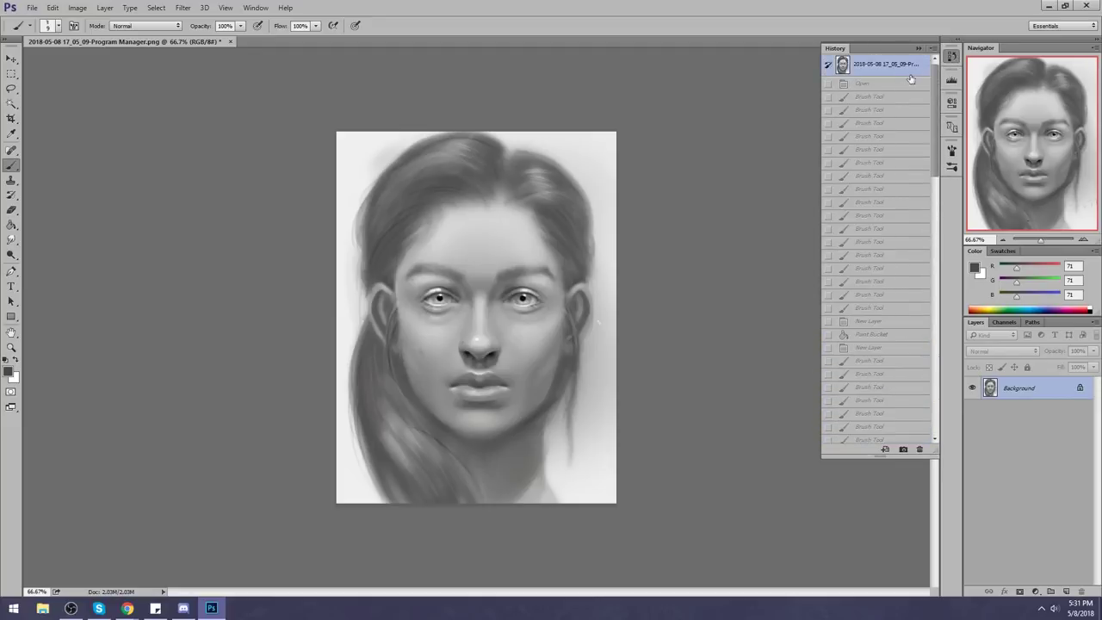
Step: Collapse the history list, add a new layer above the portrait and set the brush colour to black (000000)
click(918, 49)
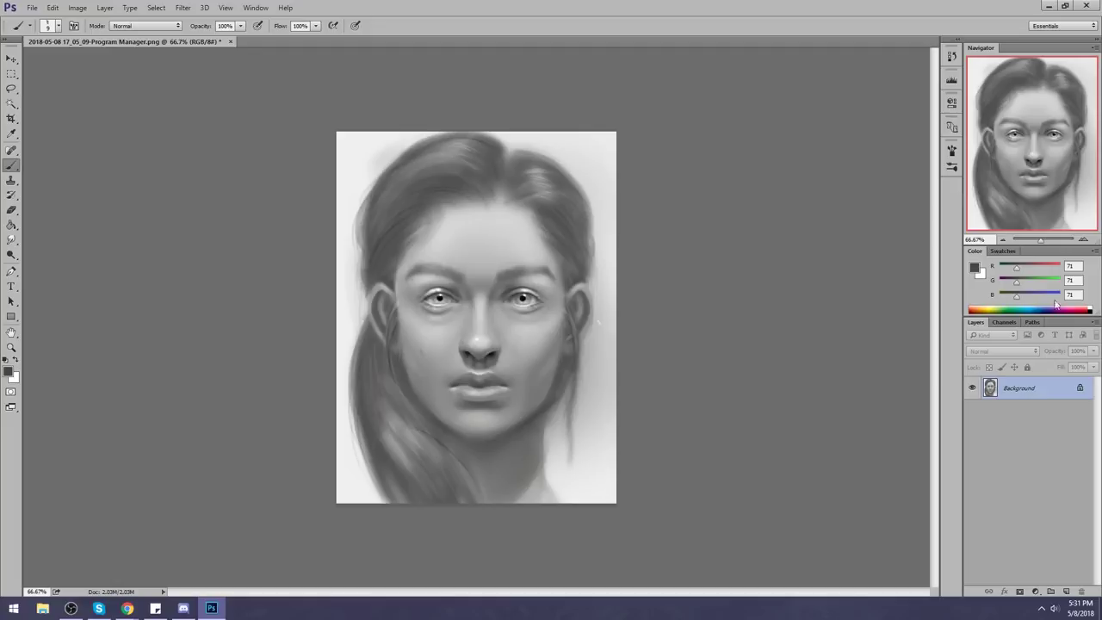
click(1065, 591)
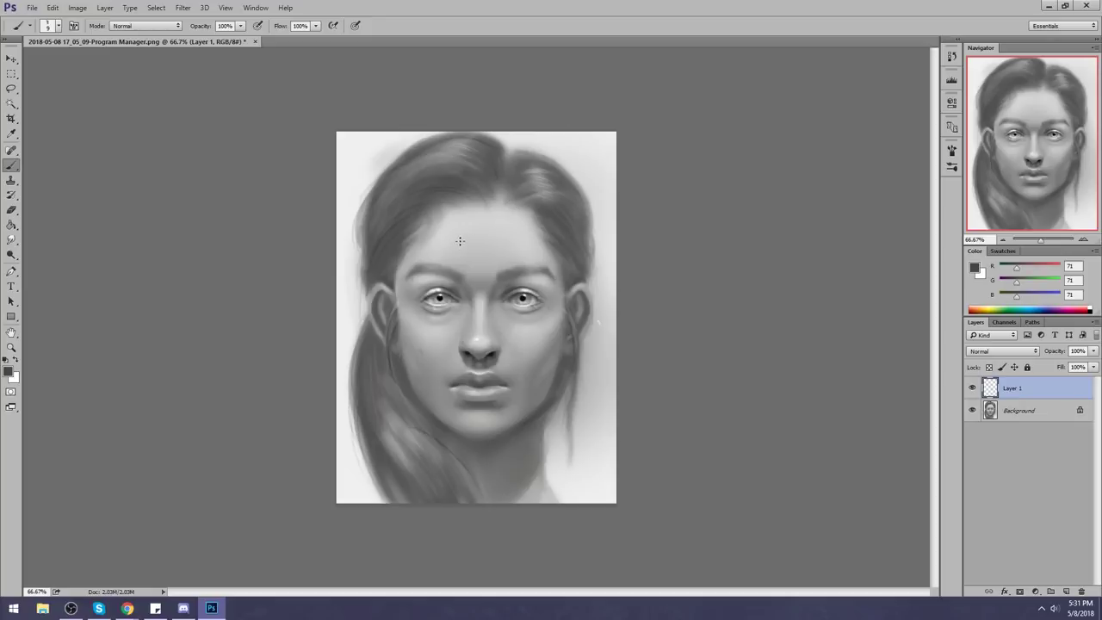
click(973, 267)
text(000000)
click(932, 148)
key(b)
Step: Try crossing direction arrows over the hair beside the parting, undoing these test strokes
mouse_move(507, 201)
mouse_down()
mouse_move(572, 163)
mouse_move(548, 200)
mouse_up()
mouse_move(531, 188)
mouse_down()
mouse_move(548, 201)
mouse_move(552, 185)
mouse_up()
mouse_move(569, 175)
mouse_down()
mouse_move(501, 195)
mouse_move(509, 164)
mouse_move(562, 173)
mouse_move(504, 198)
mouse_up()
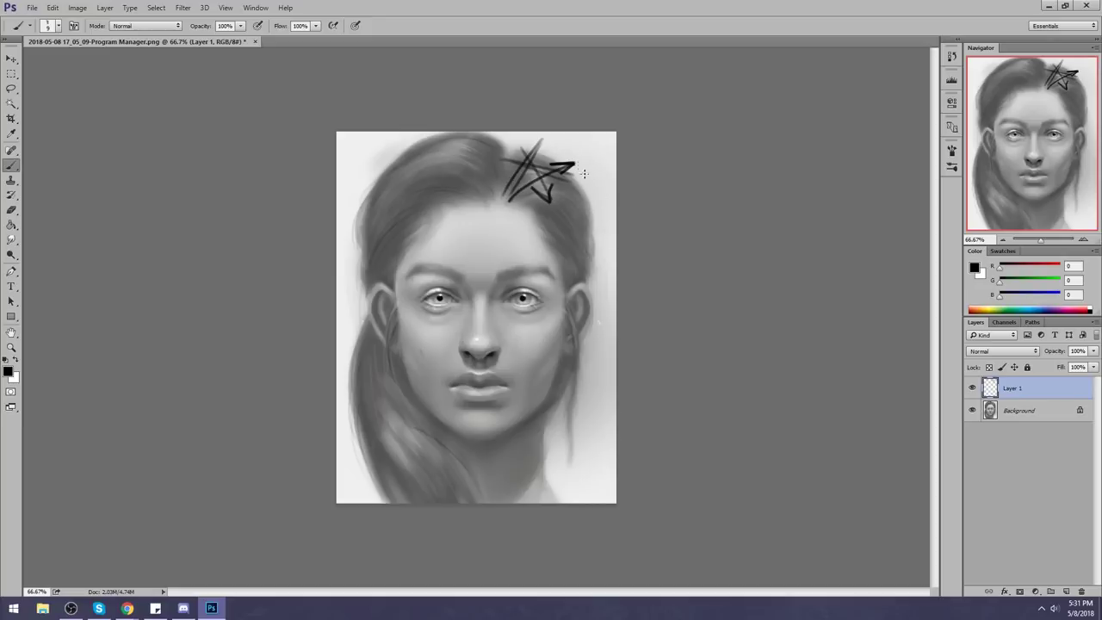
key(ctrl+alt+z)
key(ctrl+alt+z)
key(ctrl+alt+z)
key(ctrl+alt+z)
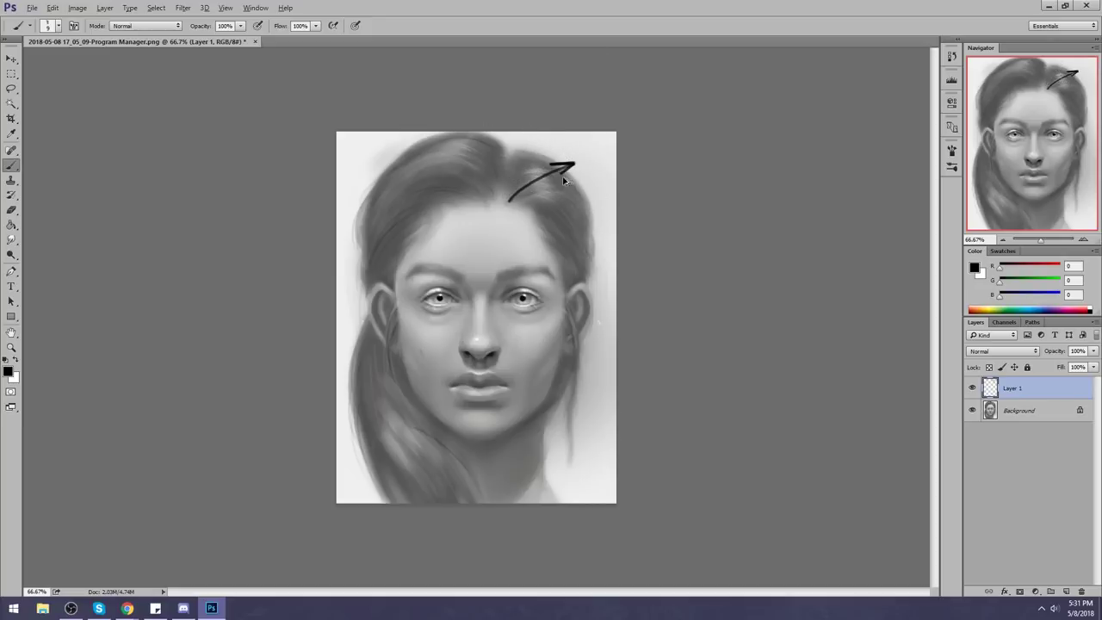
key(ctrl+alt+z)
Step: Sketch overlapping rectangular strips running diagonally from the forehead up into the hair beside the parting
drag(442, 253, 530, 208)
mouse_move(460, 261)
mouse_down()
mouse_move(489, 230)
mouse_move(465, 250)
mouse_move(564, 204)
mouse_move(574, 215)
mouse_move(477, 264)
mouse_move(485, 230)
mouse_move(455, 236)
mouse_move(567, 185)
mouse_move(460, 233)
mouse_up()
mouse_move(573, 174)
mouse_down()
mouse_move(588, 179)
mouse_move(491, 209)
mouse_move(516, 196)
mouse_move(459, 280)
mouse_move(541, 251)
mouse_up()
mouse_move(533, 213)
mouse_down()
mouse_move(511, 223)
mouse_move(585, 182)
mouse_up()
mouse_move(514, 225)
mouse_down()
mouse_move(520, 239)
mouse_move(459, 274)
mouse_up()
drag(474, 209, 430, 236)
drag(509, 203, 440, 256)
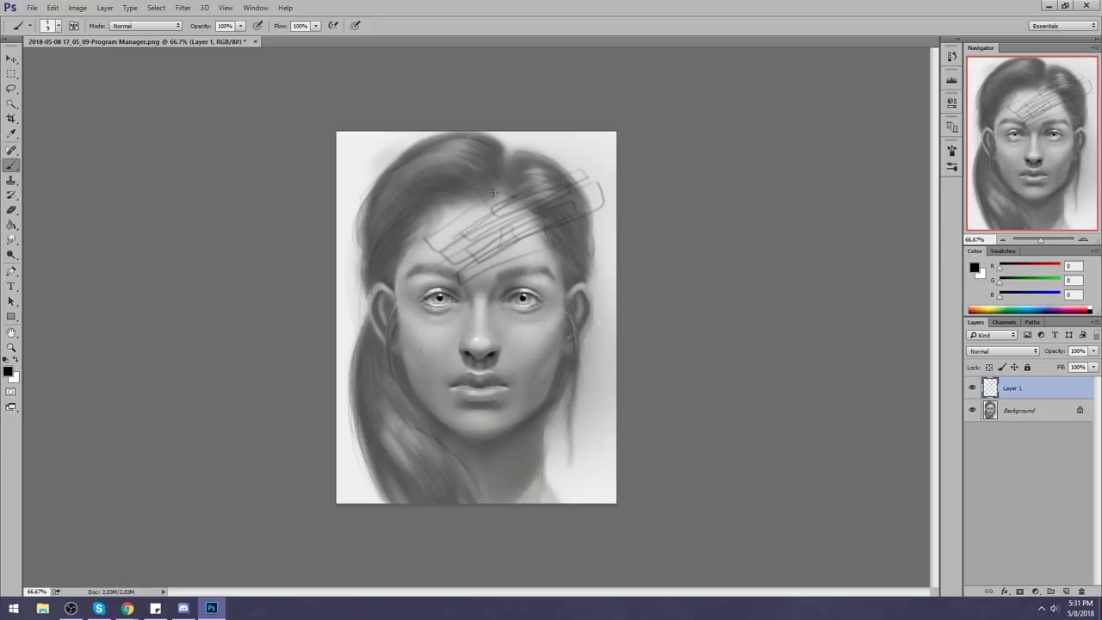
Step: Fill the diagonal strips with long parallel strand strokes from the brow up to the hairline
drag(527, 196, 473, 212)
drag(439, 257, 561, 195)
mouse_move(439, 277)
mouse_down()
mouse_move(586, 200)
mouse_move(465, 263)
mouse_move(563, 208)
mouse_up()
drag(454, 277, 575, 213)
drag(438, 256, 562, 186)
drag(434, 253, 513, 201)
drag(422, 239, 489, 194)
drag(454, 263, 554, 205)
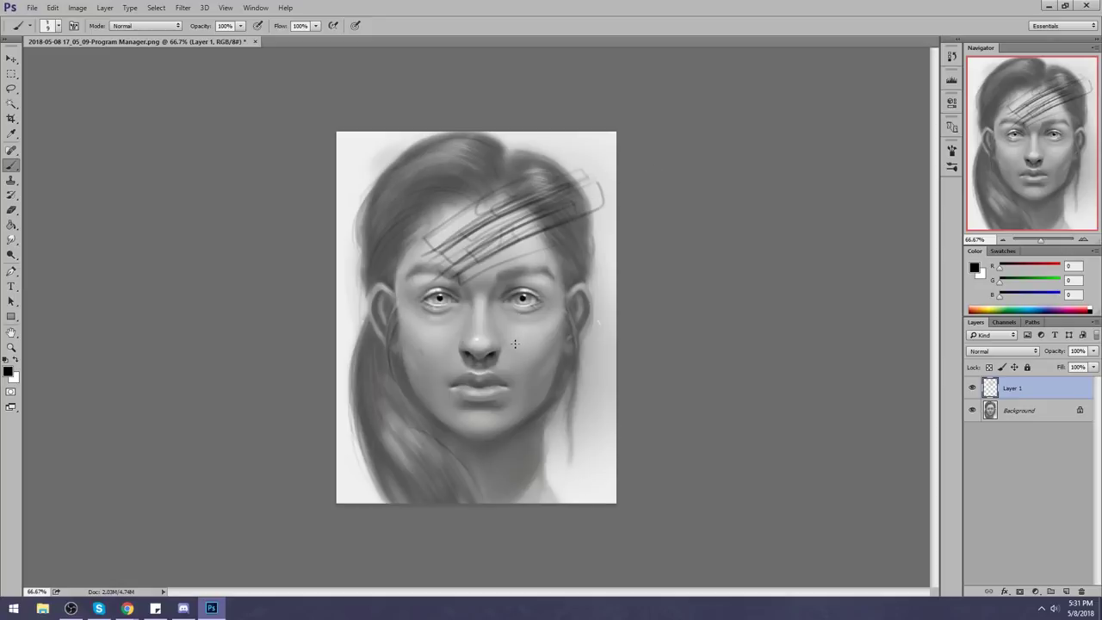
Step: Circle both cheeks with a direction arrow inside each, and draw a downward arrow and a loose curling strand beside the jaw
mouse_move(515, 348)
mouse_down()
mouse_move(539, 309)
mouse_move(542, 326)
mouse_up()
mouse_move(439, 354)
mouse_down()
mouse_move(432, 336)
mouse_move(445, 331)
mouse_up()
mouse_move(451, 316)
mouse_down()
mouse_move(431, 362)
mouse_move(458, 322)
mouse_up()
drag(550, 303, 561, 308)
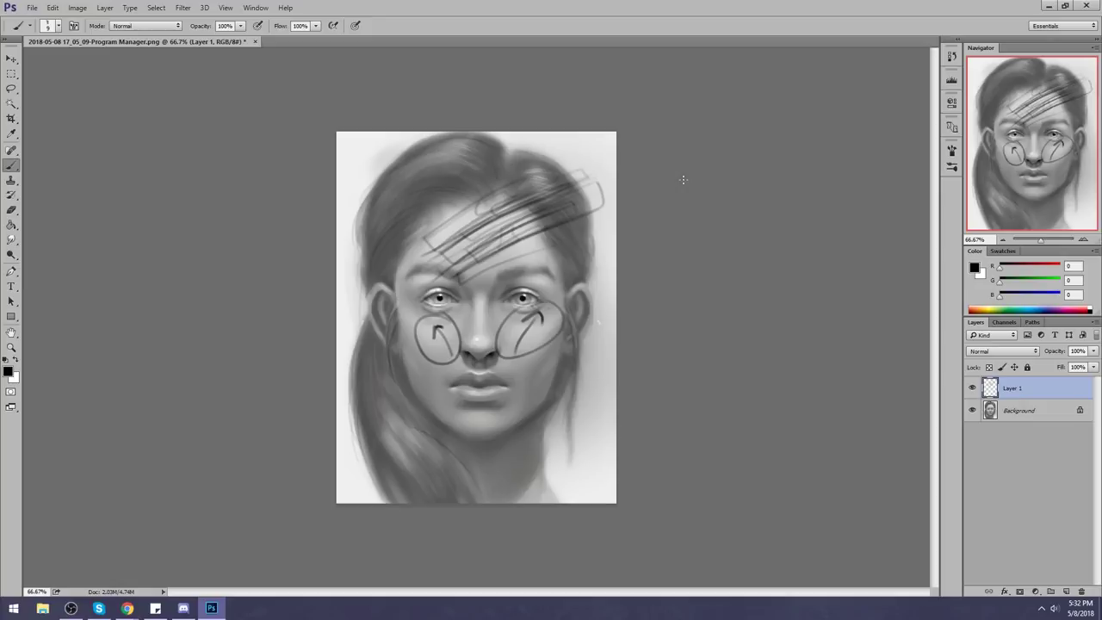
mouse_move(567, 351)
mouse_down()
mouse_move(567, 428)
mouse_move(559, 403)
mouse_move(585, 401)
mouse_up()
mouse_move(527, 348)
mouse_down()
mouse_move(555, 421)
mouse_move(529, 485)
mouse_up()
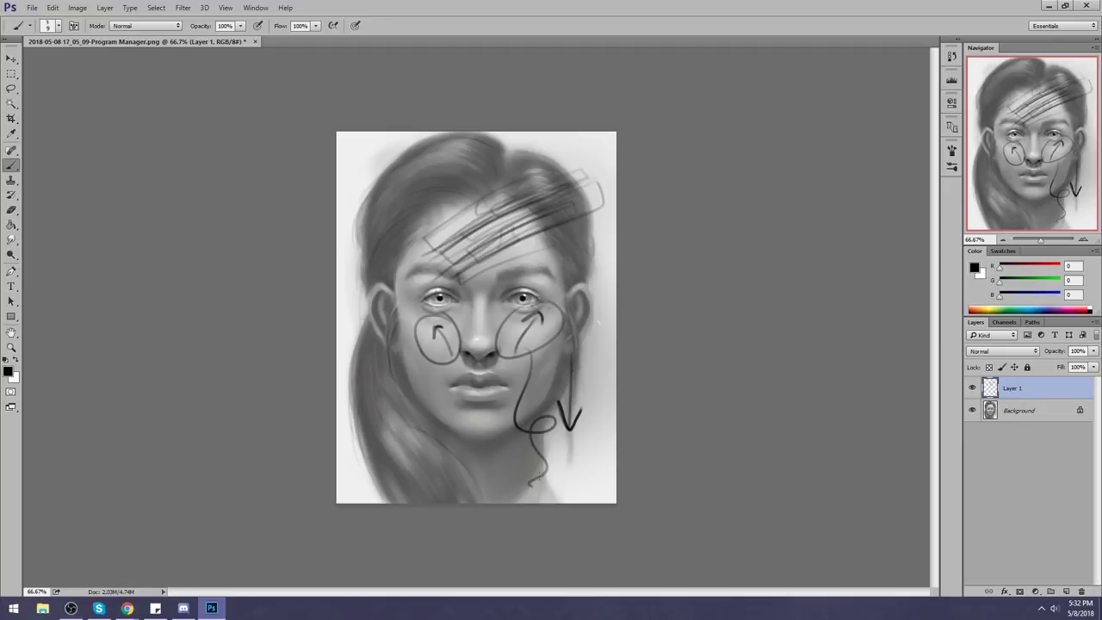
Step: Sketch a ring of repeated curved strokes around the mouth and chin, ending in a pointed shape beneath
mouse_move(443, 381)
mouse_down()
mouse_move(423, 411)
mouse_move(461, 378)
mouse_move(433, 428)
mouse_move(466, 376)
mouse_move(417, 405)
mouse_move(460, 378)
mouse_move(427, 432)
mouse_move(480, 377)
mouse_move(491, 415)
mouse_move(471, 381)
mouse_move(479, 434)
mouse_up()
drag(487, 387, 483, 448)
mouse_move(425, 422)
mouse_down()
mouse_move(438, 452)
mouse_move(480, 409)
mouse_move(460, 460)
mouse_up()
mouse_move(476, 404)
mouse_down()
mouse_move(477, 452)
mouse_move(463, 466)
mouse_up()
drag(435, 451, 471, 460)
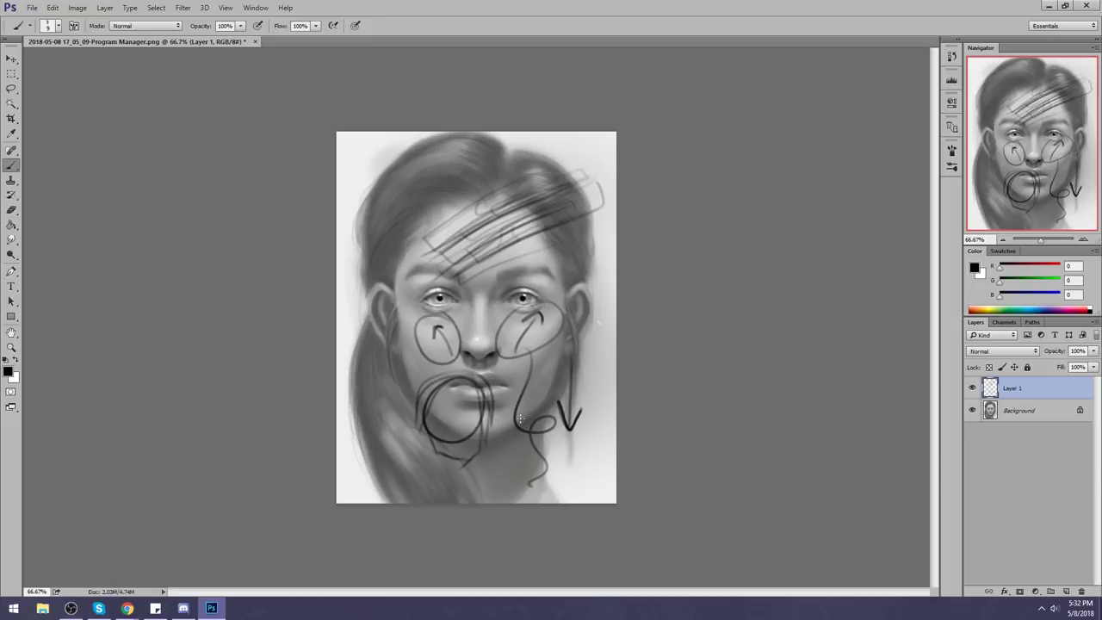
Step: Replace the sketched layer with a blank one and write the note "hair - fabric" across the forehead, underlining "fabric"
click(1081, 590)
click(1066, 591)
mouse_move(432, 222)
mouse_down()
mouse_move(513, 220)
mouse_move(547, 191)
mouse_move(571, 204)
mouse_up()
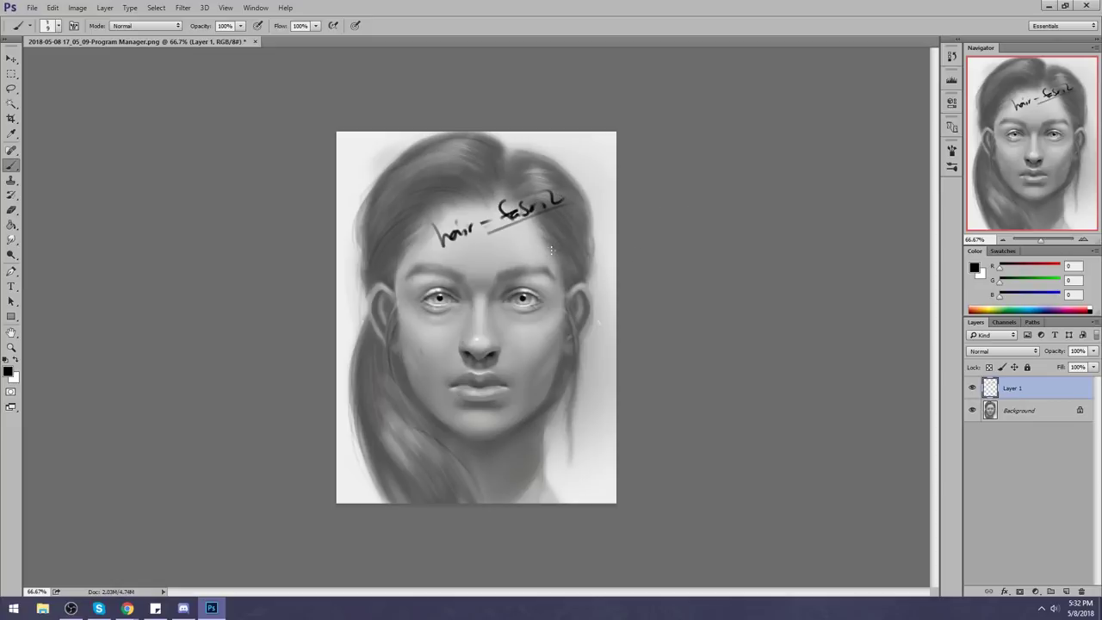
Step: Sketch curved fabric folds across the eyes and down the cheek beside the ear, with an arrow off the nose bridge
mouse_move(523, 255)
mouse_down()
mouse_move(455, 272)
mouse_move(463, 296)
mouse_move(520, 269)
mouse_move(380, 287)
mouse_move(435, 294)
mouse_move(485, 260)
mouse_up()
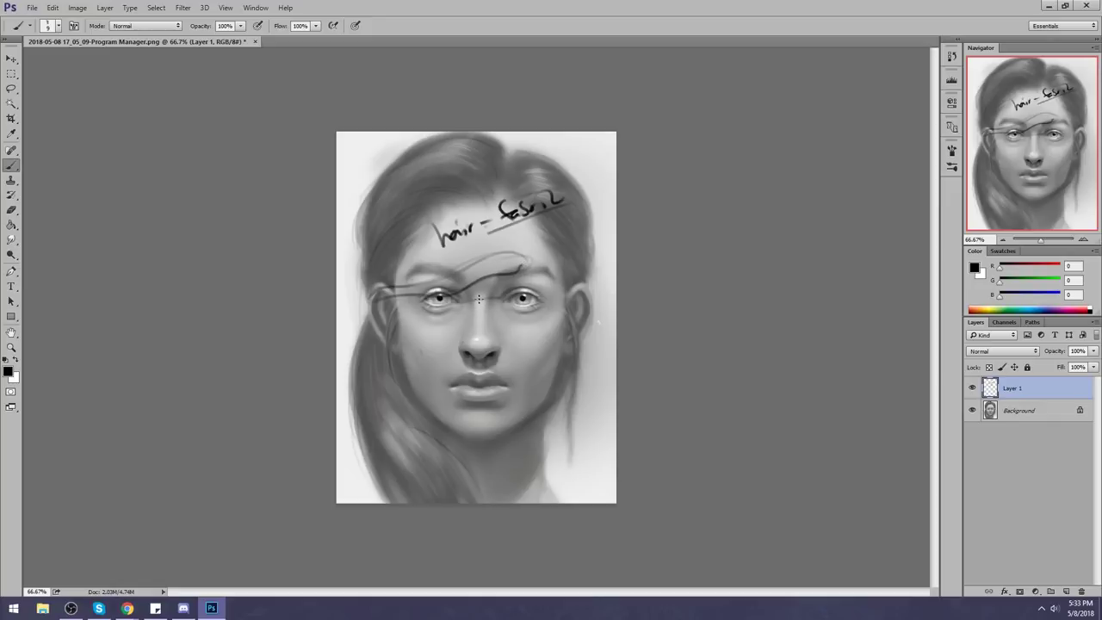
mouse_move(484, 294)
mouse_down()
mouse_move(559, 352)
mouse_move(527, 384)
mouse_up()
mouse_move(551, 292)
mouse_down()
mouse_move(539, 355)
mouse_move(575, 357)
mouse_move(591, 374)
mouse_move(573, 339)
mouse_move(582, 296)
mouse_up()
mouse_move(555, 351)
mouse_down()
mouse_move(574, 388)
mouse_move(588, 353)
mouse_up()
Step: Write an underlined "drape" beside the jaw with an arrow to "fabric", and sketch folds pulled from a circled point by the nose
drag(555, 430, 606, 404)
mouse_move(555, 442)
mouse_down()
mouse_move(597, 424)
mouse_move(594, 432)
mouse_move(496, 302)
mouse_move(525, 223)
mouse_up()
drag(510, 234, 531, 239)
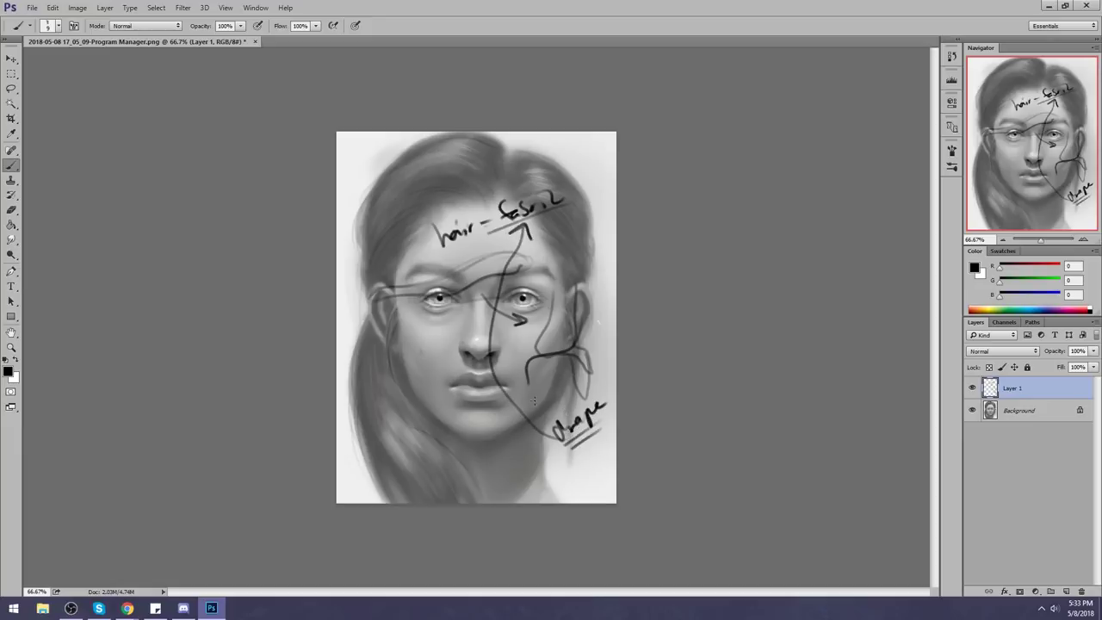
mouse_move(448, 360)
mouse_down()
mouse_move(379, 418)
mouse_move(369, 457)
mouse_move(465, 351)
mouse_move(451, 358)
mouse_move(460, 332)
mouse_move(473, 358)
mouse_move(506, 355)
mouse_move(501, 368)
mouse_move(461, 364)
mouse_move(366, 436)
mouse_move(372, 420)
mouse_move(449, 388)
mouse_move(456, 347)
mouse_move(392, 427)
mouse_move(468, 379)
mouse_move(459, 386)
mouse_move(464, 427)
mouse_move(465, 378)
mouse_move(474, 435)
mouse_move(472, 392)
mouse_move(484, 431)
mouse_move(493, 393)
mouse_move(483, 461)
mouse_move(535, 478)
mouse_move(559, 469)
mouse_move(585, 489)
mouse_move(606, 481)
mouse_move(585, 394)
mouse_move(496, 384)
mouse_up()
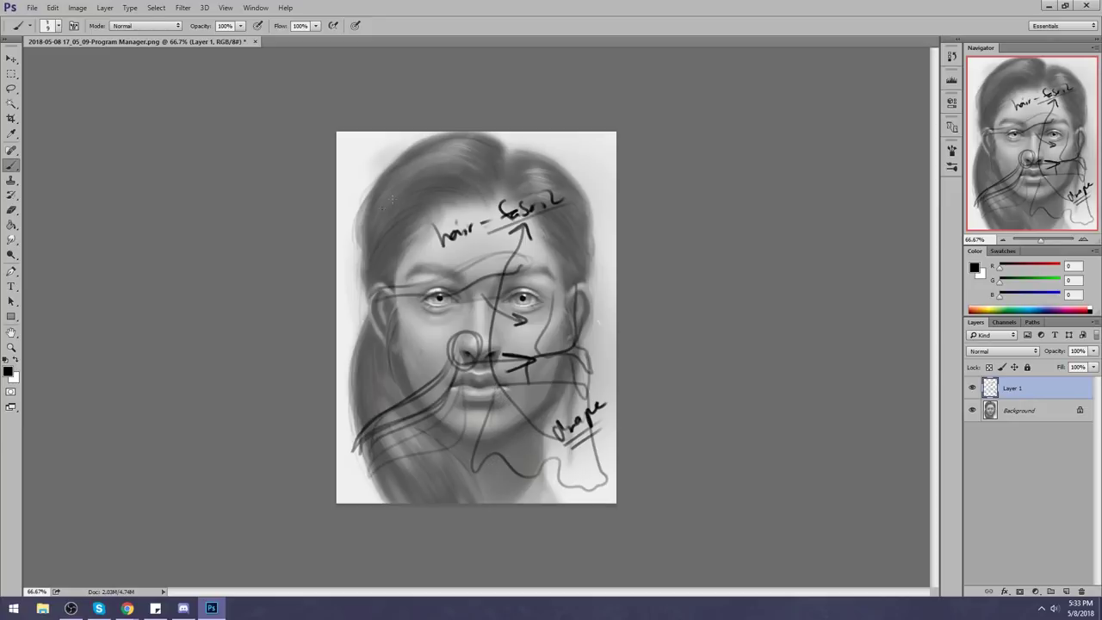
Step: Hatch parallel flowing hair strokes over the crown on both sides of the parting
drag(379, 163, 451, 141)
mouse_move(349, 176)
mouse_down()
mouse_move(470, 146)
mouse_move(344, 192)
mouse_move(470, 151)
mouse_up()
drag(342, 198, 454, 160)
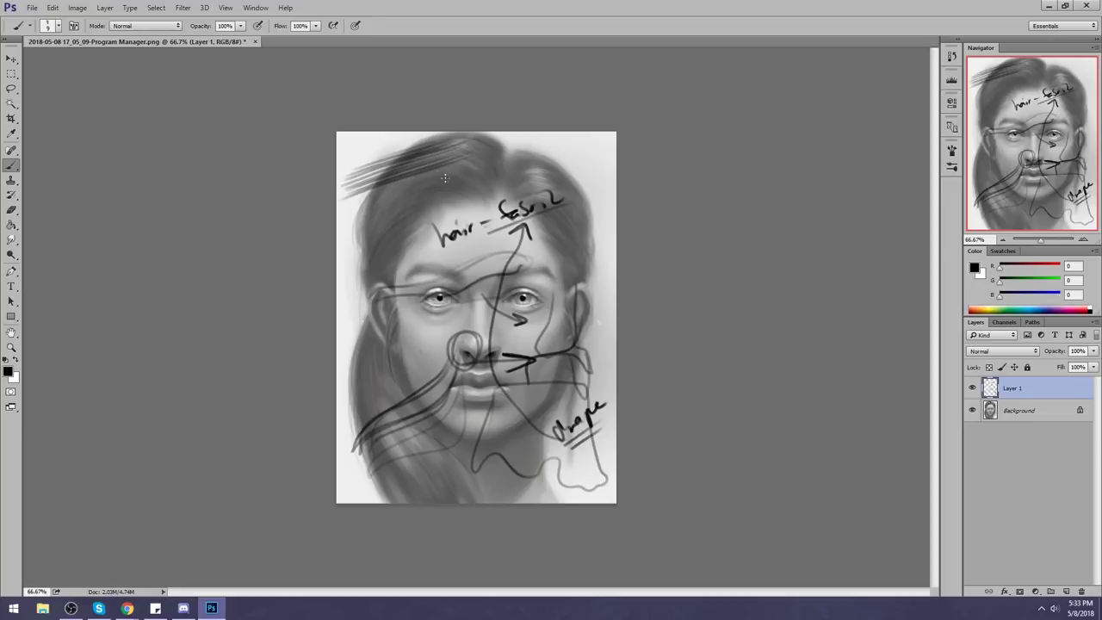
drag(557, 152, 607, 184)
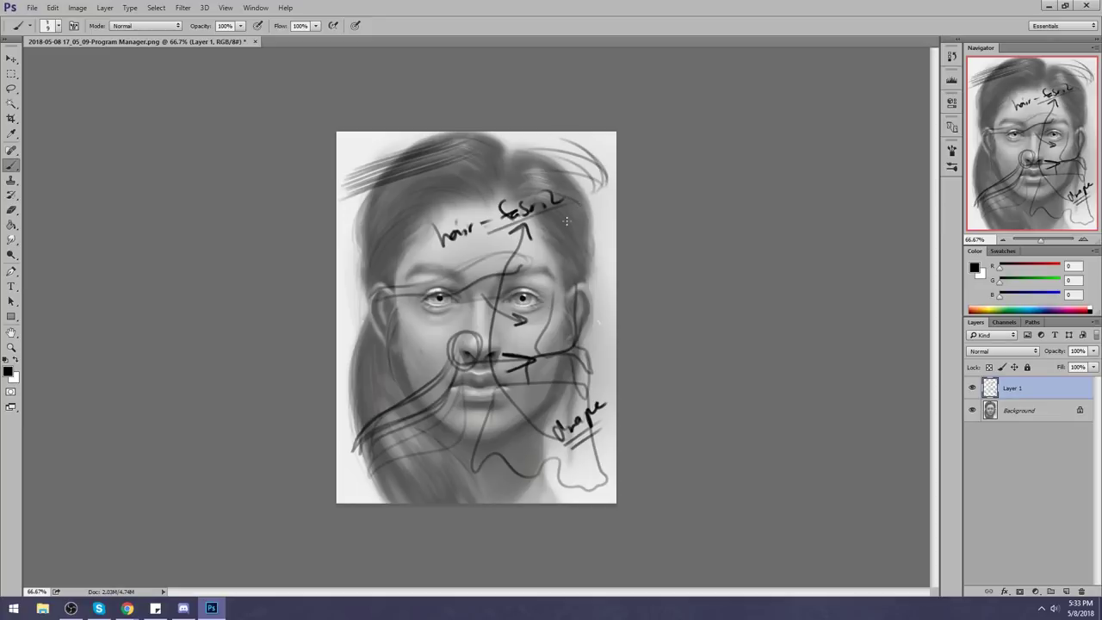
Step: Add another line beneath "fabric" and draw wavy strands down the side of the face, gathered by a loop at eye level
drag(506, 228, 565, 215)
drag(381, 213, 376, 293)
mouse_move(413, 220)
mouse_down()
mouse_move(397, 292)
mouse_move(411, 383)
mouse_up()
mouse_move(390, 312)
mouse_down()
mouse_move(413, 277)
mouse_move(399, 353)
mouse_move(428, 314)
mouse_up()
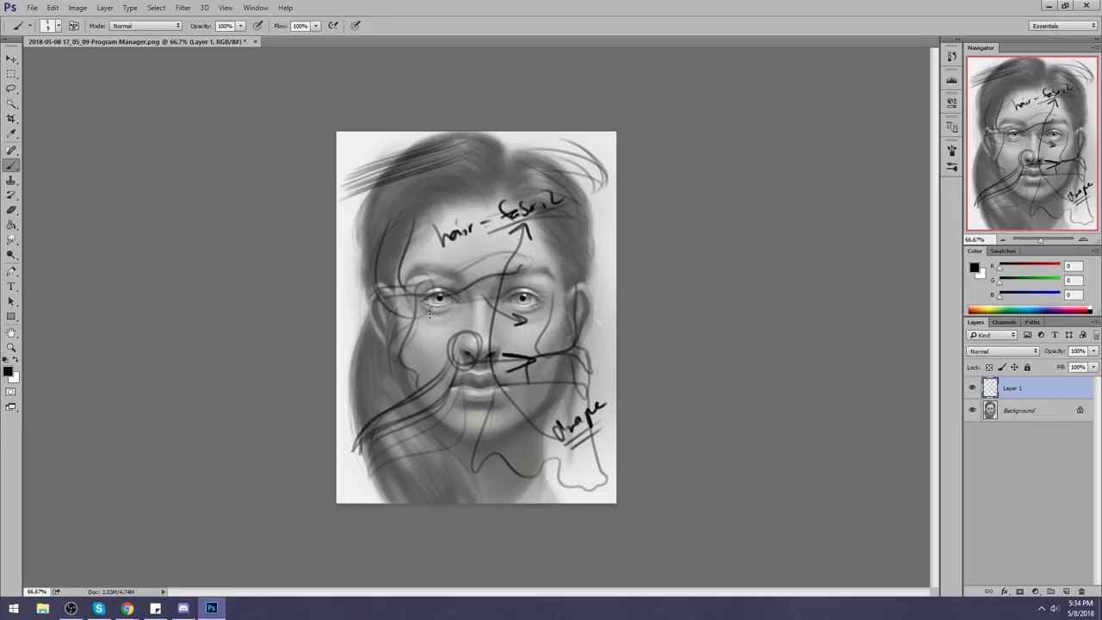
Step: Replace the annotated layer with a blank one and outline a small box on the hairline beside the parting
click(1081, 591)
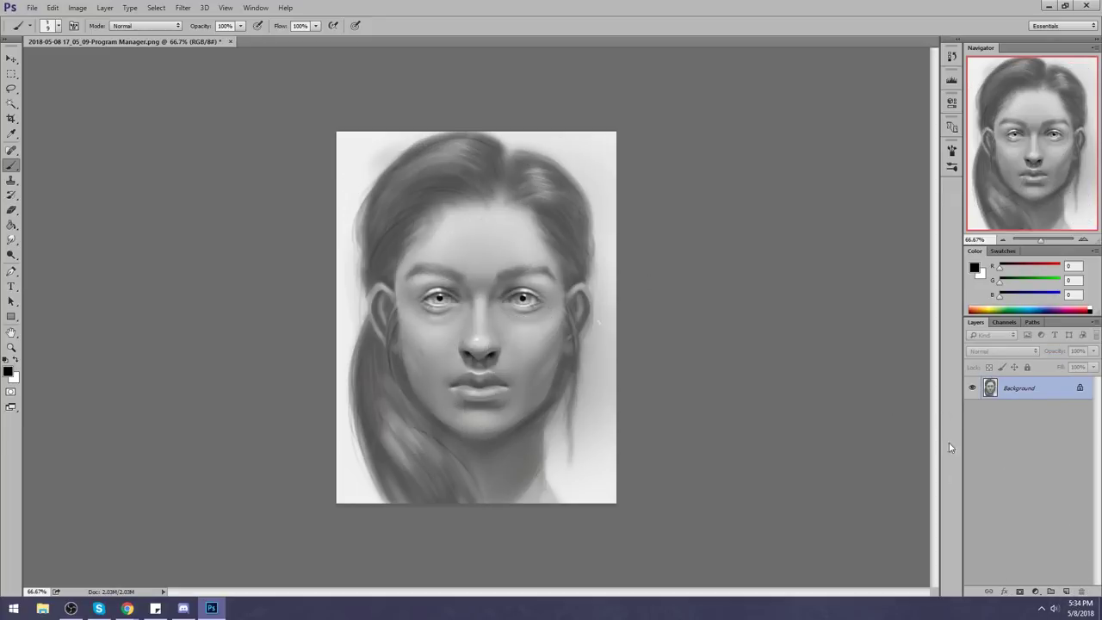
click(1066, 591)
mouse_move(516, 182)
mouse_down()
mouse_move(501, 203)
mouse_move(529, 210)
mouse_up()
drag(505, 203, 529, 210)
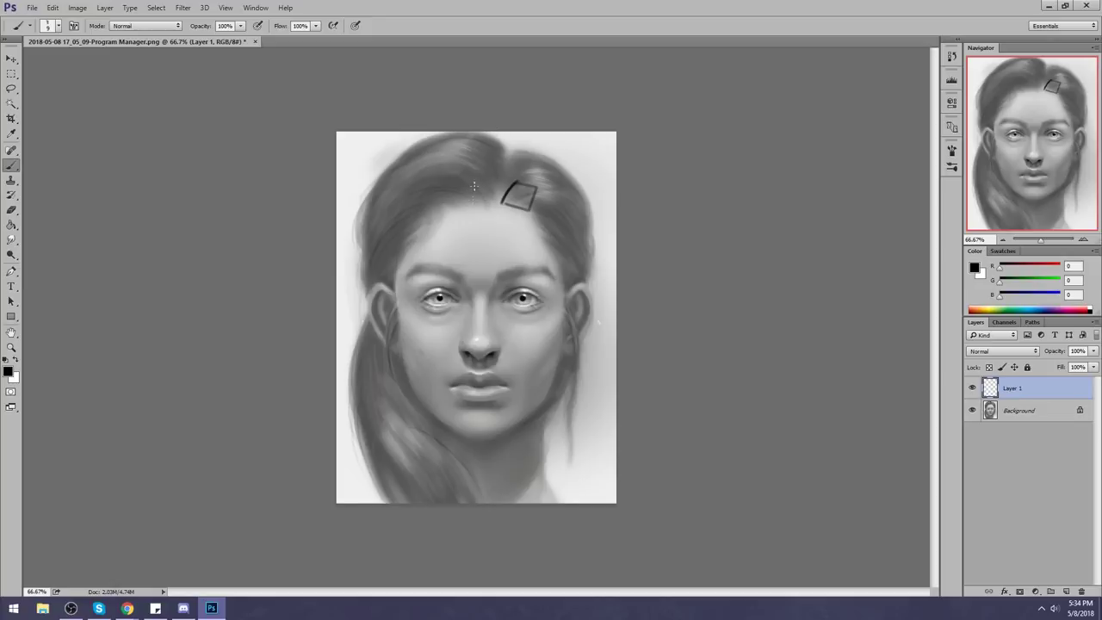
Step: Try strand strokes growing out of the hairline box, undoing the latest strokes
mouse_move(519, 194)
mouse_down()
mouse_move(534, 171)
mouse_move(541, 178)
mouse_up()
drag(531, 195, 550, 186)
key(ctrl+alt+z)
key(ctrl+alt+z)
key(ctrl+alt+z)
Step: Add strands and a curved arrow to the hairline box, and sketch further root boxes with growth lines down to the ear
mouse_move(514, 197)
mouse_down()
mouse_move(531, 181)
mouse_move(585, 206)
mouse_up()
mouse_move(569, 205)
mouse_down()
mouse_move(583, 215)
mouse_move(593, 198)
mouse_move(573, 207)
mouse_move(605, 243)
mouse_move(573, 248)
mouse_move(590, 255)
mouse_move(573, 280)
mouse_move(587, 323)
mouse_up()
drag(577, 267, 575, 322)
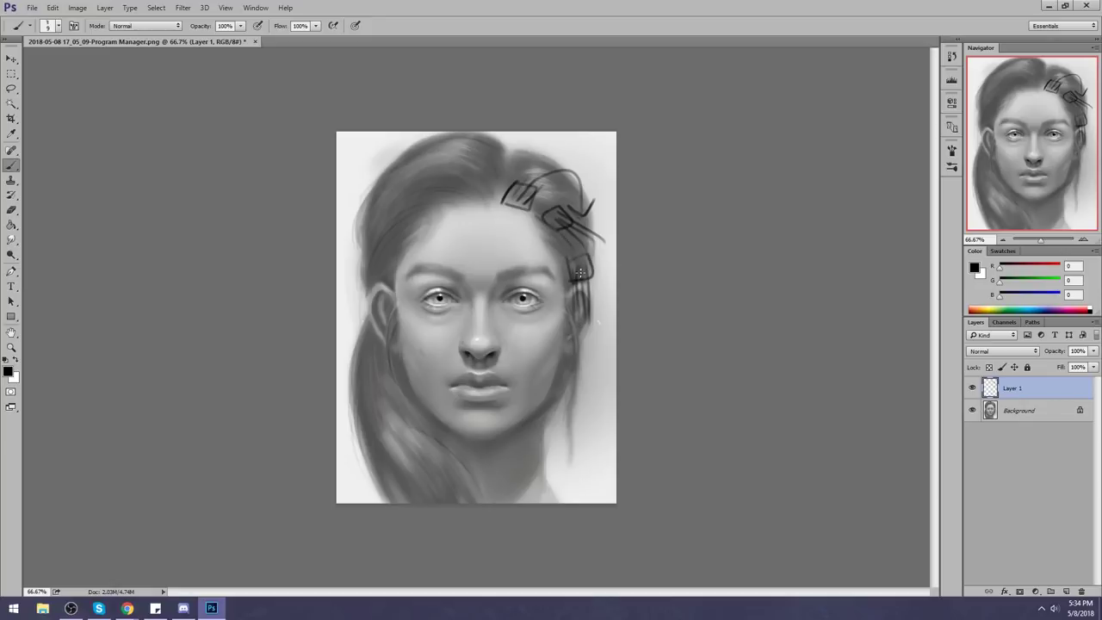
mouse_move(600, 264)
mouse_down()
mouse_move(568, 208)
mouse_move(585, 191)
mouse_up()
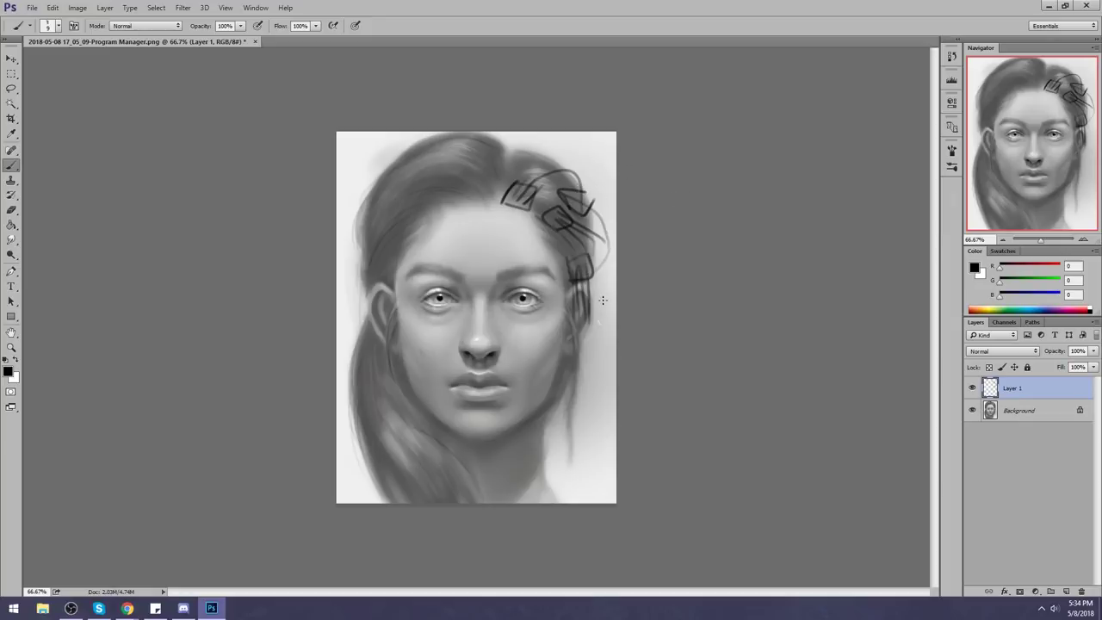
mouse_move(521, 299)
mouse_down()
mouse_move(512, 238)
mouse_move(523, 252)
mouse_move(518, 294)
mouse_up()
key(ctrl+alt+z)
key(ctrl+alt+z)
Step: Sketch root boxes with growth-direction arrows on the opposite side at the hairline, the temple and the jaw
mouse_move(484, 199)
mouse_down()
mouse_move(454, 184)
mouse_move(488, 188)
mouse_move(465, 164)
mouse_up()
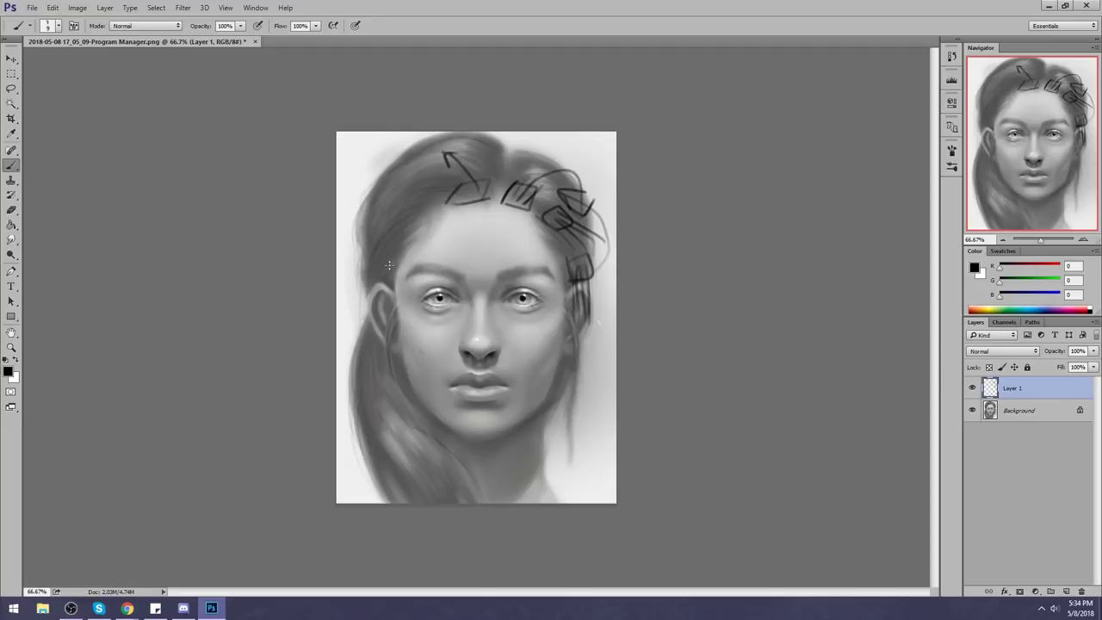
key(ctrl+z)
mouse_move(398, 254)
mouse_down()
mouse_move(392, 283)
mouse_move(381, 281)
mouse_up()
mouse_move(382, 281)
mouse_down()
mouse_move(396, 282)
mouse_move(372, 328)
mouse_up()
drag(365, 304, 371, 327)
drag(372, 327, 380, 299)
mouse_move(399, 377)
mouse_down()
mouse_move(406, 448)
mouse_move(418, 428)
mouse_up()
Step: Sketch short growth strokes along the eyebrows and sample a light grey from the skin above the brow
mouse_move(500, 280)
mouse_down()
mouse_move(499, 266)
mouse_move(459, 271)
mouse_move(552, 278)
mouse_move(521, 268)
mouse_move(539, 263)
mouse_move(556, 278)
mouse_up()
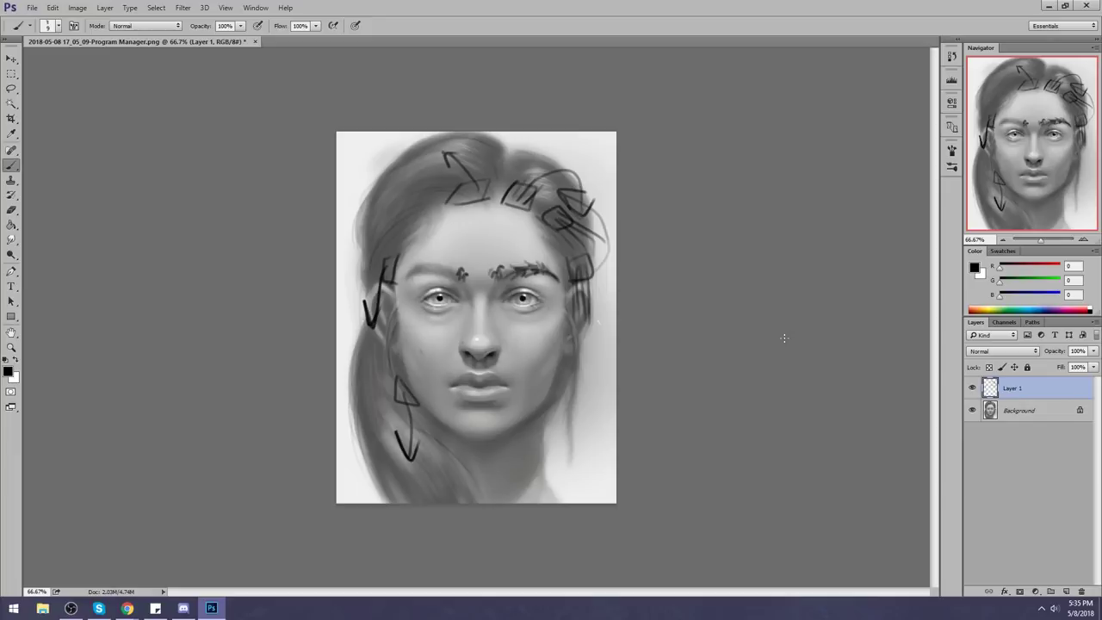
drag(544, 265, 525, 262)
alt+click(549, 261)
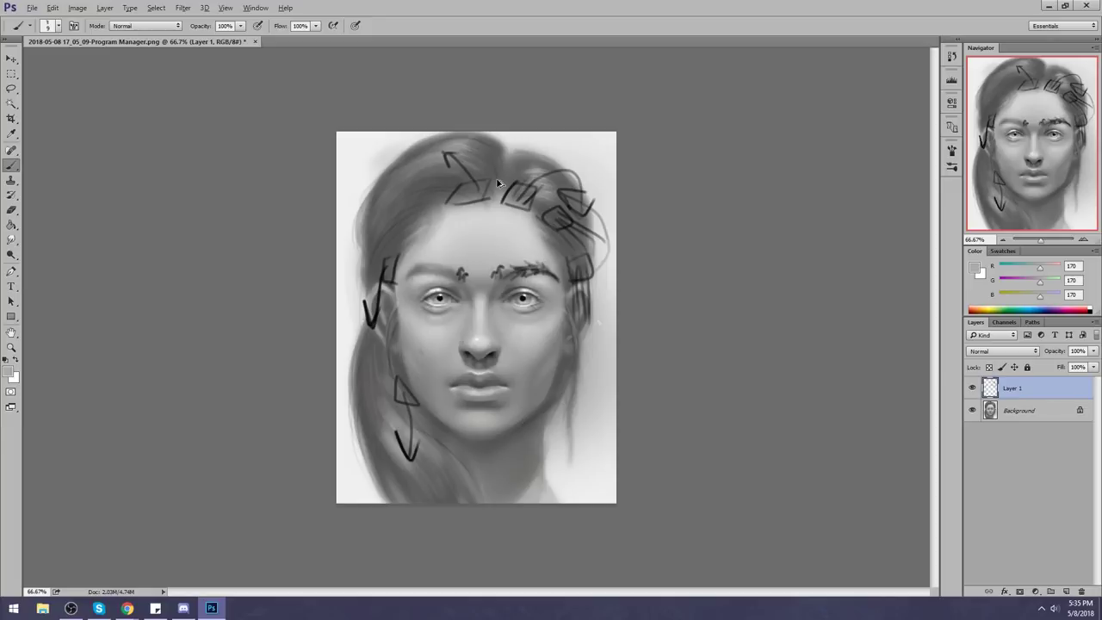
Step: Undo all the eyebrow strokes, root boxes and direction arrows back to an empty layer
key(ctrl+alt+z)
key(ctrl+alt+z)
key(ctrl+alt+z)
key(ctrl+alt+z)
key(ctrl+alt+z)
key(ctrl+alt+z)
key(ctrl+alt+z)
key(ctrl+alt+z)
key(ctrl+alt+z)
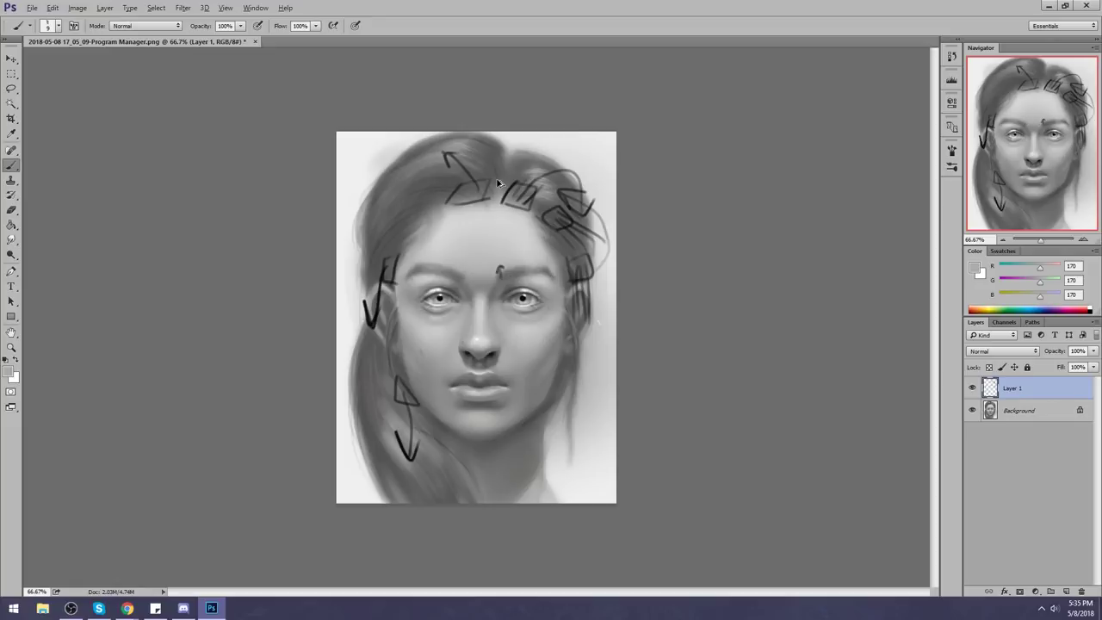
key(ctrl+alt+z)
key(ctrl+alt+z)
key(ctrl+alt+z)
key(ctrl+alt+z)
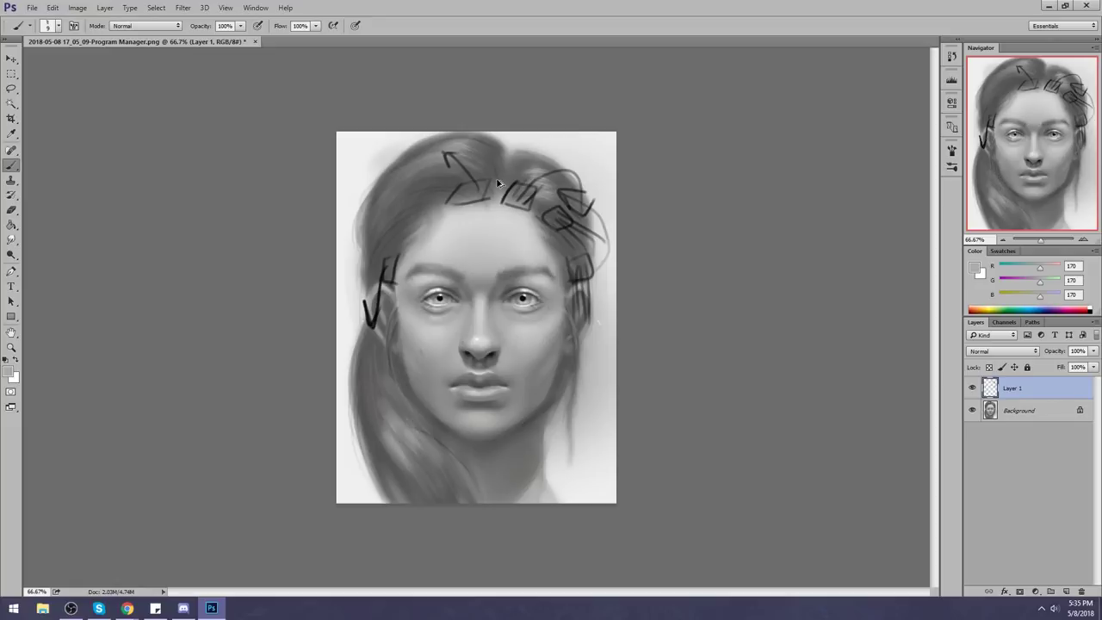
key(ctrl+alt+z)
key(ctrl+alt+z)
key(ctrl+alt+z)
key(ctrl+alt+z)
key(ctrl+alt+z)
key(ctrl+alt+z)
key(ctrl+alt+z)
key(ctrl+alt+z)
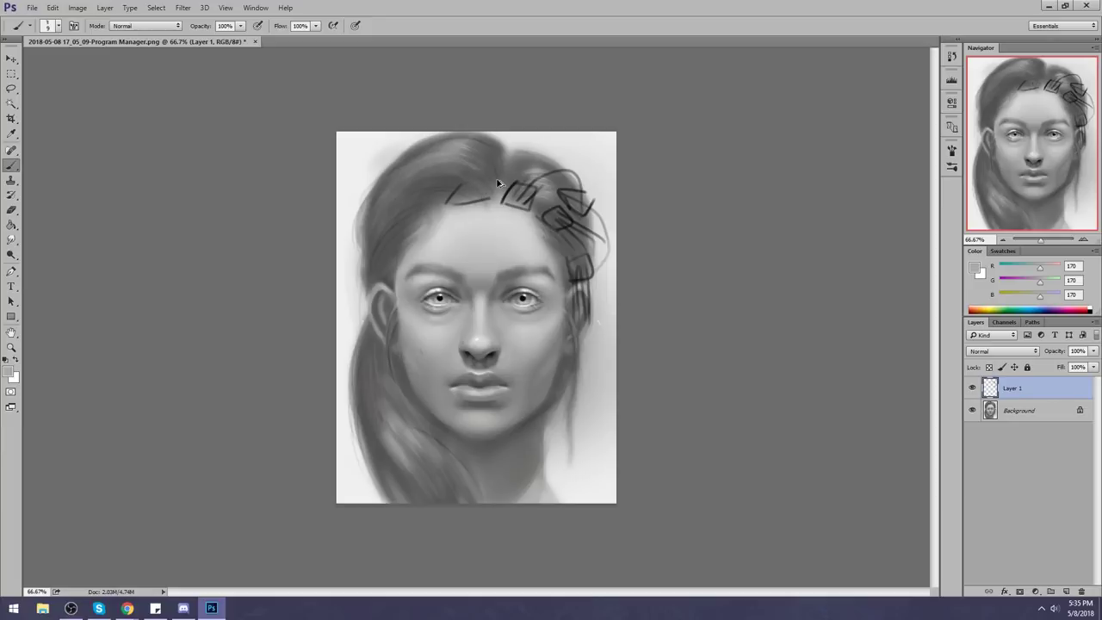
key(ctrl+alt+z)
key(ctrl+alt+z)
key(ctrl+alt+z)
key(ctrl+alt+z)
key(ctrl+alt+z)
key(ctrl+alt+z)
key(ctrl+alt+z)
key(ctrl+alt+z)
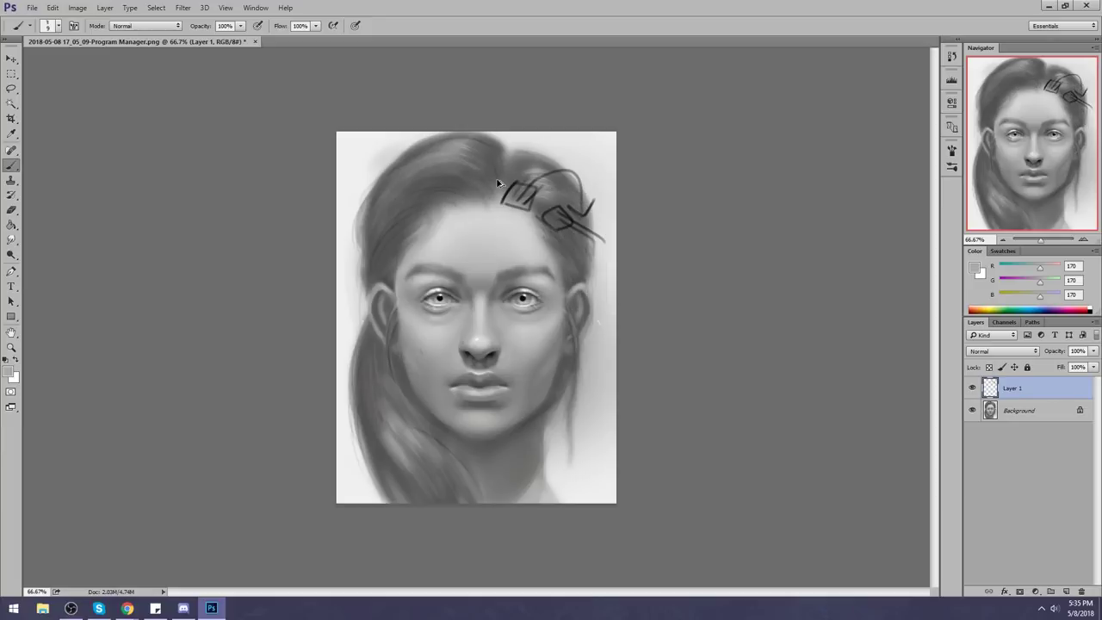
key(ctrl+alt+z)
key(ctrl+alt+z)
key(ctrl+alt+z)
key(ctrl+alt+z)
key(ctrl+alt+z)
key(ctrl+alt+z)
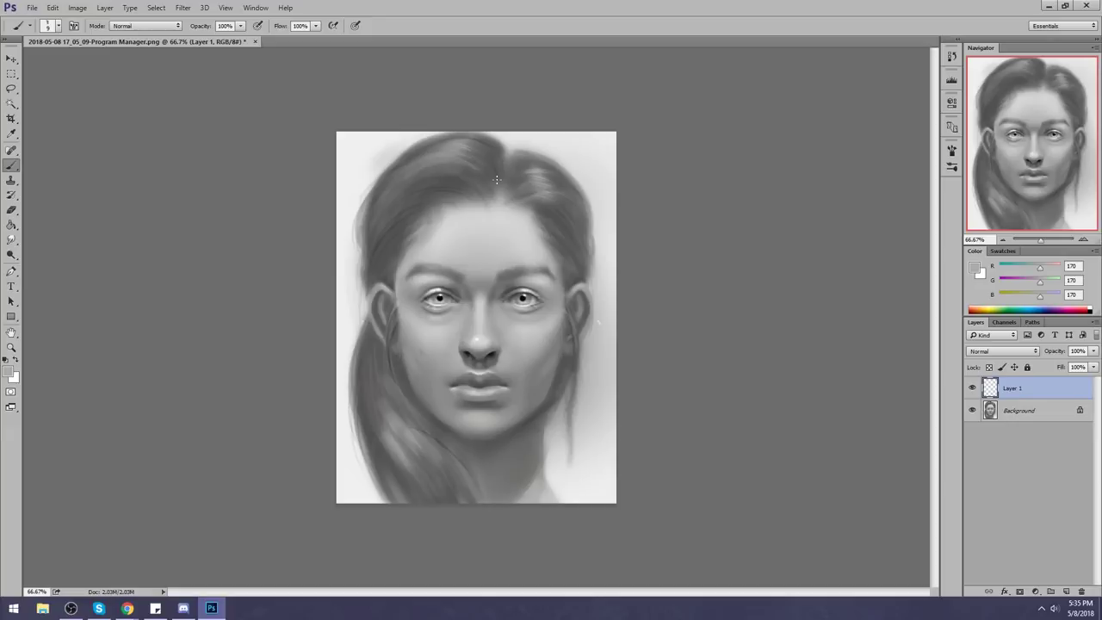
Step: Try a light stroke at the brow and a dark lock stroke in a sampled hair grey, undoing both
drag(521, 274, 534, 265)
key(ctrl+z)
alt+click(547, 208)
drag(527, 271, 551, 247)
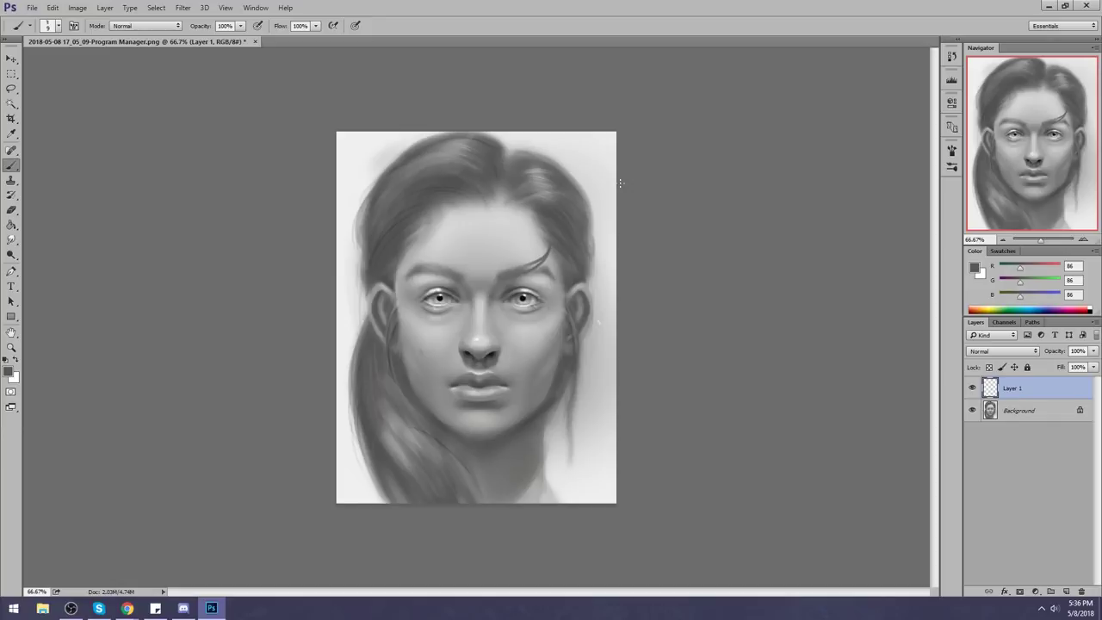
key(ctrl+z)
Step: Sample the near-black tone by the nostril and paint a solid patch on the neck with brush size 25
mouse_move(490, 465)
mouse_down()
mouse_move(487, 479)
mouse_move(494, 467)
mouse_move(505, 482)
mouse_up()
key(ctrl+z)
alt+click(505, 360)
key(bracketleft)
key(bracketleft)
key(bracketleft)
key(bracketleft)
key(bracketleft)
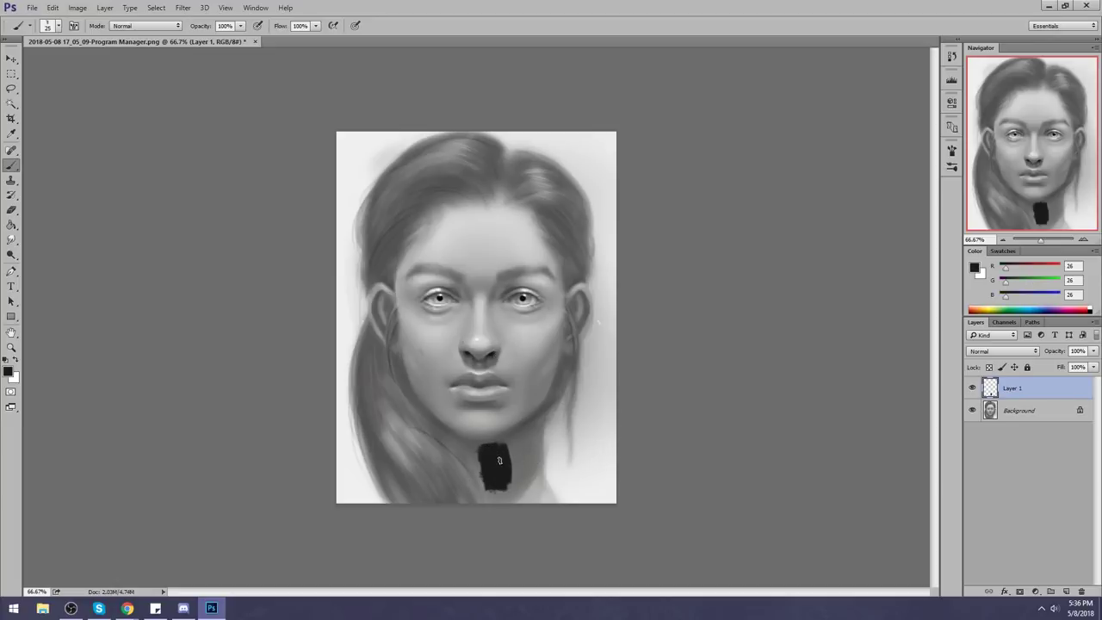
Step: Reduce the brush size to 5 and draw a thin vertical line with a circled 3 beneath it beside the neck
key(bracketleft)
key(bracketleft)
drag(602, 446, 603, 493)
mouse_move(602, 435)
mouse_down()
mouse_move(584, 473)
mouse_move(613, 439)
mouse_up()
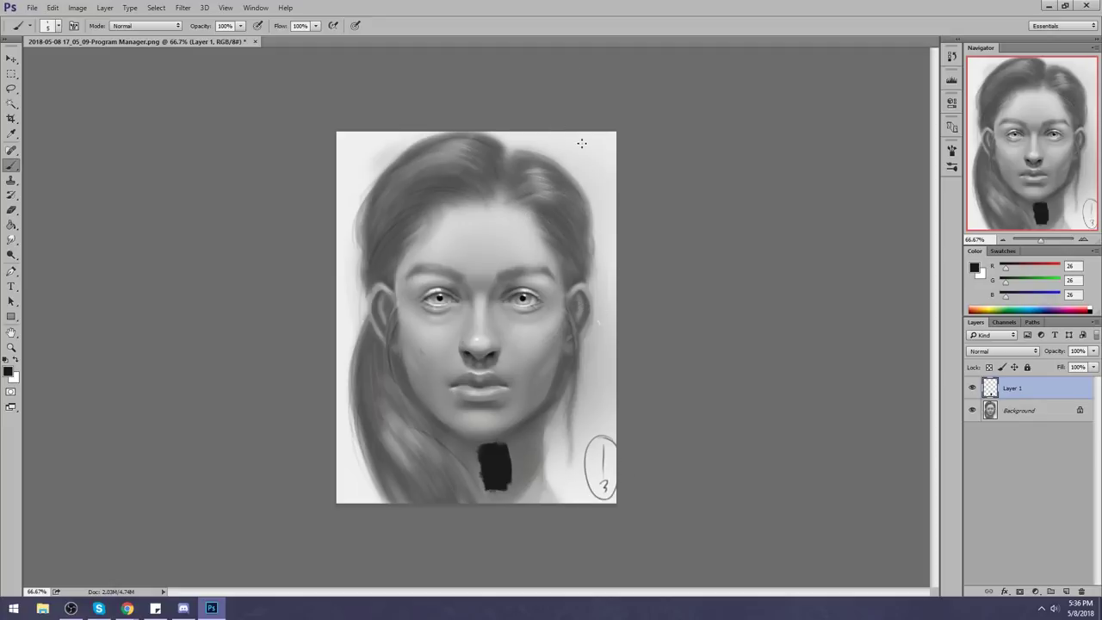
Step: Undo the circled mark and the dark neck patch to clear the layer
key(ctrl+alt+z)
key(ctrl+alt+z)
key(ctrl+alt+z)
key(ctrl+alt+z)
key(ctrl+alt+z)
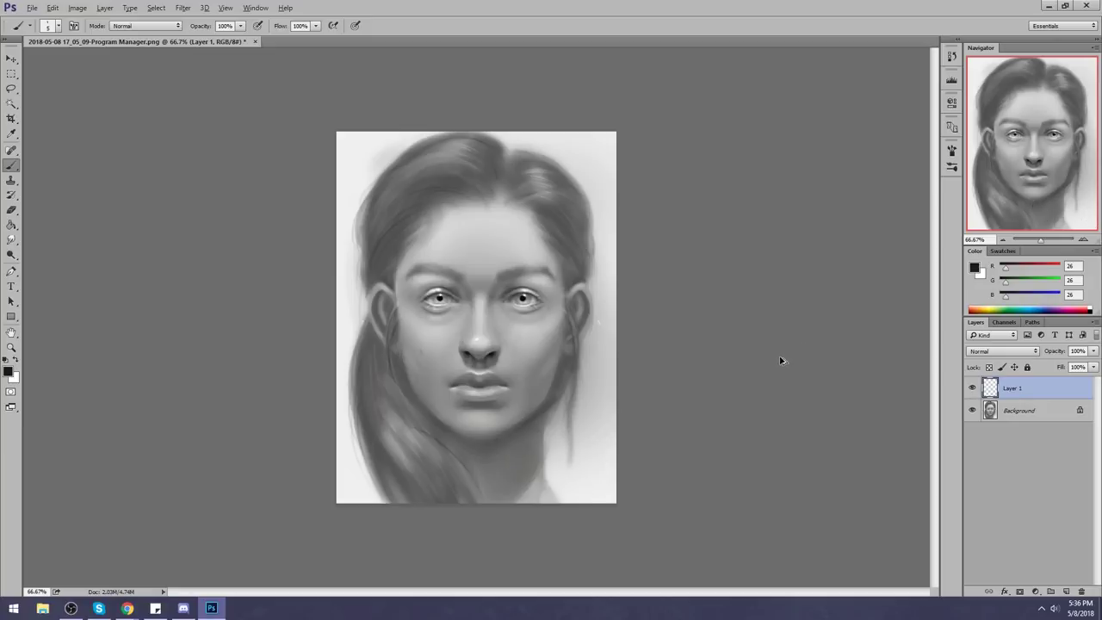
Step: Switch to Chrome, bring the istebrak.com portfolio window over the canvas and browse the enlarged grayscale portraits
key(alt+Tab)
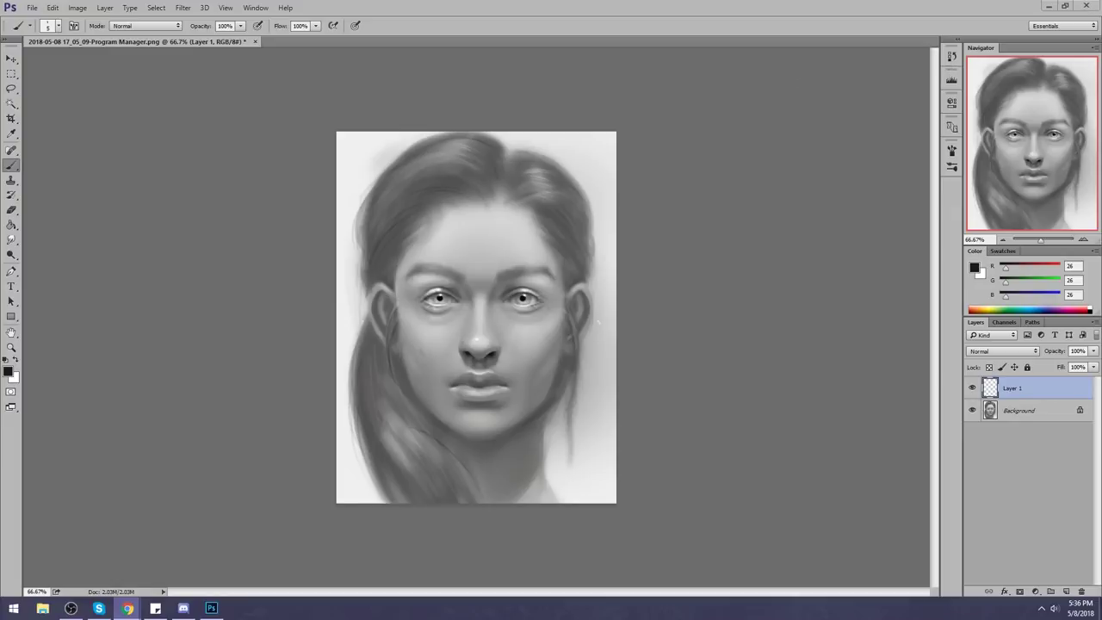
drag(1101, 74, 586, 32)
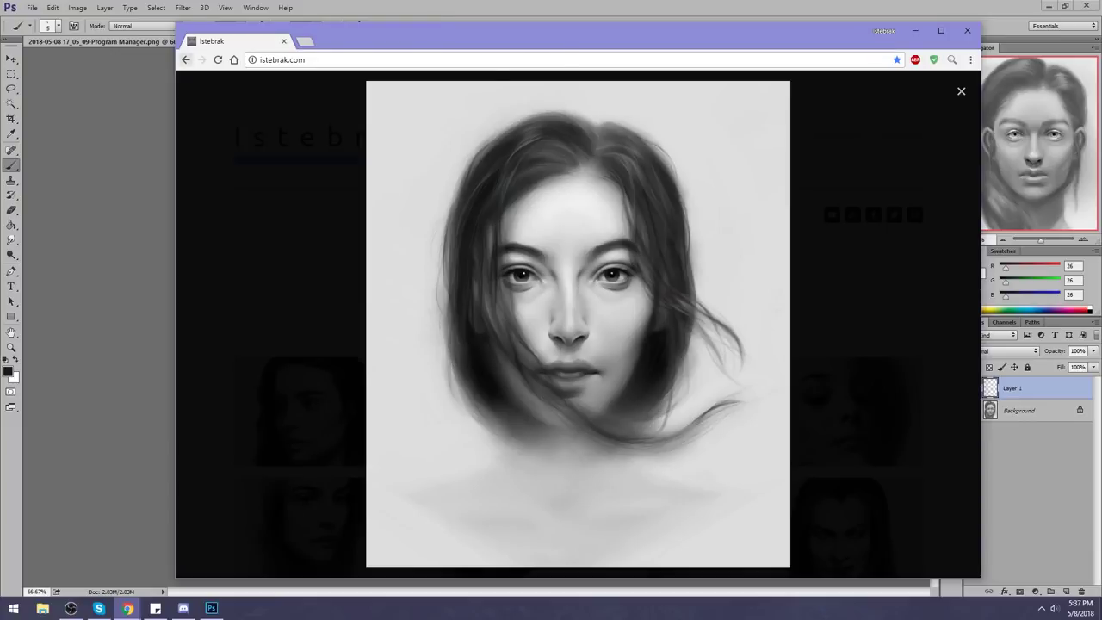
key(alt+Left)
key(alt+Right)
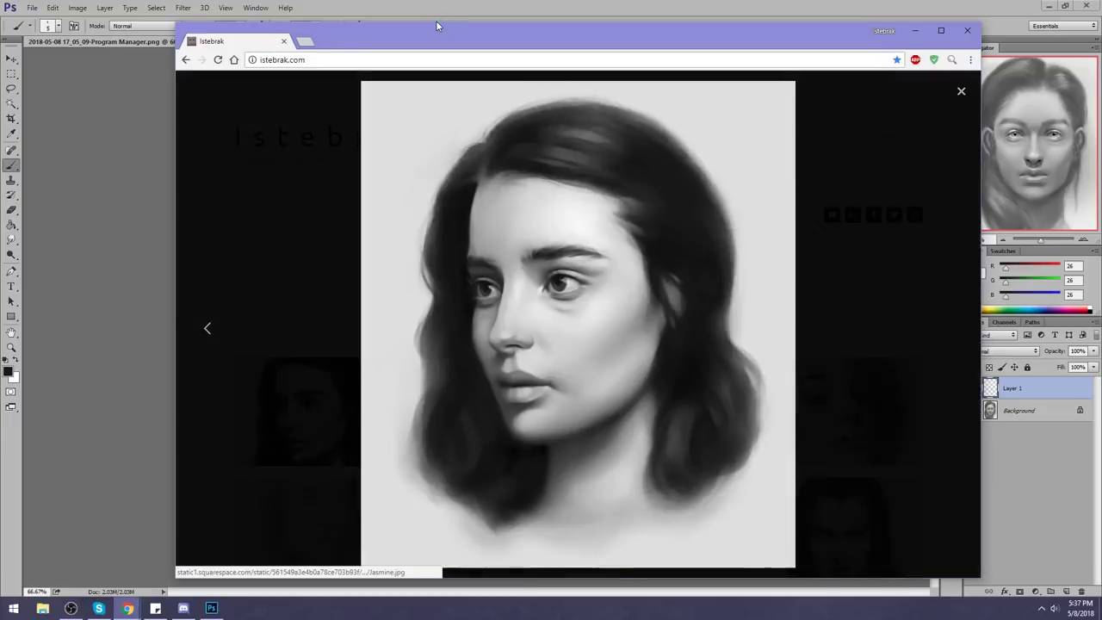
Step: Move the browser window off the screen and open the reference portrait Wind 3.jpg full-screen in Photos
click(438, 7)
mouse_move(464, 16)
mouse_down()
mouse_move(504, 33)
mouse_move(450, 29)
mouse_up()
key(alt+Tab)
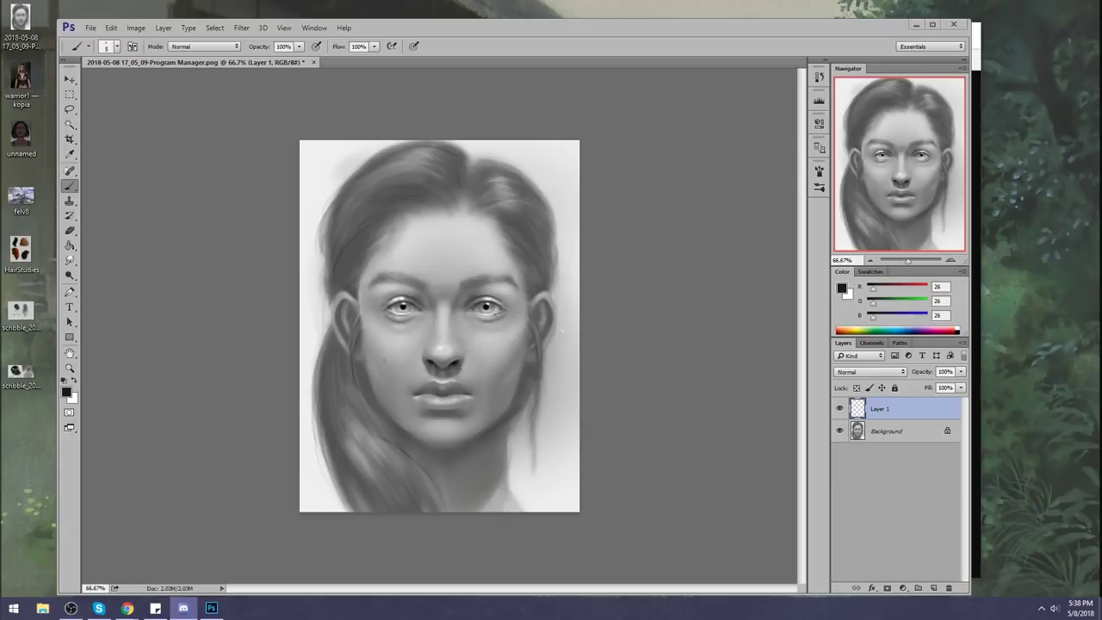
key(alt+Tab)
drag(702, 99, 1100, 98)
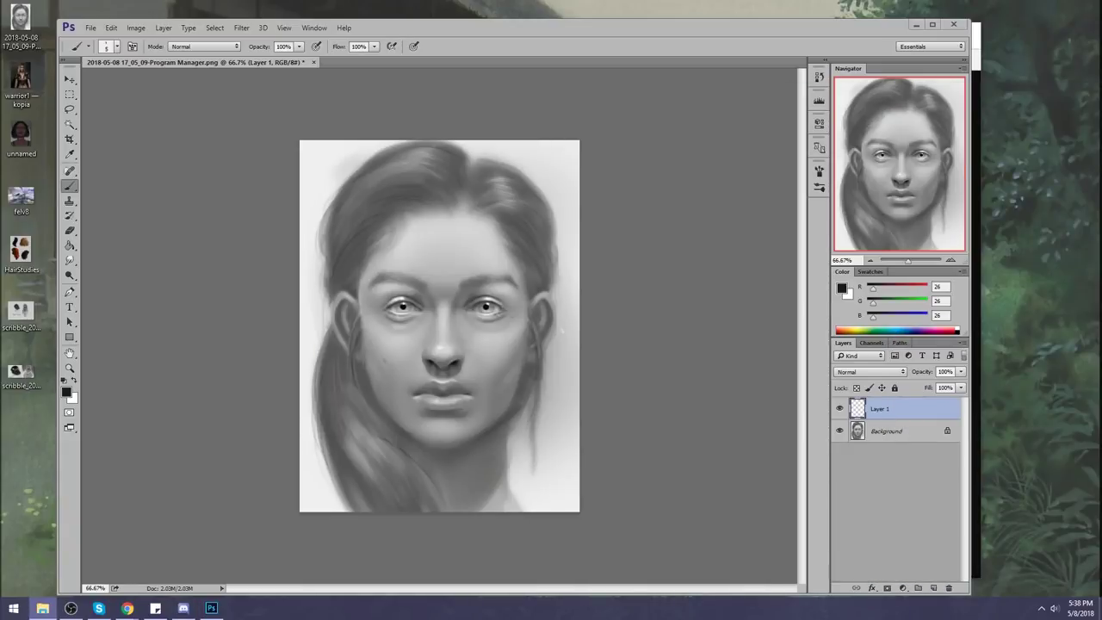
double_click(579, 48)
click(580, 52)
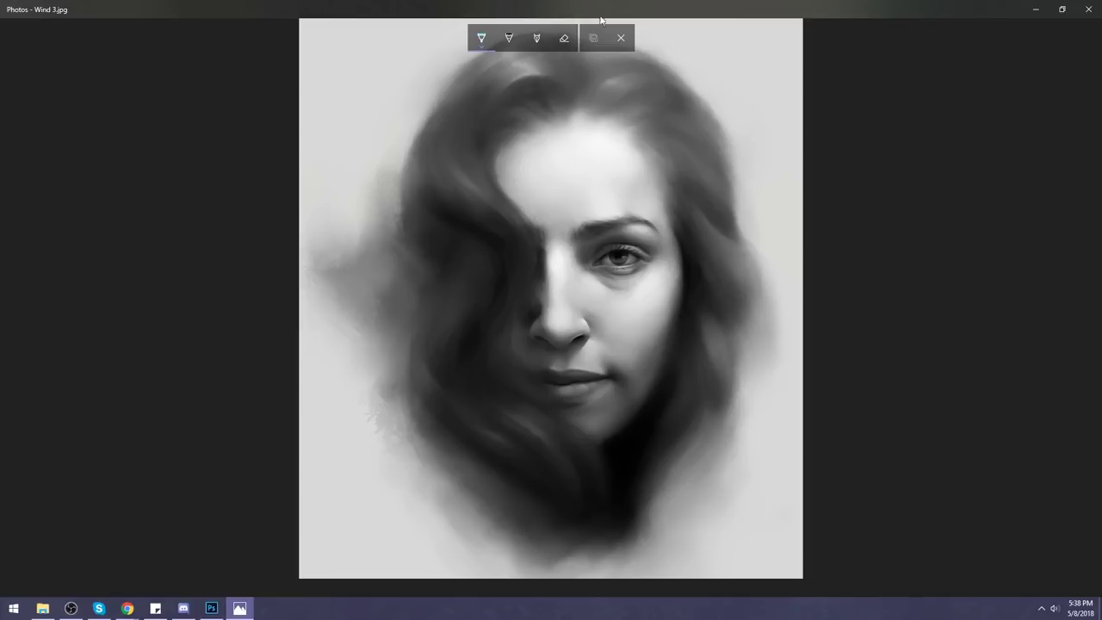
Step: Examine the hair masses in Wind 3.jpg beside Wind.jpg in separate Photos windows, then close both
click(620, 38)
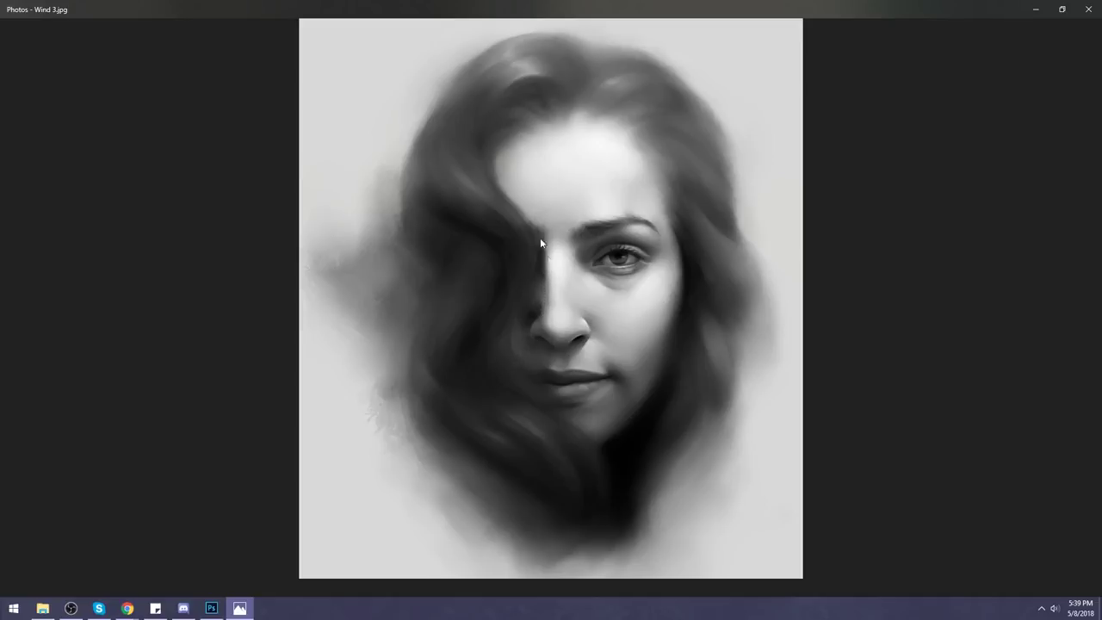
click(1091, 9)
drag(562, 32, 600, 23)
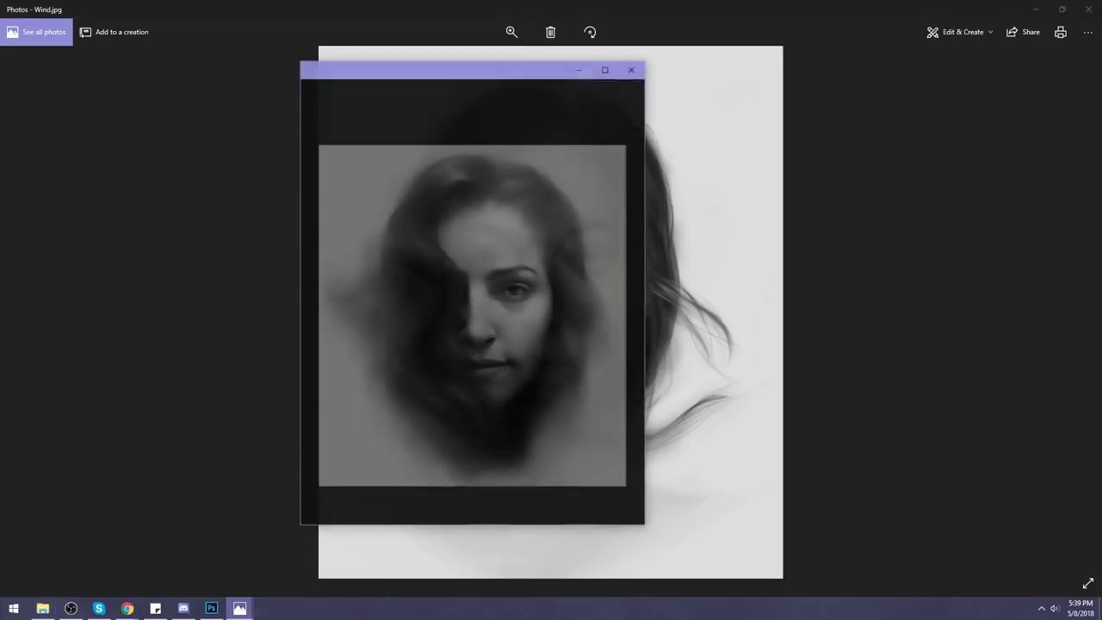
drag(476, 72, 261, 62)
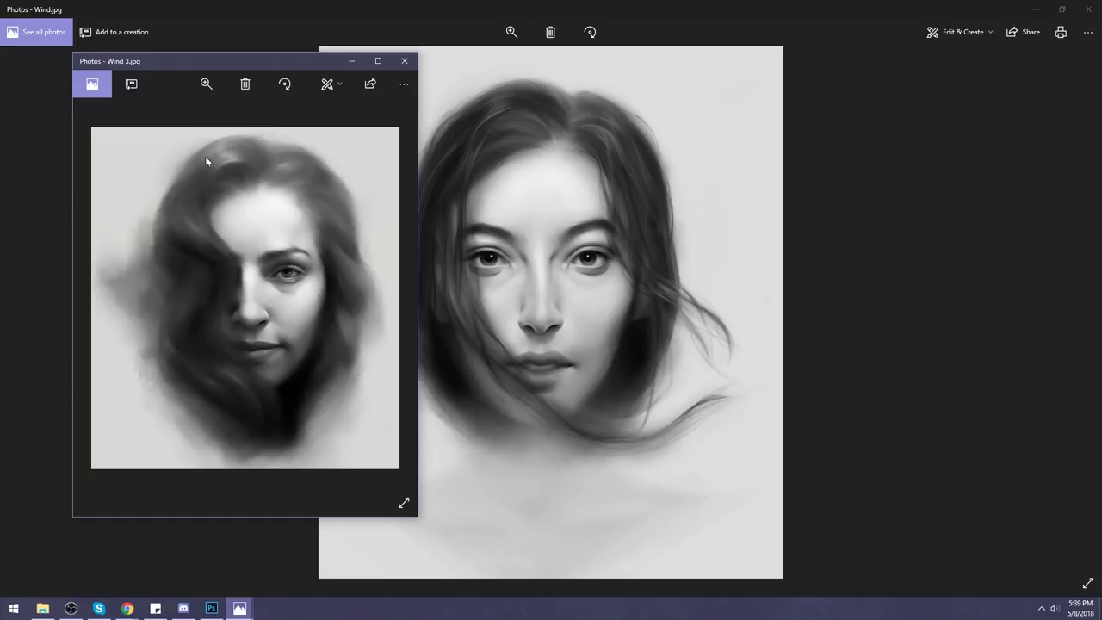
click(404, 60)
click(1087, 9)
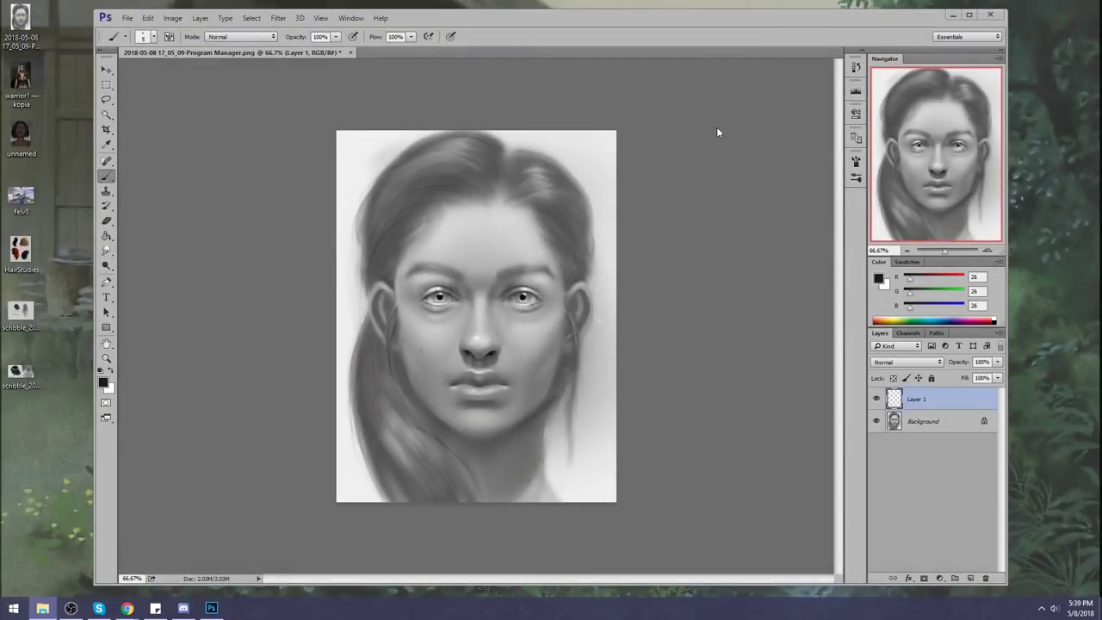
Step: Return to a maximized Photoshop and paint sampled light forehead tones along the hairline near the parting with brush size 35
double_click(708, 15)
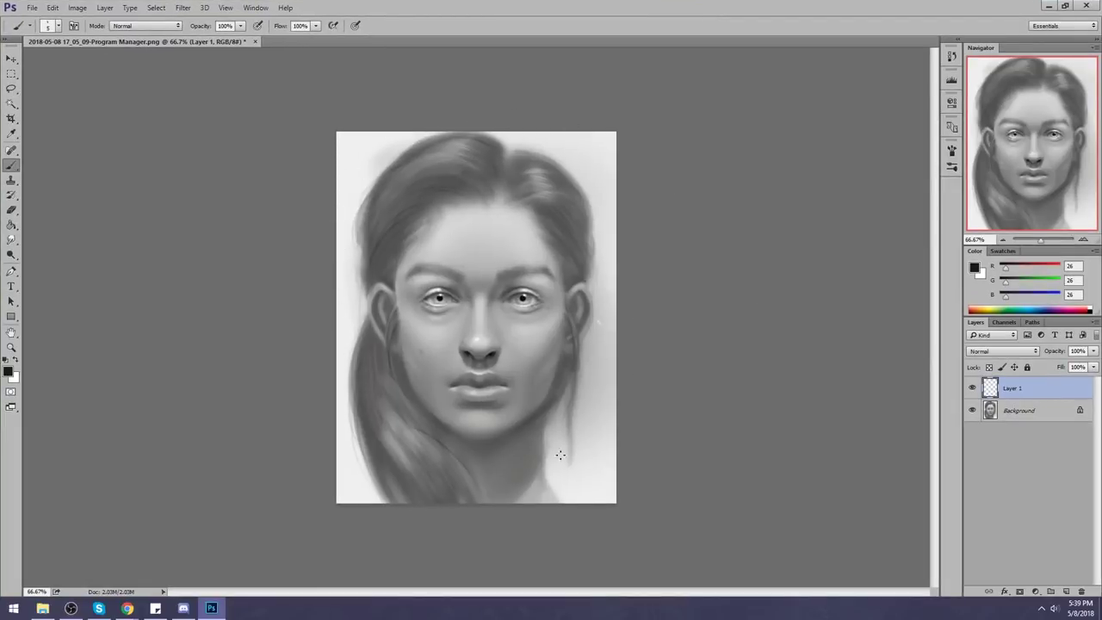
key(bracketright)
alt+click(504, 211)
alt+click(493, 213)
mouse_move(494, 214)
mouse_down()
mouse_move(484, 165)
mouse_move(491, 213)
mouse_move(466, 162)
mouse_move(513, 185)
mouse_move(452, 195)
mouse_up()
key(ctrl+z)
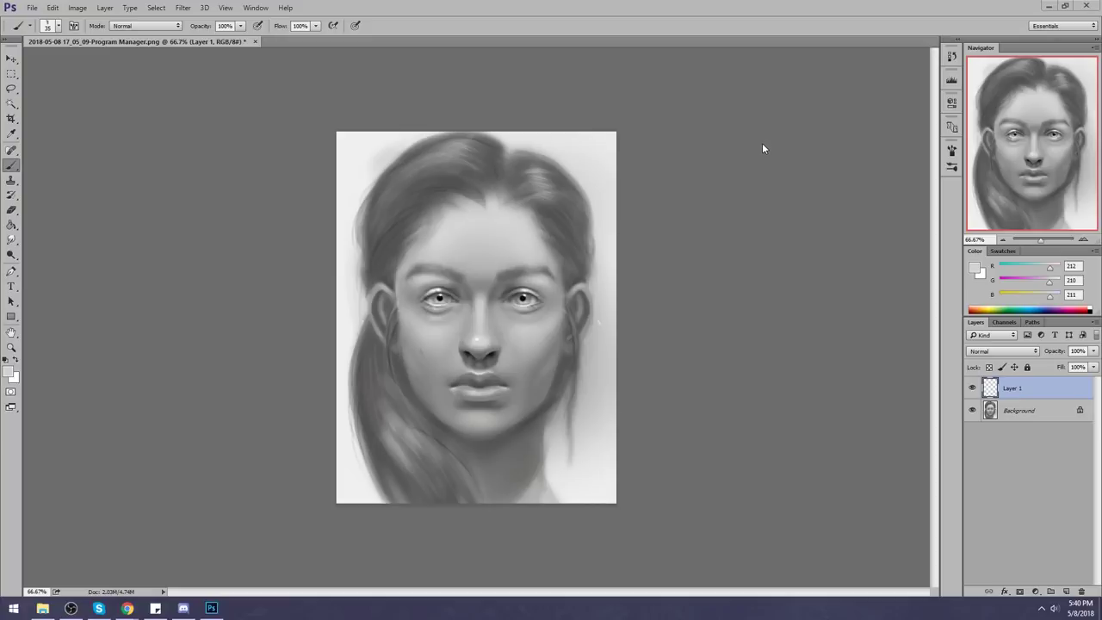
click(659, 197)
alt+click(473, 215)
mouse_move(476, 212)
mouse_down()
mouse_move(481, 199)
mouse_move(477, 214)
mouse_up()
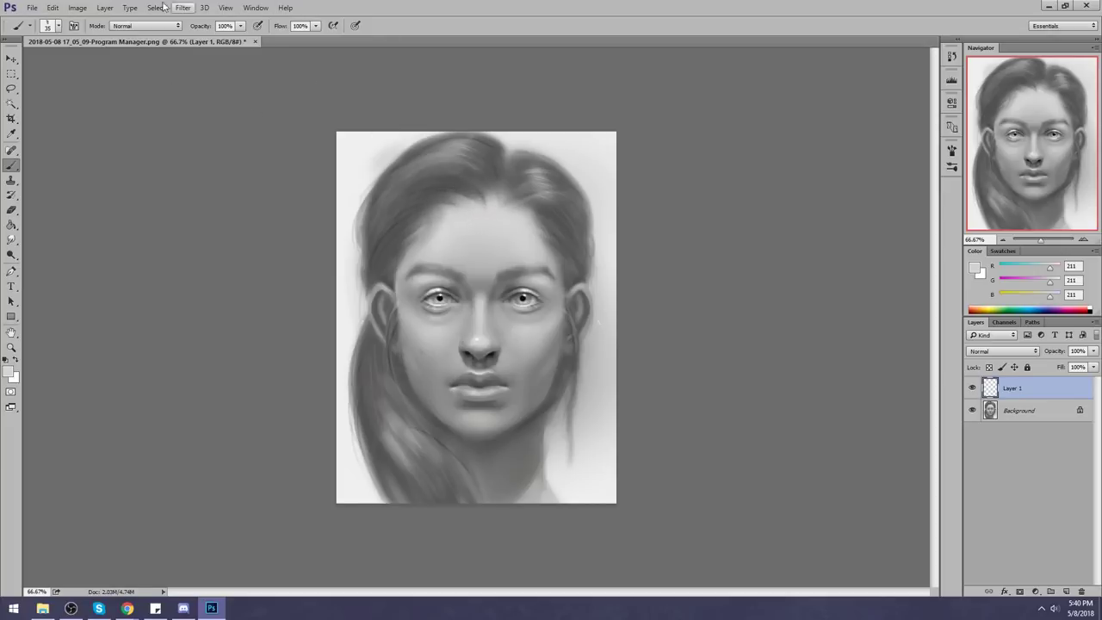
Step: Resize the image to 1500 pixels wide, keeping its proportions
click(77, 8)
mouse_move(131, 42)
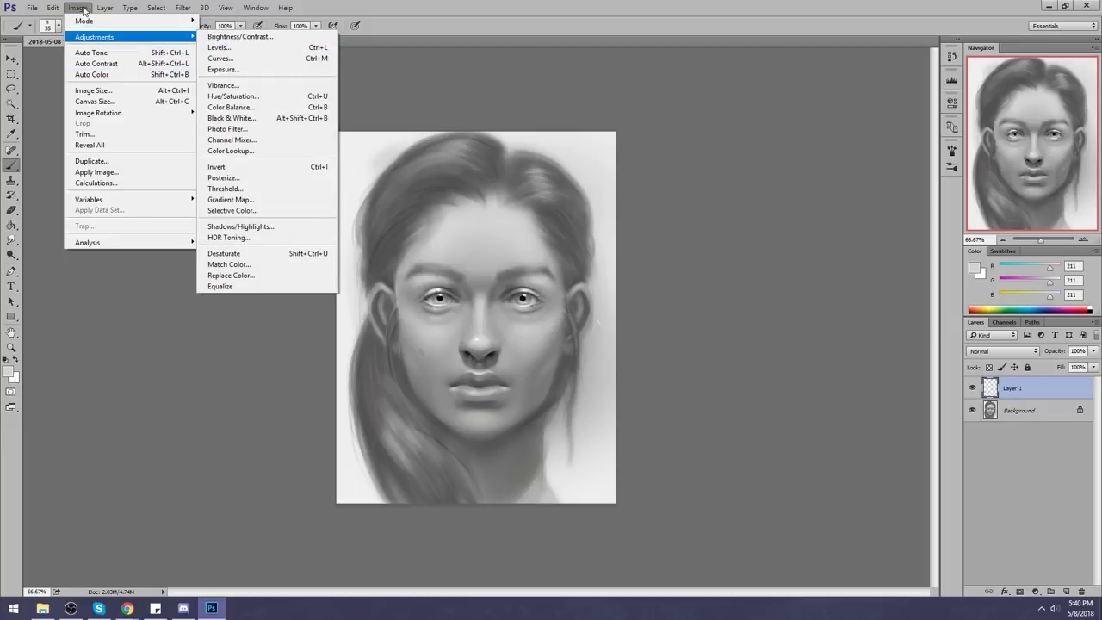
mouse_move(31, 8)
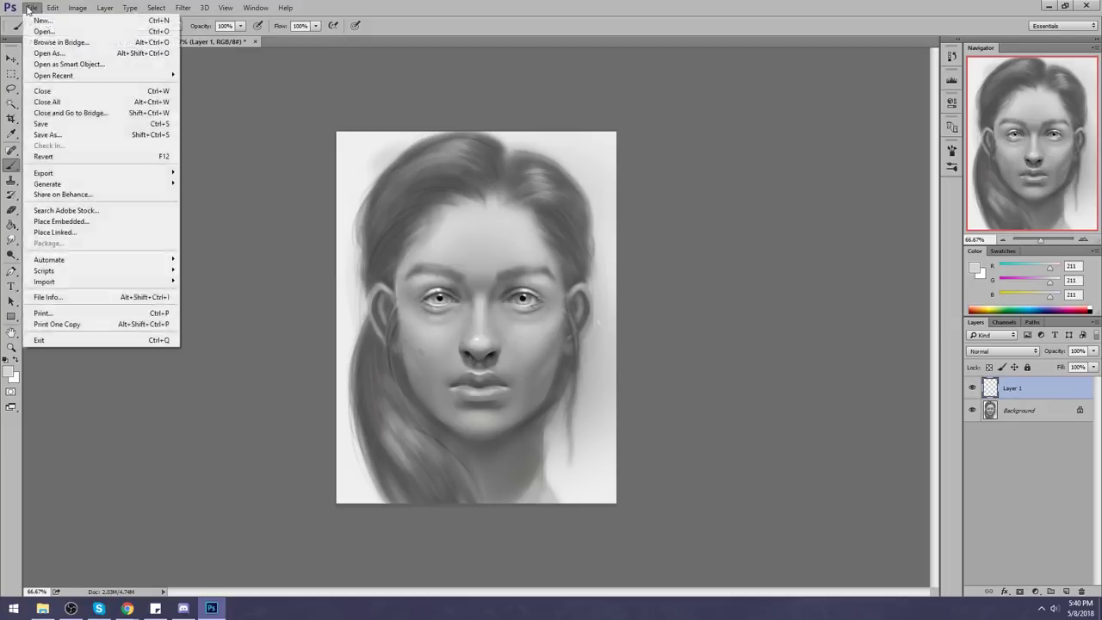
mouse_move(78, 10)
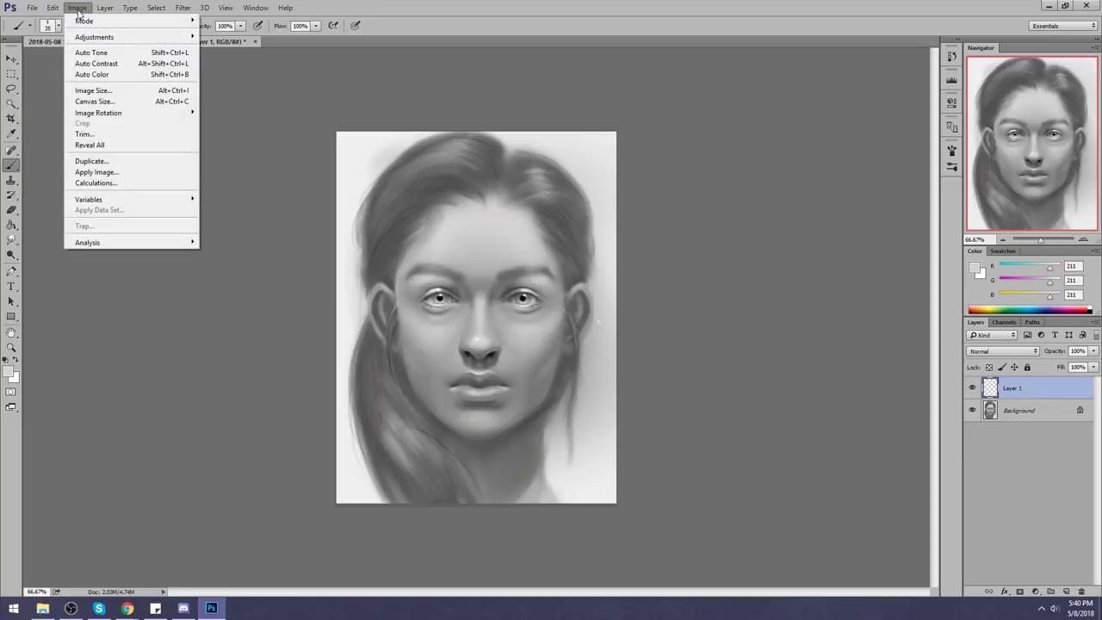
click(100, 92)
click(685, 212)
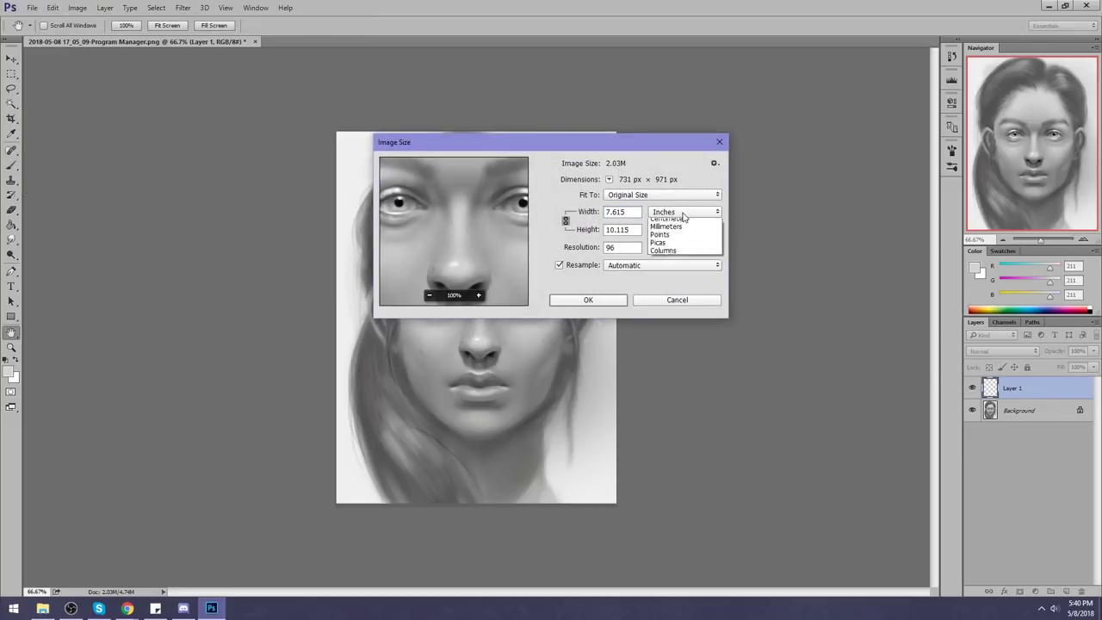
click(676, 230)
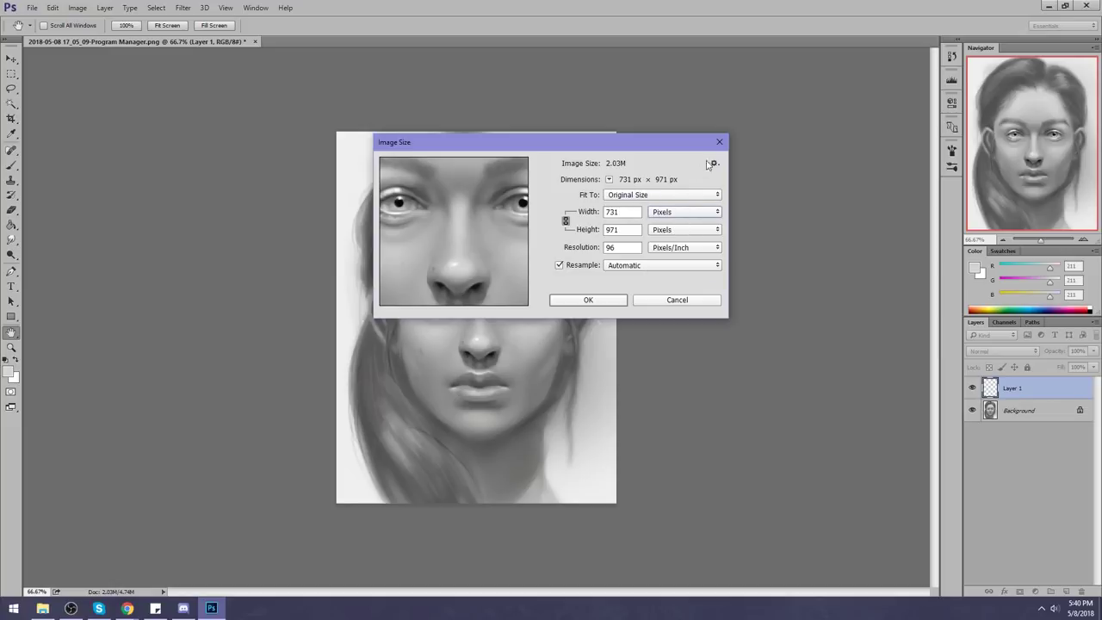
drag(625, 210, 594, 223)
text(1500)
click(594, 300)
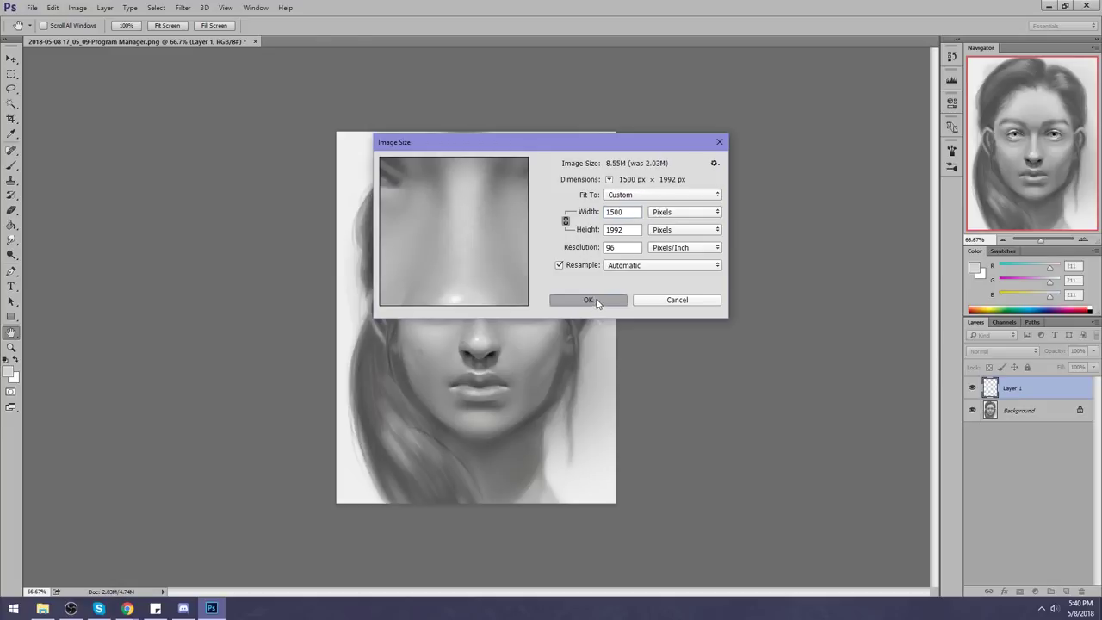
Step: Raise the brush size to 100 and reshape the forehead hairline left of the parting with sampled skin and hair tones
key(b)
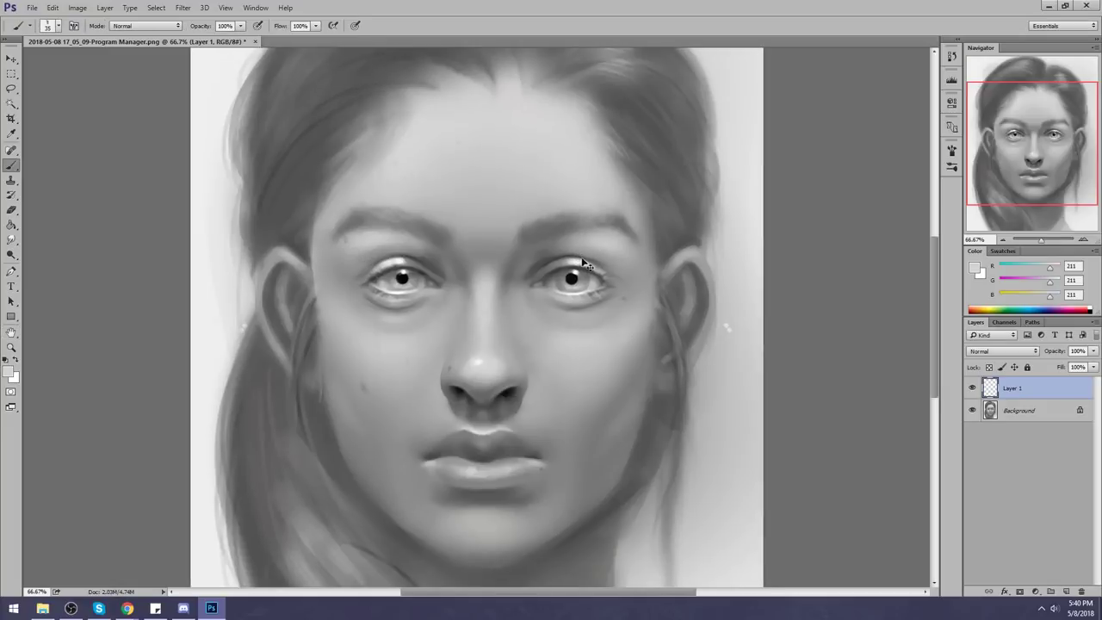
key(ctrl+minus)
key(ctrl+minus)
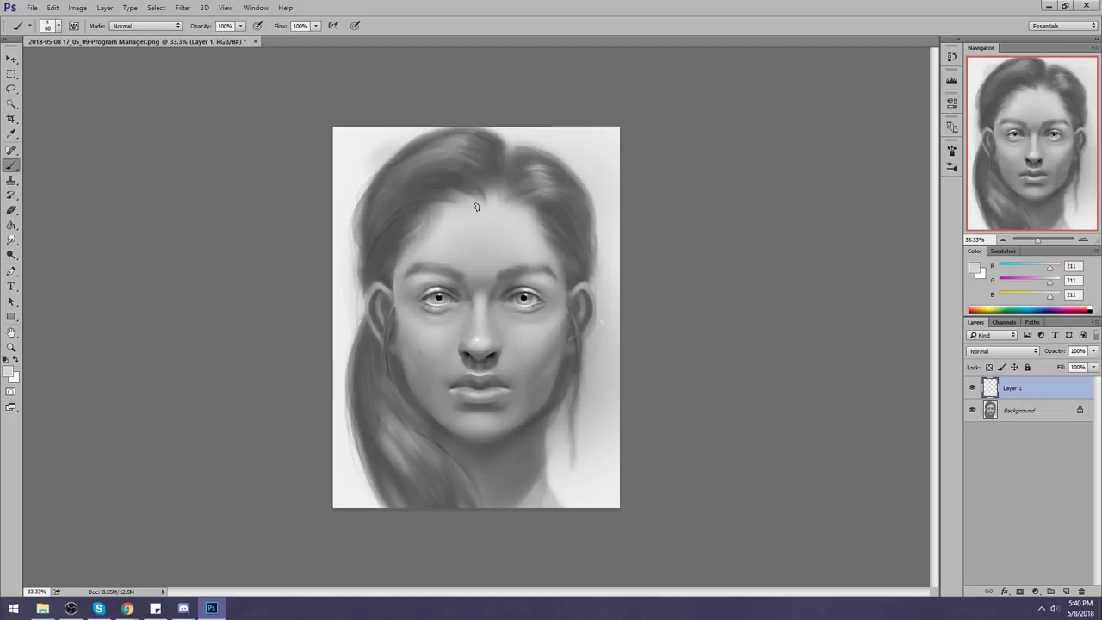
key(bracketright)
key(bracketright)
key(bracketright)
key(bracketright)
key(bracketright)
key(bracketleft)
alt+click(465, 204)
drag(473, 203, 437, 199)
key(ctrl+z)
key(ctrl+z)
alt+click(456, 176)
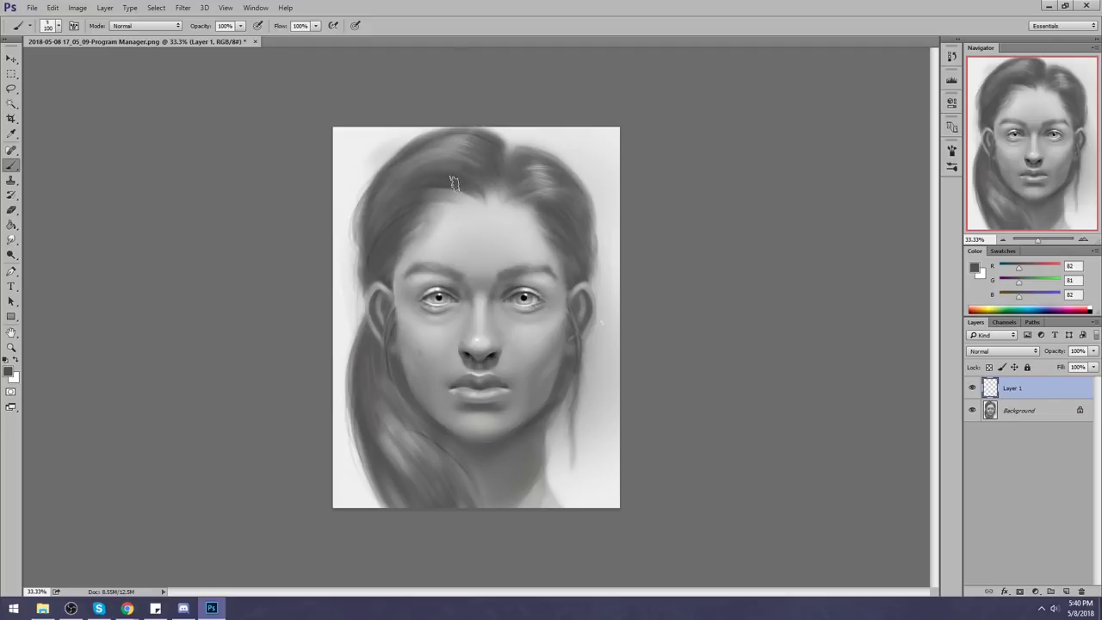
Step: Sample light forehead tones and paint them along the hairline right of the parting
alt+click(510, 209)
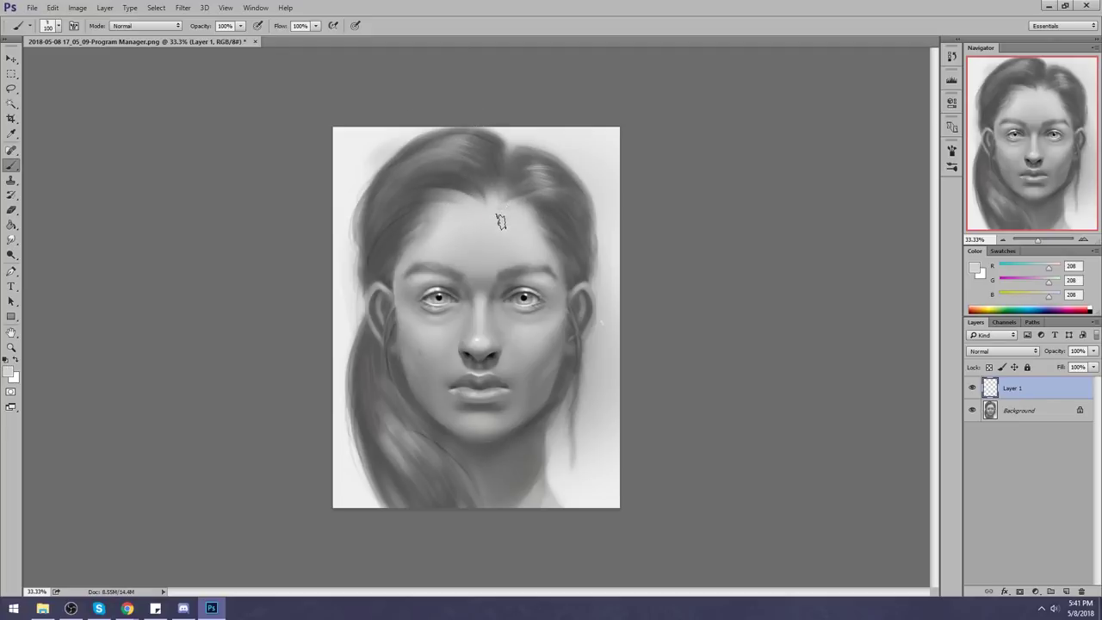
alt+click(508, 215)
alt+click(511, 211)
alt+click(518, 220)
drag(522, 217, 542, 221)
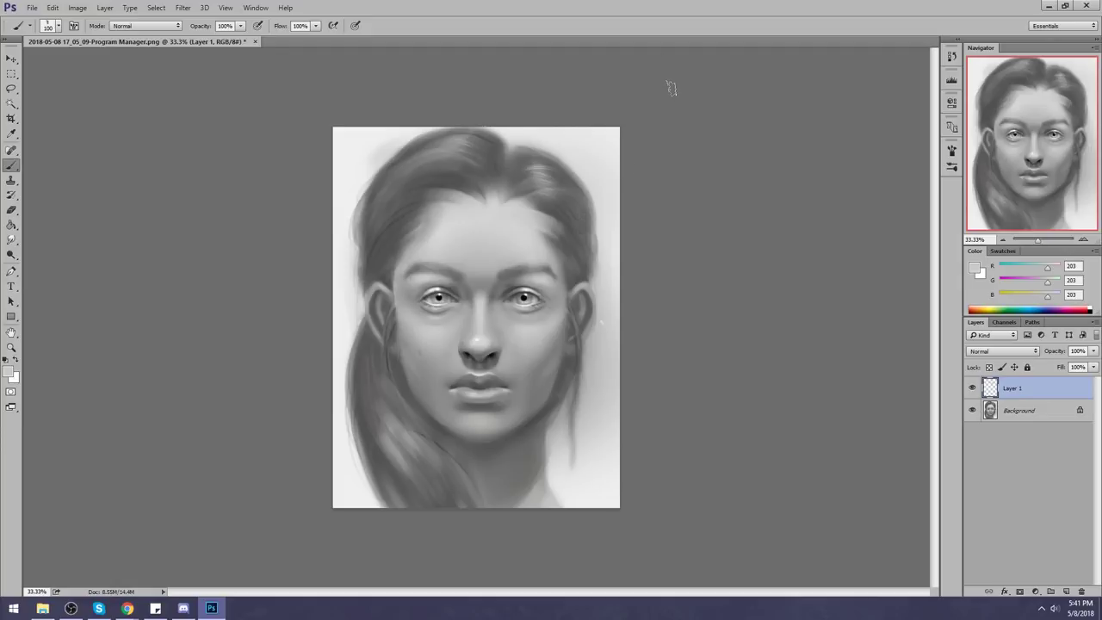
Step: Paint sampled light skin tones down the right temple to soften the hair edge above the eyebrow
alt+click(520, 226)
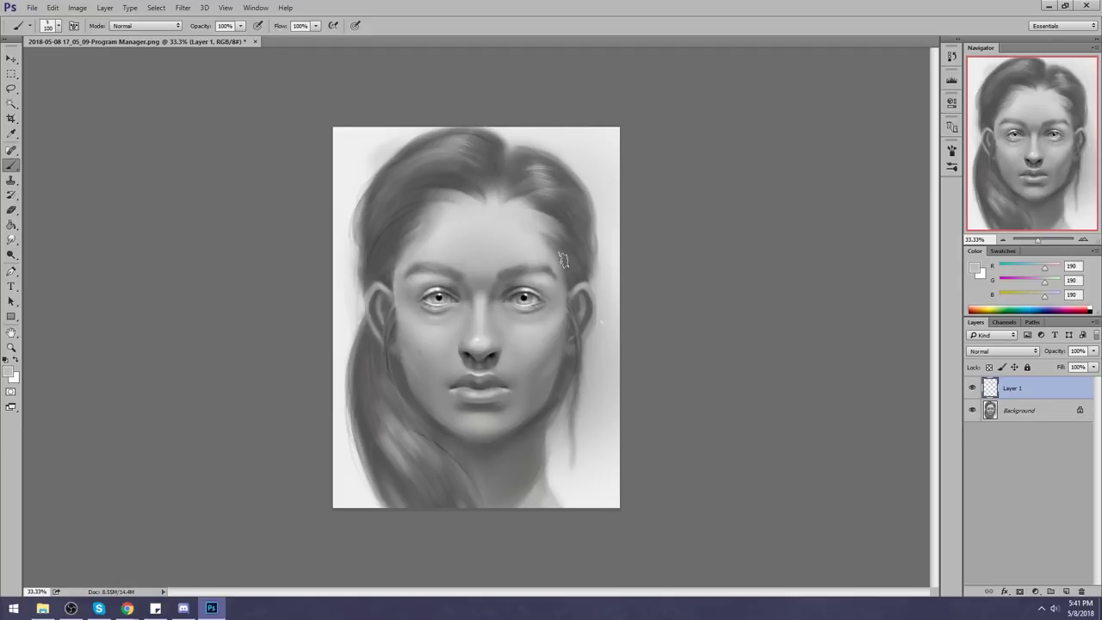
alt+click(529, 230)
alt+click(531, 239)
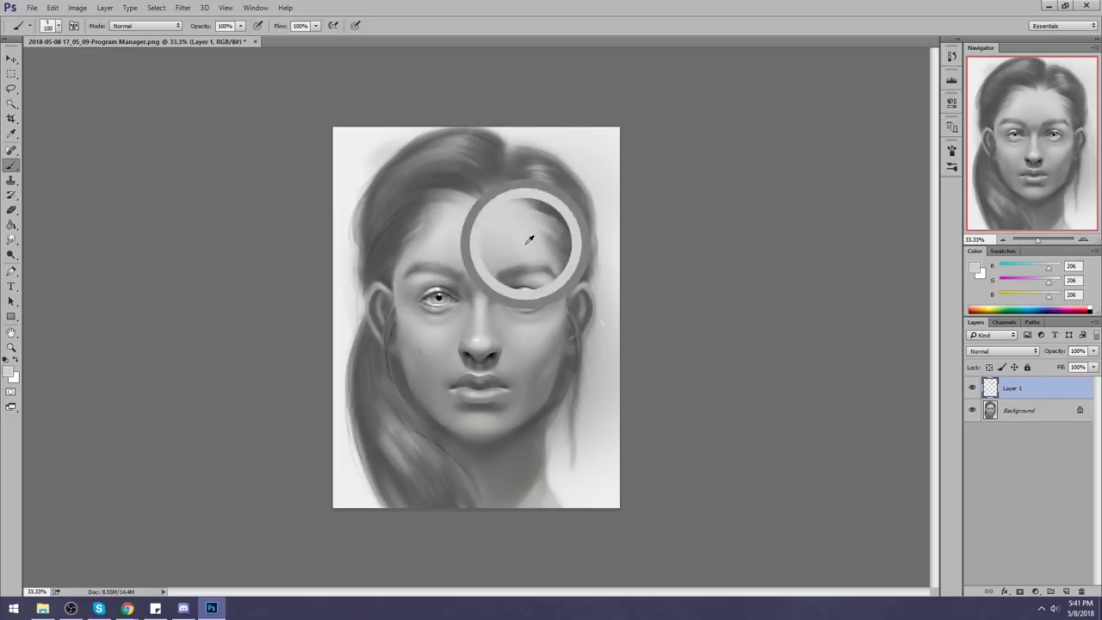
drag(546, 250, 558, 265)
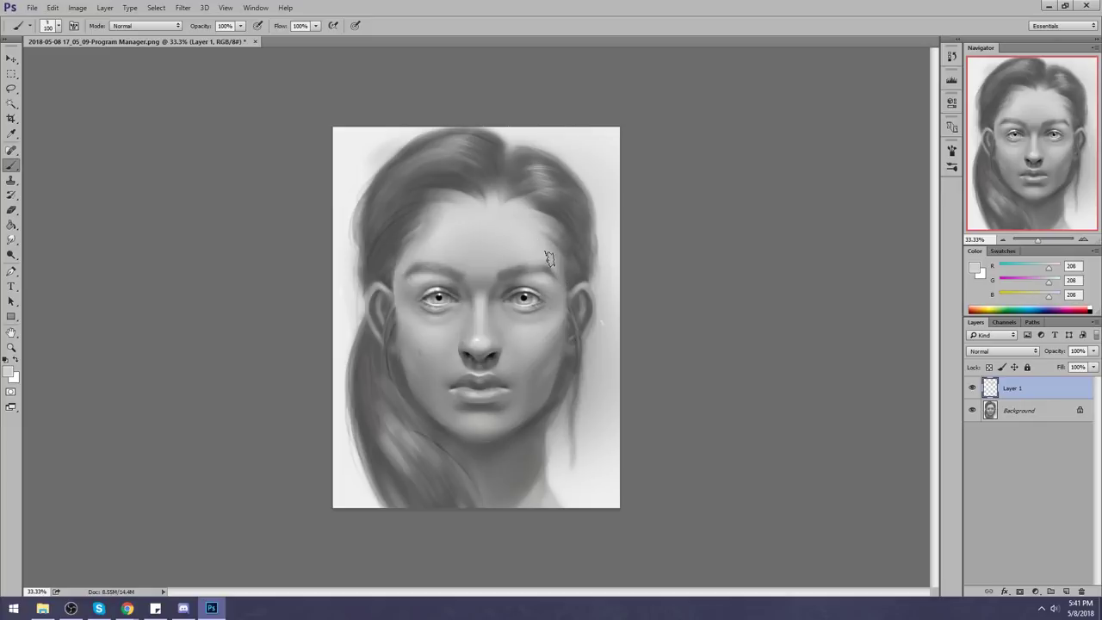
Step: Blend the hair edges at both temples with sampled light forehead tones and mid-gray hair tones
alt+click(439, 232)
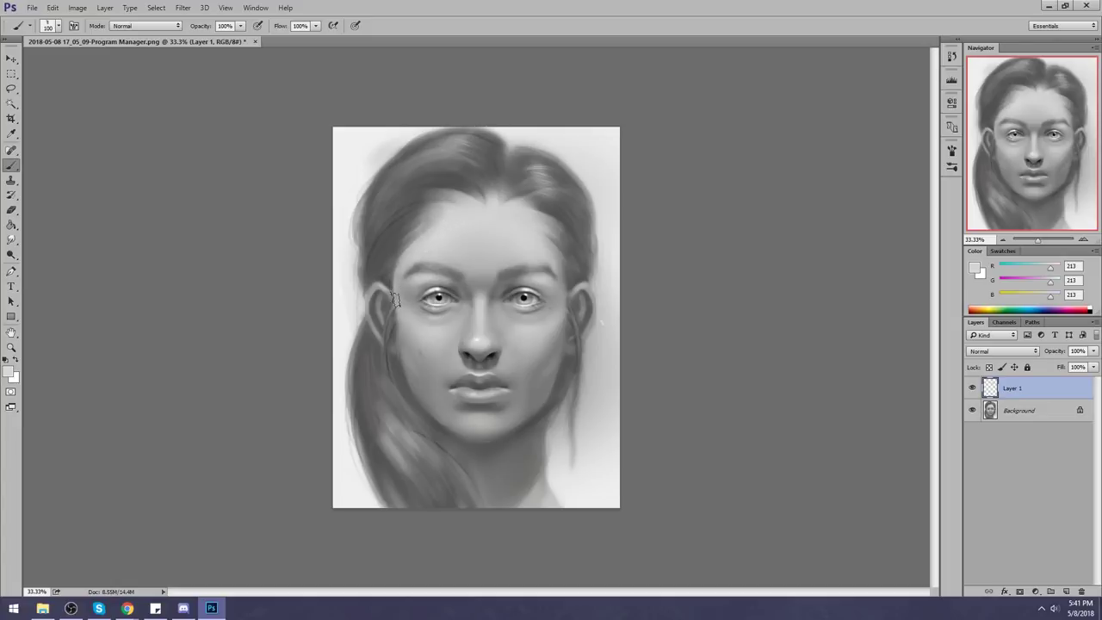
alt+click(458, 209)
drag(433, 212, 559, 234)
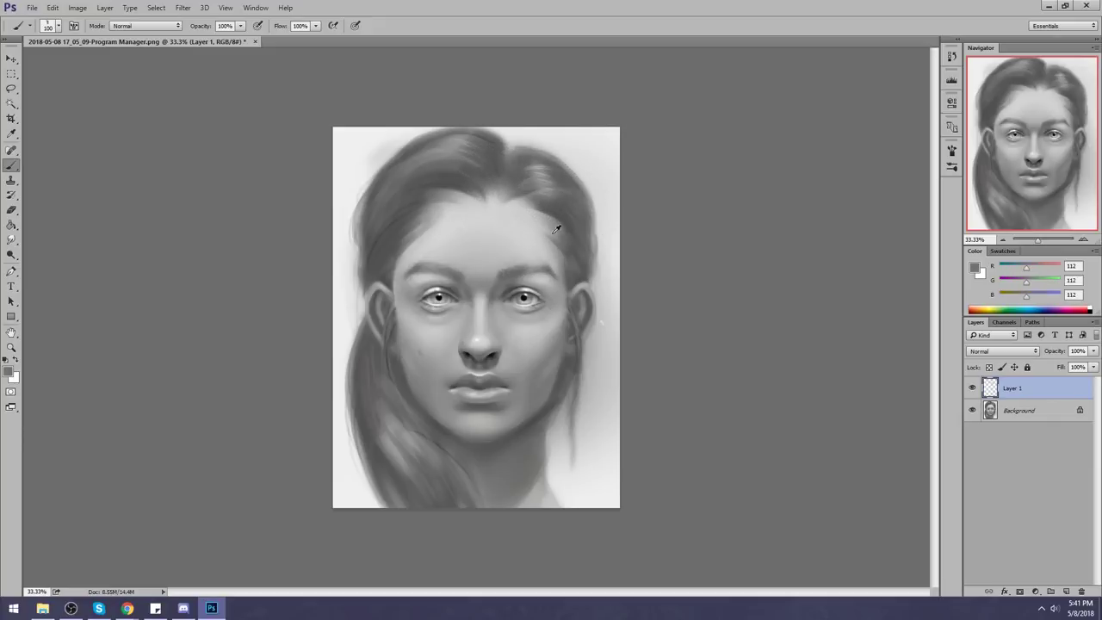
drag(410, 233, 528, 256)
alt+click(443, 238)
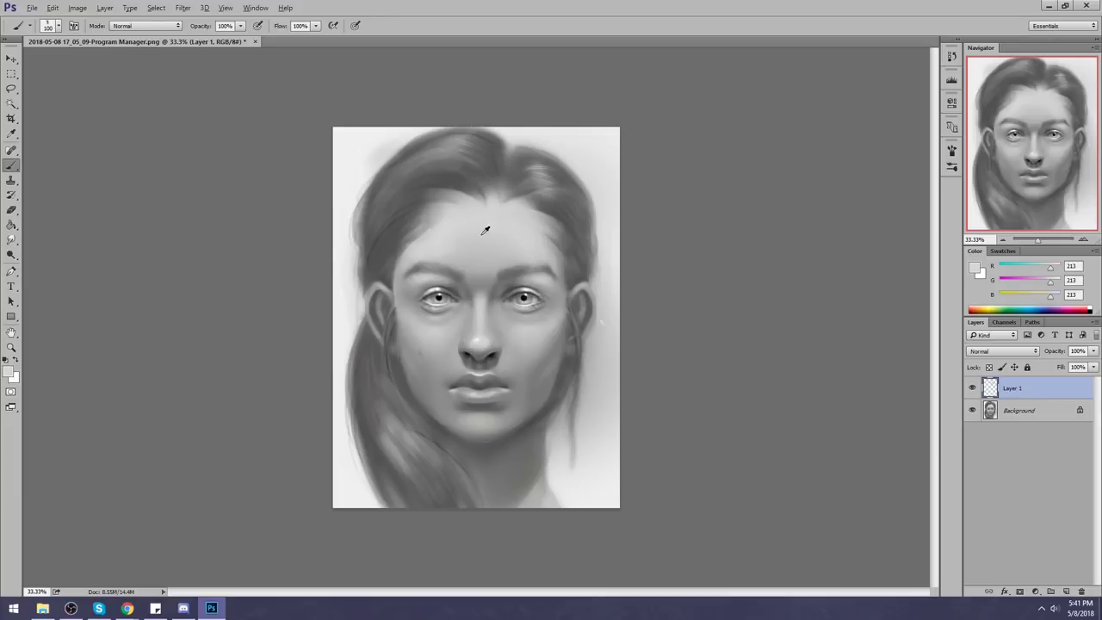
alt+click(420, 259)
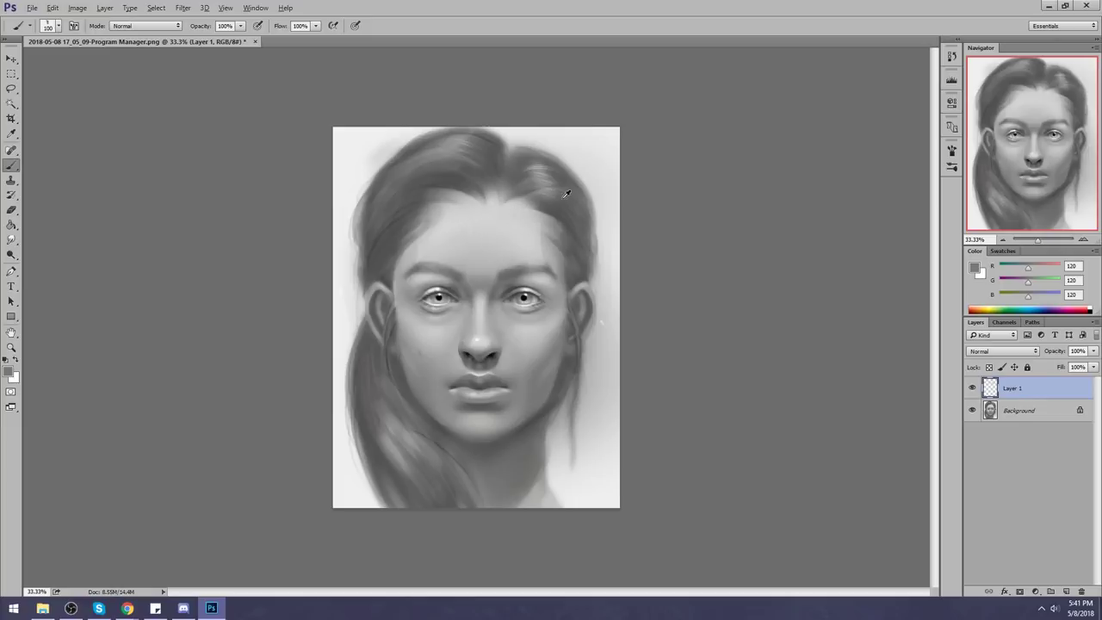
Step: Refine the hairline around the parting with a smaller brush, alternating sampled forehead and hair tones
alt+click(525, 207)
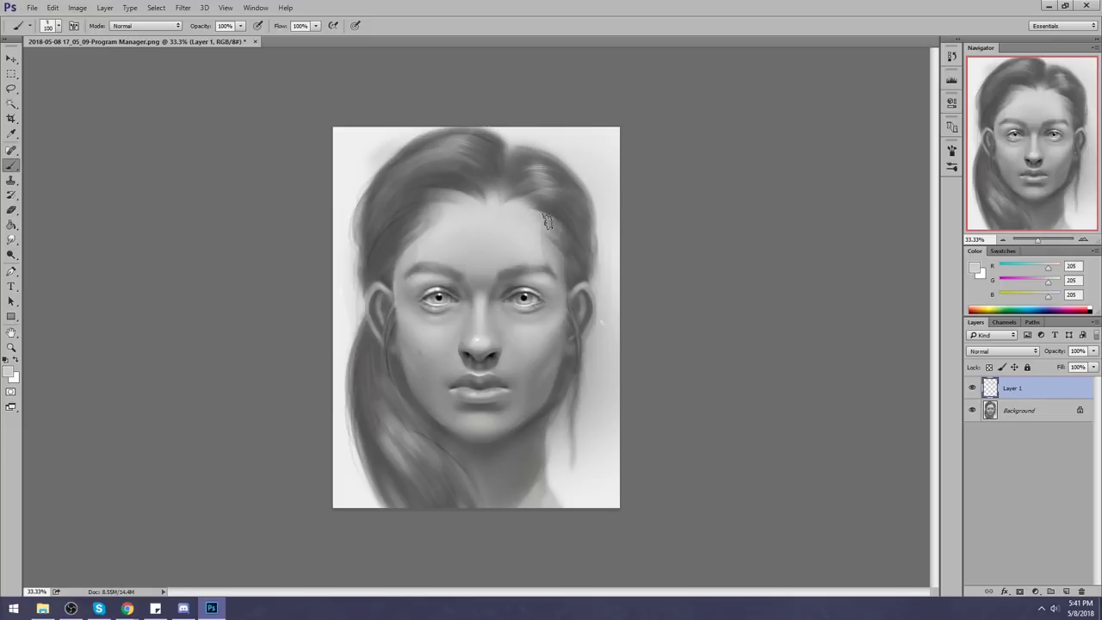
alt+click(519, 162)
key(bracketleft)
key(bracketleft)
key(bracketleft)
key(bracketleft)
alt+click(508, 204)
alt+click(458, 184)
Step: Enlarge the brush to 150 and stroke sampled dark hair tone along the hairline left of the parting
key(bracketright)
key(bracketright)
key(bracketright)
drag(406, 197, 478, 201)
key(ctrl+z)
alt+click(427, 183)
drag(408, 198, 477, 210)
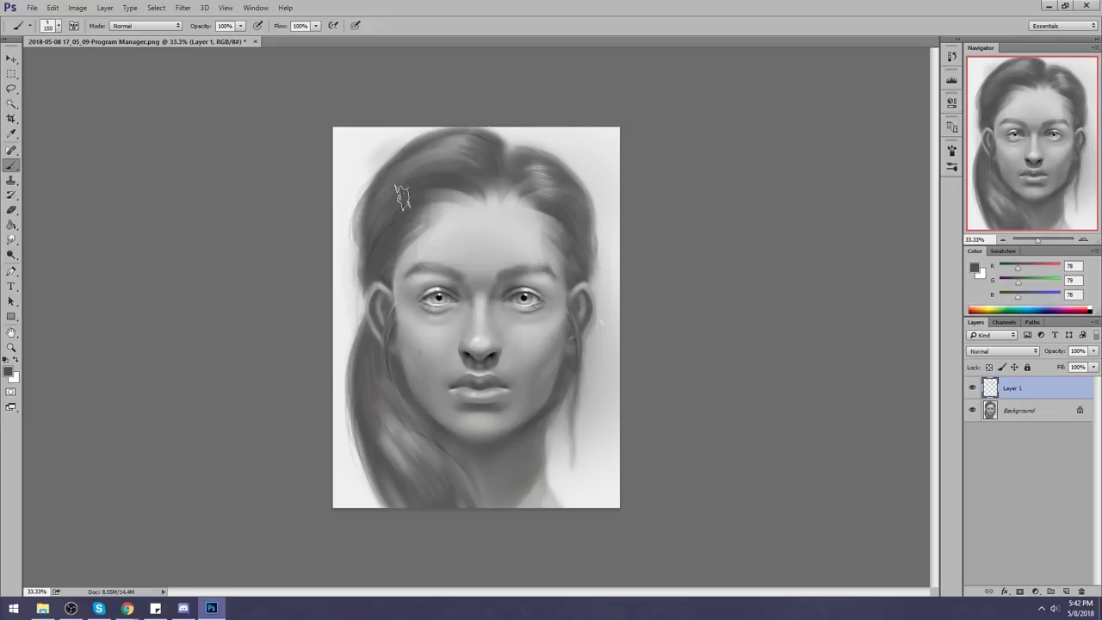
Step: Undo the last mark and stroke sampled dark gray hair tone along the hairline right of the parting
click(596, 426)
key(ctrl+z)
alt+click(566, 193)
drag(513, 200, 540, 190)
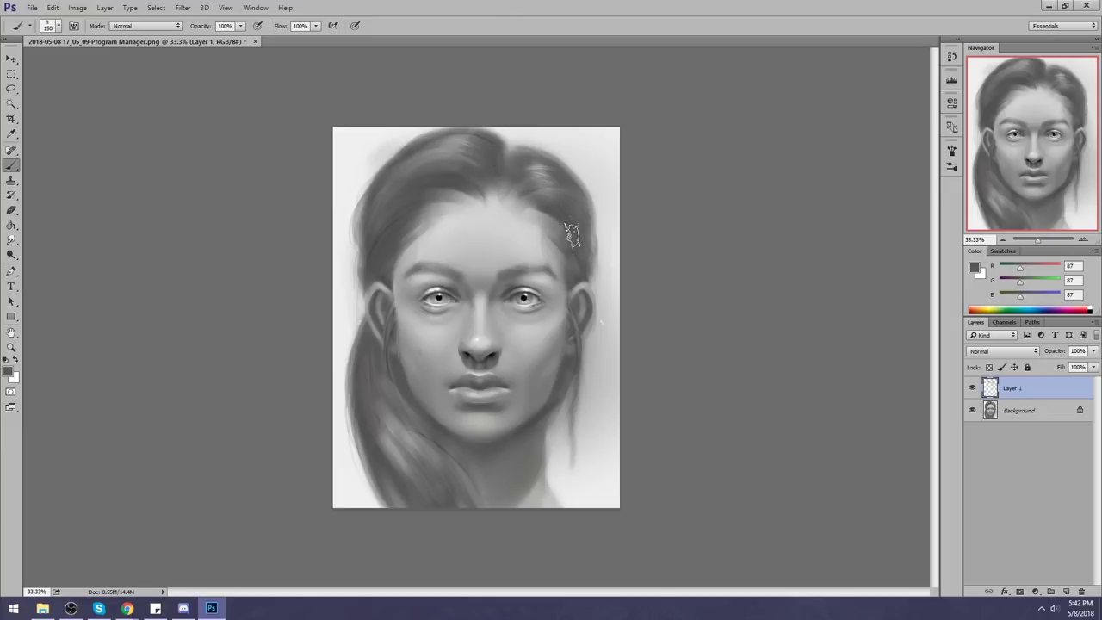
Step: Reduce the brush size to 50 and paint fine hairline transitions around the parting with sampled skin and hair tones
alt+click(512, 236)
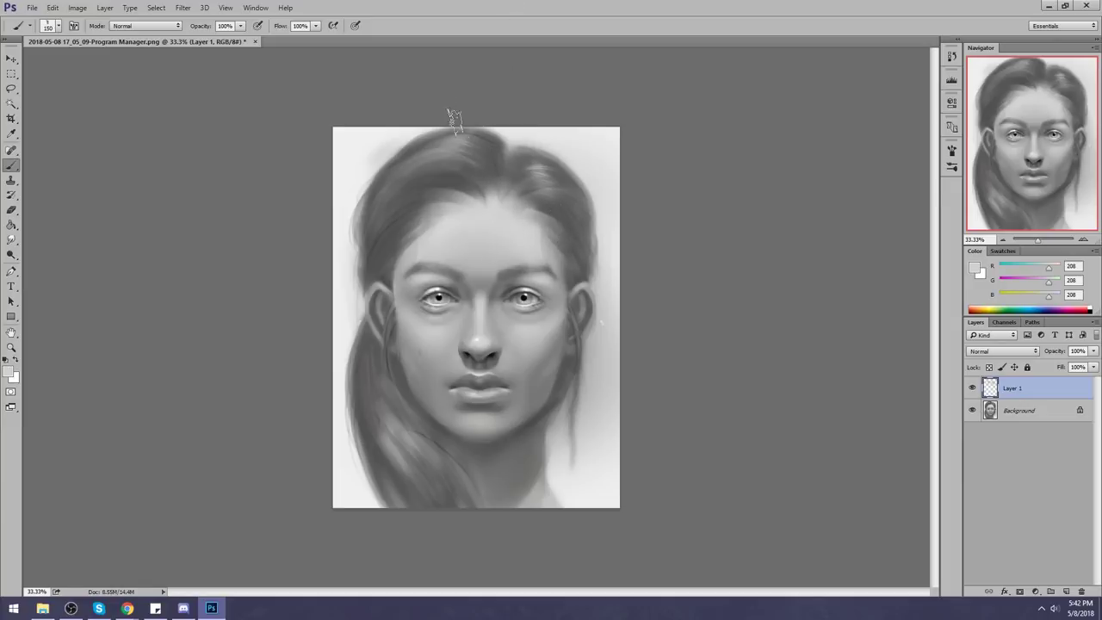
key(bracketleft)
key(bracketleft)
key(bracketleft)
alt+click(512, 215)
alt+click(507, 212)
alt+click(467, 218)
alt+click(445, 222)
alt+click(489, 190)
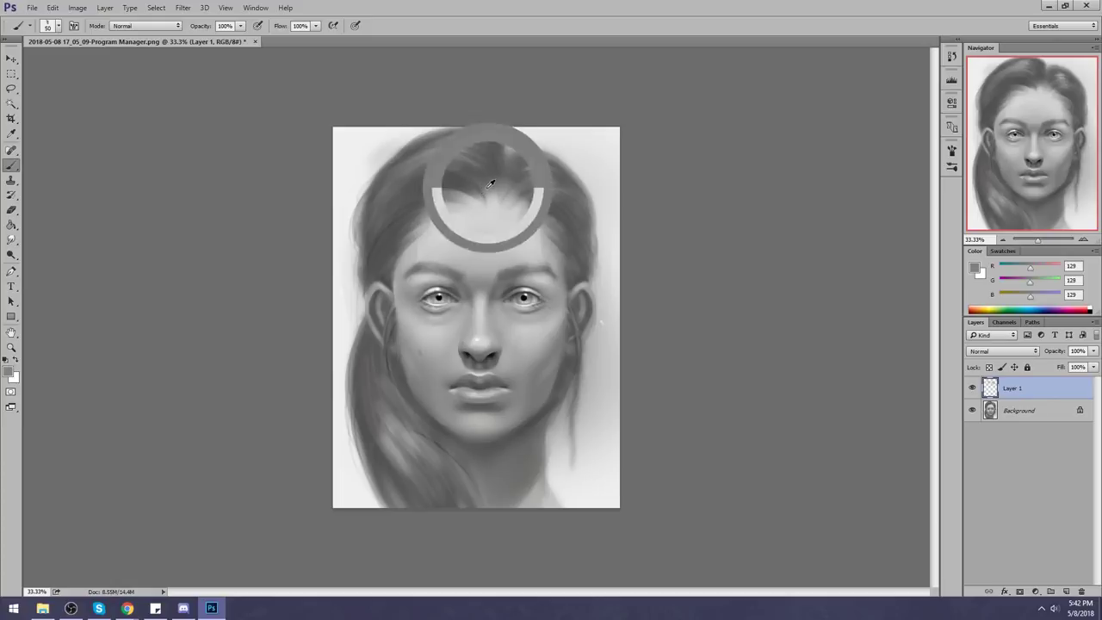
alt+click(493, 207)
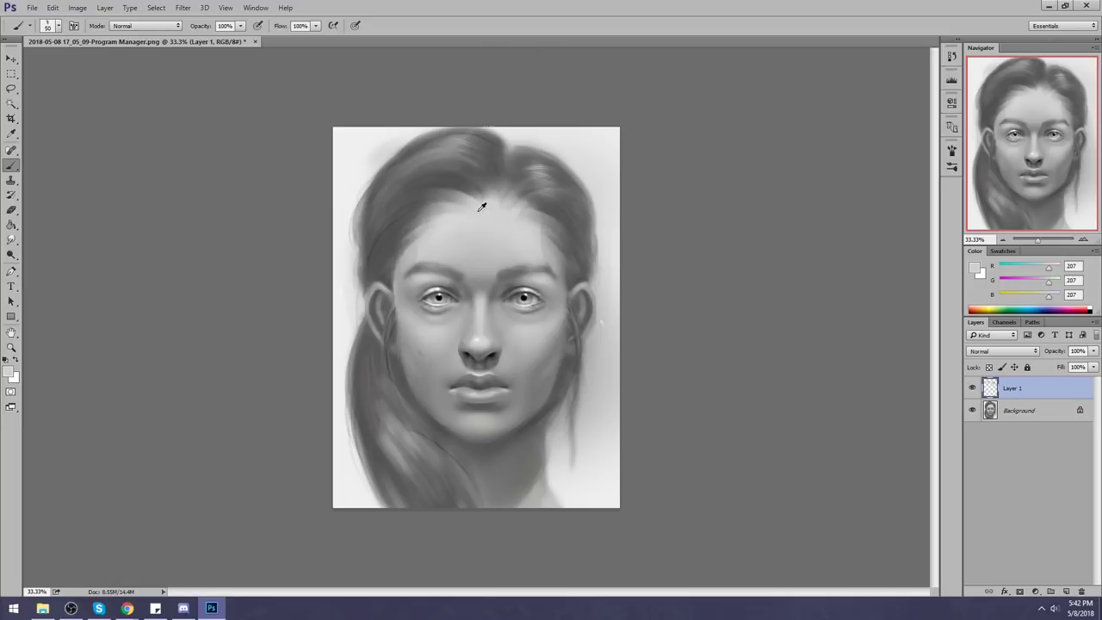
Step: Set the brush size to 80 and stroke sampled mid and dark grays across the hair left of the parting
key(bracketright)
key(bracketright)
key(bracketright)
key(bracketright)
alt+click(455, 140)
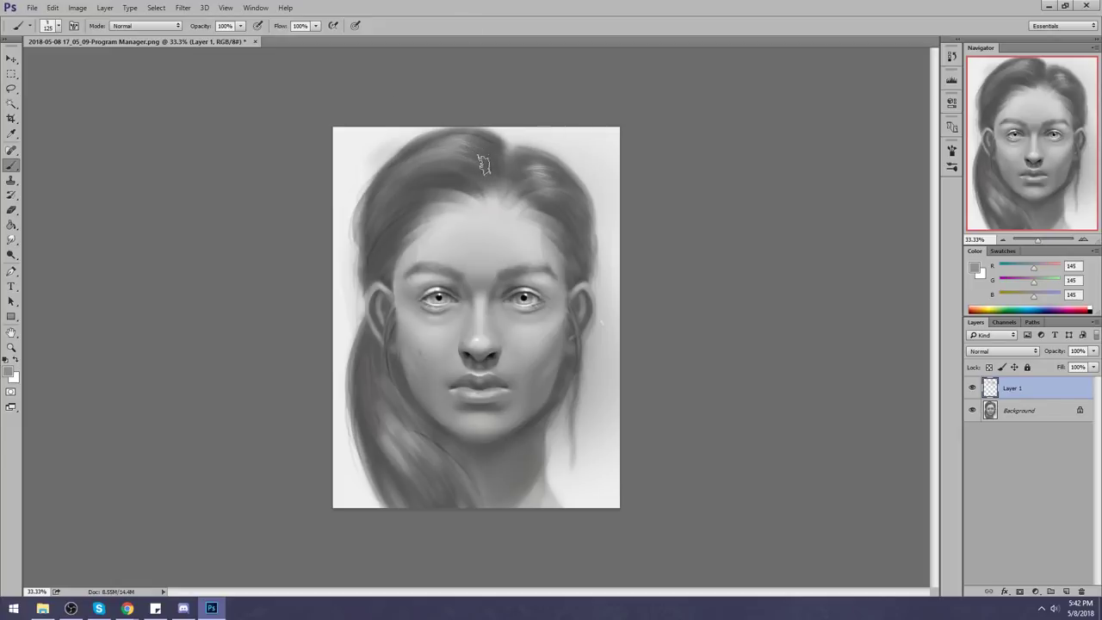
key(bracketleft)
key(bracketleft)
drag(487, 172, 379, 182)
key(ctrl+z)
key(bracketleft)
drag(489, 170, 428, 180)
alt+click(456, 133)
drag(456, 155, 404, 152)
mouse_move(494, 172)
mouse_down()
mouse_move(473, 147)
mouse_move(404, 158)
mouse_up()
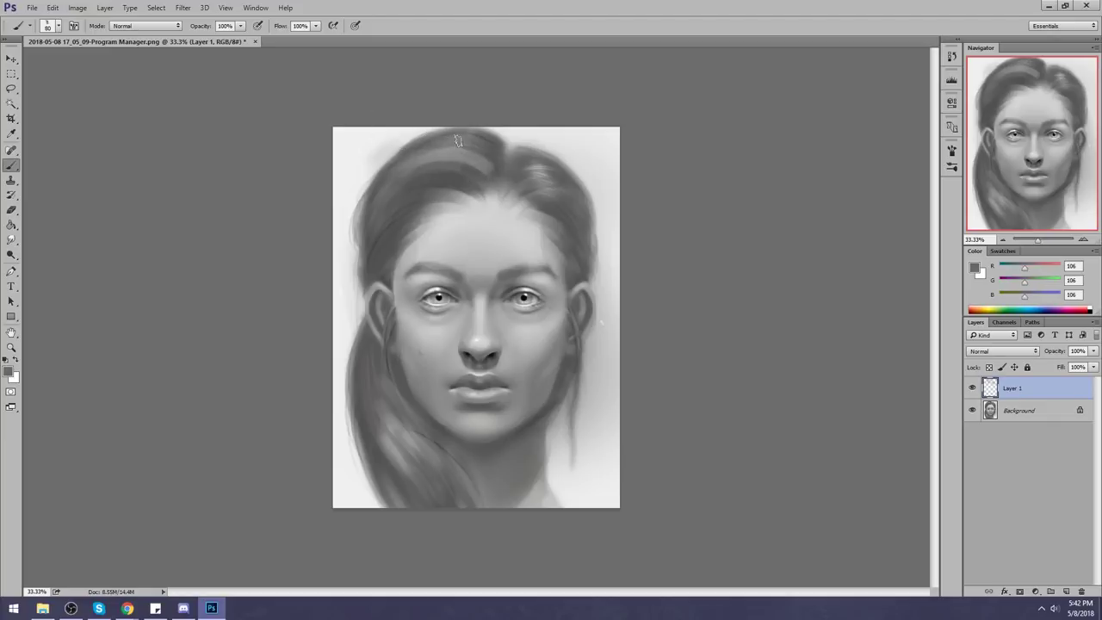
Step: Refine the highlight just left of the parting with a size 30 brush, alternating sampled light and dark hair tones
alt+click(491, 150)
alt+click(486, 151)
alt+click(500, 151)
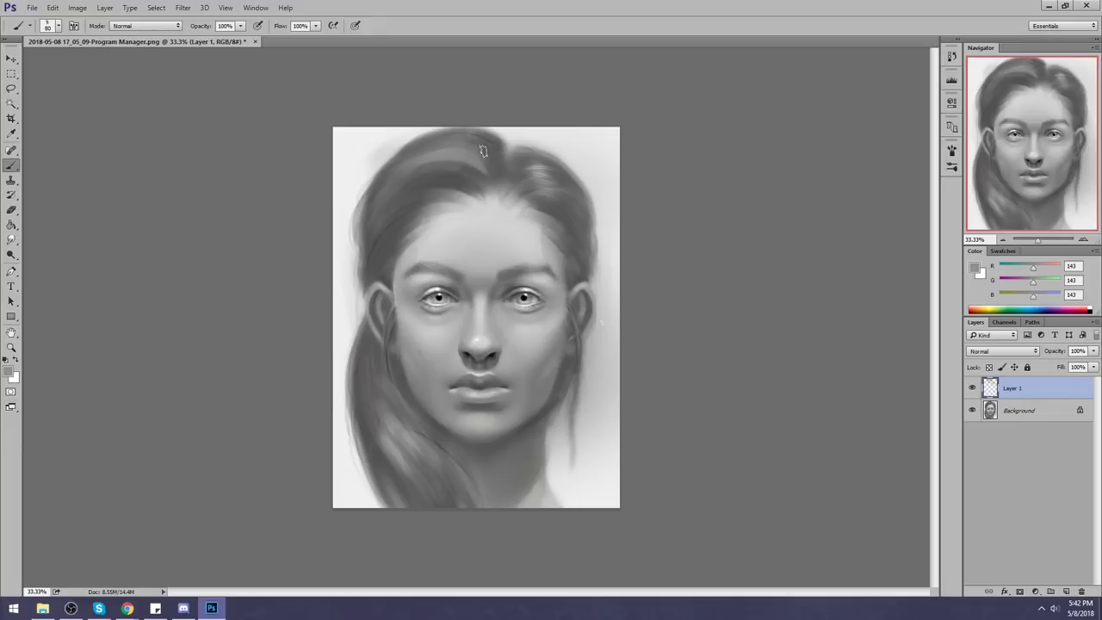
alt+click(496, 144)
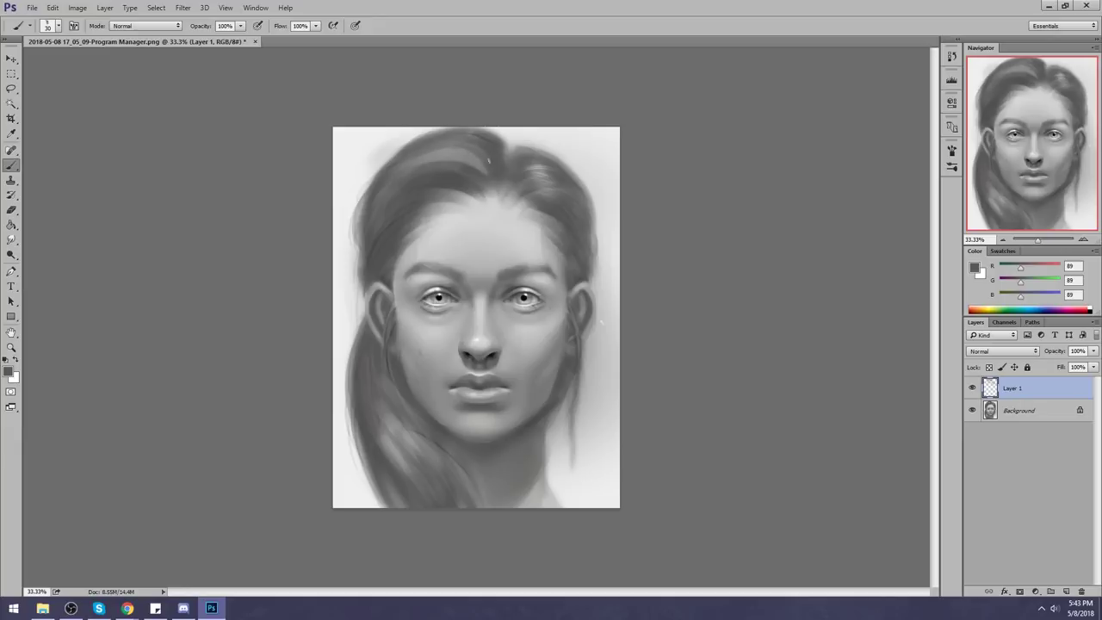
alt+click(487, 151)
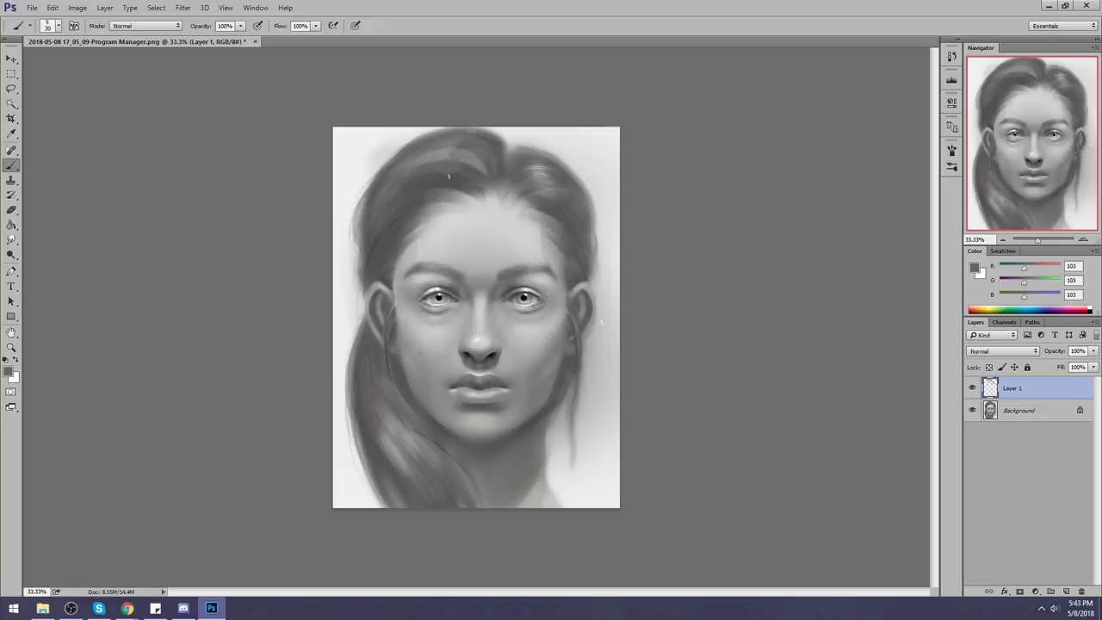
drag(441, 195, 474, 246)
key(ctrl+z)
alt+click(476, 156)
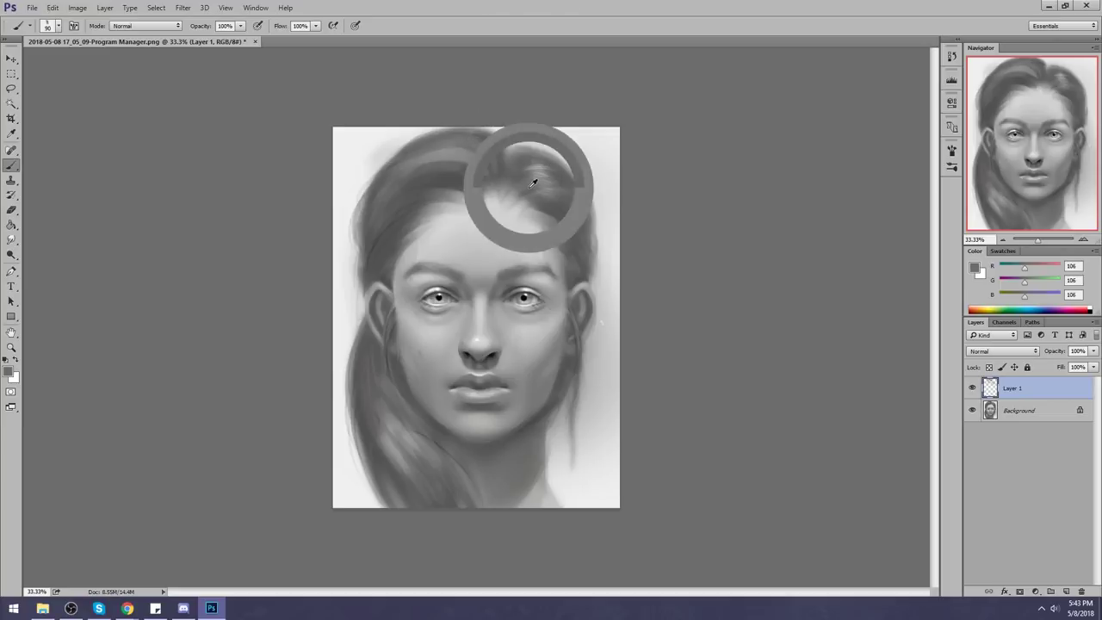
Step: Paint sampled dark hair tones over the hair right of the parting with a size 90 brush
alt+click(535, 184)
alt+click(537, 170)
mouse_move(527, 161)
mouse_down()
mouse_move(556, 182)
mouse_move(563, 216)
mouse_up()
key(ctrl+z)
alt+click(524, 191)
alt+click(516, 174)
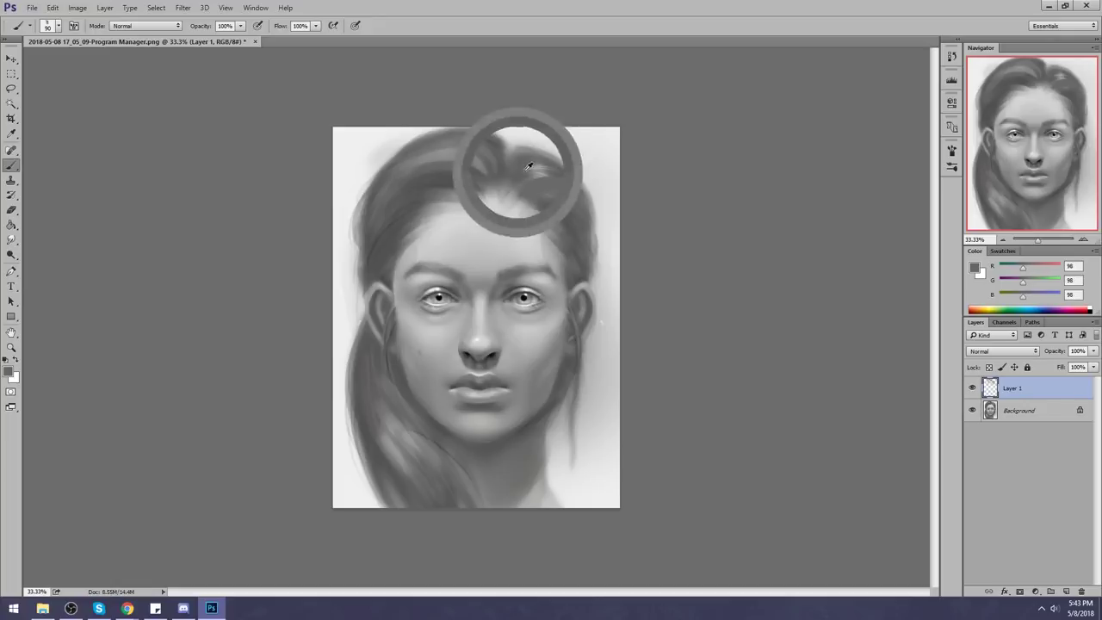
Step: Stroke a small highlight onto the crown right of the parting with sampled light gray
alt+click(530, 154)
alt+click(520, 160)
mouse_move(515, 169)
mouse_down()
mouse_move(554, 160)
mouse_move(535, 162)
mouse_up()
alt+click(568, 165)
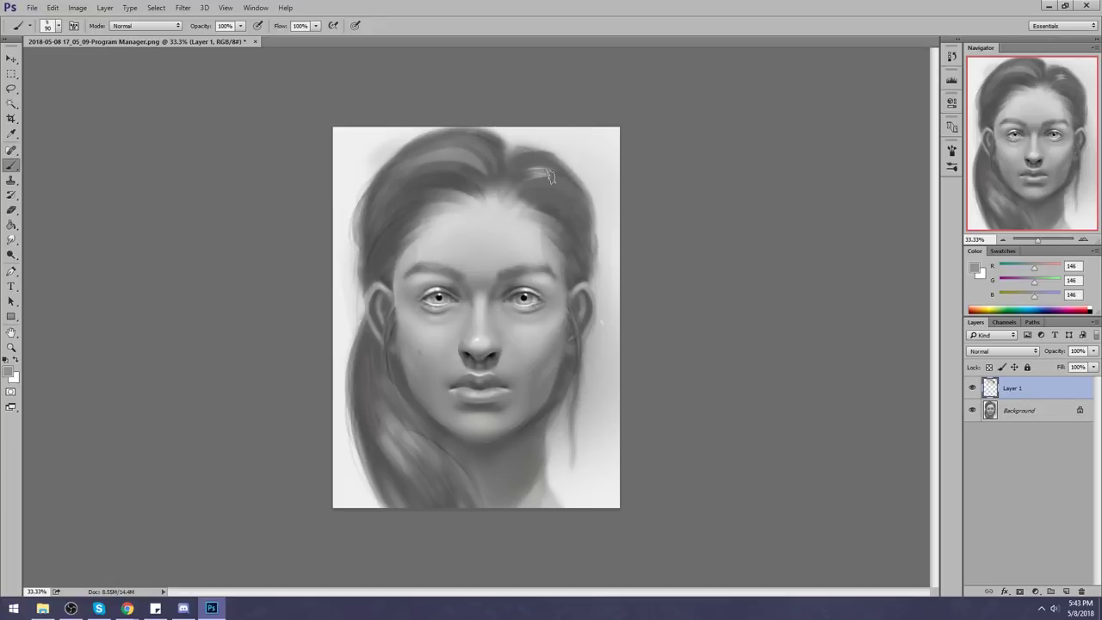
drag(575, 203, 566, 179)
key(ctrl+z)
alt+click(522, 163)
Step: Shape the outer left side of the hair with a size 80 brush and sampled dark hair tones
alt+click(404, 155)
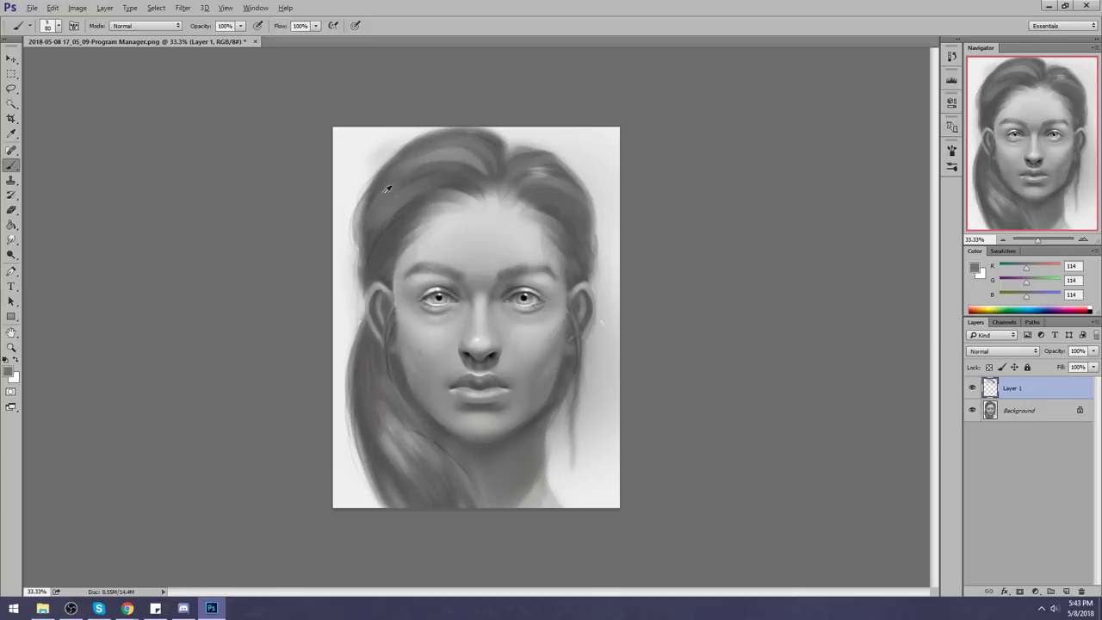
alt+click(377, 183)
alt+click(375, 179)
alt+click(377, 186)
alt+click(374, 244)
drag(366, 242, 403, 186)
key(ctrl+z)
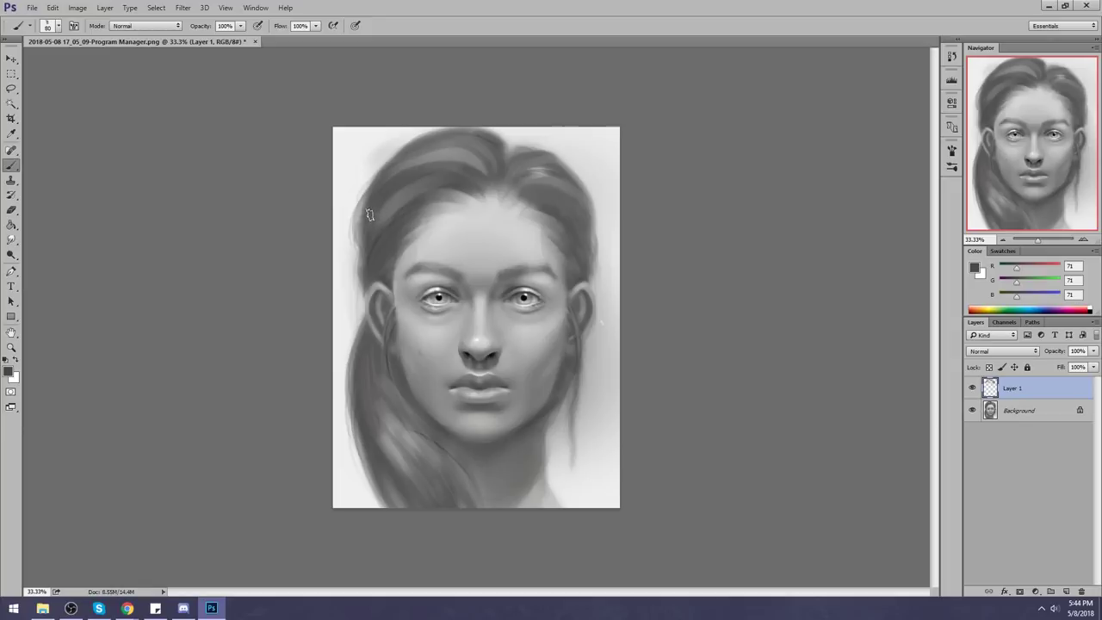
Step: Enlarge the brush to 200 and repaint the background around the head with sampled light gray, trimming the hair silhouette
alt+click(396, 142)
key(bracketright)
key(bracketright)
key(bracketright)
key(bracketright)
key(bracketright)
key(bracketright)
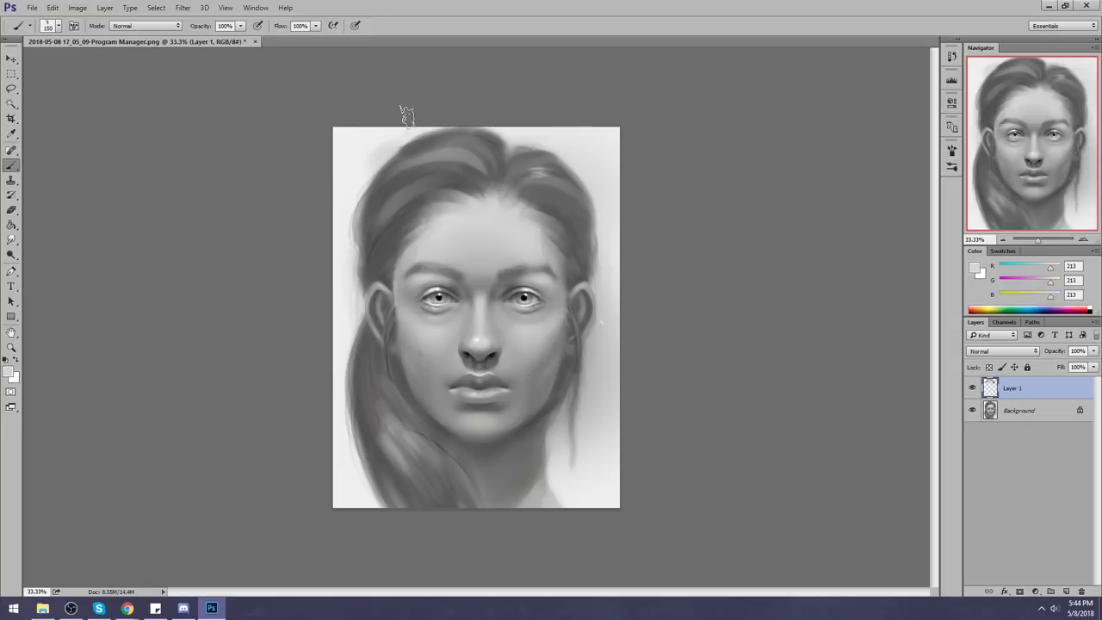
mouse_move(369, 123)
mouse_down()
mouse_move(345, 168)
mouse_move(399, 118)
mouse_move(318, 202)
mouse_move(310, 183)
mouse_move(302, 233)
mouse_move(336, 183)
mouse_move(330, 254)
mouse_move(343, 186)
mouse_move(369, 536)
mouse_up()
mouse_move(605, 442)
mouse_down()
mouse_move(578, 497)
mouse_move(578, 428)
mouse_move(576, 501)
mouse_move(624, 372)
mouse_move(622, 316)
mouse_move(605, 344)
mouse_move(628, 234)
mouse_move(610, 267)
mouse_move(601, 146)
mouse_move(589, 160)
mouse_move(531, 112)
mouse_up()
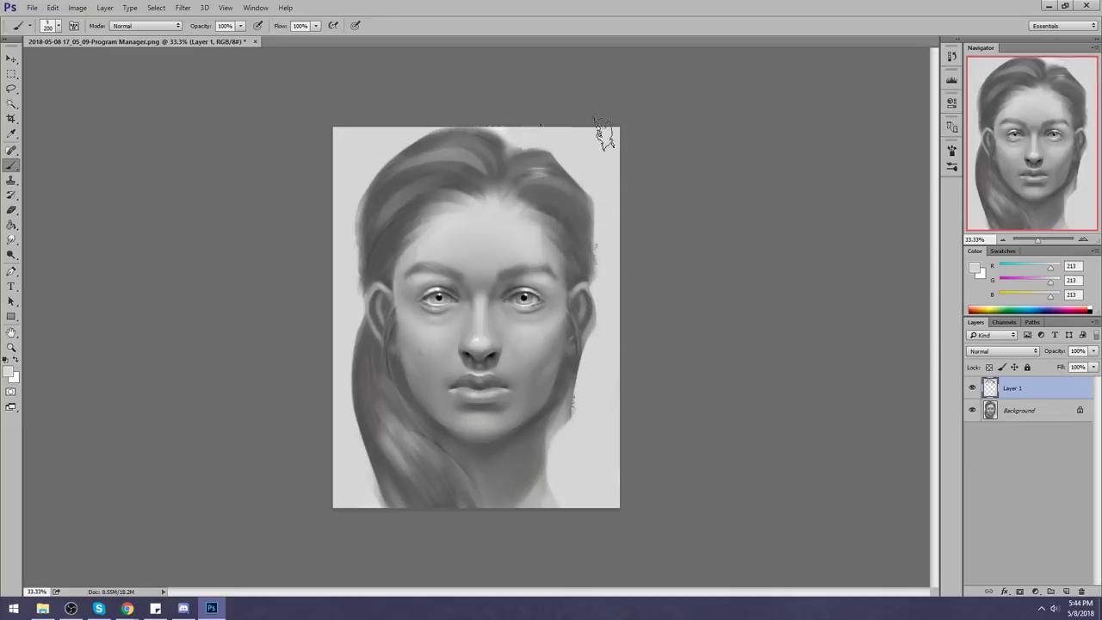
Step: Reduce the brush size to 70 and restroke the hair's outer right contour with sampled mid gray
alt+click(551, 158)
key([)
key([)
key([)
key([)
key([)
key([)
key([)
drag(547, 161, 586, 229)
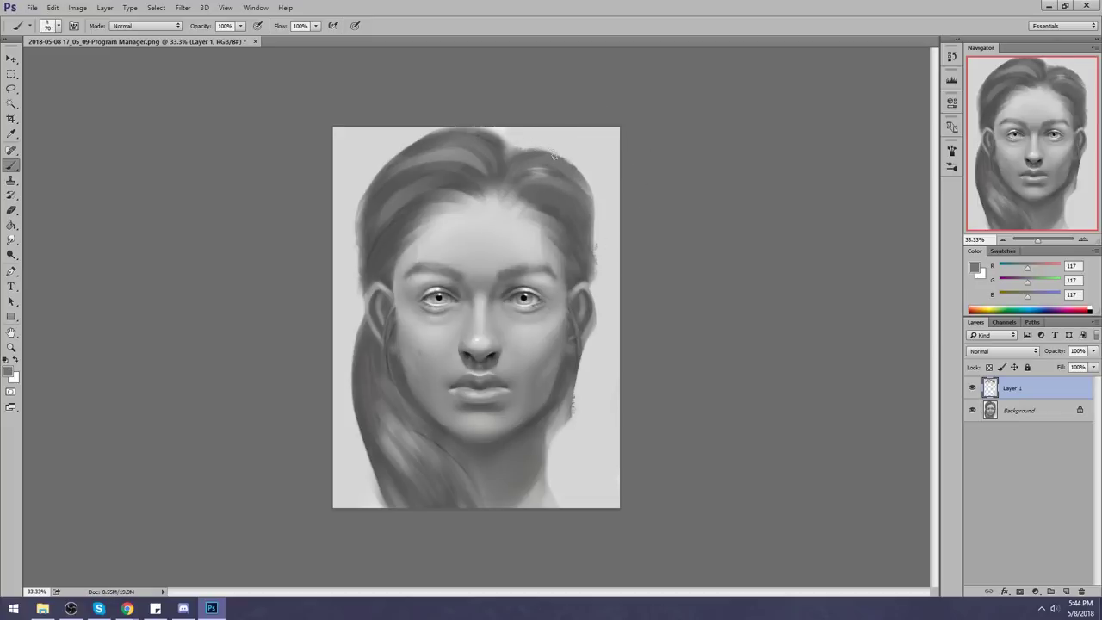
Step: Set the brush to size 175 in Darken mode and glaze sampled dark gray over the hair highlights
alt+click(376, 191)
key(bracketright)
key(bracketright)
key(bracketright)
key(bracketright)
key(bracketright)
key(bracketright)
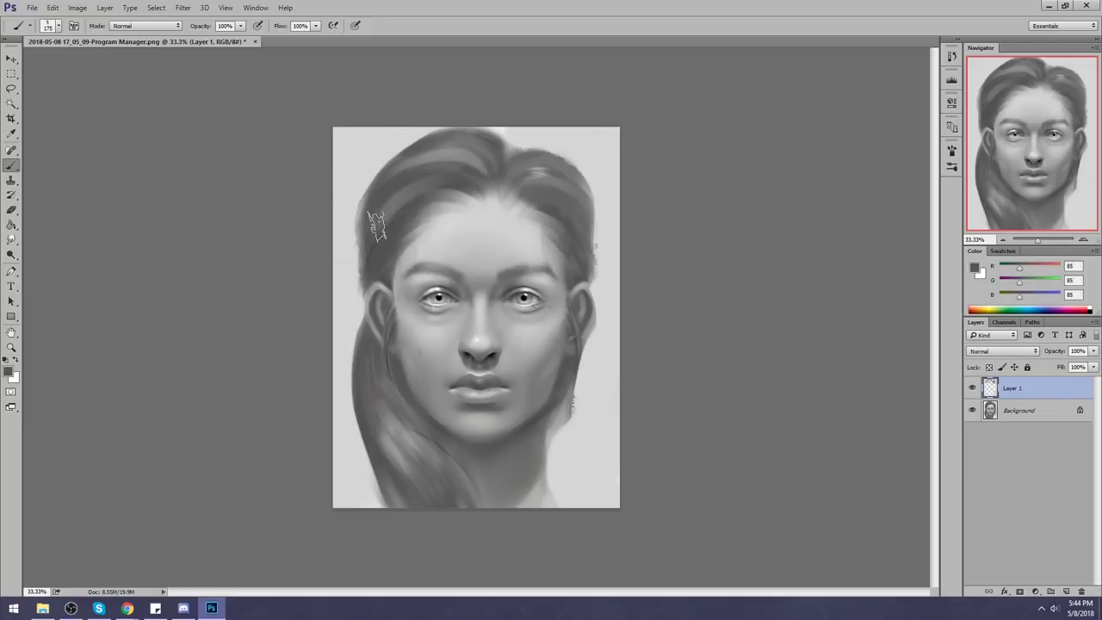
key(bracketright)
click(158, 29)
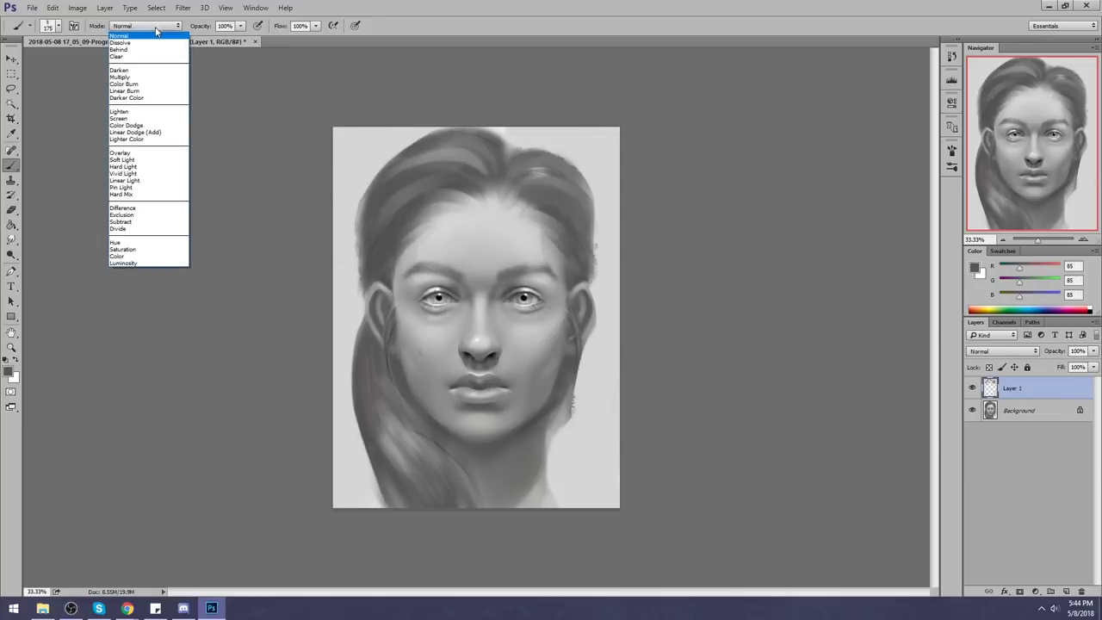
click(121, 76)
click(158, 26)
click(120, 69)
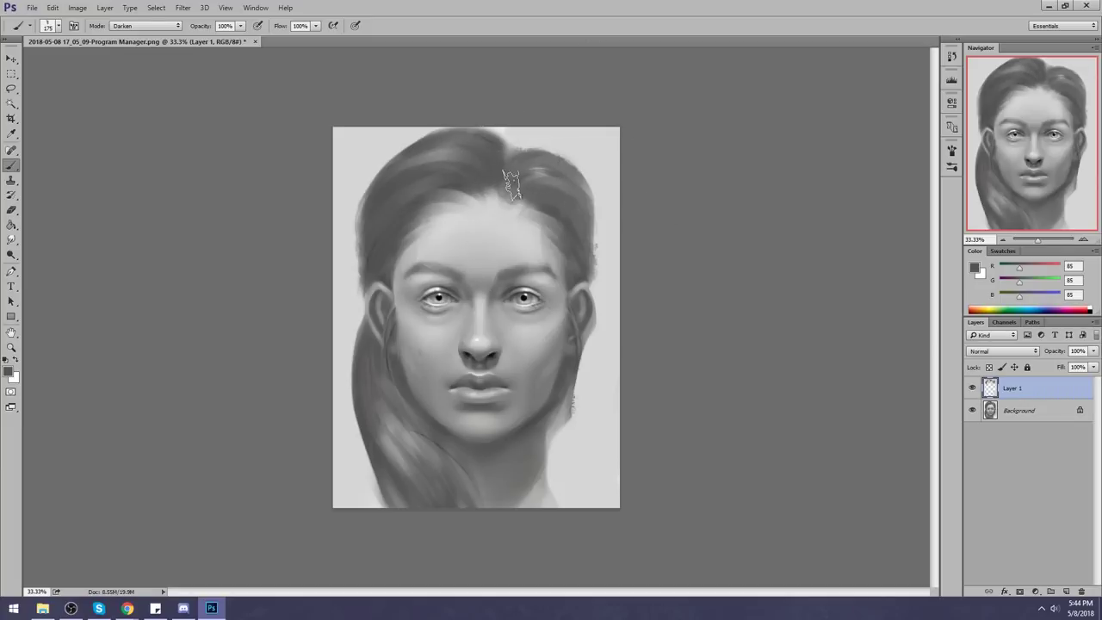
key(ctrl+z)
Step: Sample the light background tone, return the brush mode to Normal, and dock the document window again
alt+click(571, 150)
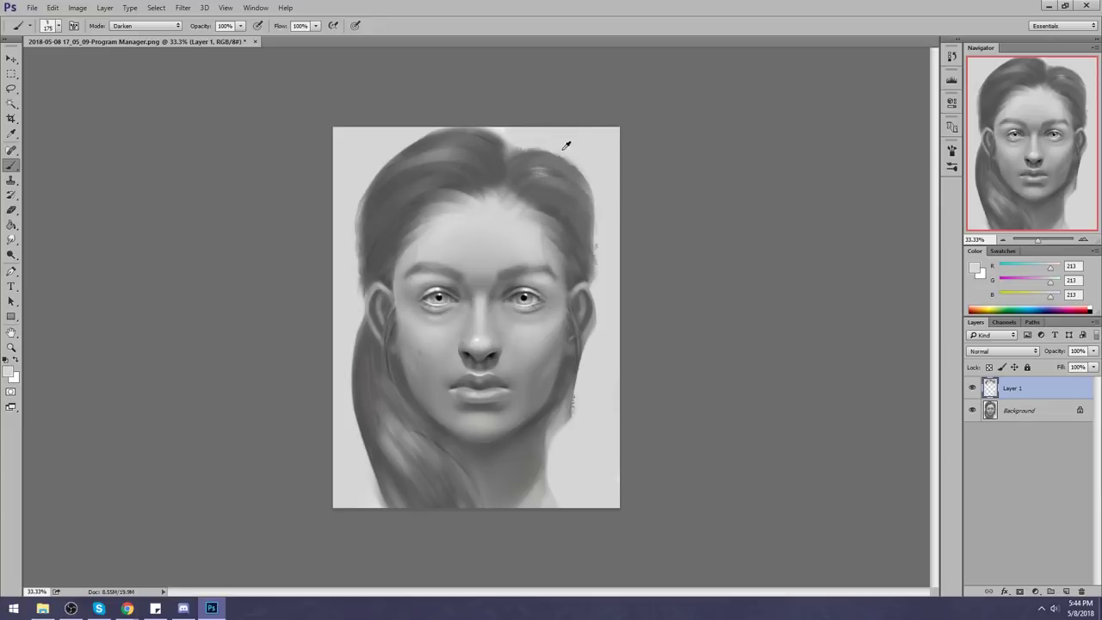
click(136, 26)
click(133, 45)
drag(142, 42, 146, 35)
click(147, 26)
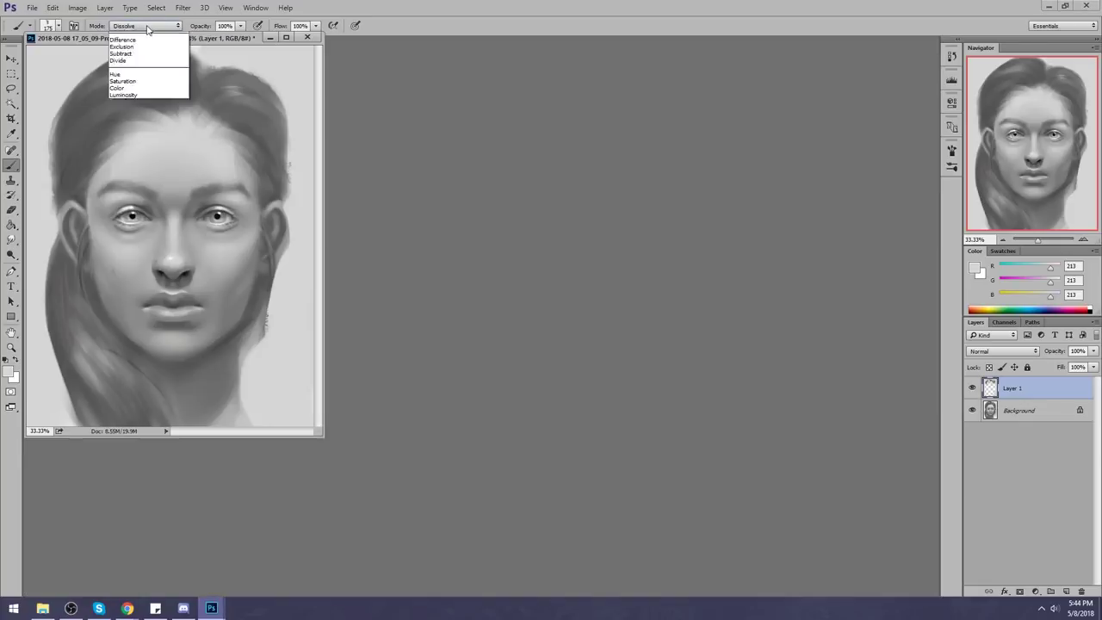
drag(220, 37, 292, 39)
click(146, 26)
click(127, 32)
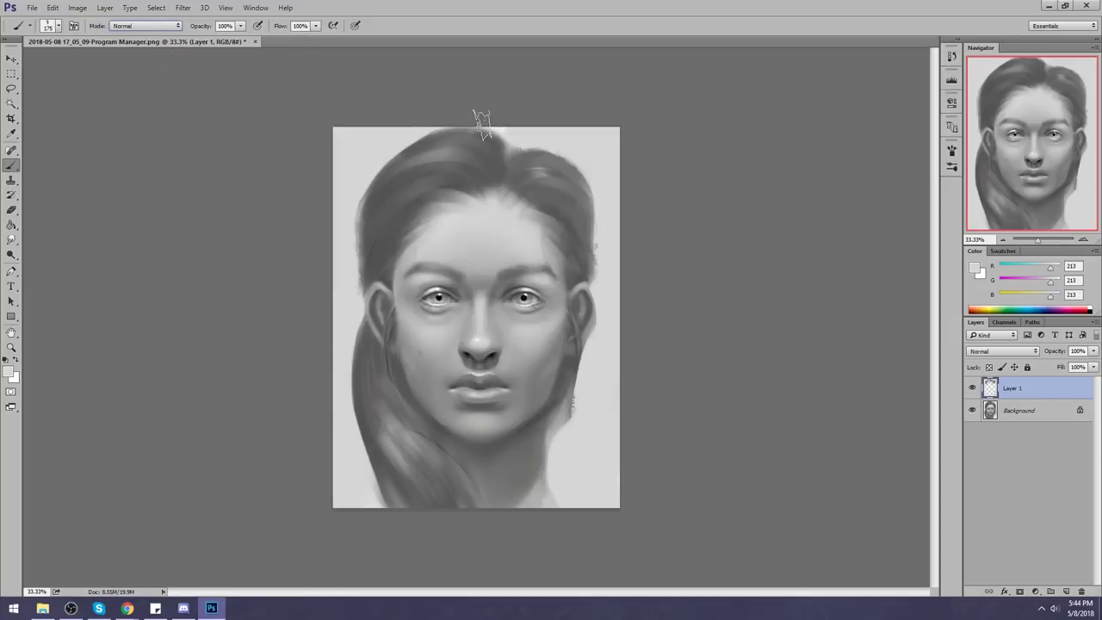
mouse_move(479, 129)
mouse_down()
mouse_move(441, 163)
mouse_move(434, 187)
mouse_up()
key(ctrl+z)
drag(468, 133, 417, 196)
key(ctrl+z)
drag(473, 135, 420, 189)
key(ctrl+z)
Step: Reduce the brush to 125 and paint soft light highlights on both sides of the parting, flipping the canvas and back
key([)
key([)
drag(473, 135, 423, 188)
key(ctrl+z)
key(ctrl+z)
key(ctrl+shift+h)
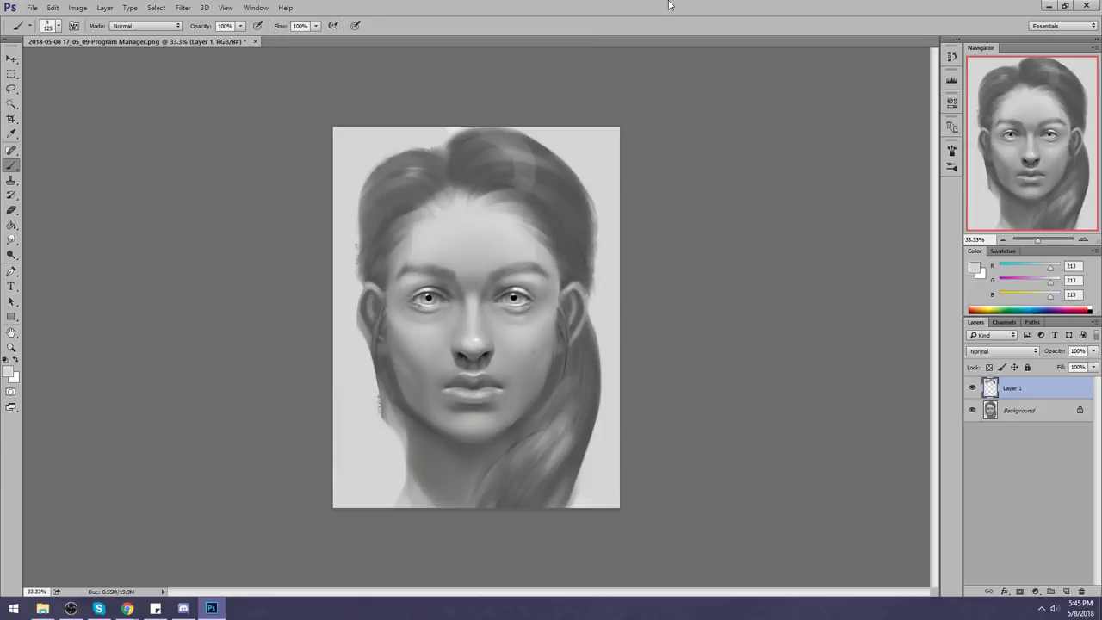
mouse_move(430, 160)
mouse_down()
mouse_move(401, 179)
mouse_move(404, 200)
mouse_up()
key(ctrl+shift+h)
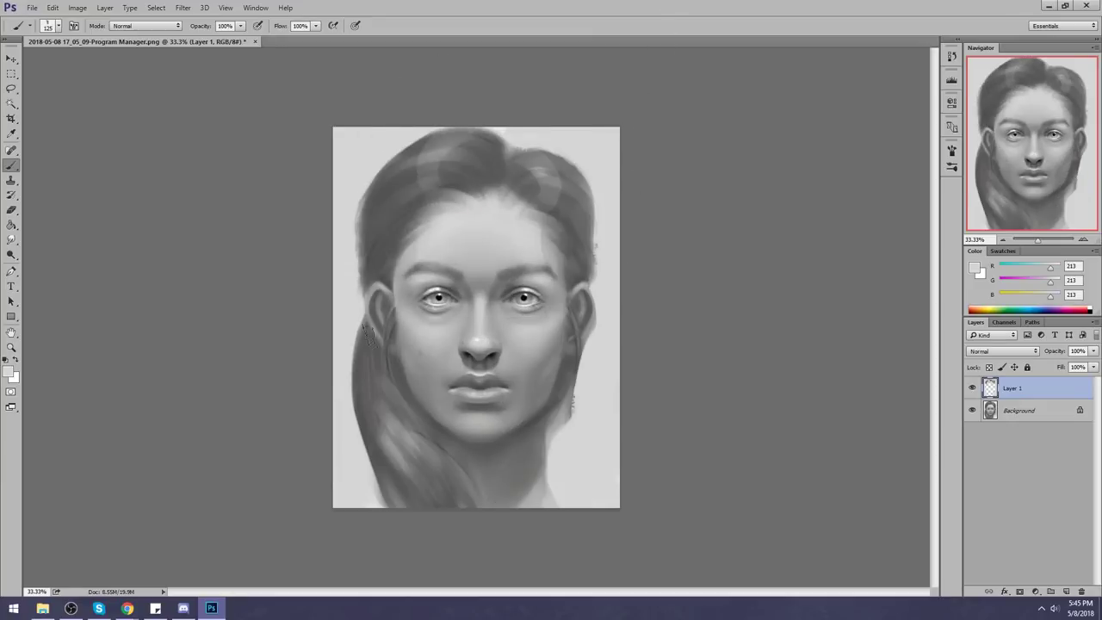
Step: Sample dark hair tone and cut dark strands through the left highlight with a much smaller brush
alt+click(418, 169)
key([)
key([)
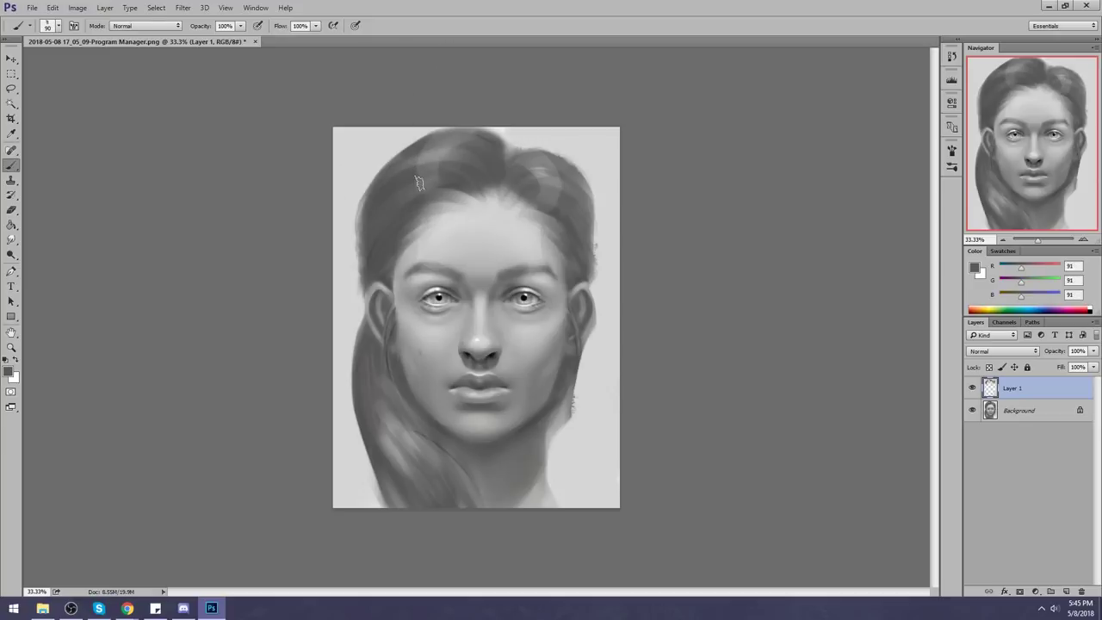
key([)
key([)
key([)
key([)
mouse_move(413, 176)
mouse_down()
mouse_move(463, 175)
mouse_move(411, 185)
mouse_up()
drag(471, 149, 432, 150)
Step: Break up the left highlight further with a size 25 brush, alternating sampled light and dark grays
alt+click(452, 157)
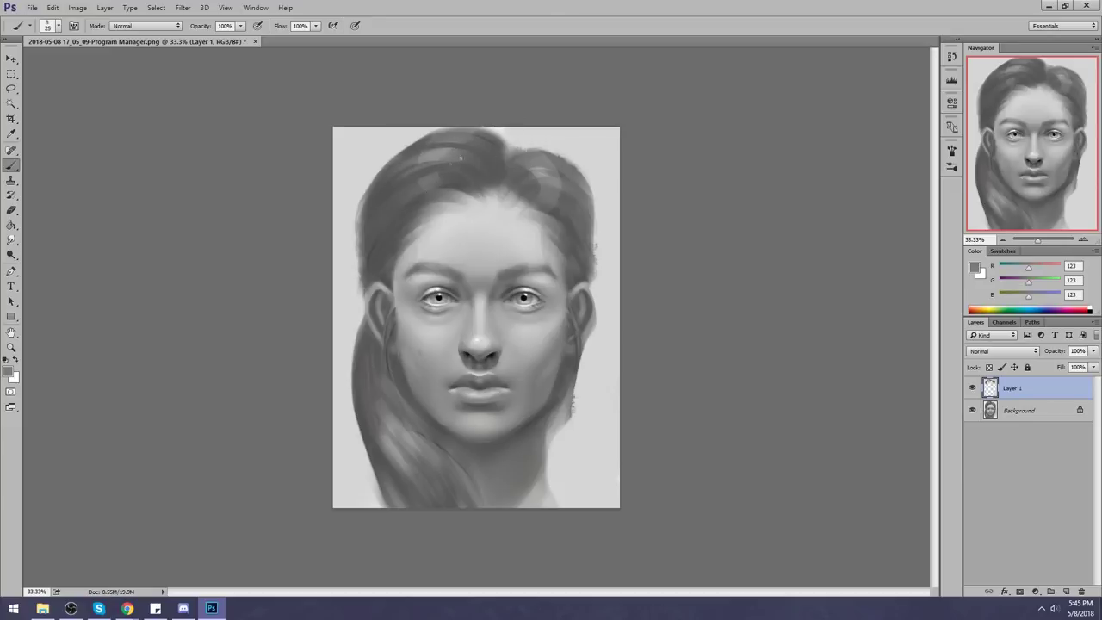
alt+click(401, 173)
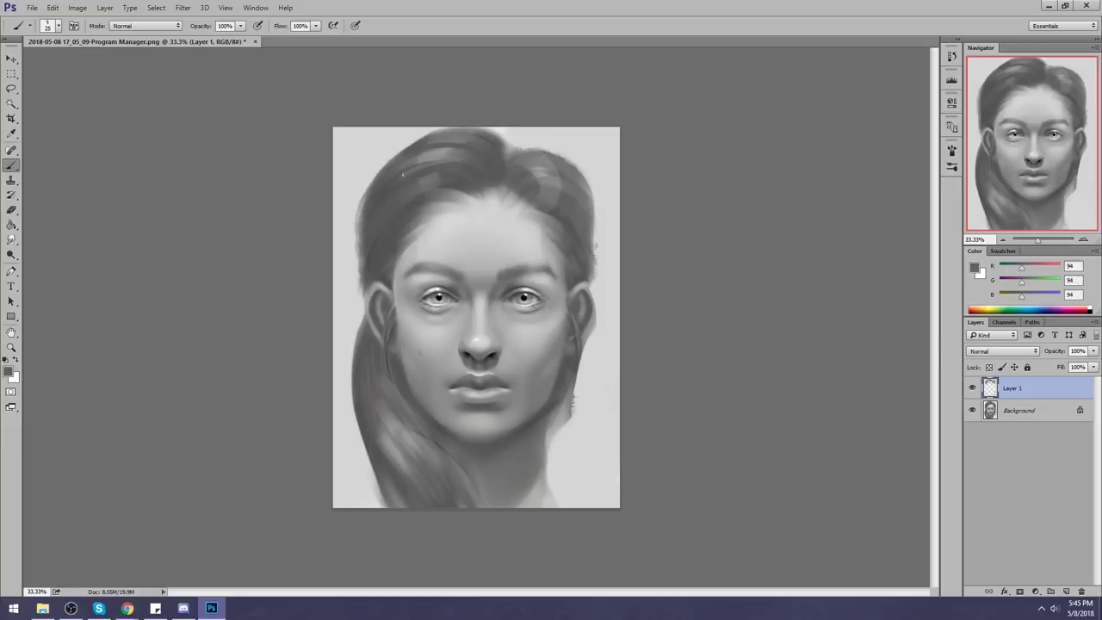
drag(464, 164, 423, 159)
key(ctrl+z)
Step: Rework the highlight right of the parting into strands with sampled light and dark hair tones
alt+click(528, 172)
alt+click(581, 200)
alt+click(556, 181)
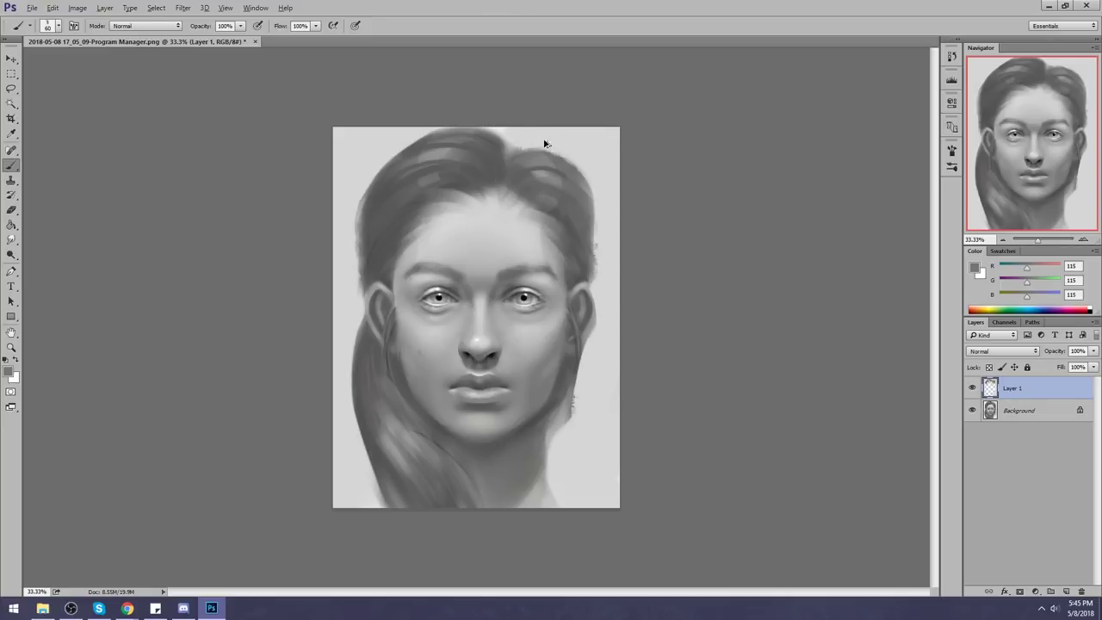
alt+click(524, 165)
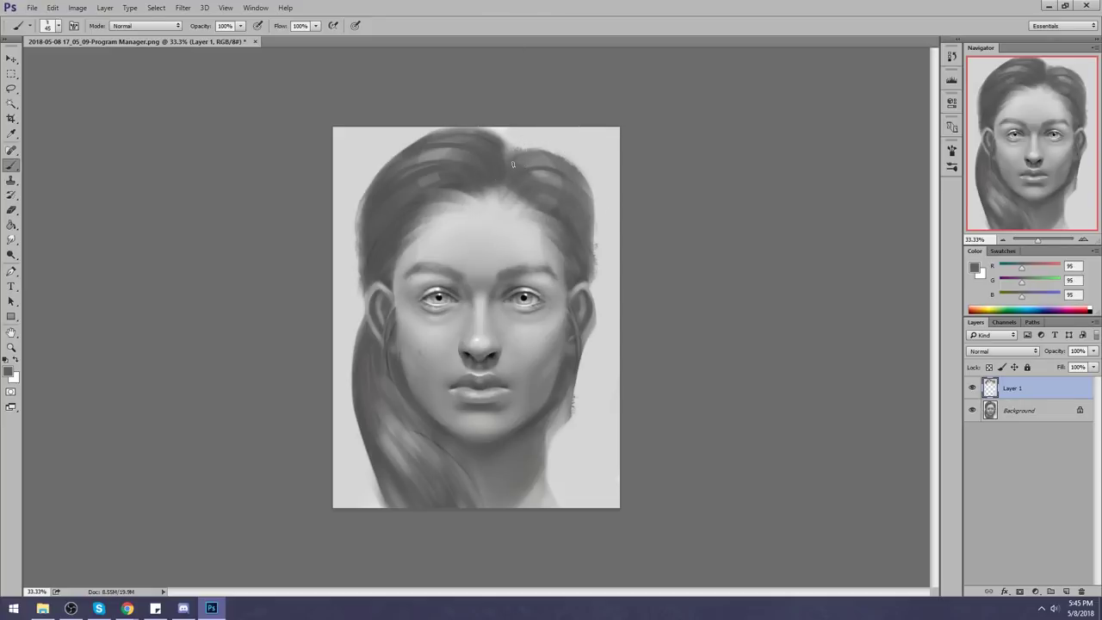
Step: Refine the parting and the hairline left of it with sampled hair and forehead tones, enlarging the brush to 90
alt+click(491, 132)
alt+click(497, 191)
alt+click(487, 206)
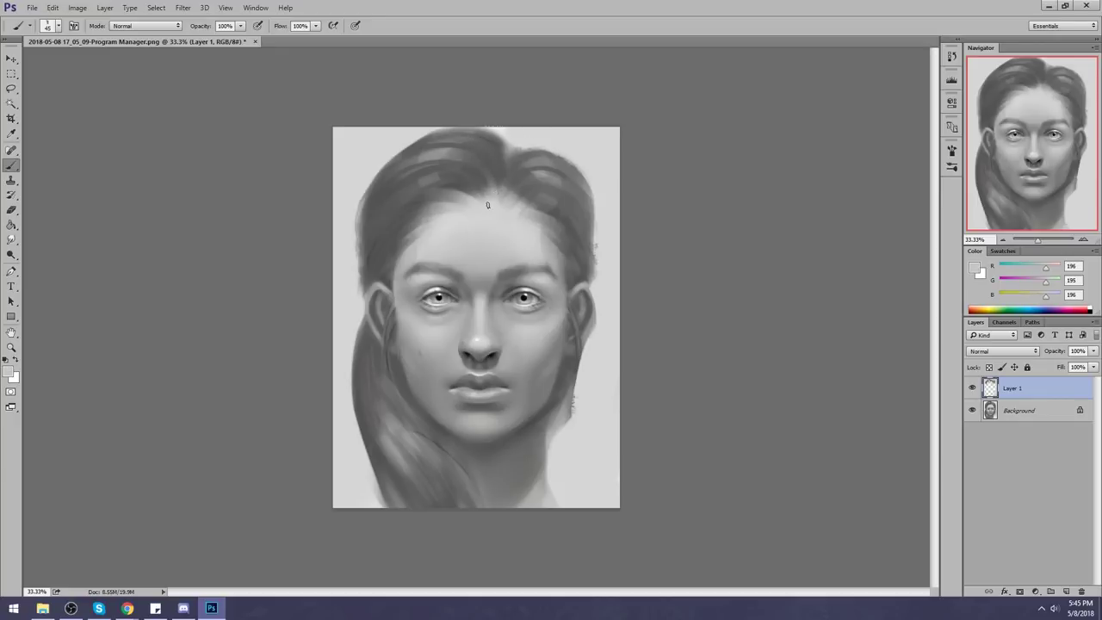
key(bracketright)
key(bracketright)
key(bracketright)
alt+click(465, 179)
mouse_move(456, 186)
mouse_down()
mouse_move(417, 204)
mouse_move(430, 200)
mouse_up()
key(ctrl+z)
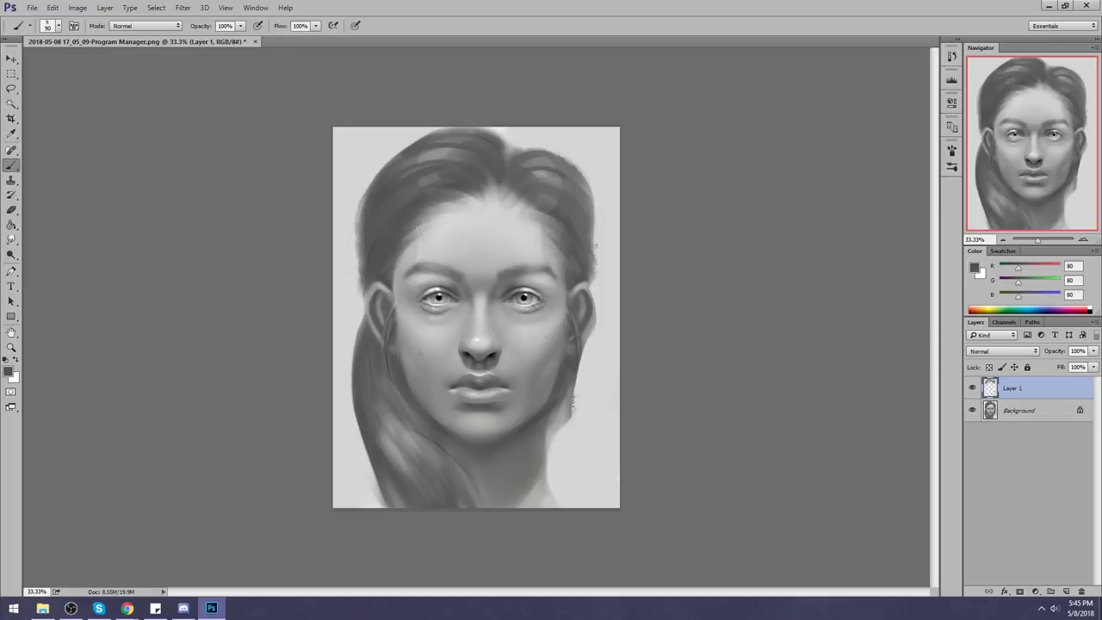
Step: Paint thin strands through the highlights on both sides of the parting with size 30 and 20 brushes and sampled grays
alt+click(451, 164)
alt+click(425, 176)
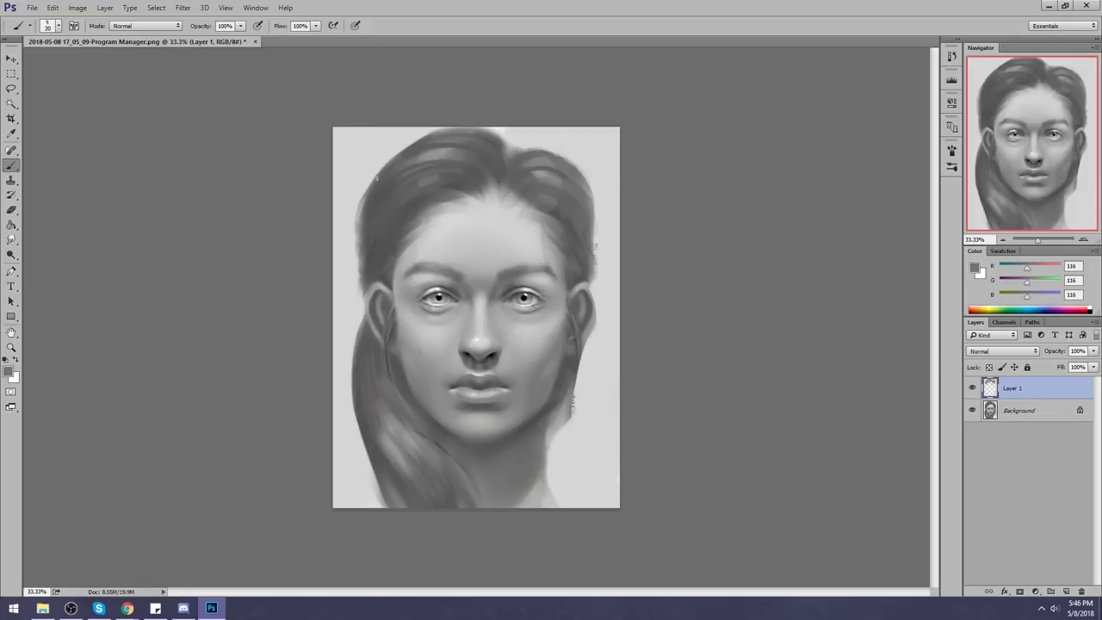
alt+click(455, 158)
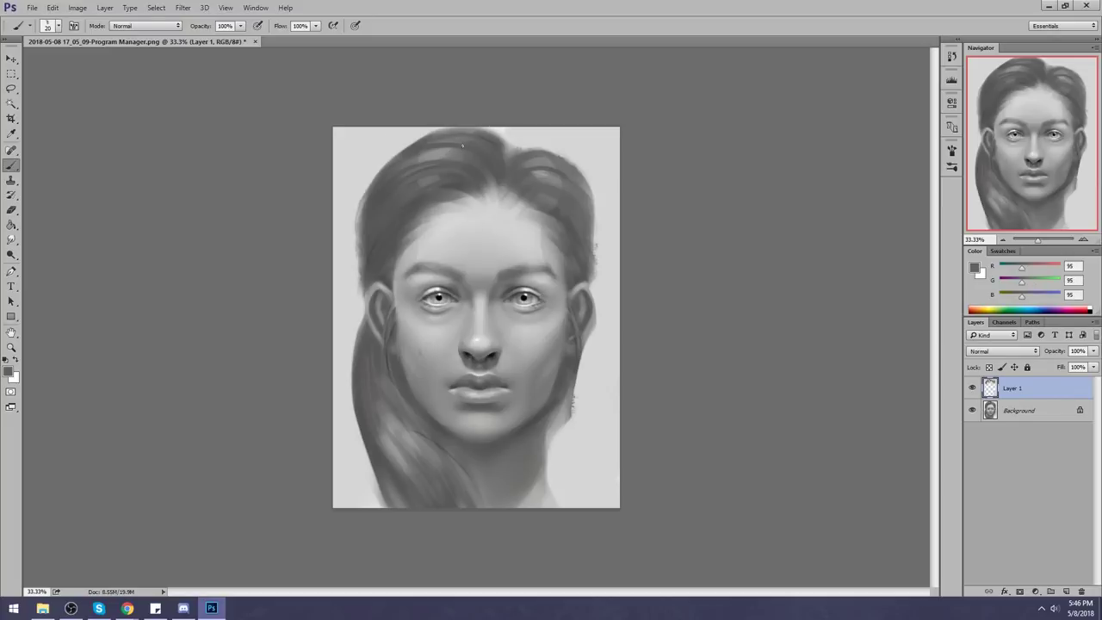
alt+click(472, 156)
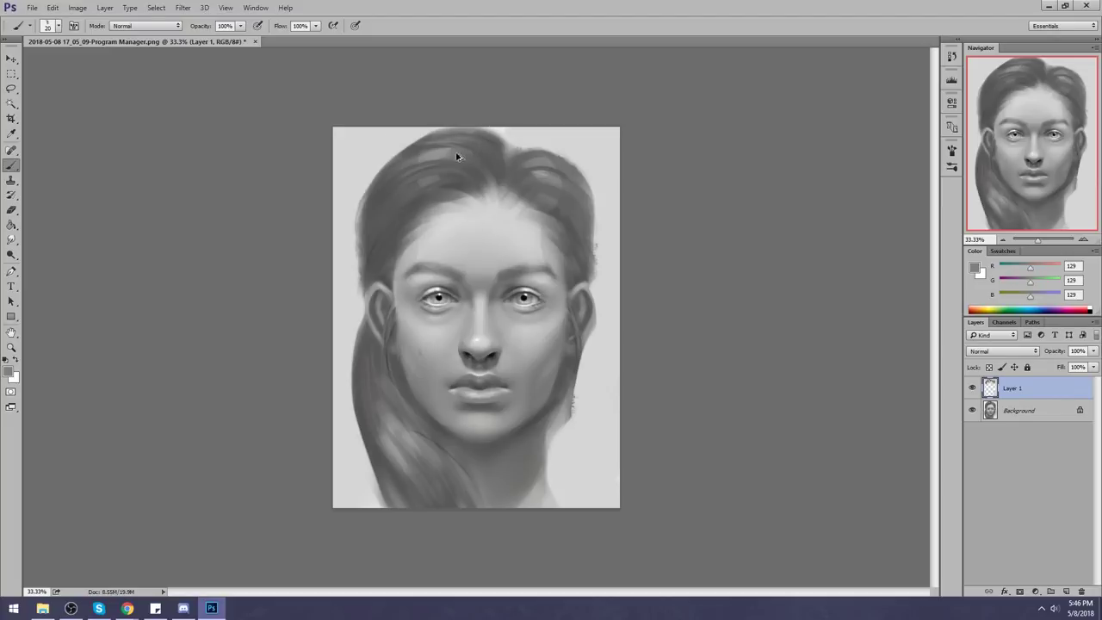
alt+click(450, 154)
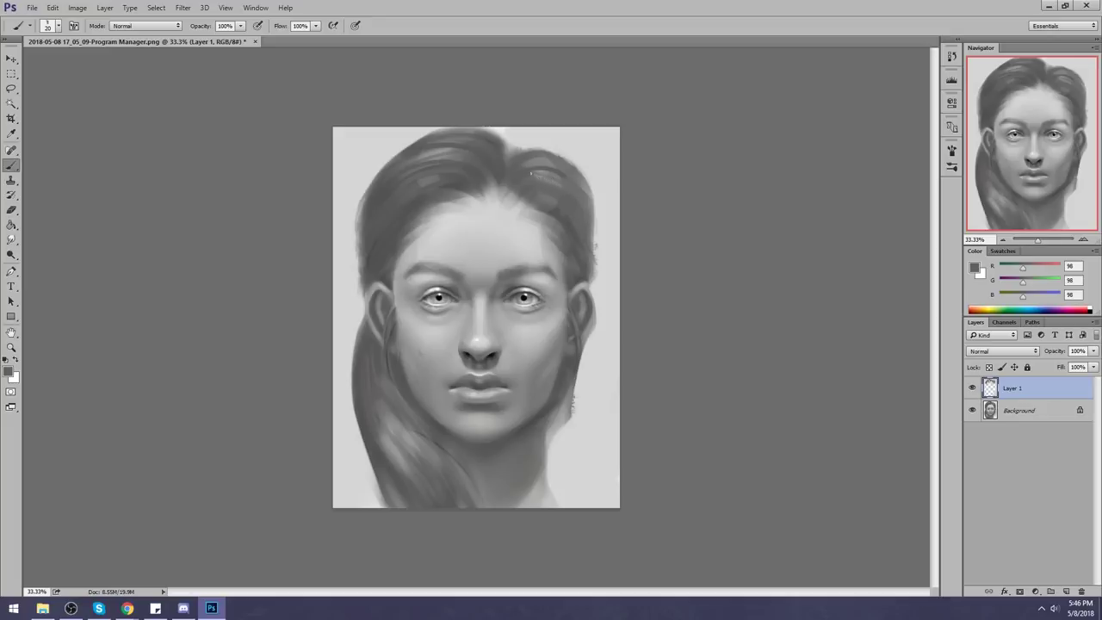
alt+click(536, 176)
Step: Soften the highlight strands left of the parting with the Smudge tool at 7% strength
drag(11, 239, 71, 263)
key(bracketleft)
key(bracketleft)
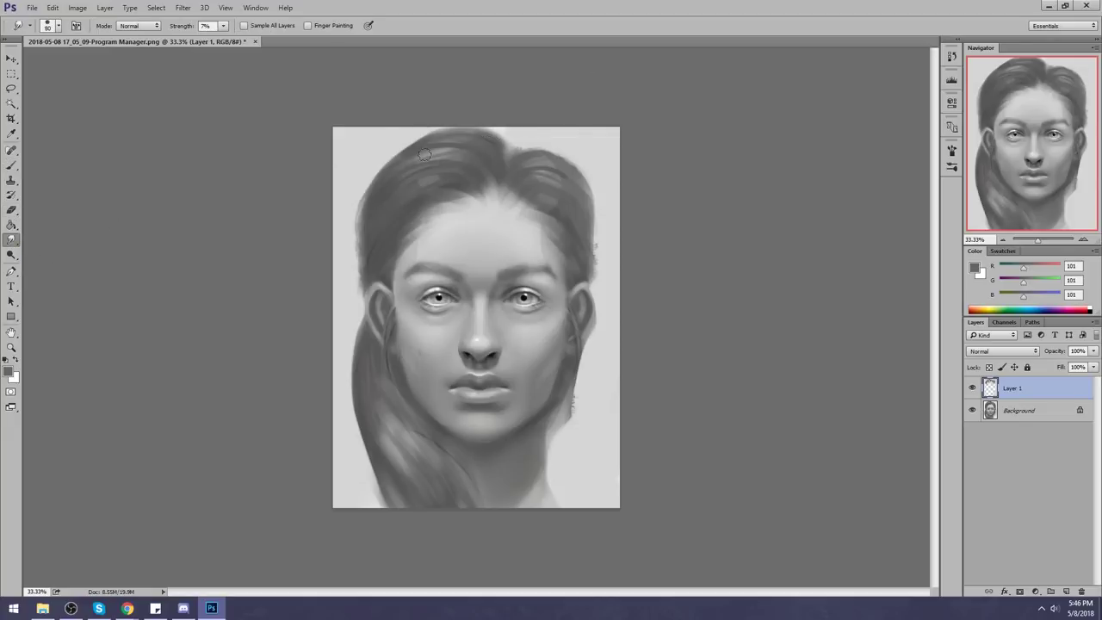
drag(423, 156, 401, 163)
Step: Return to the Brush tool and carve the hair contour above the parting with sampled background gray at size 175
key(b)
alt+click(547, 136)
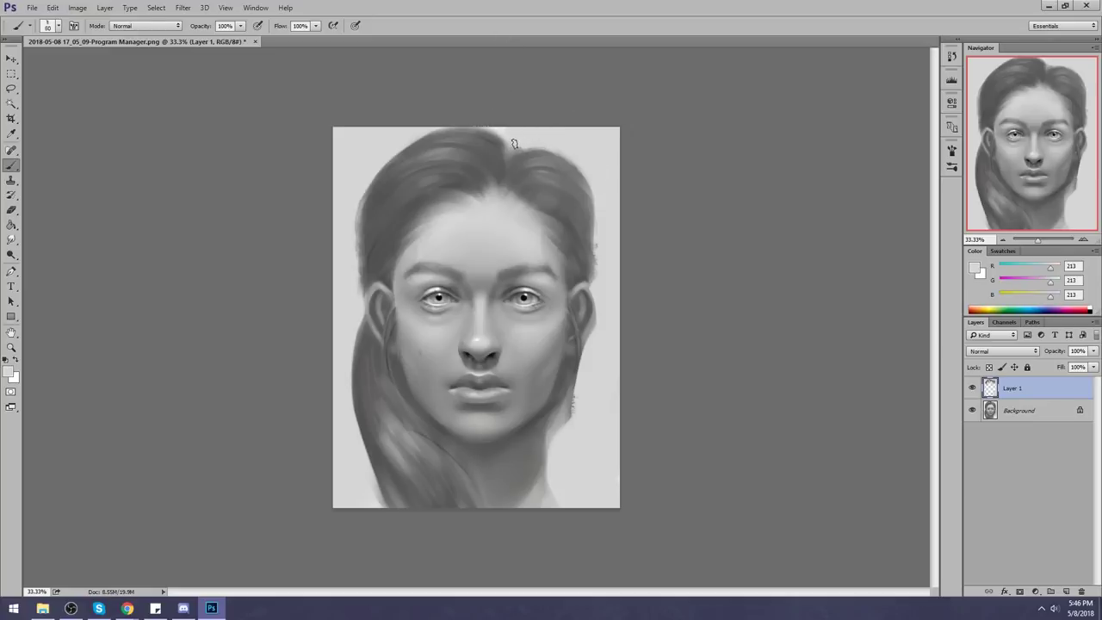
key(bracketright)
key(bracketright)
key(bracketright)
key(bracketright)
mouse_move(509, 141)
mouse_down()
mouse_move(502, 115)
mouse_move(484, 111)
mouse_up()
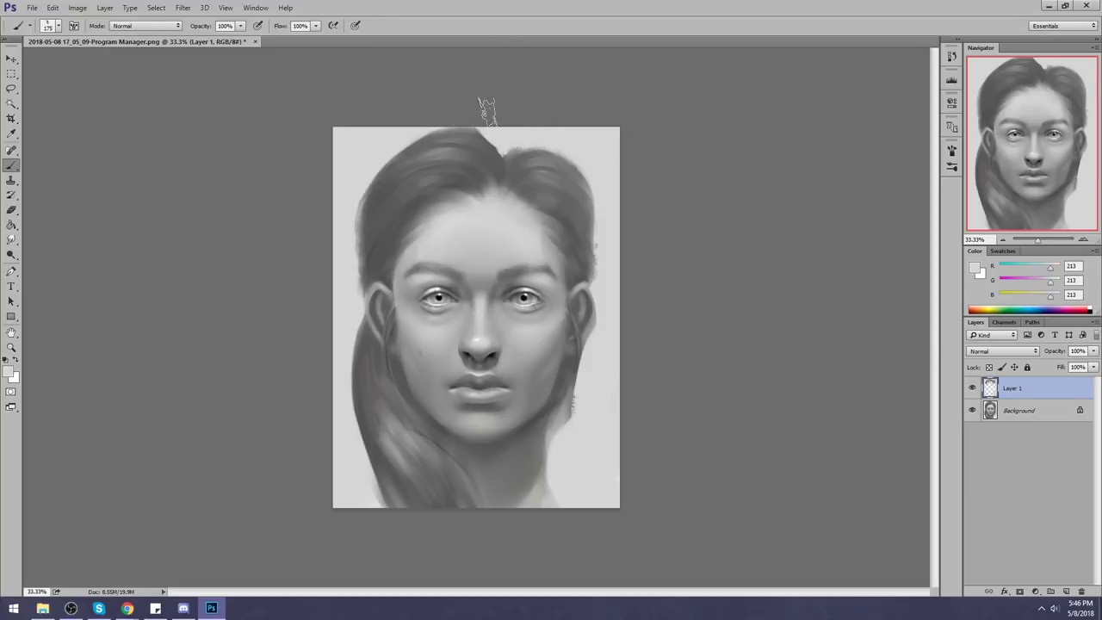
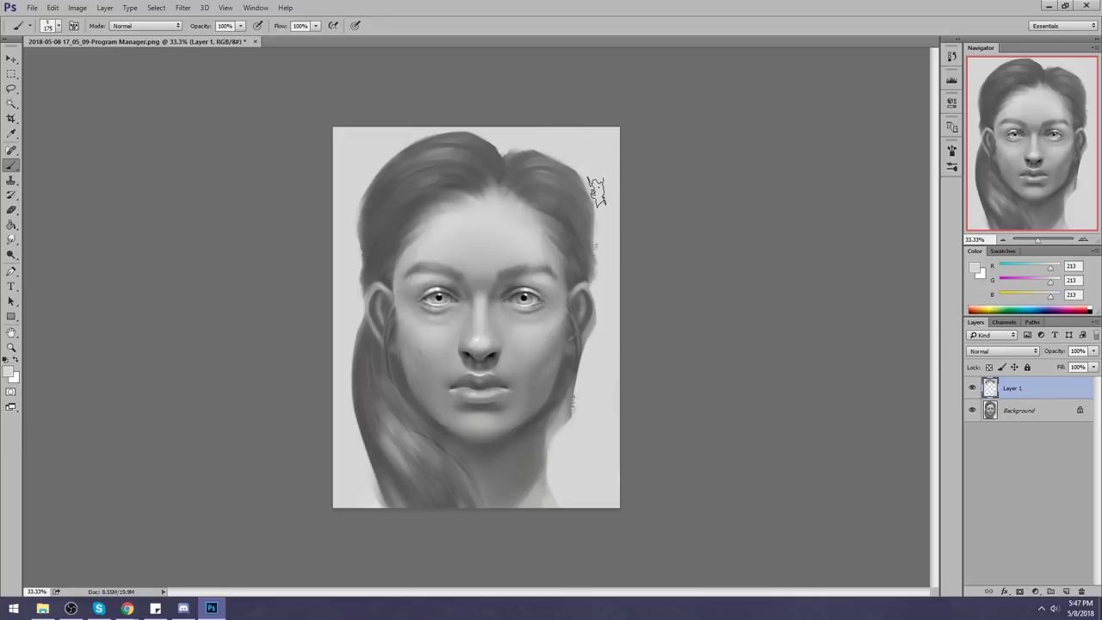
Step: Set the brush blend mode to Multiply and darken the hair above both ears with a sampled dark gray
alt+click(482, 168)
click(11, 103)
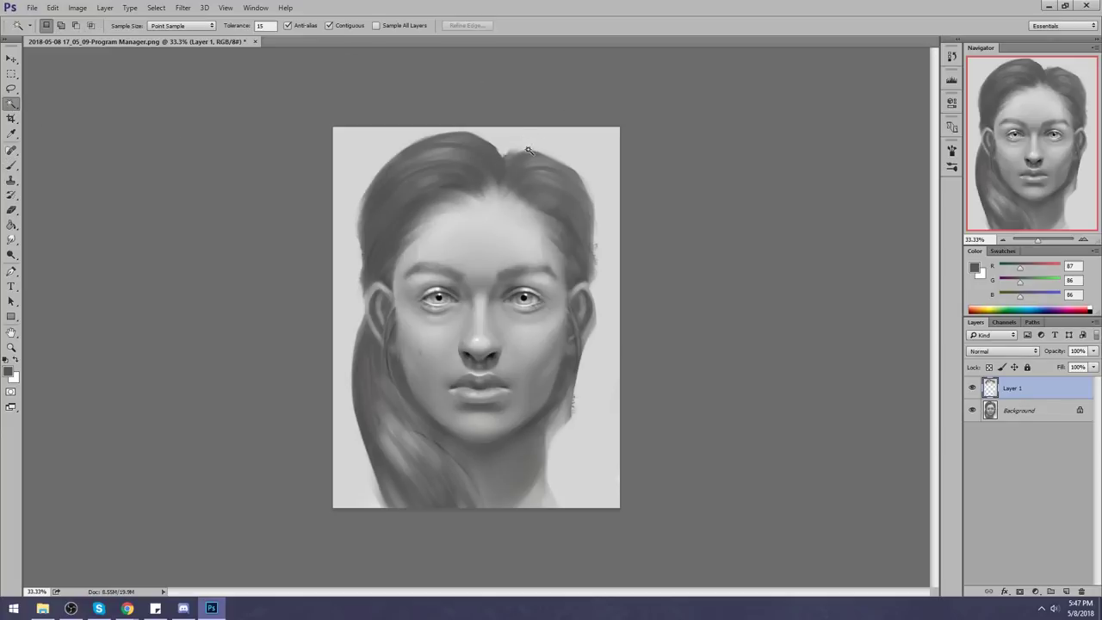
key(b)
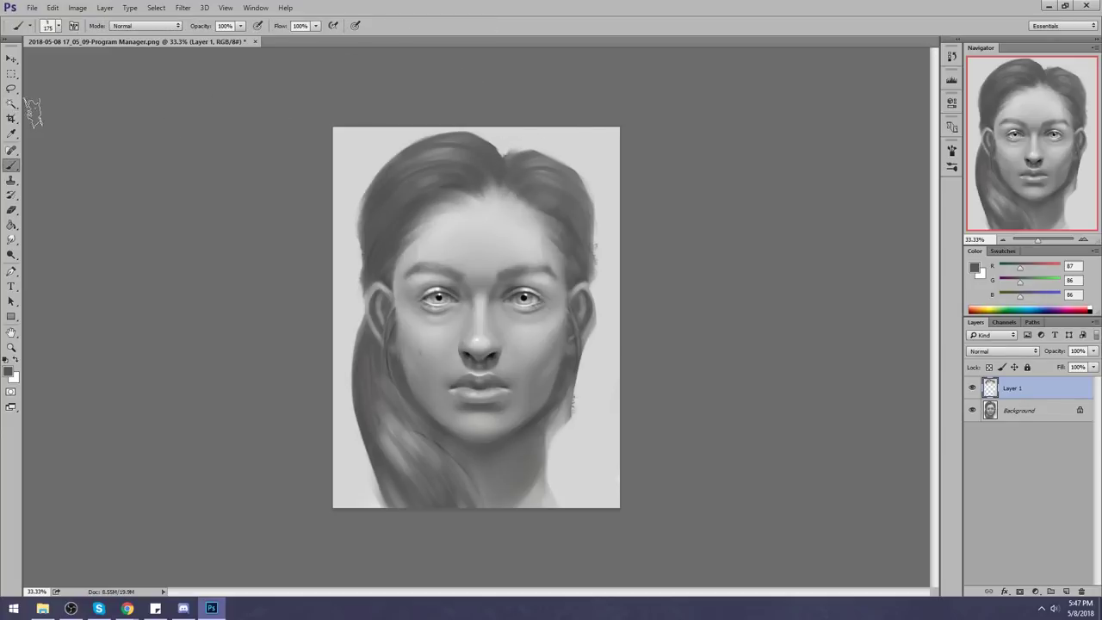
click(160, 26)
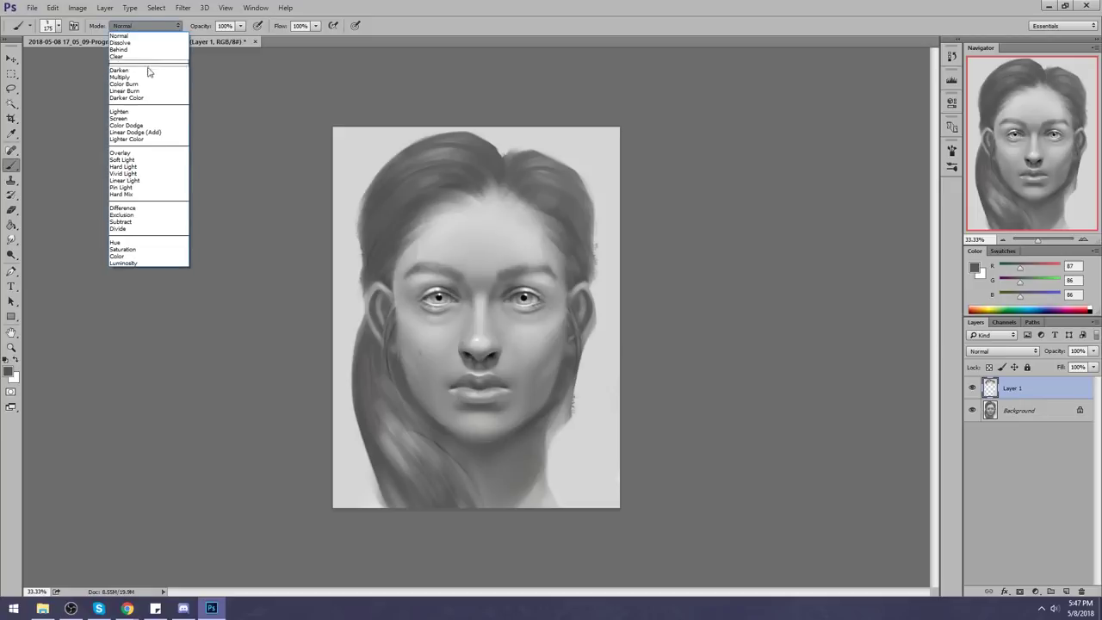
click(144, 77)
alt+click(474, 162)
drag(482, 171, 487, 180)
key(ctrl+z)
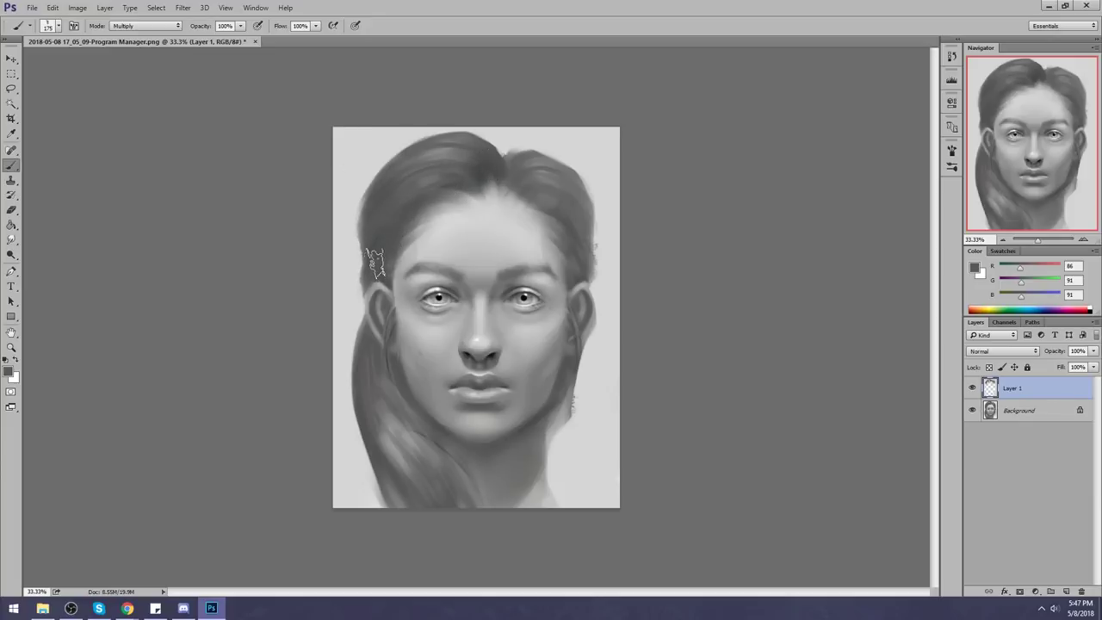
drag(376, 236, 375, 222)
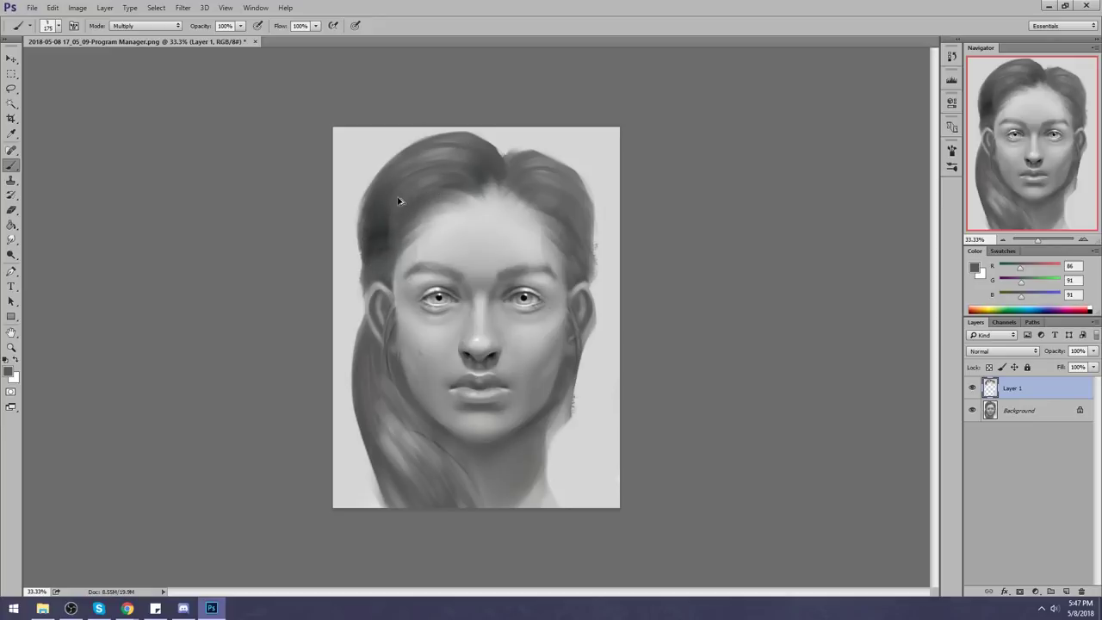
key(ctrl+z)
drag(378, 258, 393, 186)
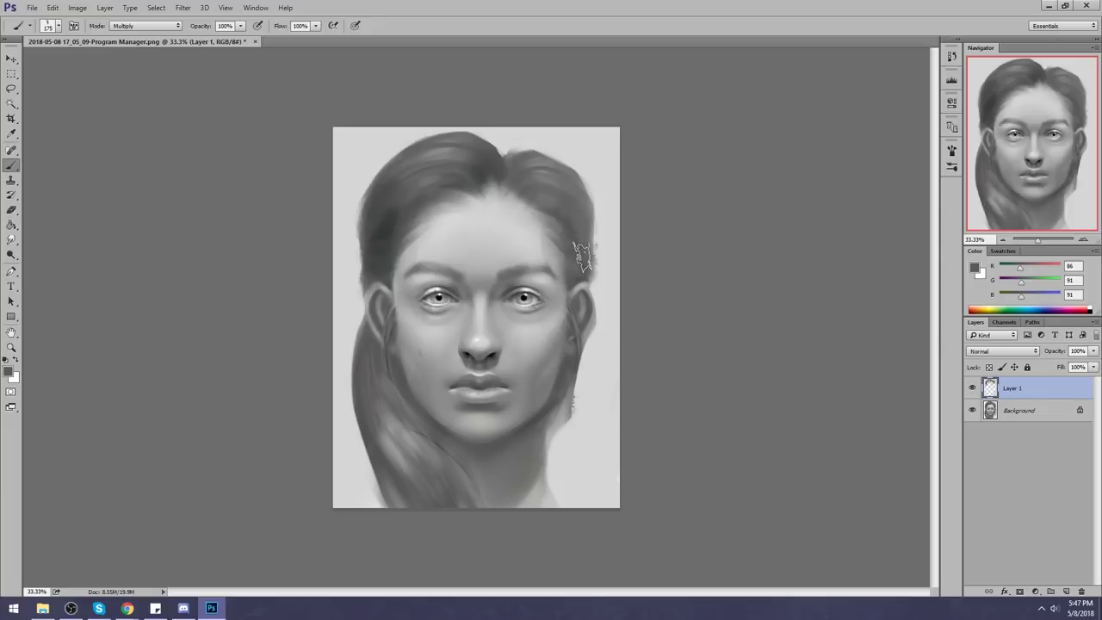
drag(579, 215, 585, 250)
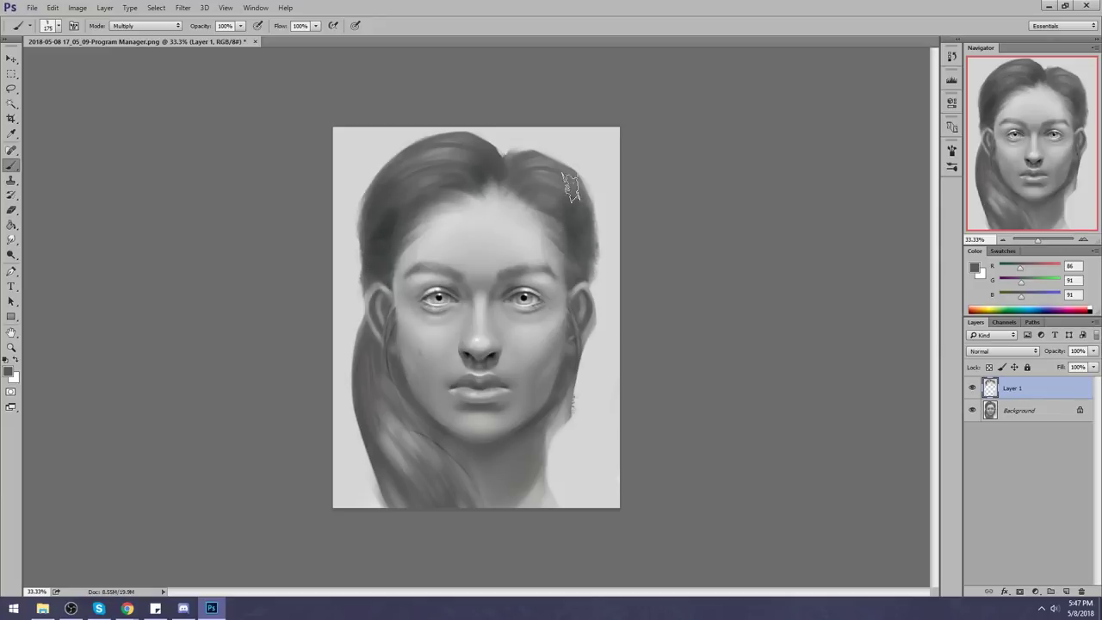
Step: Restore the brush to Normal mode and paint thin strands along the hair's top edge right of the parting at size 20
click(142, 26)
click(129, 31)
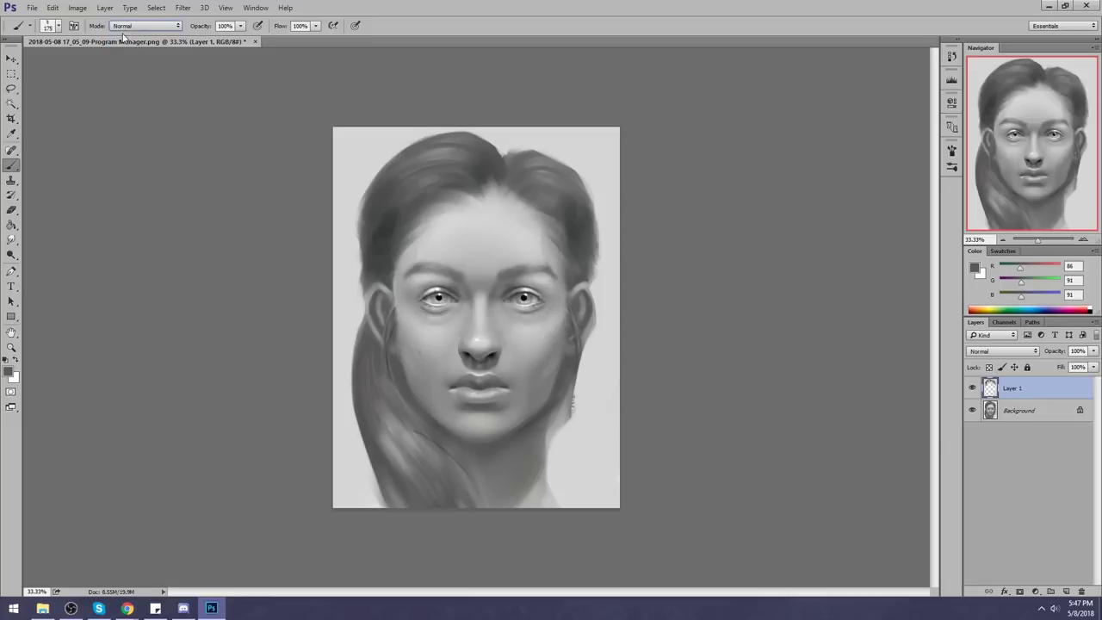
alt+click(383, 139)
alt+click(513, 155)
key(bracketleft)
key(bracketleft)
key(bracketleft)
key(bracketleft)
key(bracketleft)
key(bracketleft)
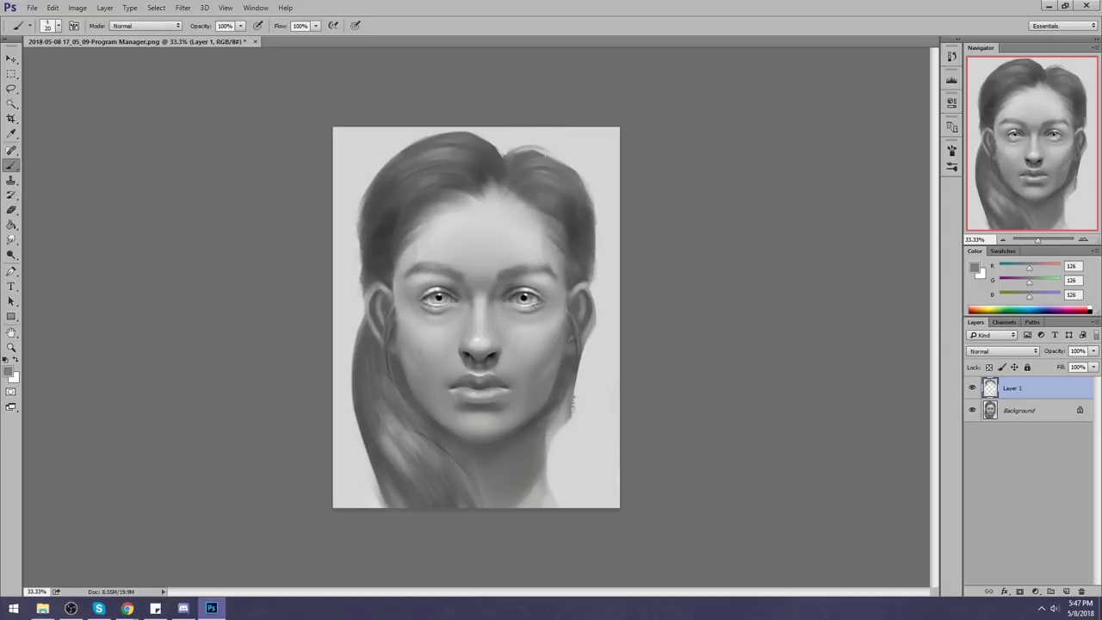
Step: Paint fine stray strands along the outer hair contour on both sides of the parting with sampled hair grays
alt+click(484, 136)
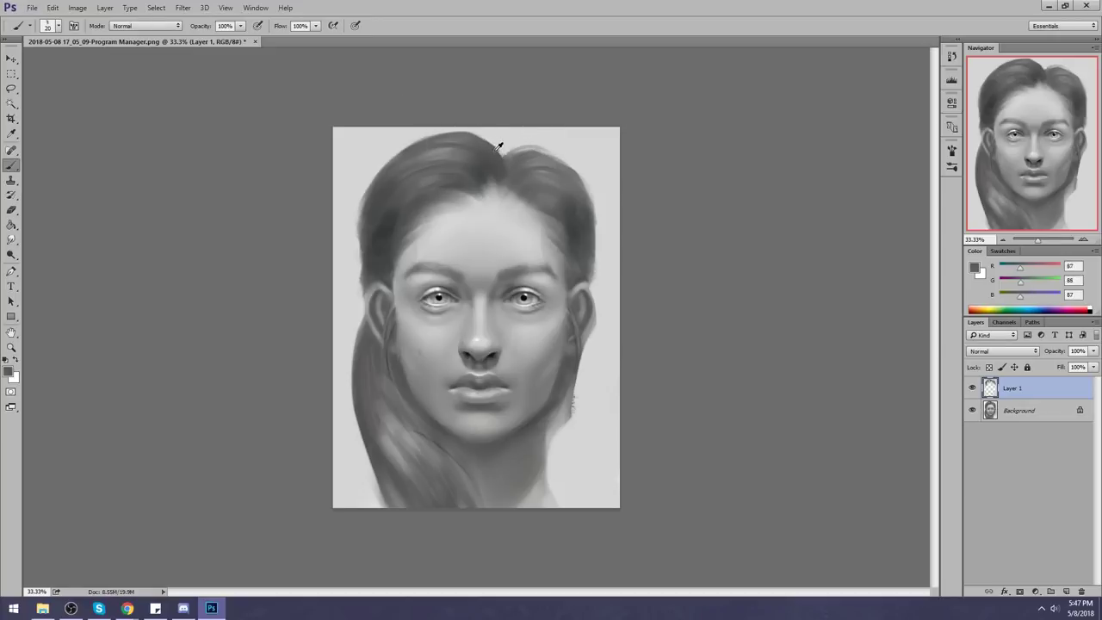
alt+click(442, 131)
drag(393, 157, 384, 175)
alt+click(370, 195)
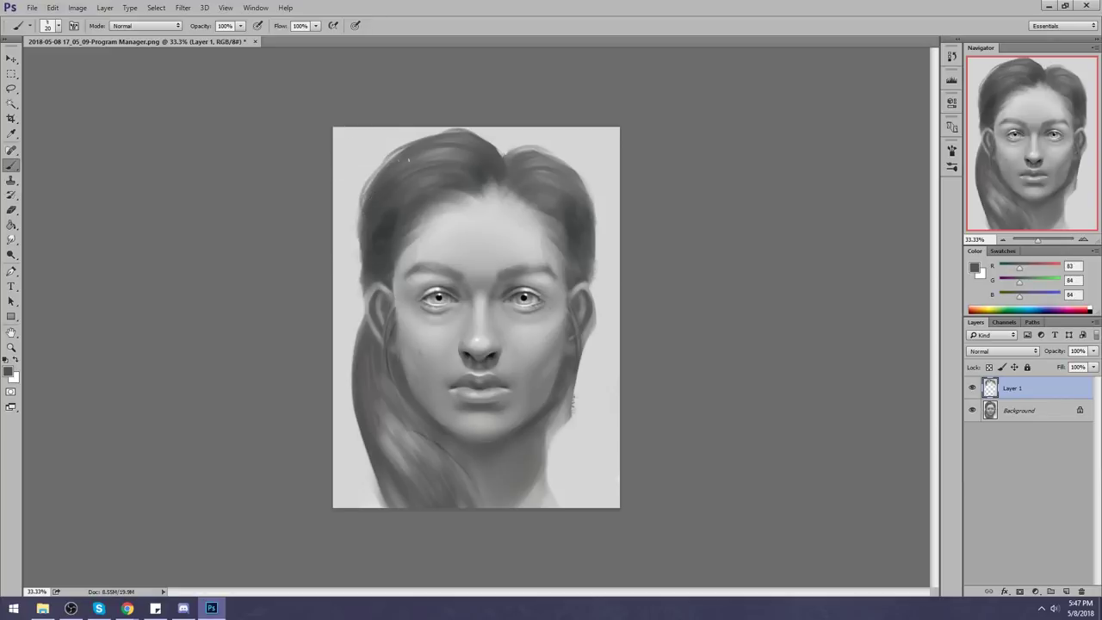
drag(362, 198, 347, 251)
key(ctrl+z)
drag(363, 250, 358, 280)
key(ctrl+z)
drag(525, 160, 508, 155)
Step: Deepen the hair beside the forehead right of the parting with sampled dark gray and a size 80 brush
key(ctrl+minus)
key(ctrl+minus)
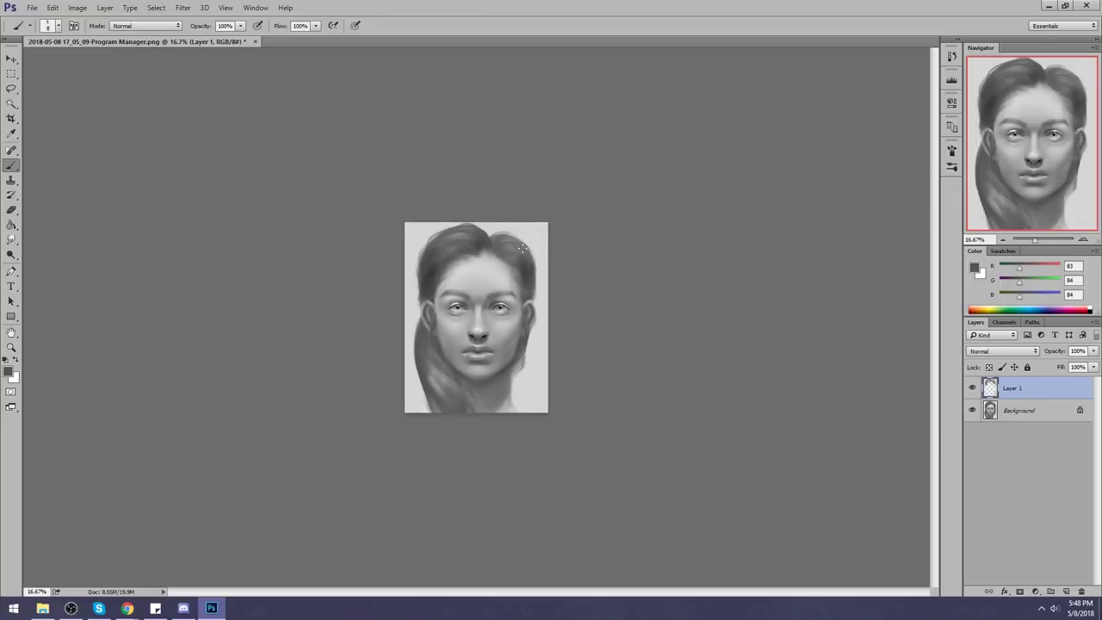
alt+click(525, 270)
key(])
key(])
key(])
key(])
key(])
key(])
mouse_move(504, 255)
mouse_down()
mouse_move(463, 250)
mouse_move(443, 285)
mouse_move(460, 252)
mouse_move(477, 256)
mouse_move(456, 254)
mouse_move(464, 258)
mouse_move(432, 284)
mouse_move(462, 260)
mouse_move(449, 272)
mouse_move(553, 266)
mouse_move(499, 258)
mouse_up()
key(ctrl+z)
key(ctrl+z)
Step: Reshape the hairline right of the parting with sampled forehead and hair tones, reducing the brush to size 35
key(r)
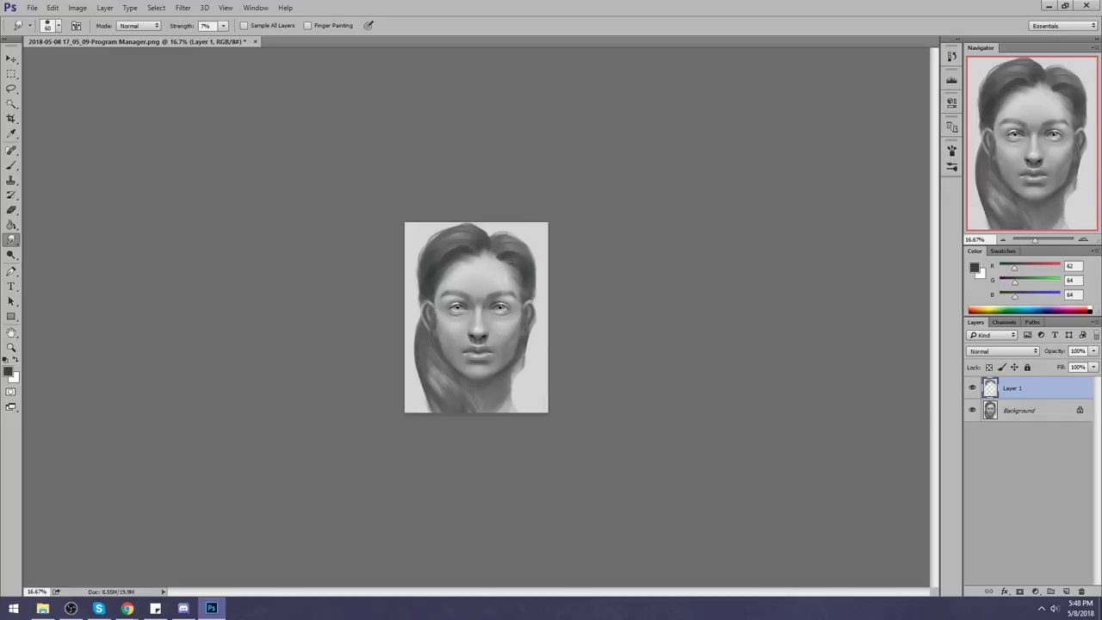
key(b)
alt+click(497, 277)
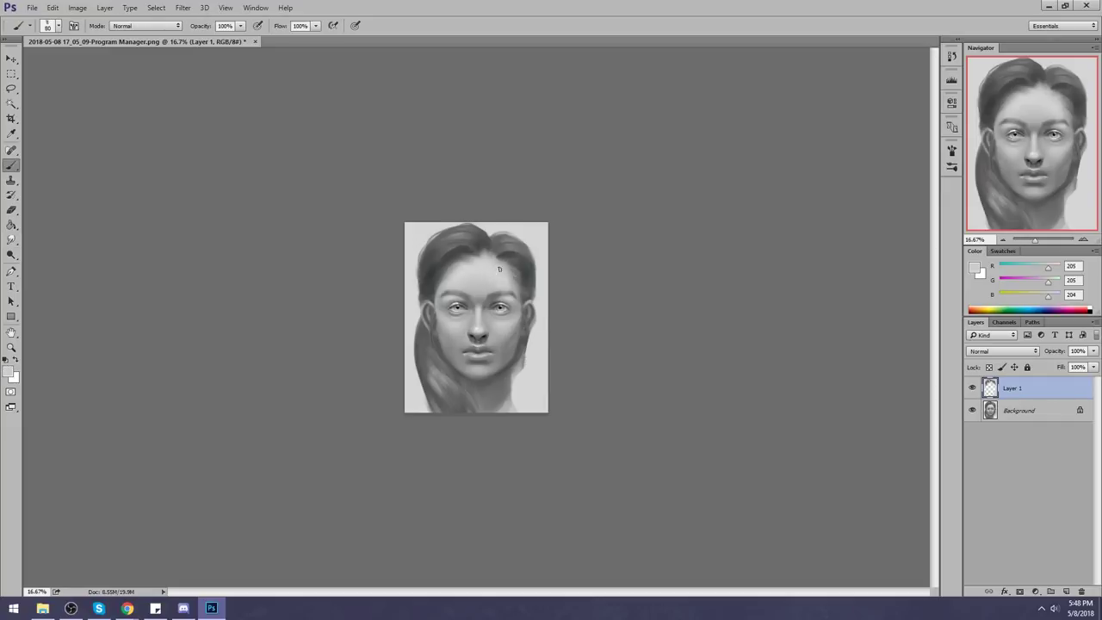
drag(514, 268, 458, 251)
alt+click(501, 271)
alt+click(479, 261)
alt+click(468, 252)
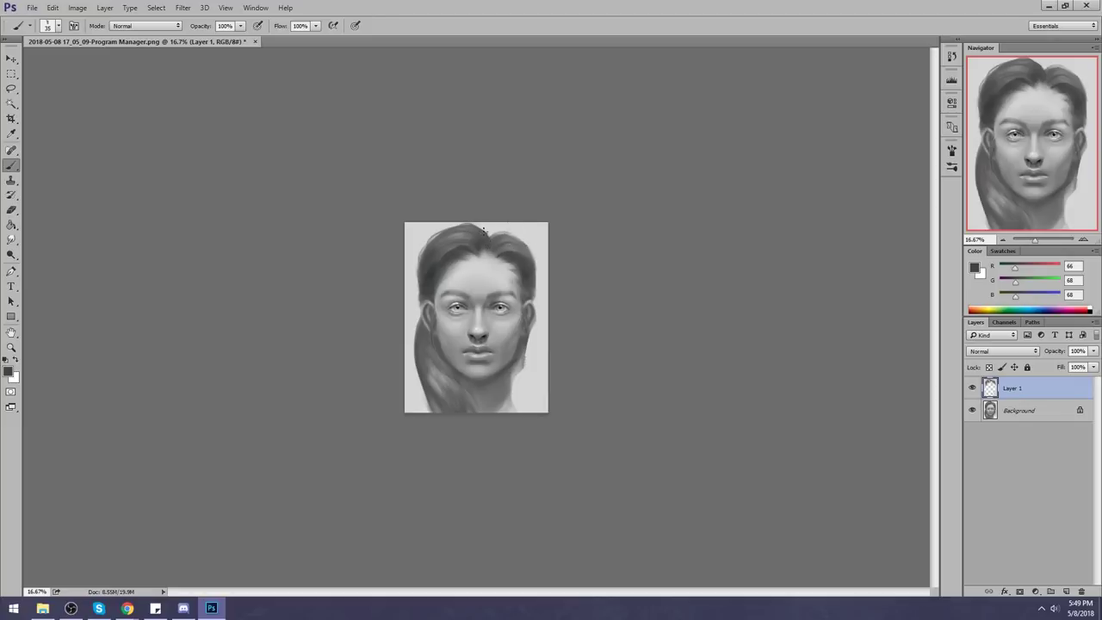
alt+click(468, 230)
Step: Switch to the Dodge tool, set its range to Midtones and its brush size to 300 px
click(11, 256)
drag(42, 263, 42, 258)
key(bracketright)
key(bracketright)
key(bracketright)
key(bracketright)
key(bracketright)
key(bracketright)
key(bracketright)
key(bracketright)
key(bracketright)
key(bracketright)
key(bracketright)
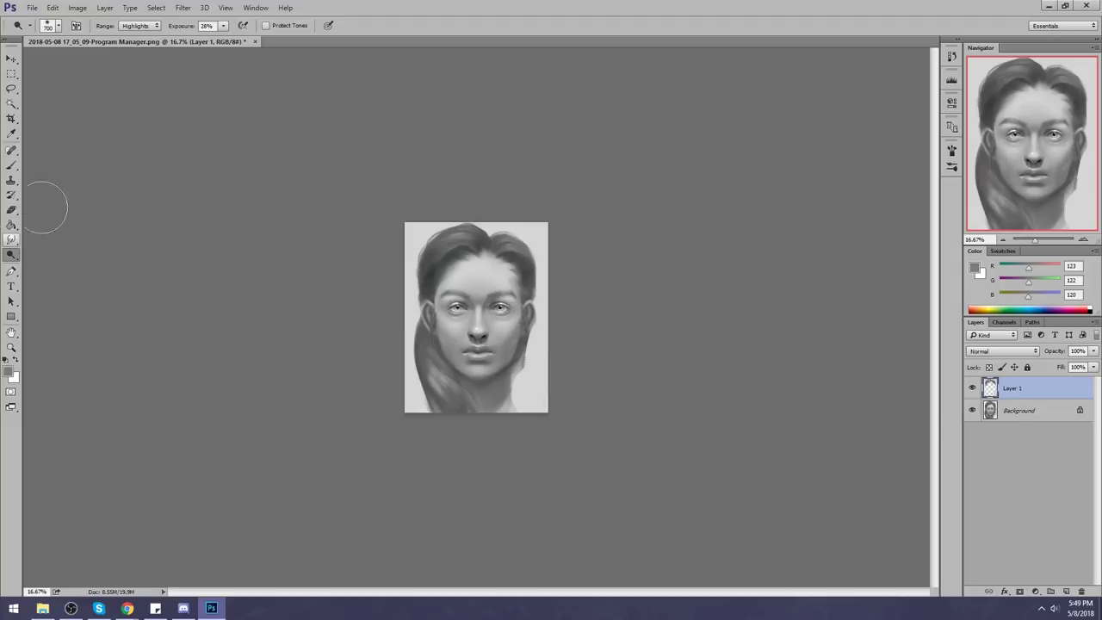
key(bracketleft)
key(bracketleft)
key(bracketleft)
key(bracketleft)
key(bracketleft)
key(bracketleft)
key(bracketleft)
click(138, 25)
click(136, 41)
key(bracketright)
key(bracketright)
key(bracketright)
key(bracketright)
key(bracketright)
key(bracketleft)
key(bracketleft)
Step: Choose a soft round tip for the Dodge tool and brighten the hair highlights on both sides of the parting
right_click(477, 261)
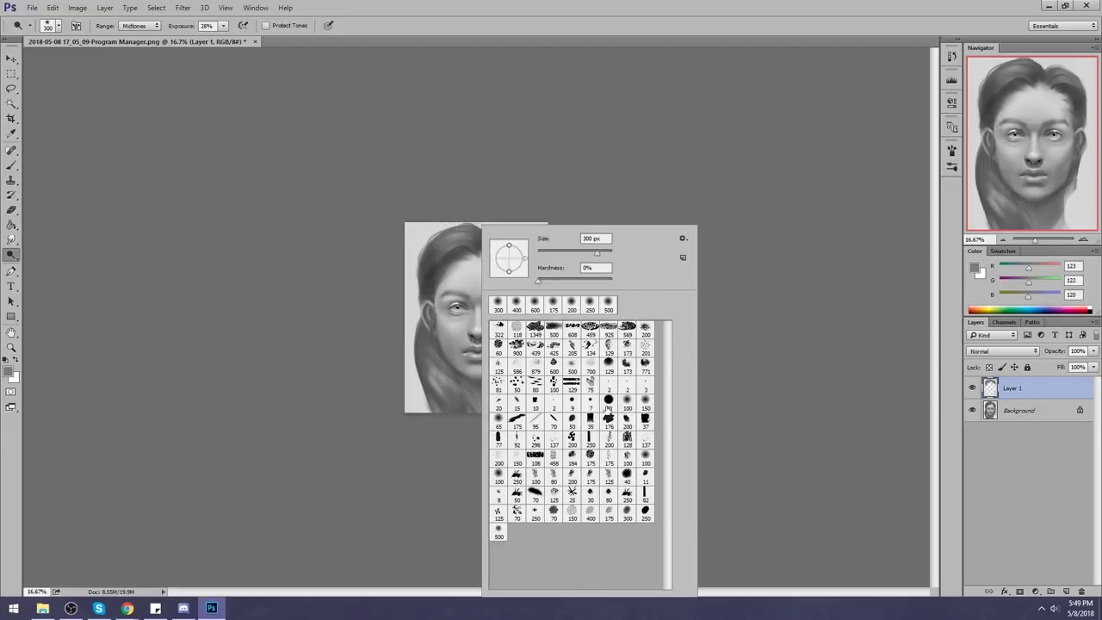
click(626, 406)
click(773, 352)
right_click(477, 252)
click(630, 411)
click(776, 356)
key(bracketright)
key(bracketright)
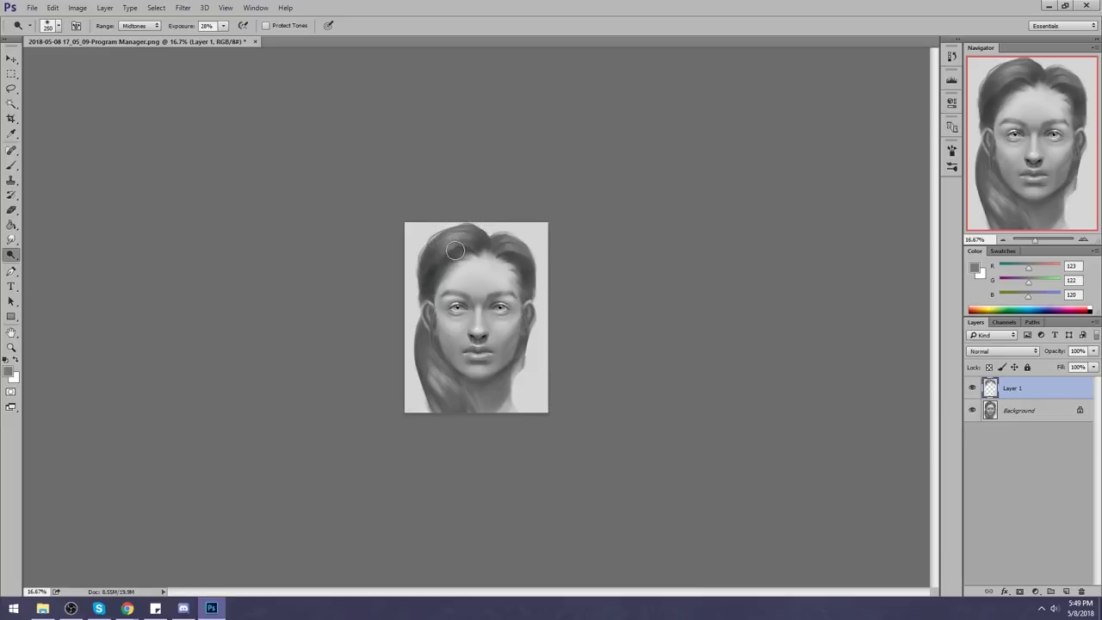
key(bracketright)
key(bracketright)
key(bracketleft)
key(bracketleft)
key(bracketleft)
drag(512, 247, 505, 240)
Step: Clean up the hairline right of the parting with sampled tones at brush size 100, and smudge it at 7% strength
key(b)
alt+click(512, 253)
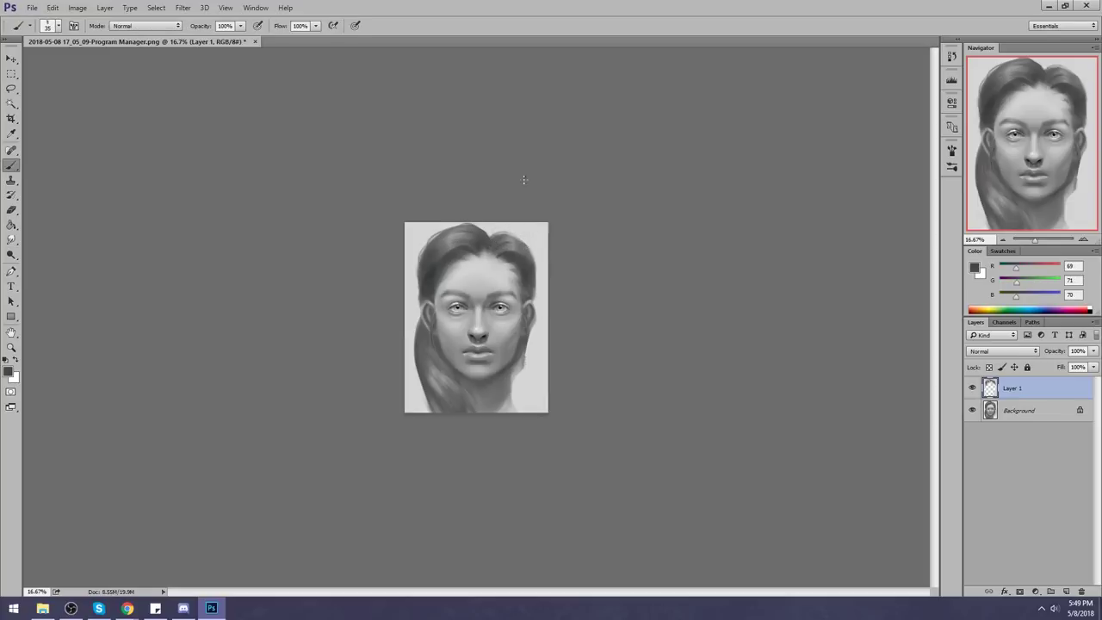
key(])
key(])
key(])
key(])
key(])
key(])
alt+click(471, 263)
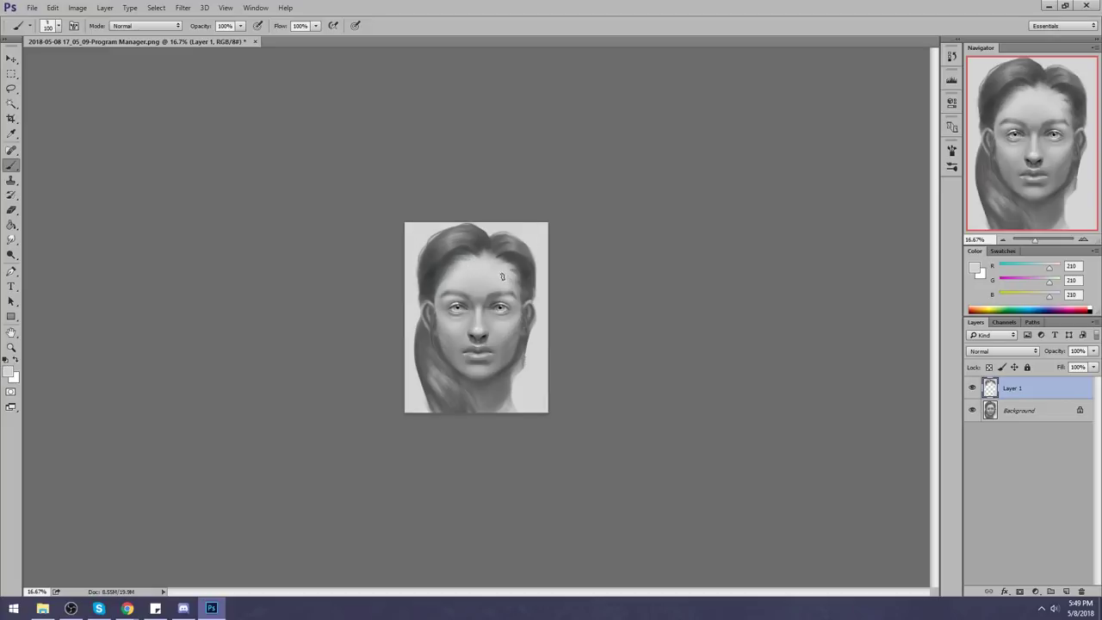
key(r)
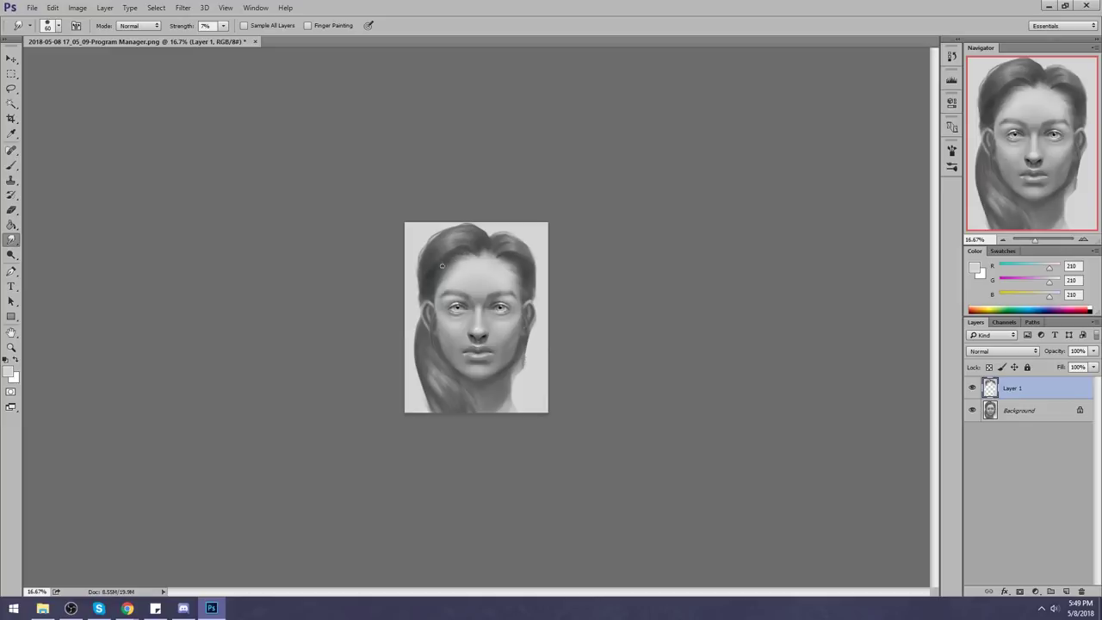
Step: Return to the Brush tool and refine the highlight strands left of the parting with sampled grays at small brush sizes
key(b)
alt+click(485, 239)
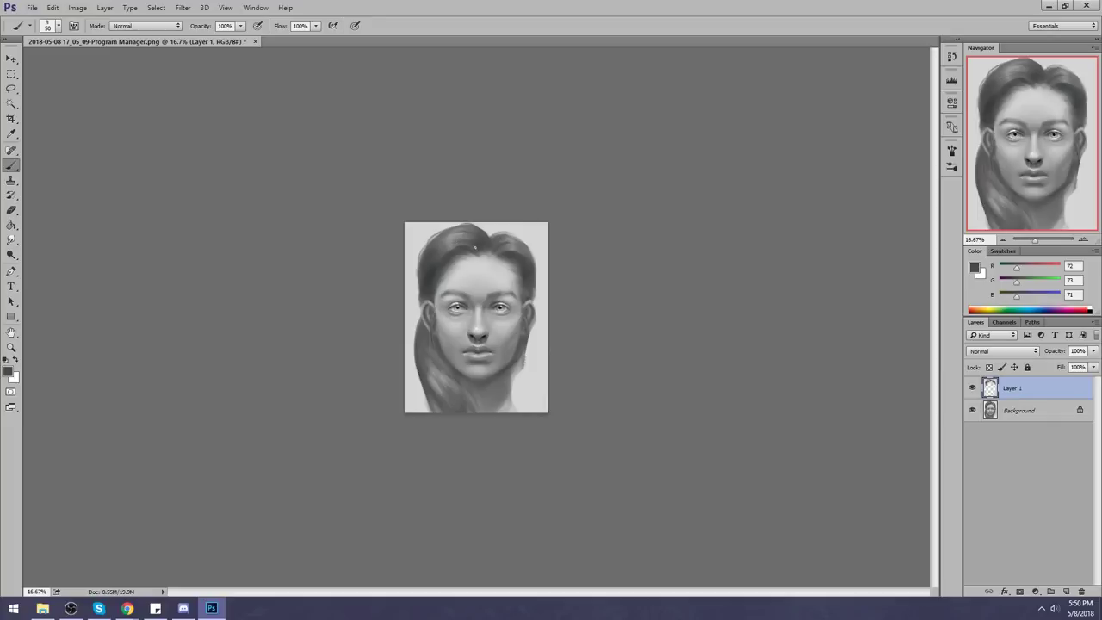
key(z)
drag(399, 209, 551, 348)
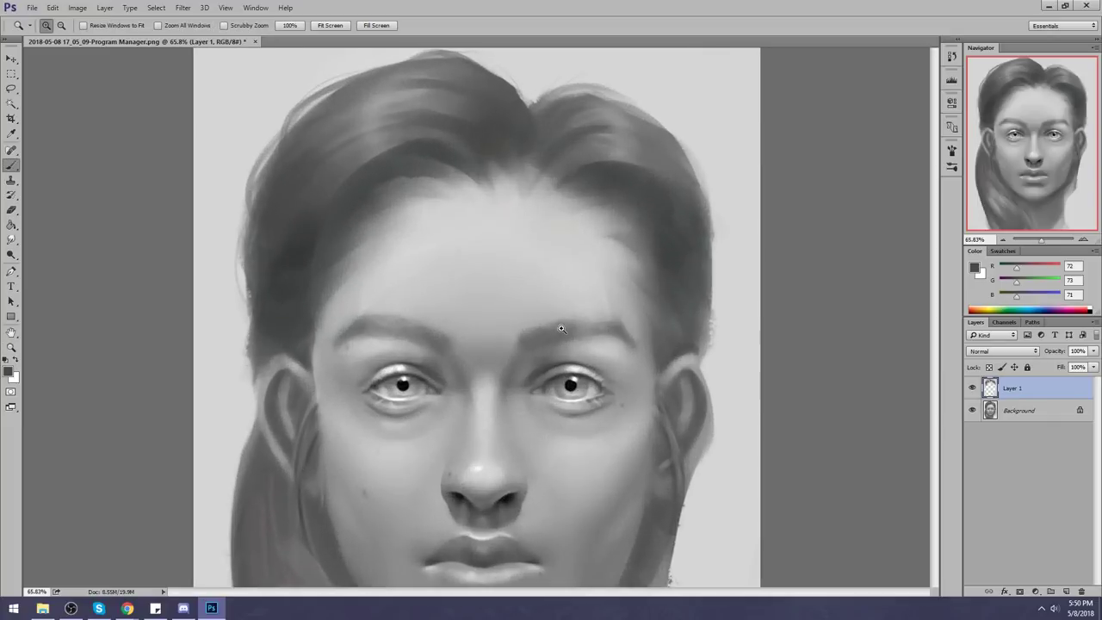
key(b)
alt+click(417, 113)
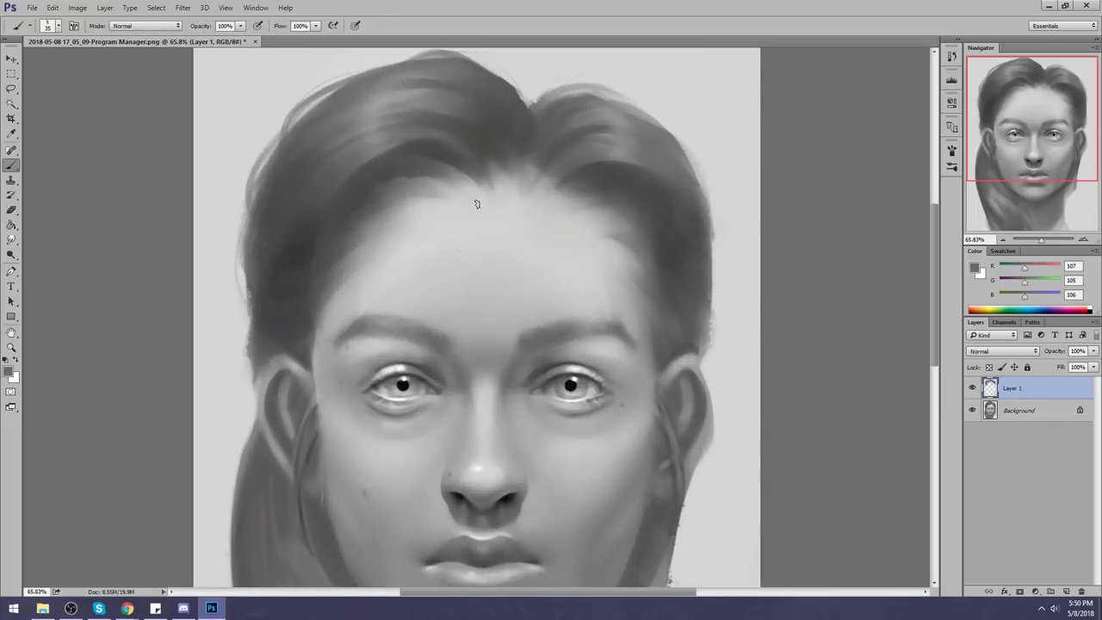
key(ctrl+minus)
key(ctrl+minus)
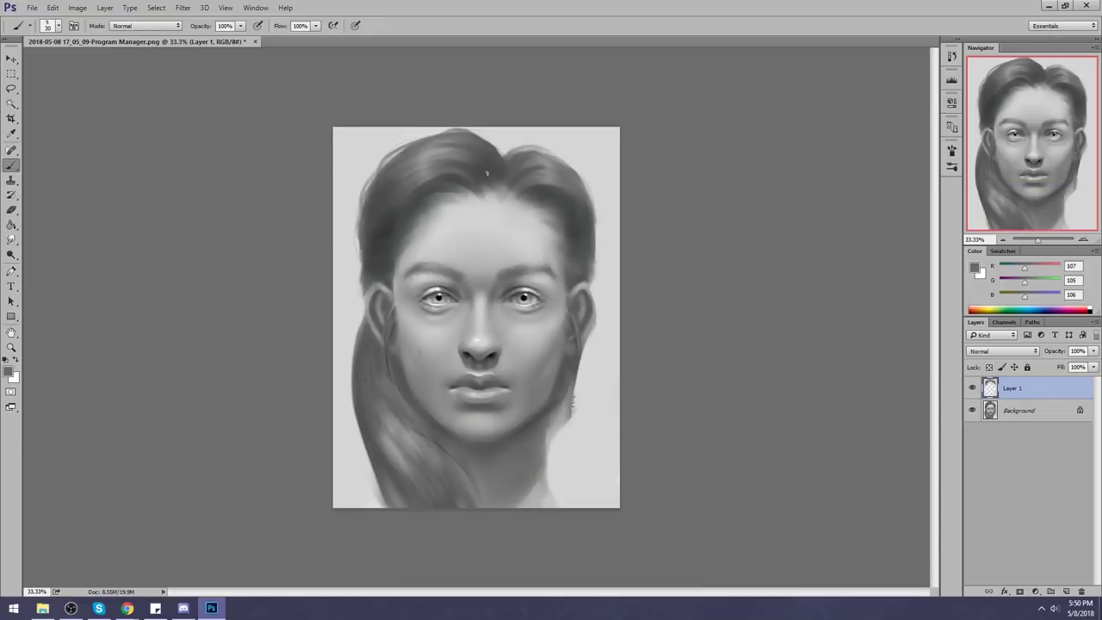
alt+click(420, 172)
key(ctrl+z)
alt+click(462, 165)
alt+click(434, 180)
Step: Draw three thin vertical sample strokes on the light background beside the neck with a size 9 brush
drag(567, 425, 571, 456)
mouse_move(577, 425)
mouse_down()
mouse_move(581, 452)
mouse_move(597, 449)
mouse_move(571, 473)
mouse_up()
key(ctrl+alt+z)
key(ctrl+alt+z)
key(ctrl+z)
mouse_move(586, 438)
mouse_down()
mouse_move(584, 472)
mouse_move(599, 468)
mouse_up()
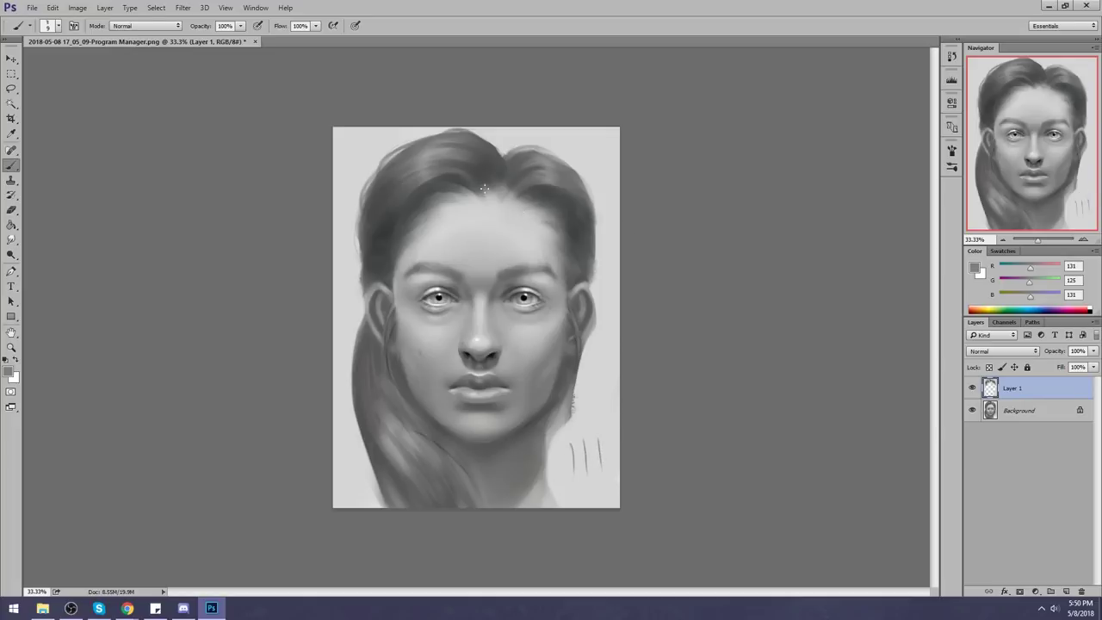
Step: Switch to a different brush tip at size 15 and try a light strand through the highlight left of the parting
alt+click(441, 169)
right_click(480, 217)
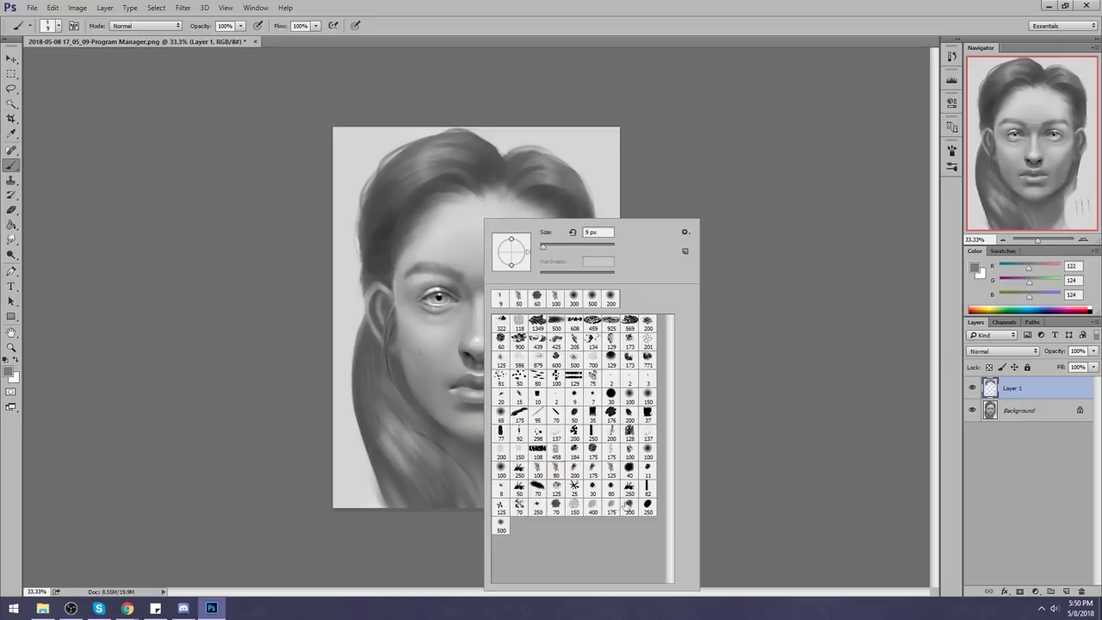
double_click(593, 487)
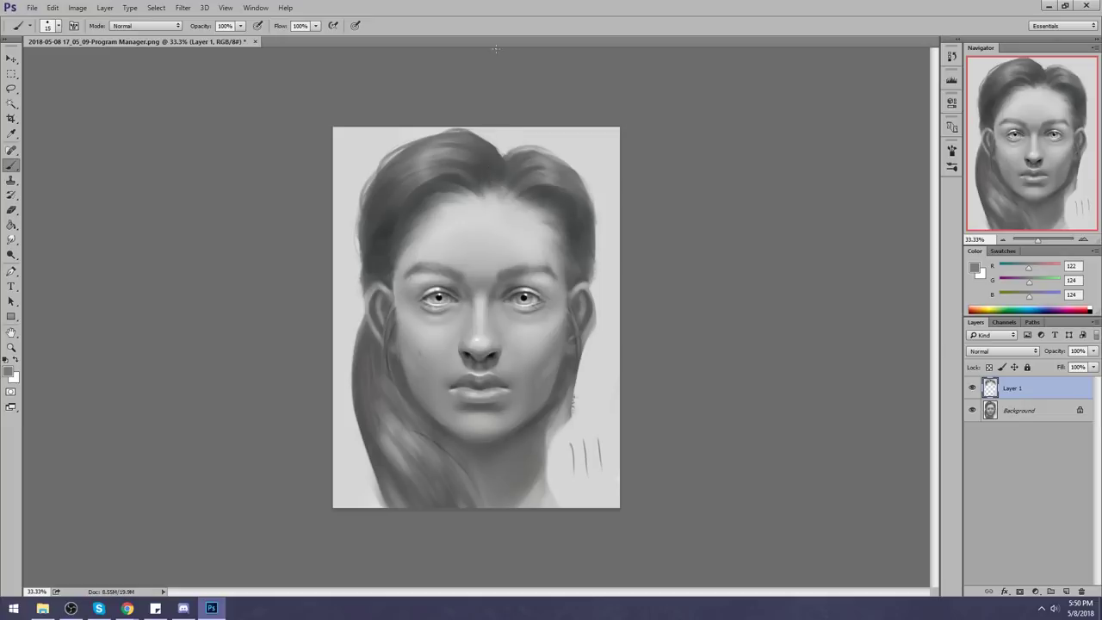
alt+click(432, 178)
alt+click(431, 162)
drag(447, 176, 396, 220)
Step: Add a new layer and paint a thin light strand with a dark accent along the hair sweep left of the parting
click(1065, 592)
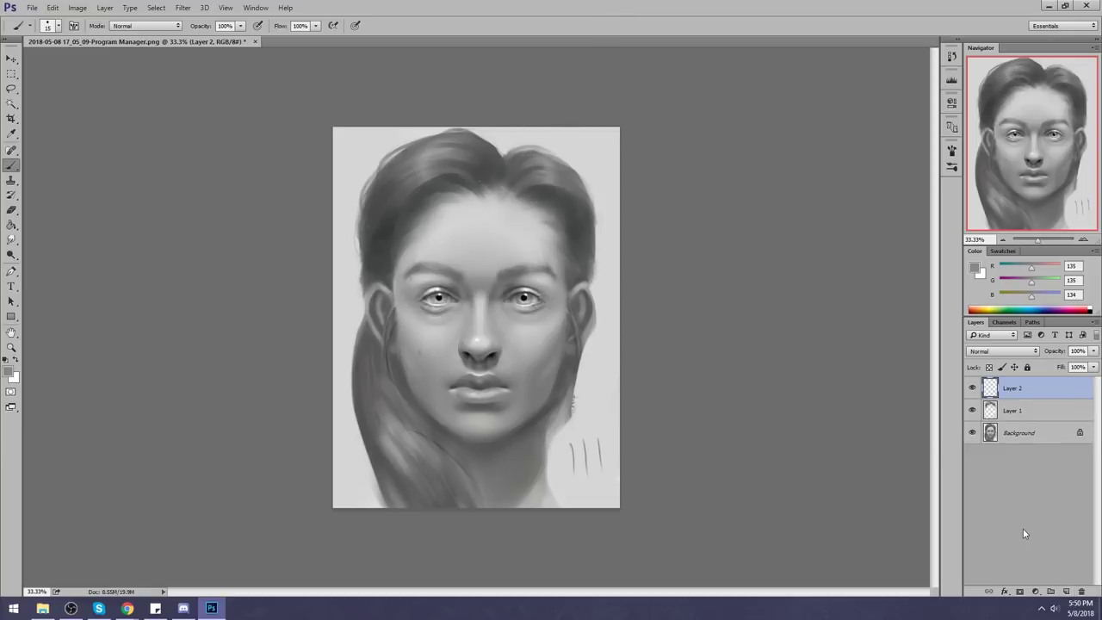
alt+click(430, 171)
drag(455, 173, 403, 203)
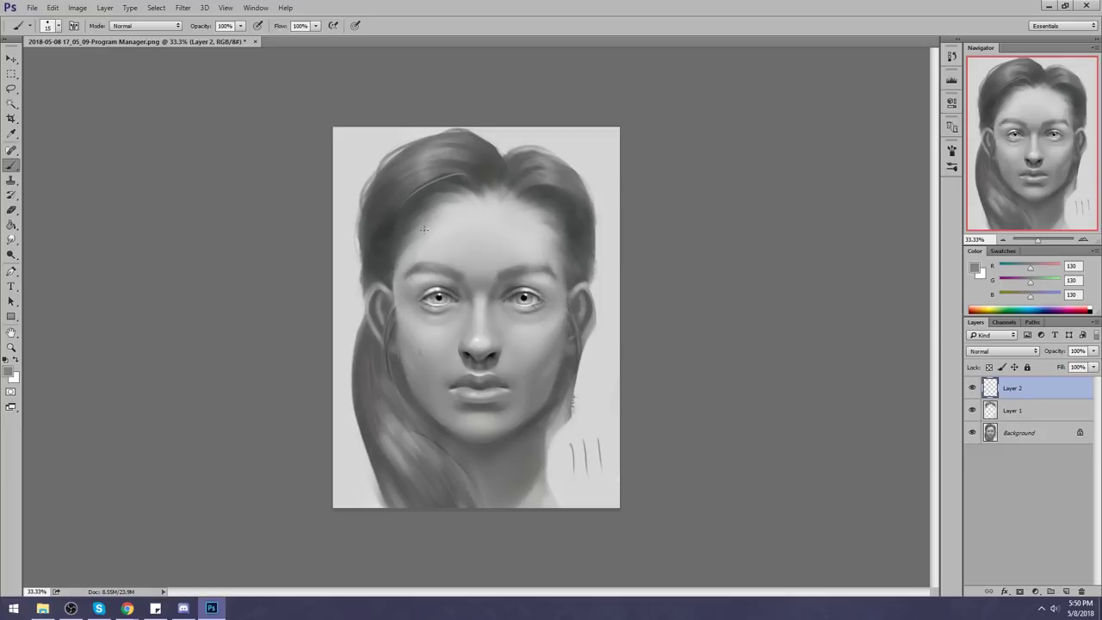
alt+click(472, 161)
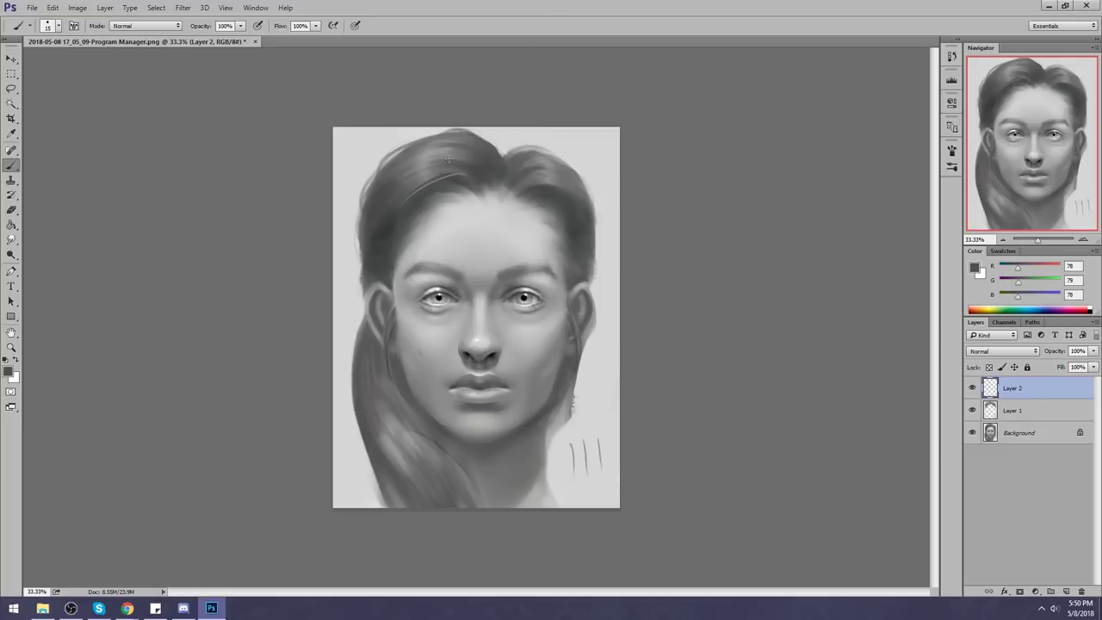
drag(456, 162, 413, 166)
key(ctrl+z)
Step: Paint thin strands through the hair right of the parting with grays sampled from the highlight there
key(ctrl+minus)
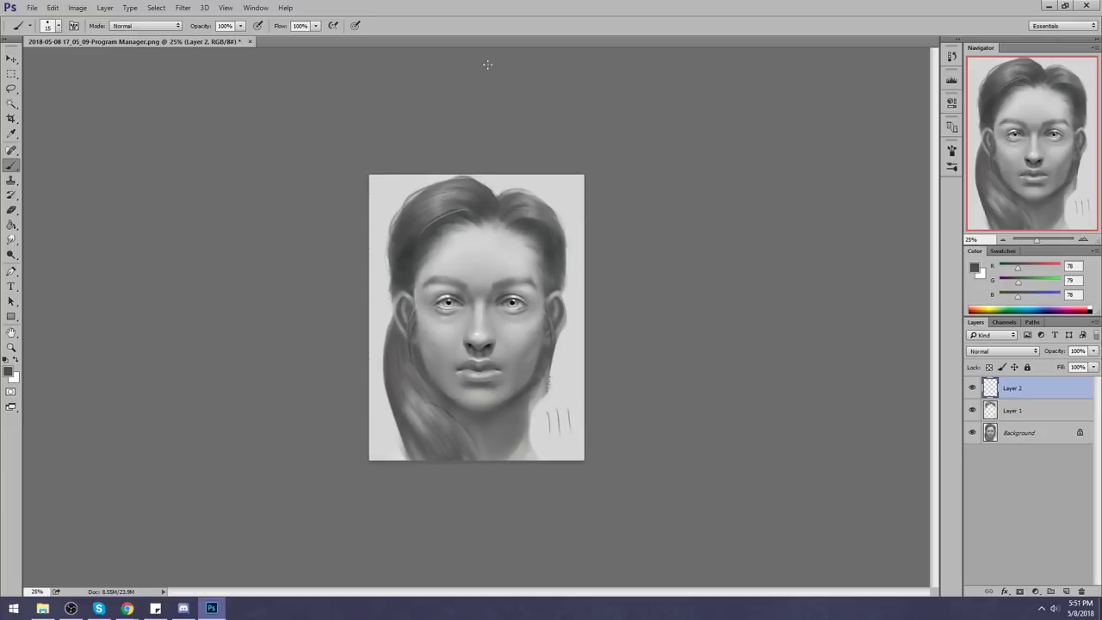
alt+click(525, 214)
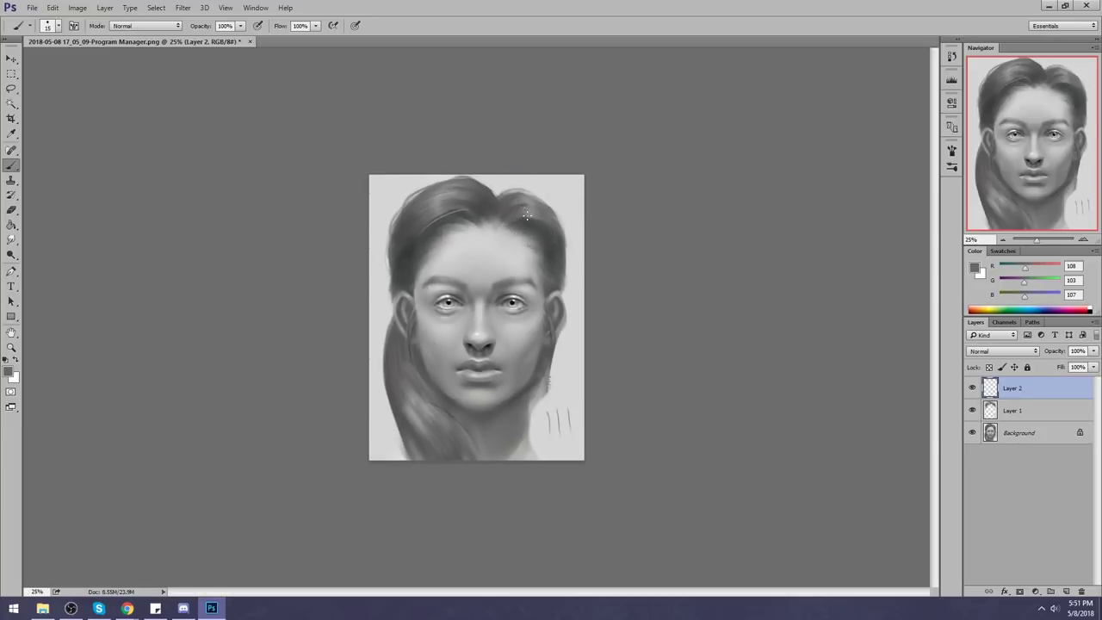
alt+click(521, 203)
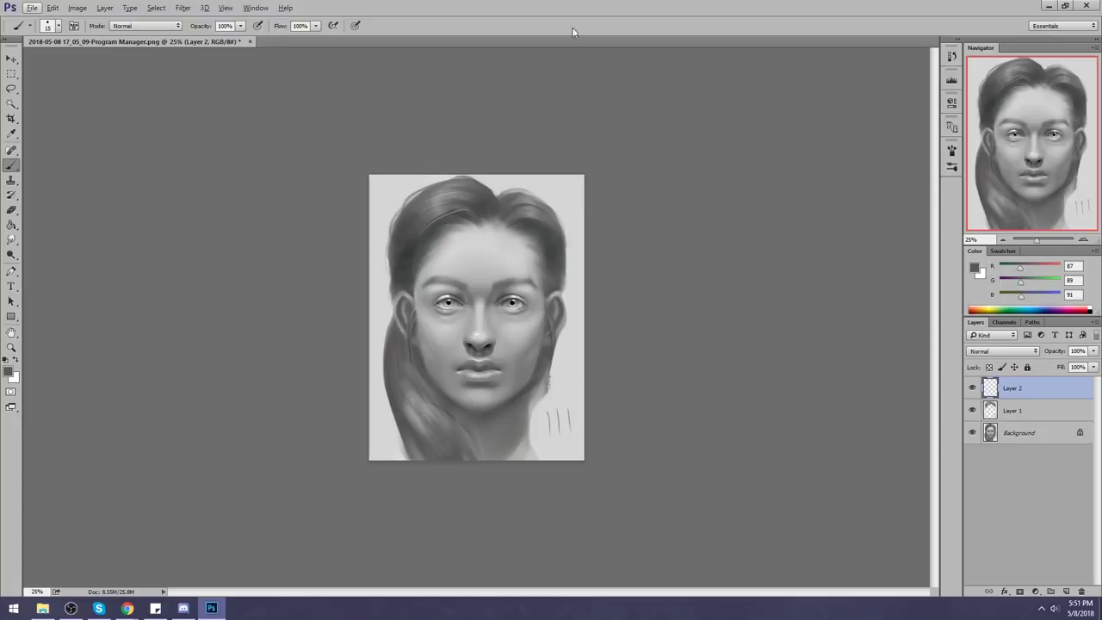
Step: Draw a second row of three short sample strokes in a lighter gray sampled from the hair, below the existing ones beside the neck
alt+click(526, 200)
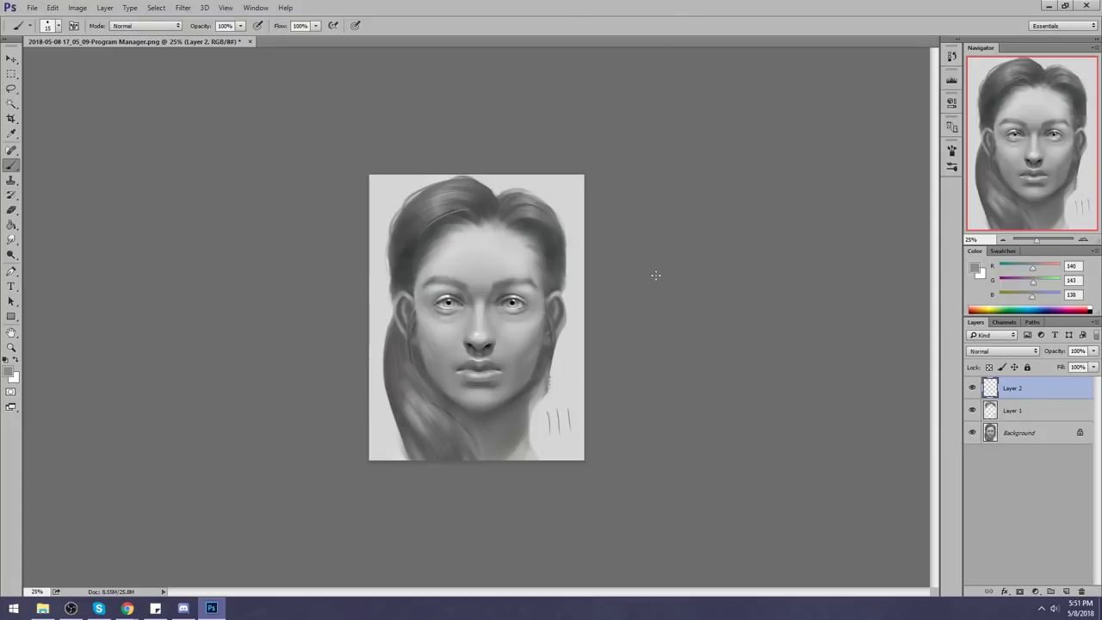
key(z)
drag(350, 169, 592, 256)
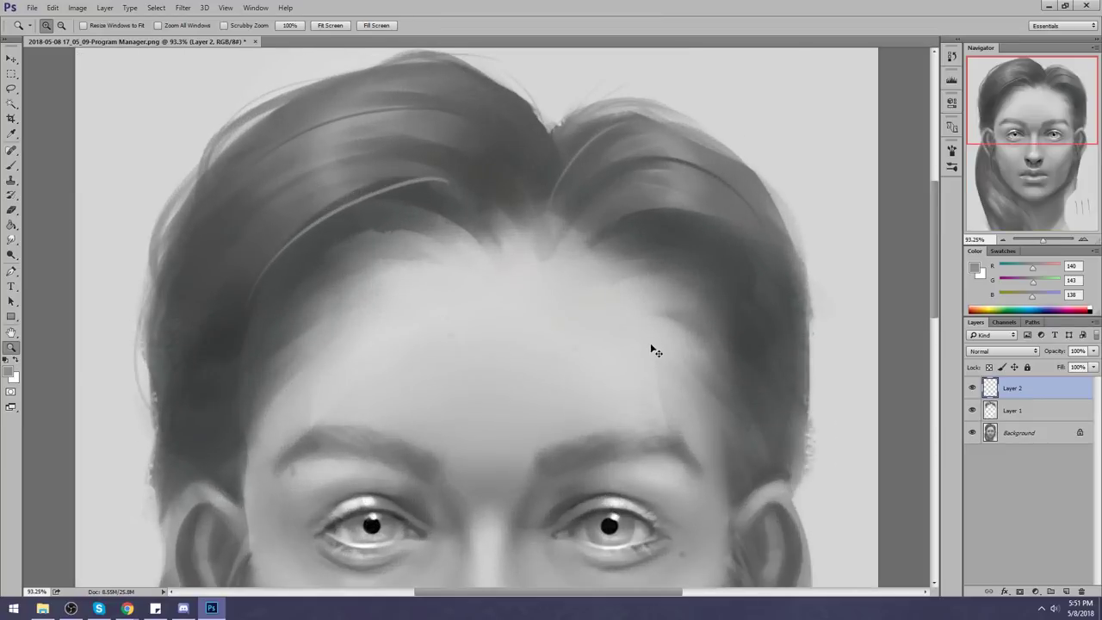
drag(652, 349, 542, 214)
key(b)
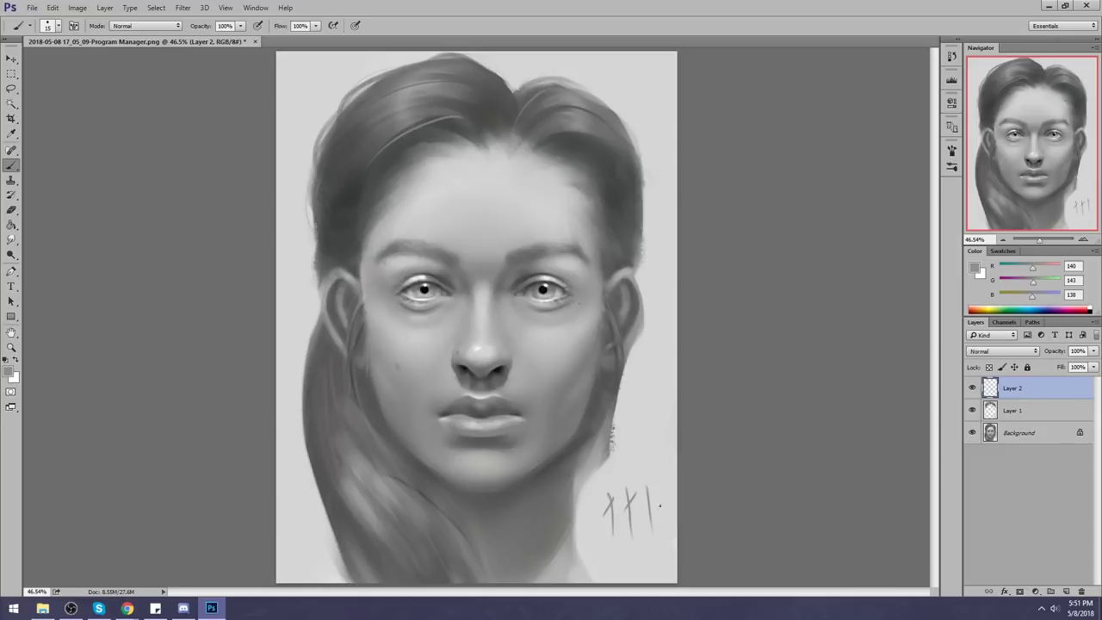
drag(618, 559, 621, 578)
drag(636, 549, 641, 575)
drag(654, 542, 655, 572)
drag(645, 472, 652, 547)
drag(655, 473, 675, 582)
key(ctrl+alt+z)
key(ctrl+alt+z)
Step: Set the eraser to a soft round tip and enlarge it to 250 px, keeping 35% opacity
key(e)
right_click(566, 167)
click(713, 345)
click(811, 319)
key(bracketright)
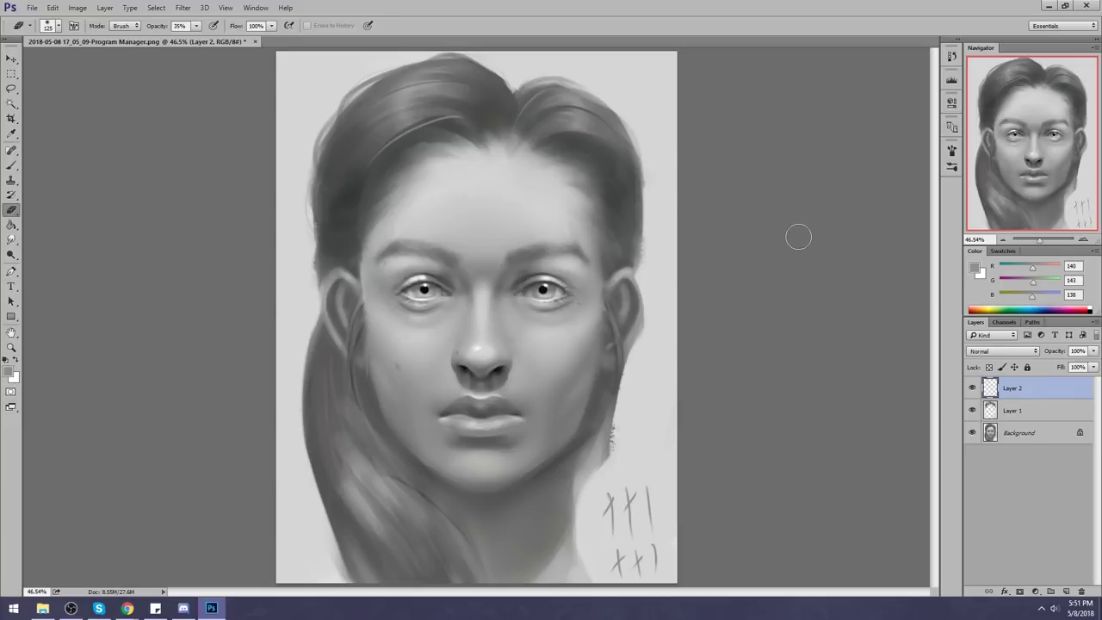
key(bracketright)
key(bracketright)
key(bracketright)
key(bracketright)
key(bracketright)
key(bracketright)
key(bracketright)
key(bracketright)
key(bracketright)
key(bracketleft)
key(bracketleft)
key(bracketleft)
key(bracketleft)
key(bracketleft)
key(o)
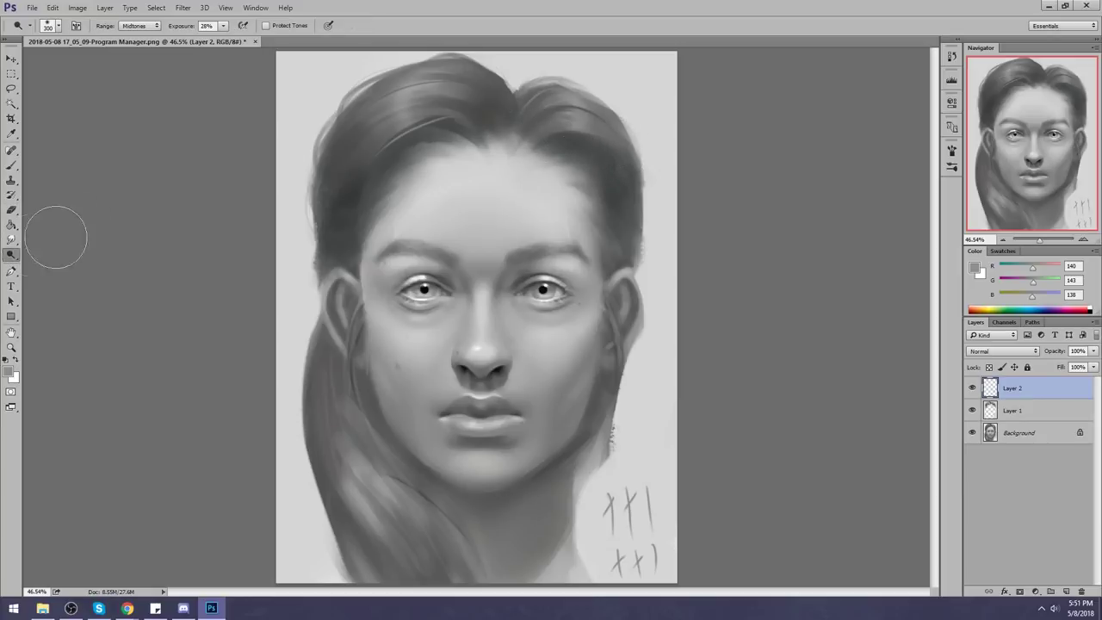
key(bracketleft)
key(bracketleft)
Step: Sample a dark gray from the hair left of the parting and lock the transparent pixels of Layer 2
key(b)
alt+click(452, 118)
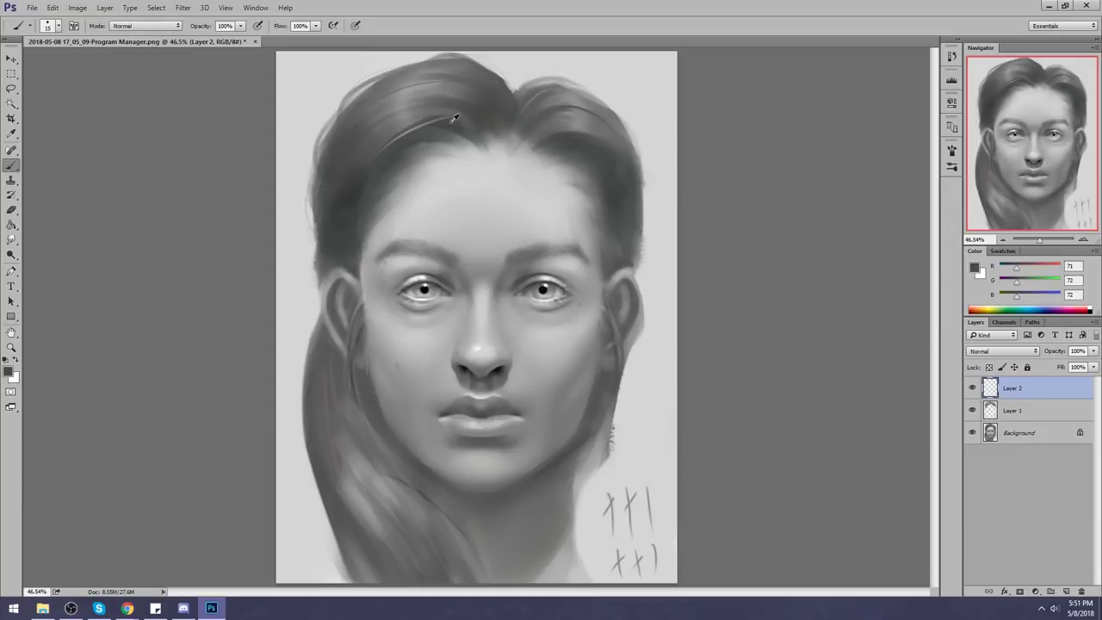
key(e)
click(988, 368)
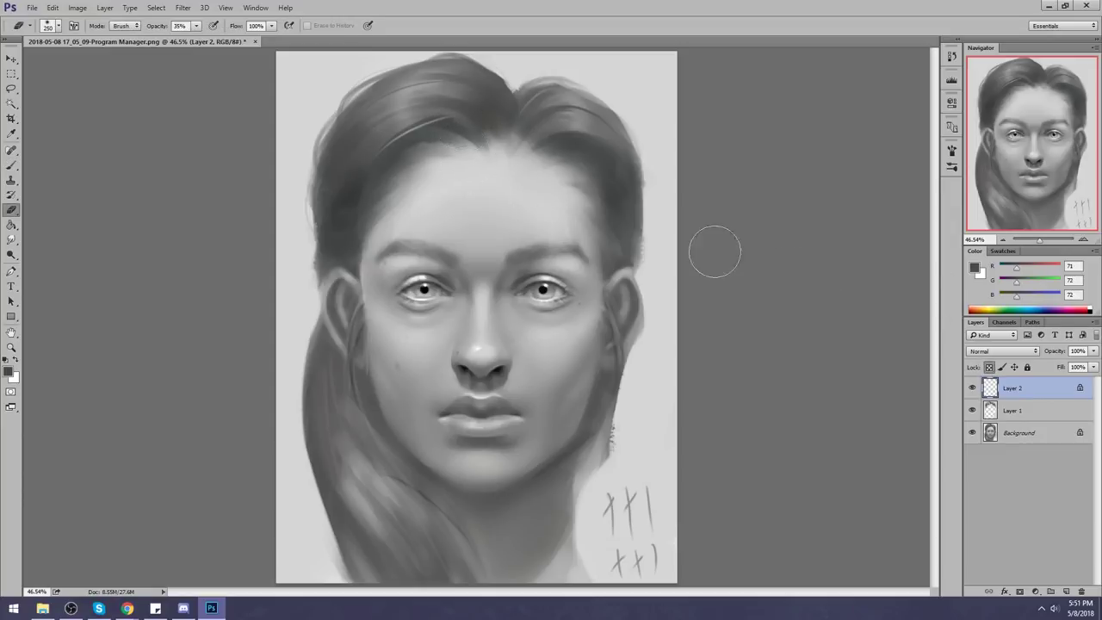
Step: Tint the painted strands around the parting dark gray with a soft round brush enlarged to 300 px
key(b)
right_click(465, 164)
click(601, 315)
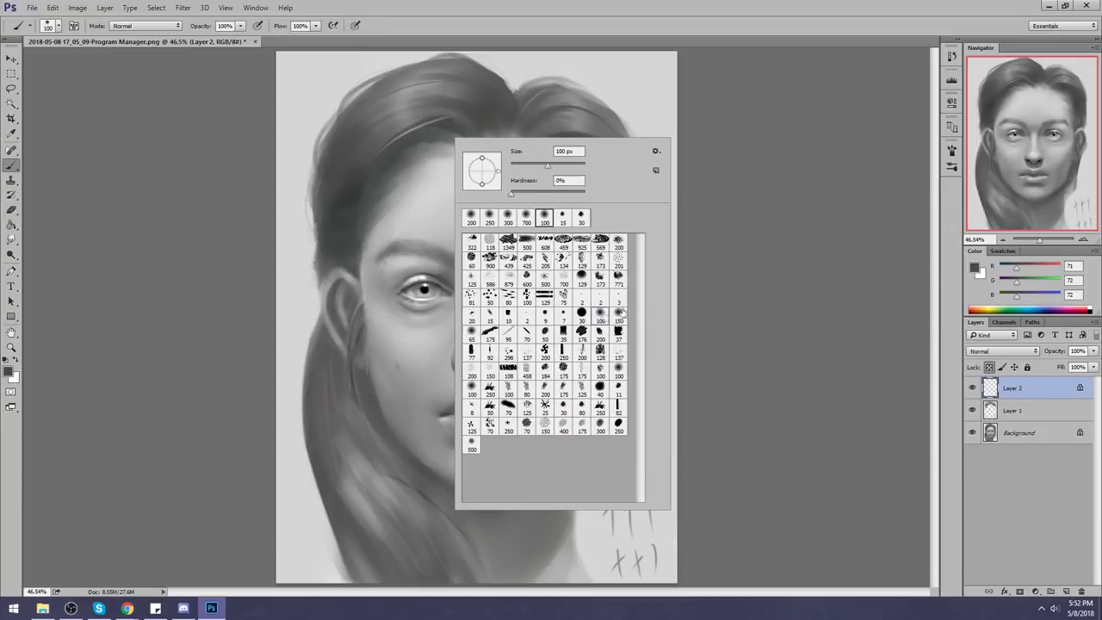
click(782, 271)
key(bracketright)
key(bracketright)
key(bracketright)
key(bracketright)
key(bracketright)
key(bracketright)
mouse_move(463, 126)
mouse_down()
mouse_move(452, 128)
mouse_move(497, 103)
mouse_up()
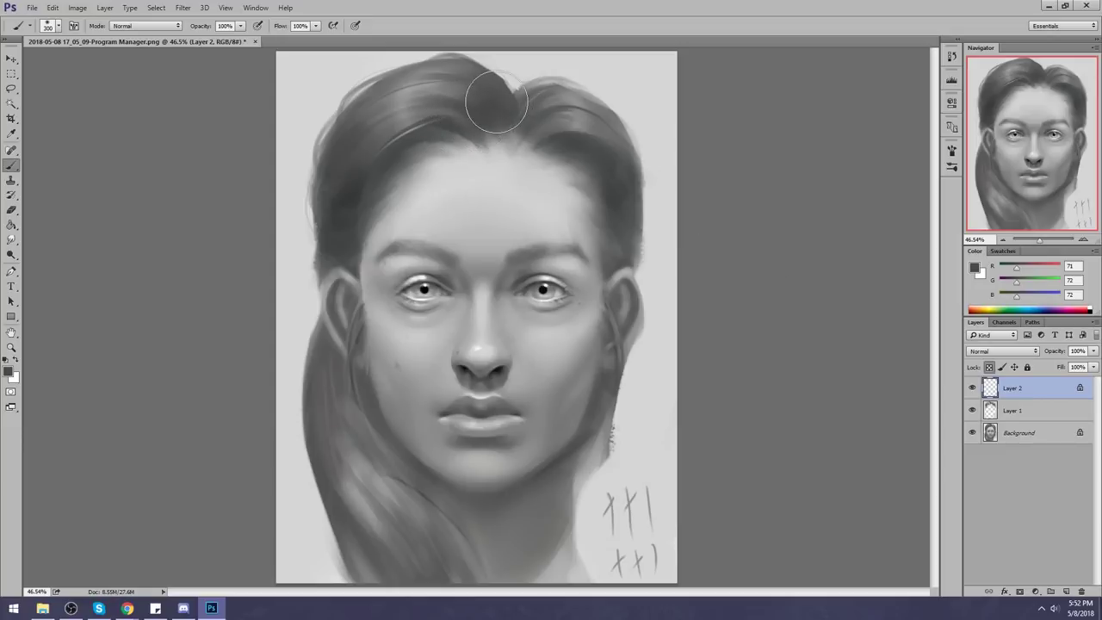
Step: Recolor the strands on both sides of the parting with grays sampled from the hair and the light background
alt+click(371, 146)
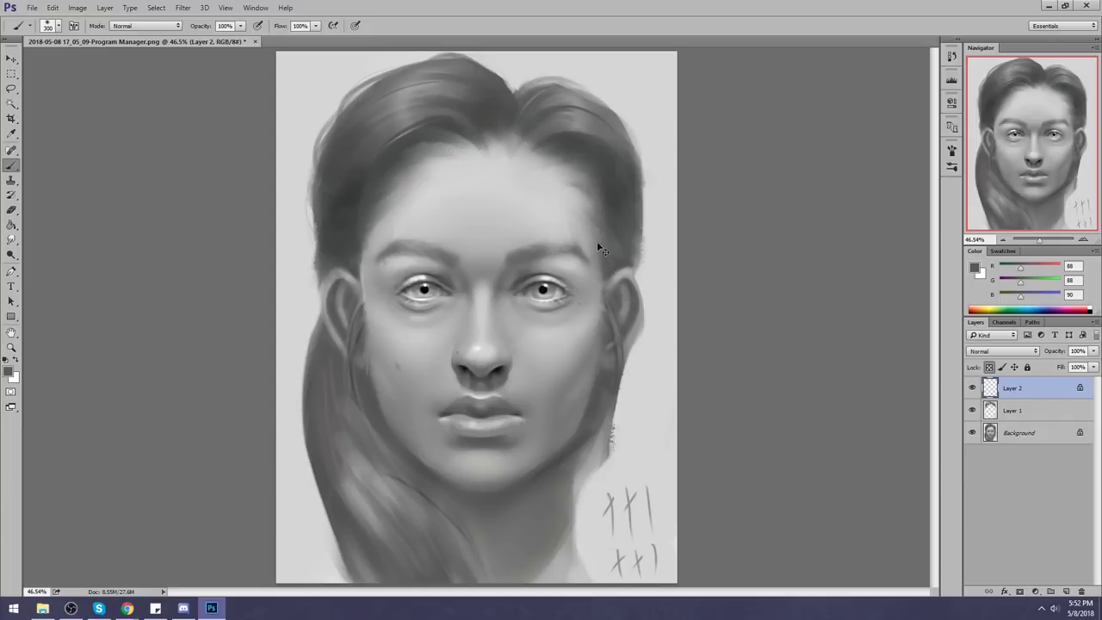
key(ctrl+minus)
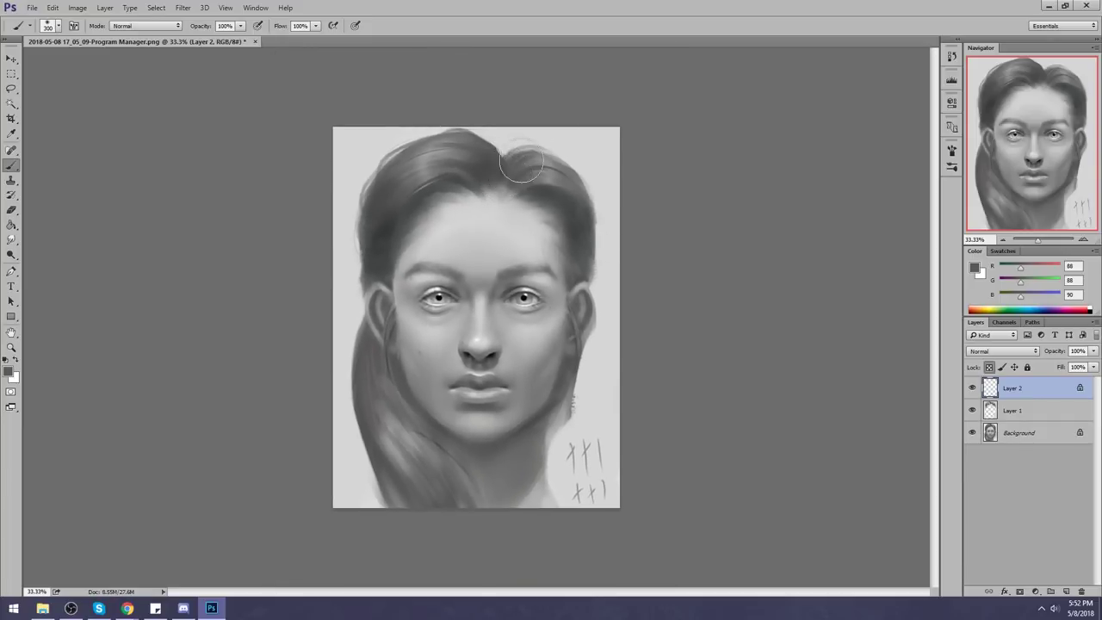
alt+click(546, 160)
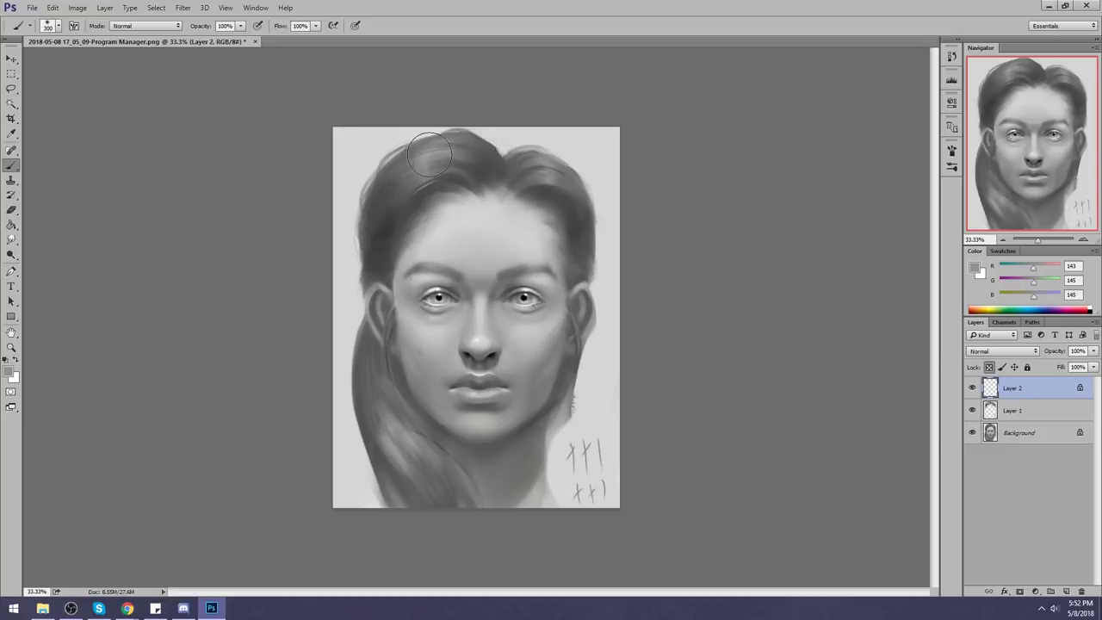
alt+click(534, 140)
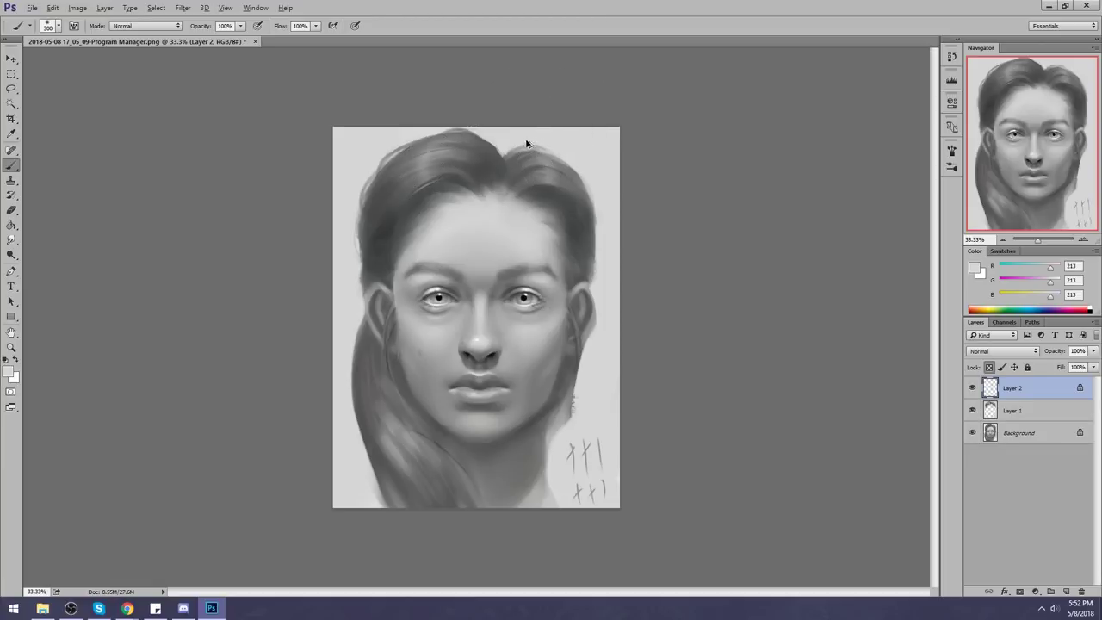
key(m)
right_click(480, 212)
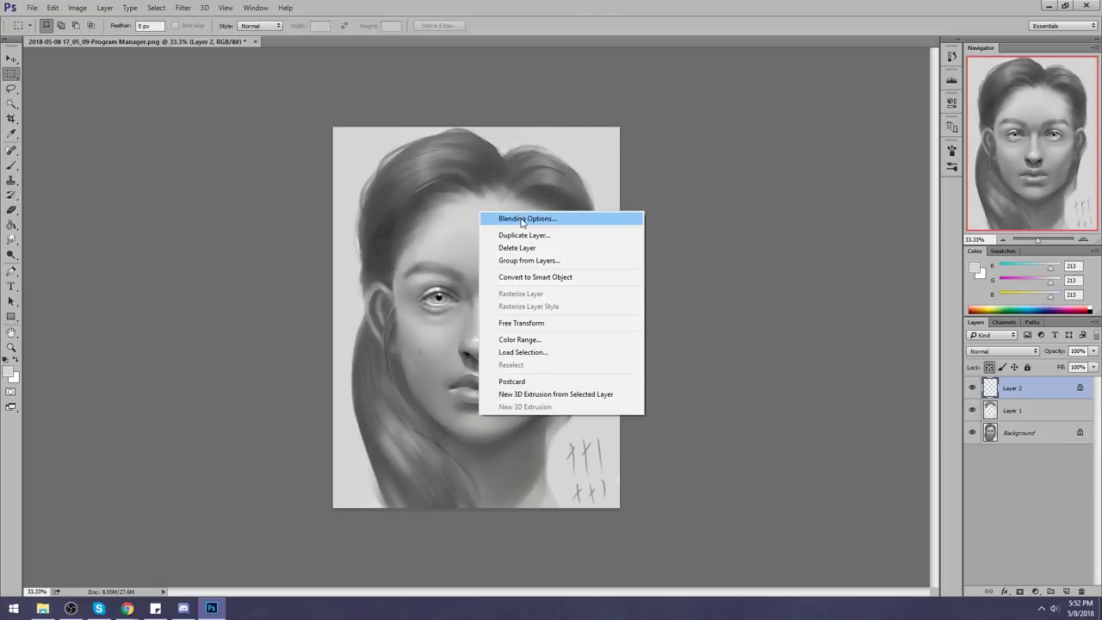
click(523, 219)
key(Escape)
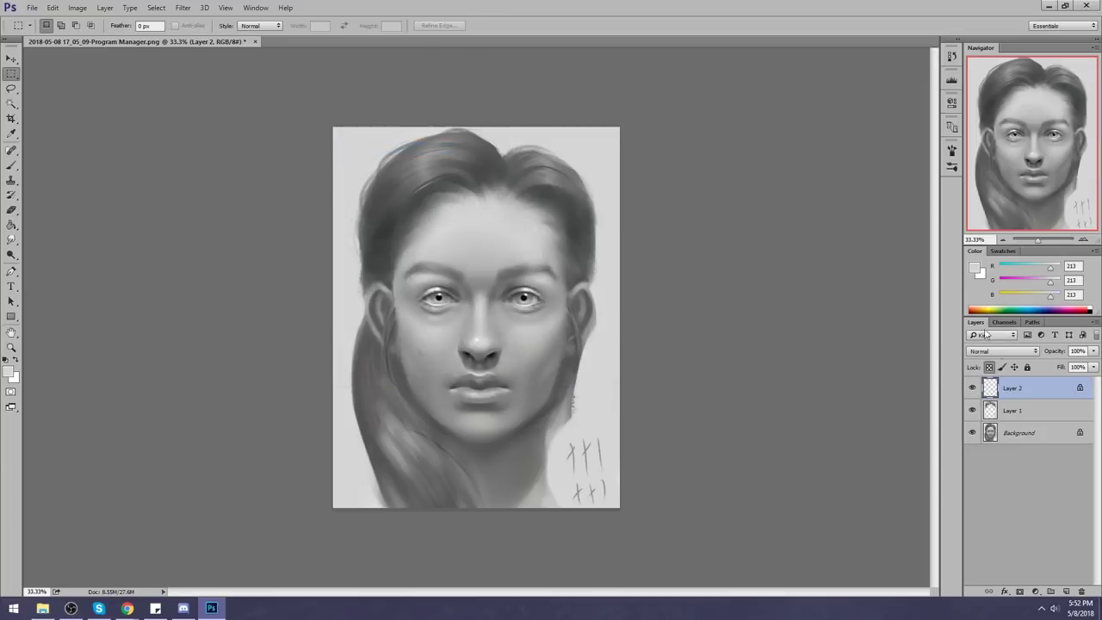
Step: Check Layer 2 by hiding and showing it, and merge both hair layers down into the Background
click(971, 388)
click(972, 388)
right_click(1024, 415)
click(952, 416)
right_click(1017, 393)
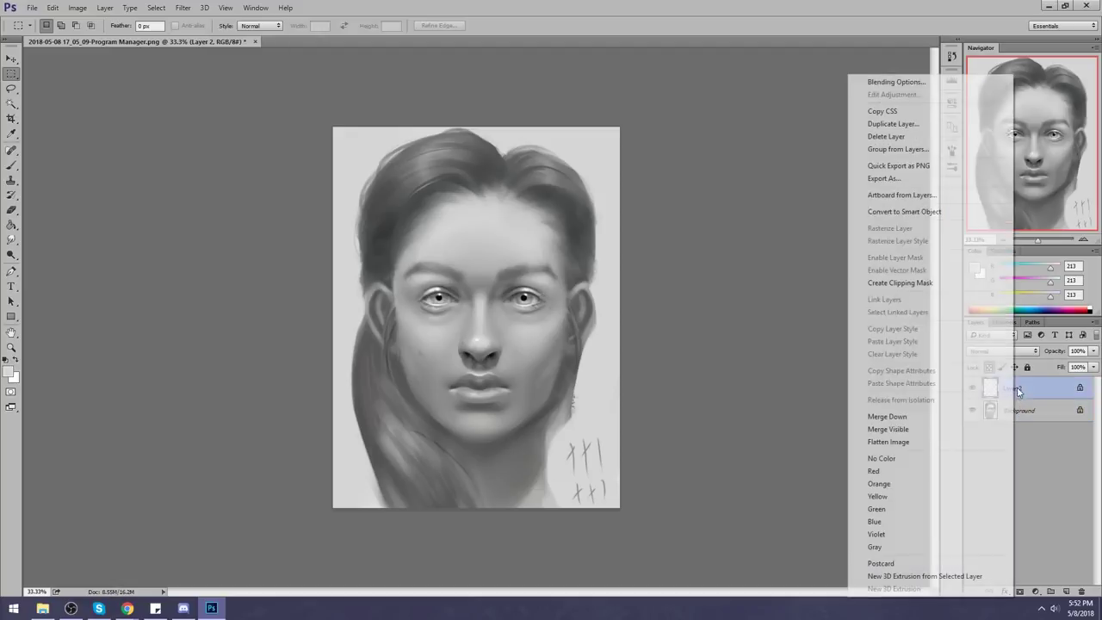
click(890, 417)
Step: Switch to the Blur tool at 50% strength and enlarge its brush tip
click(13, 241)
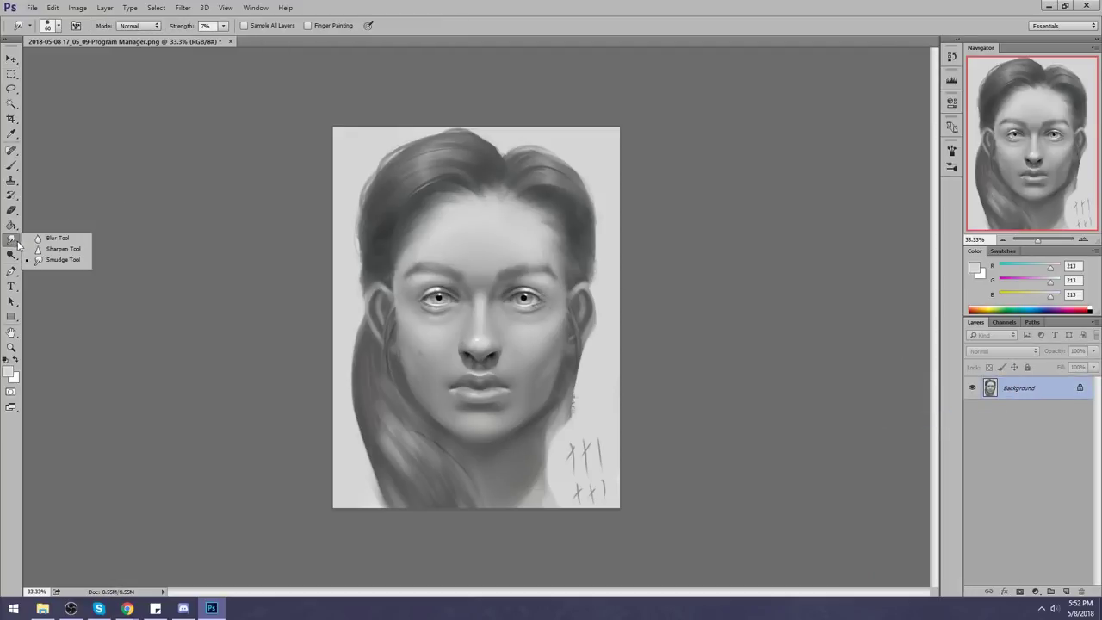
click(58, 238)
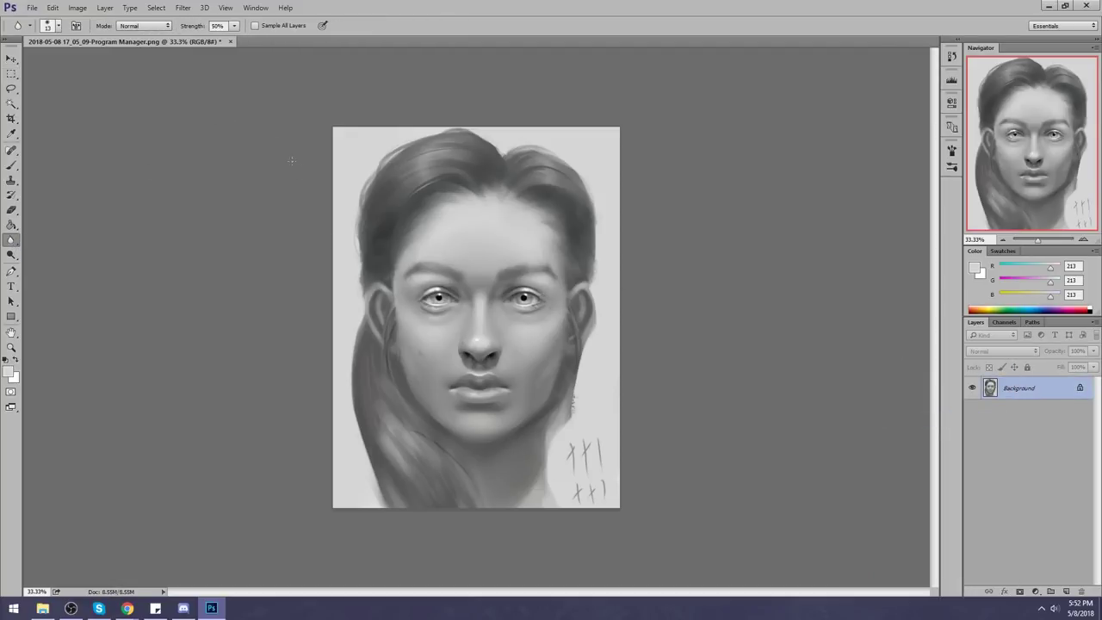
key(])
key(])
key(])
key(])
key(])
key(])
key(])
key(])
key(])
Step: Choose the textured 80 px brush tip, reduce it to 25 px and paint a sampled-gray strand through the highlight left of the parting
key(b)
right_click(487, 162)
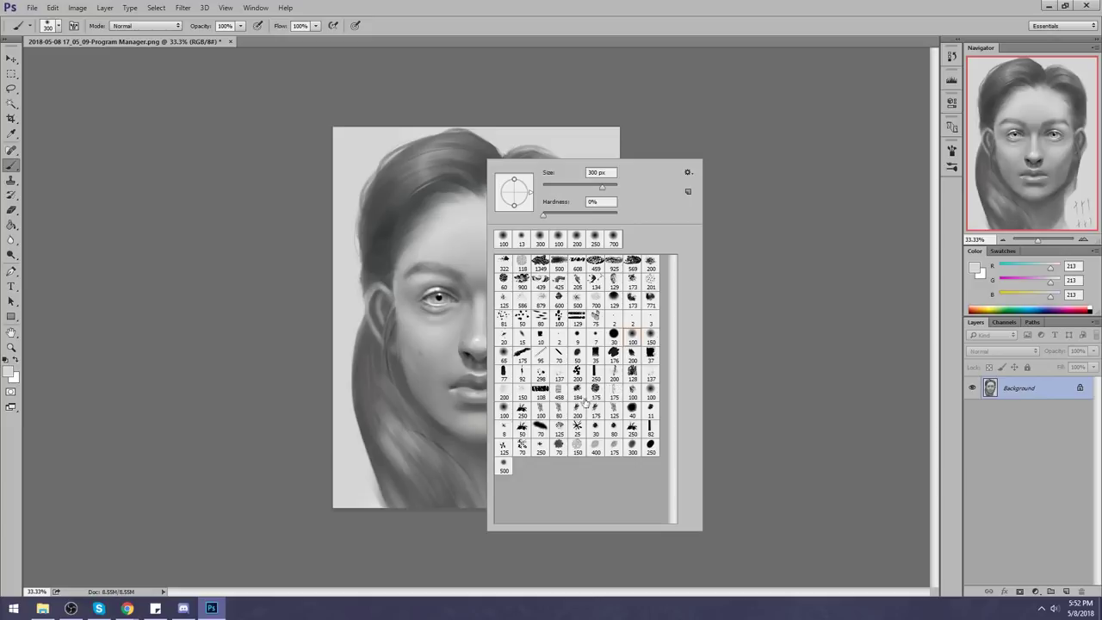
click(559, 410)
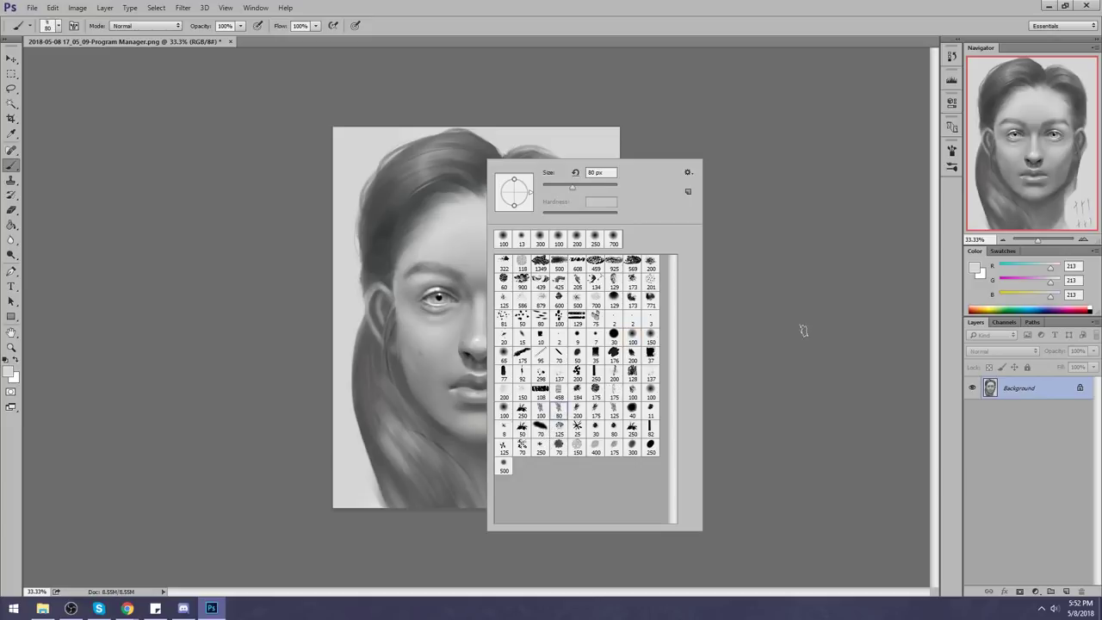
click(803, 331)
alt+click(465, 148)
drag(462, 149, 408, 163)
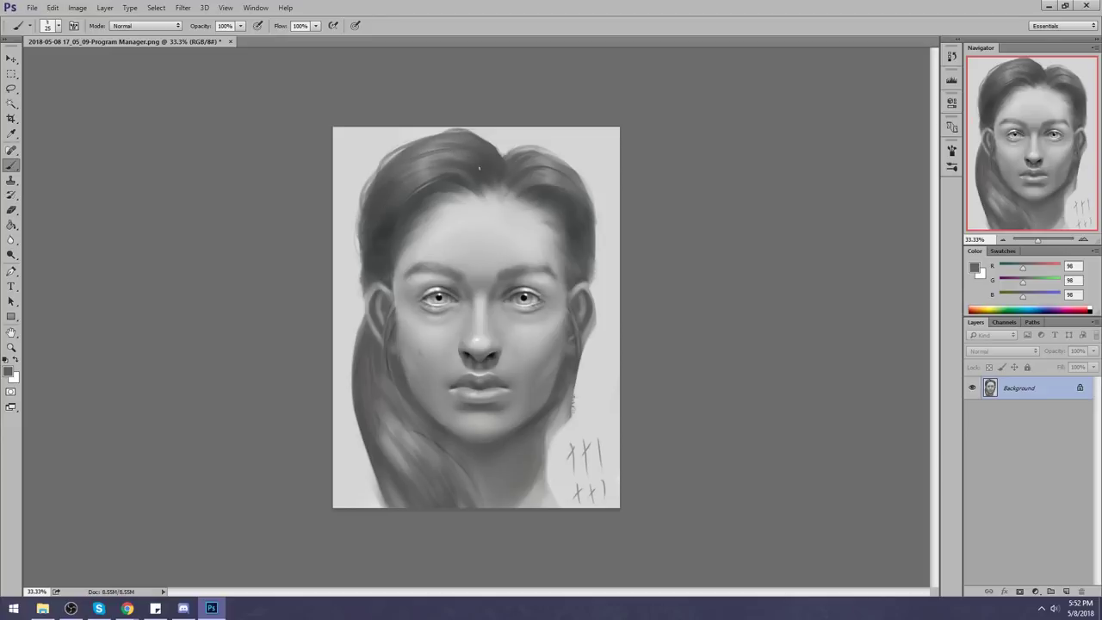
Step: Paint strands right of the parting and down the hair at the left temple with grays sampled from the nearby hair
alt+click(461, 159)
alt+click(513, 192)
alt+click(551, 196)
drag(535, 182, 571, 189)
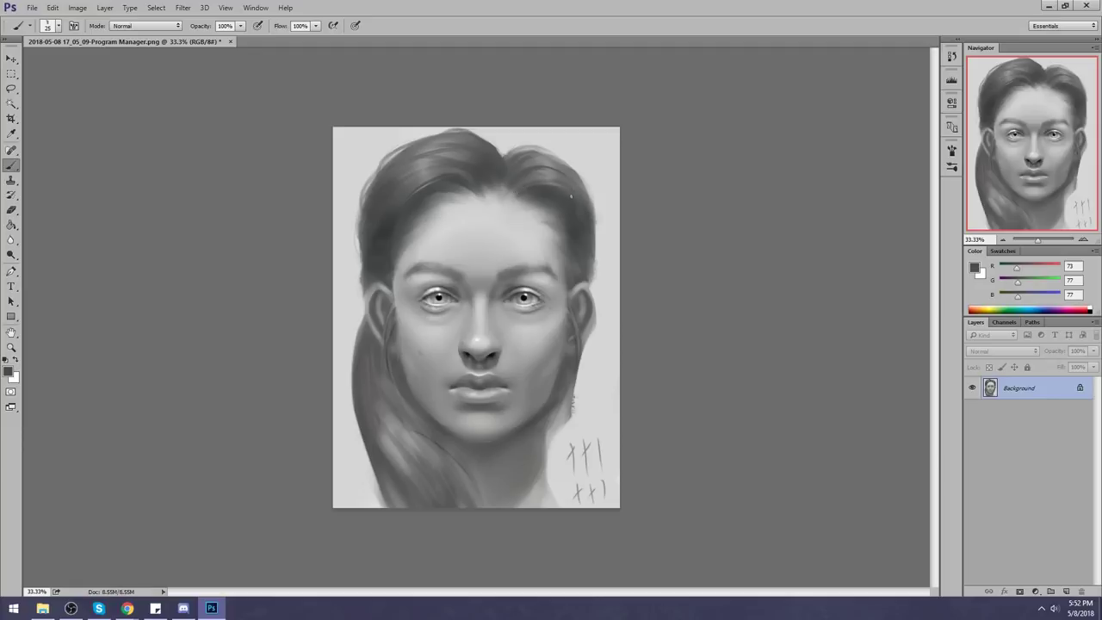
alt+click(419, 176)
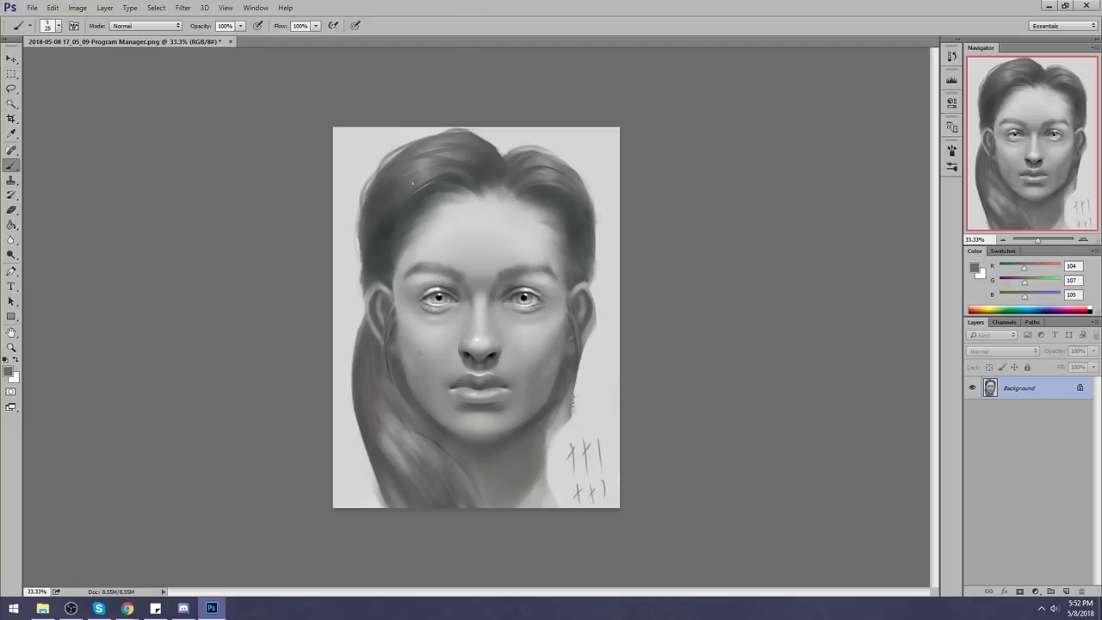
drag(410, 197, 396, 245)
Step: Widen the outer contour of the long lock below the left ear with strokes of a dark gray sampled from it
alt+click(377, 454)
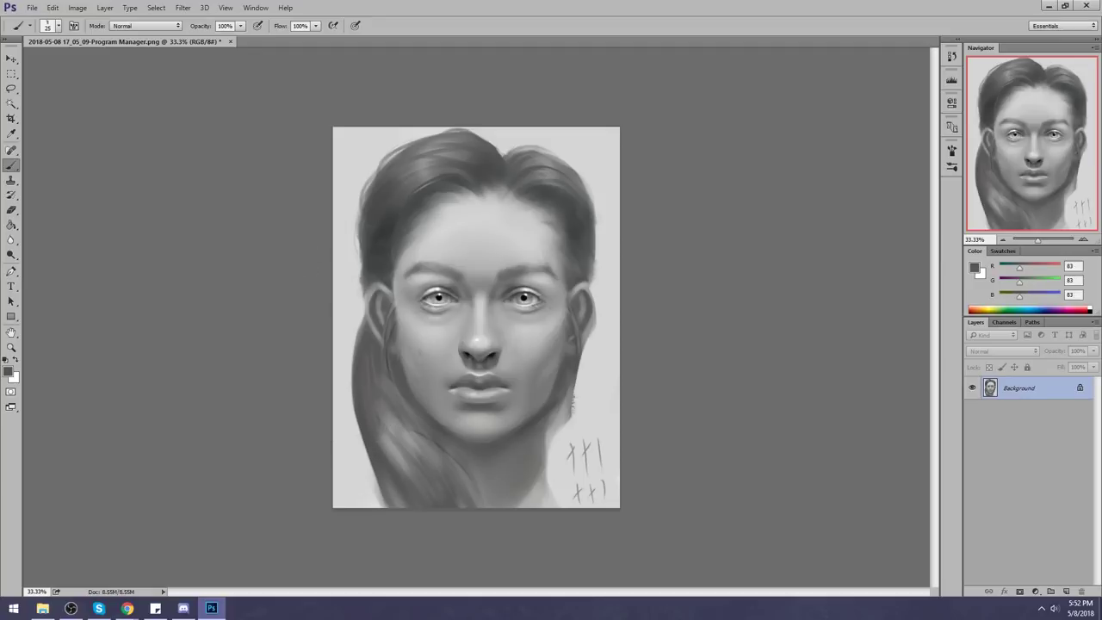
mouse_move(365, 327)
mouse_down()
mouse_move(353, 374)
mouse_move(360, 346)
mouse_move(351, 437)
mouse_up()
mouse_move(367, 380)
mouse_down()
mouse_move(348, 456)
mouse_move(372, 506)
mouse_up()
Step: Enlarge the textured brush and repaint the long lock's outer edge down to the lower canvas border
key(bracketright)
key(bracketright)
key(bracketright)
key(bracketright)
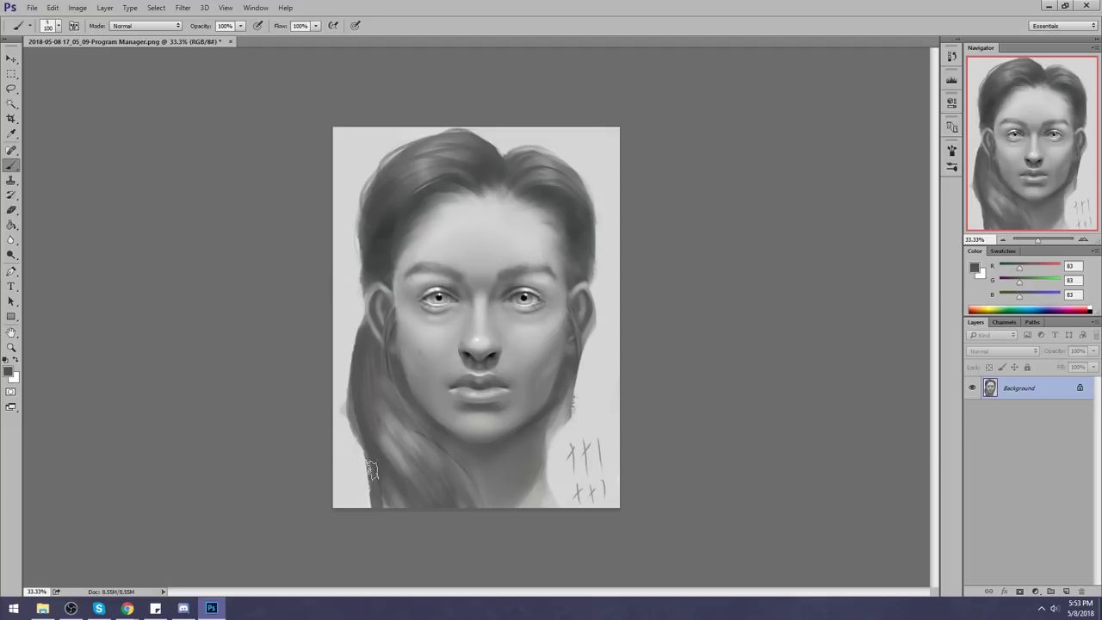
key(ctrl+z)
drag(374, 458, 389, 531)
drag(380, 491, 353, 408)
Step: Undo and redo the last stroke for comparison, and darken the outer bulge of the long lock at size 125
key(ctrl+z)
key(ctrl+z)
key(ctrl+z)
key(ctrl+z)
key(ctrl+z)
drag(365, 439, 355, 407)
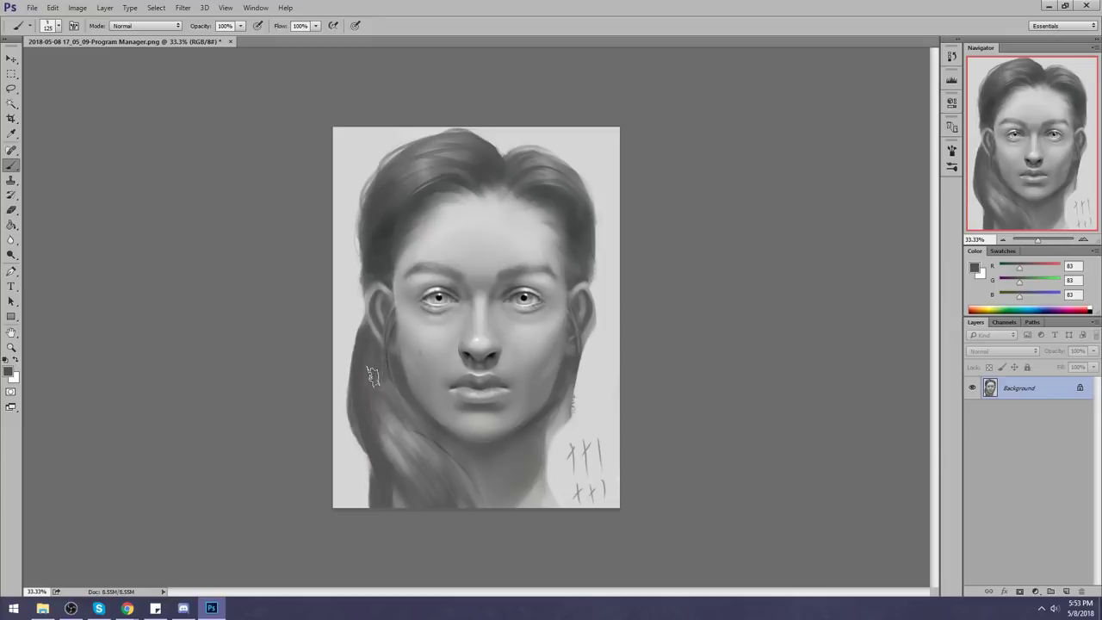
Step: Paint a soft lighter strand down the long lock with a gray sampled from its highlight, redoing the first stroke
alt+click(384, 435)
drag(365, 392, 372, 442)
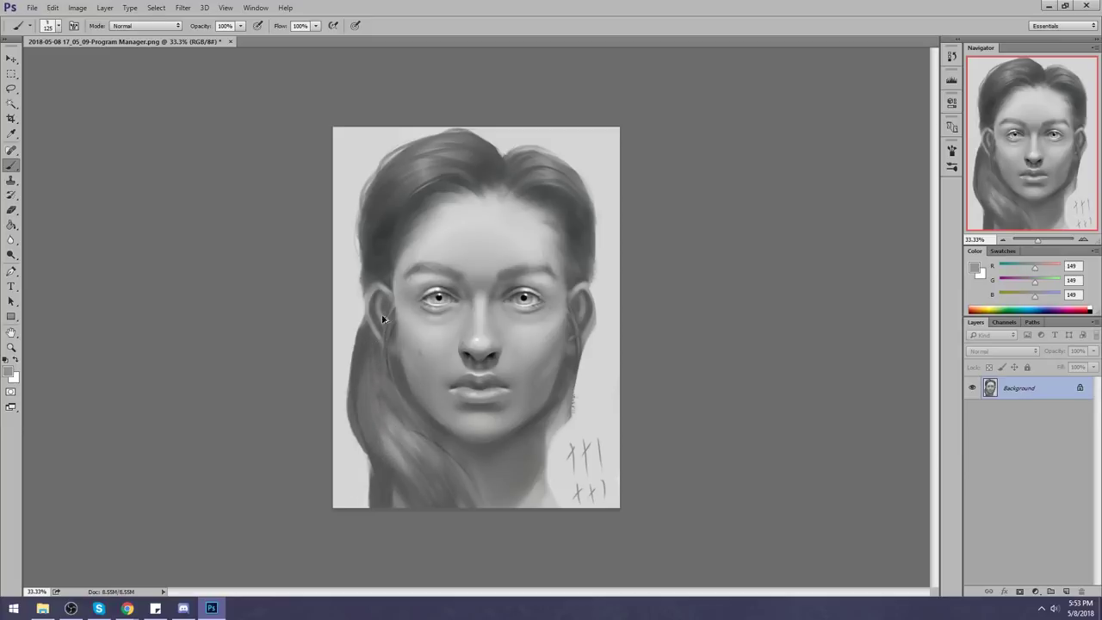
key(ctrl+z)
mouse_move(367, 364)
mouse_down()
mouse_move(380, 456)
mouse_move(364, 413)
mouse_up()
Step: Add thin dark loose strands along the long lock's outer edge with a sampled dark gray and the brush reduced to size 20
alt+click(376, 456)
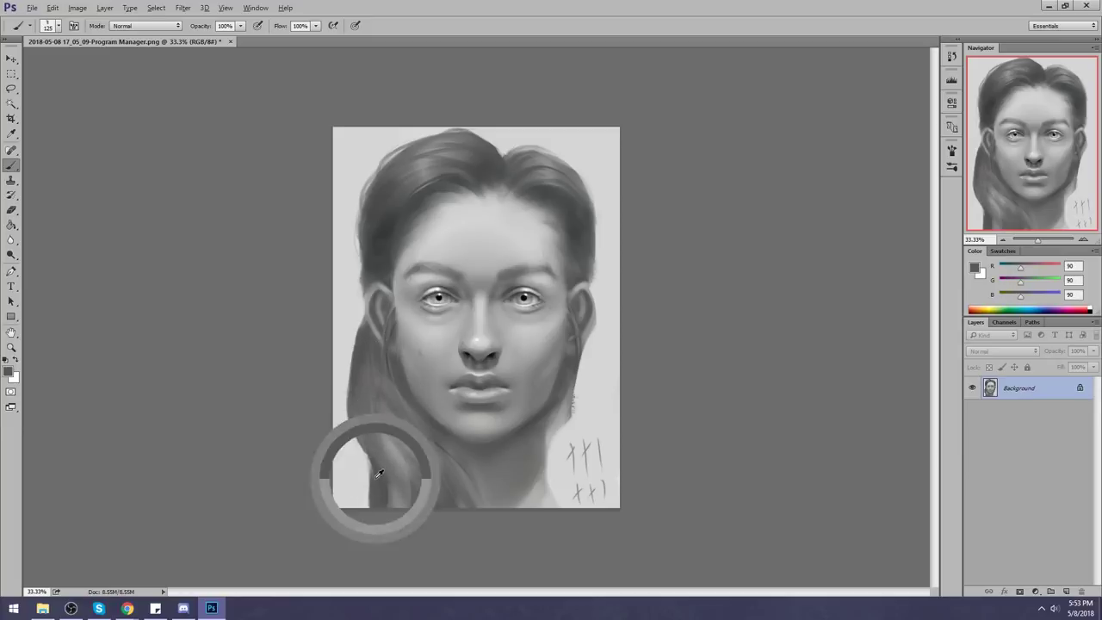
key(bracketleft)
key(bracketleft)
key(bracketleft)
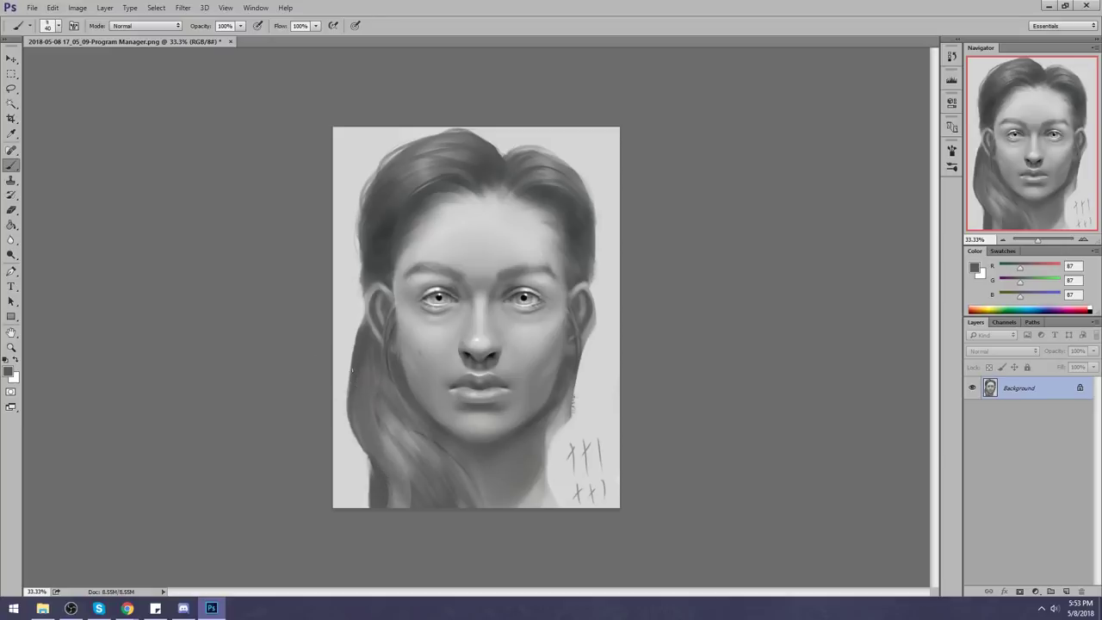
mouse_move(355, 367)
mouse_down()
mouse_move(381, 465)
mouse_move(354, 368)
mouse_up()
alt+click(359, 362)
drag(343, 437, 361, 320)
drag(351, 367, 360, 324)
Step: Sample the light background gray beside the upper left edge of the hair
alt+click(389, 146)
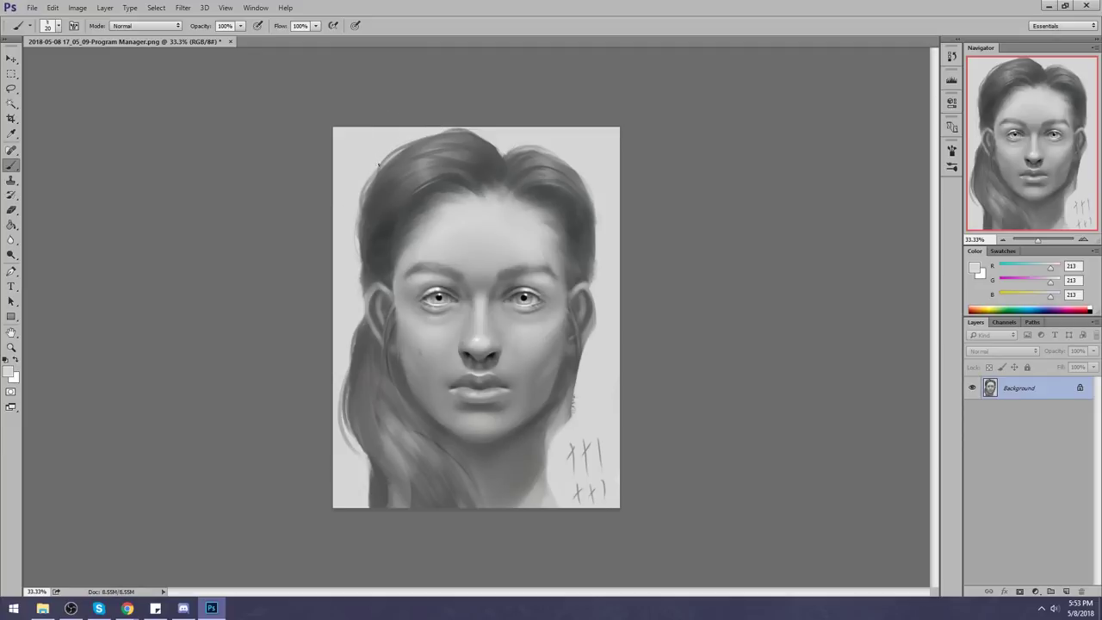
Step: Paint a short mid-grey stroke over the hair at the crown's left edge, using greys sampled from the hair
alt+click(406, 143)
alt+click(407, 148)
drag(415, 143, 393, 157)
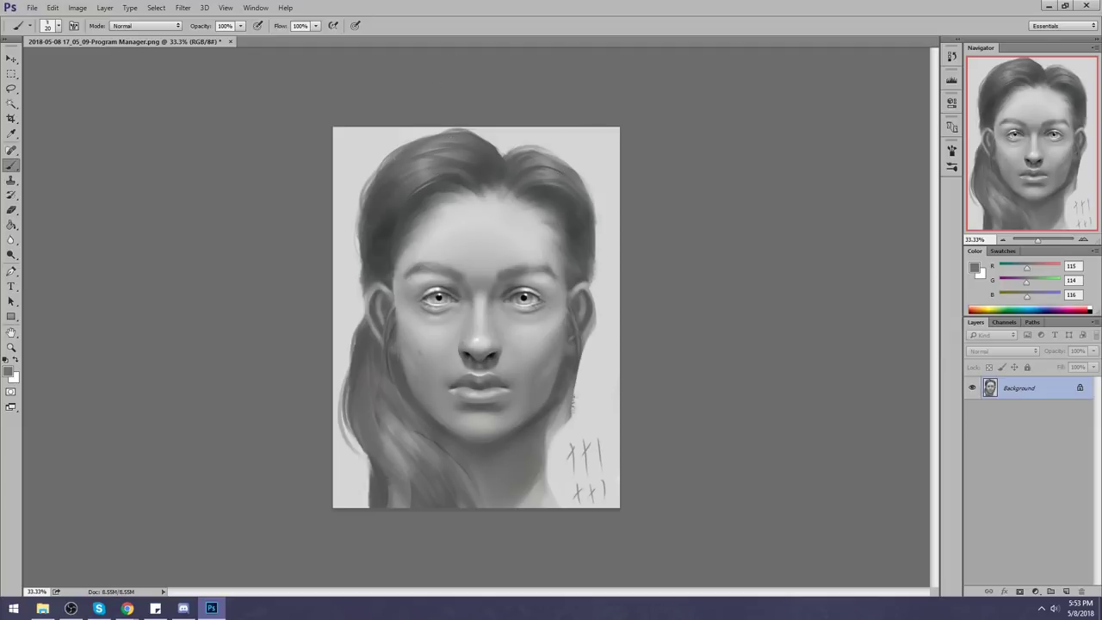
Step: Soften the new strokes at the hair's upper left edge with the Smudge tool at 7% strength
click(12, 254)
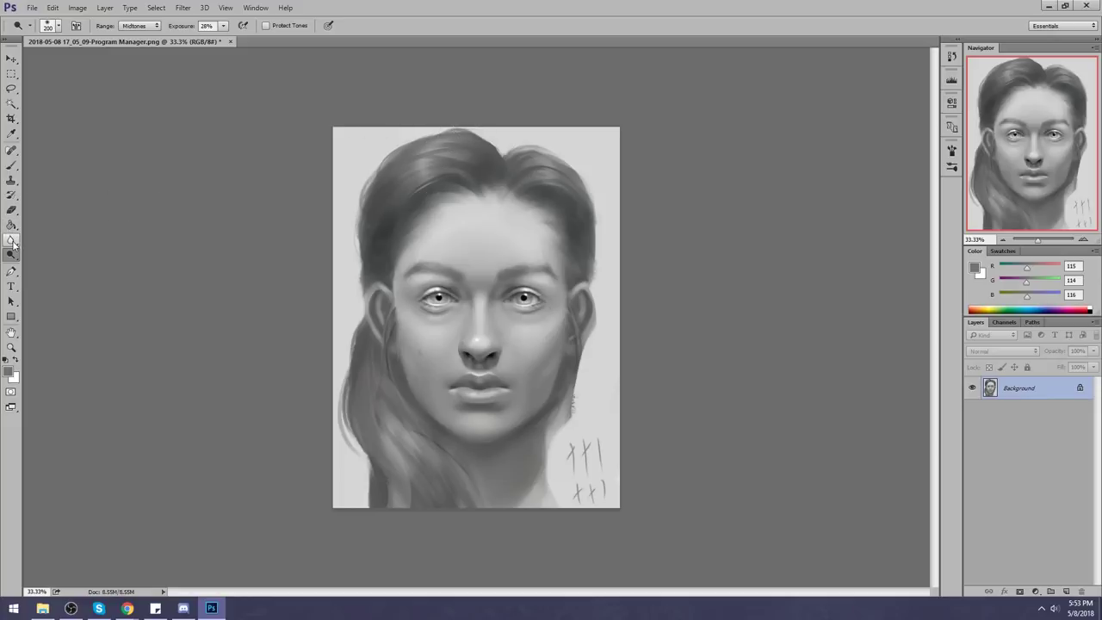
click(11, 165)
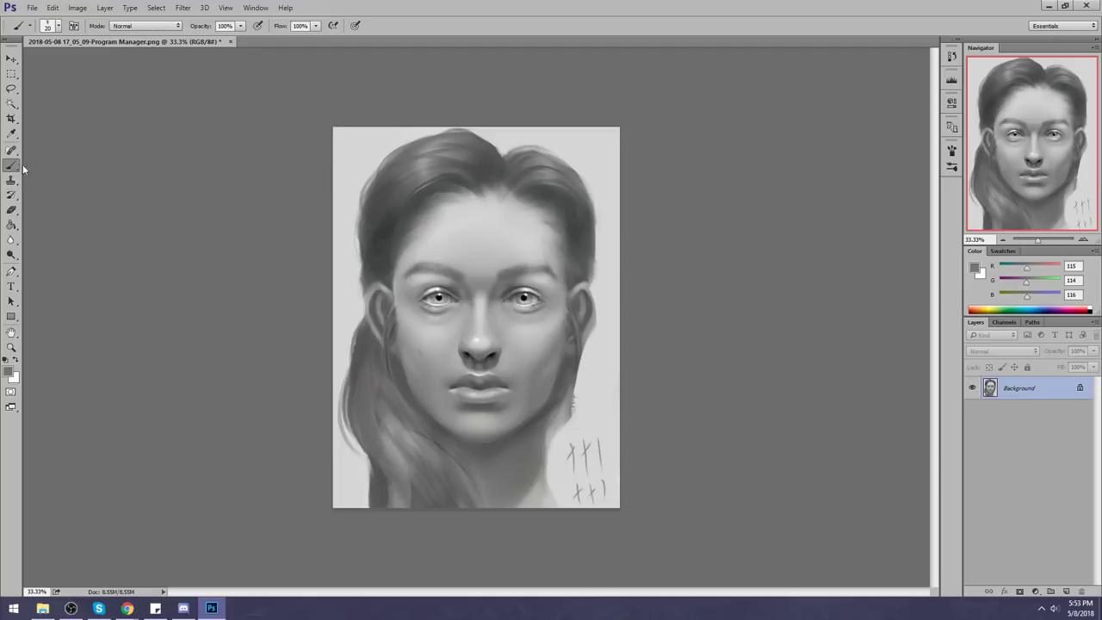
drag(11, 239, 56, 260)
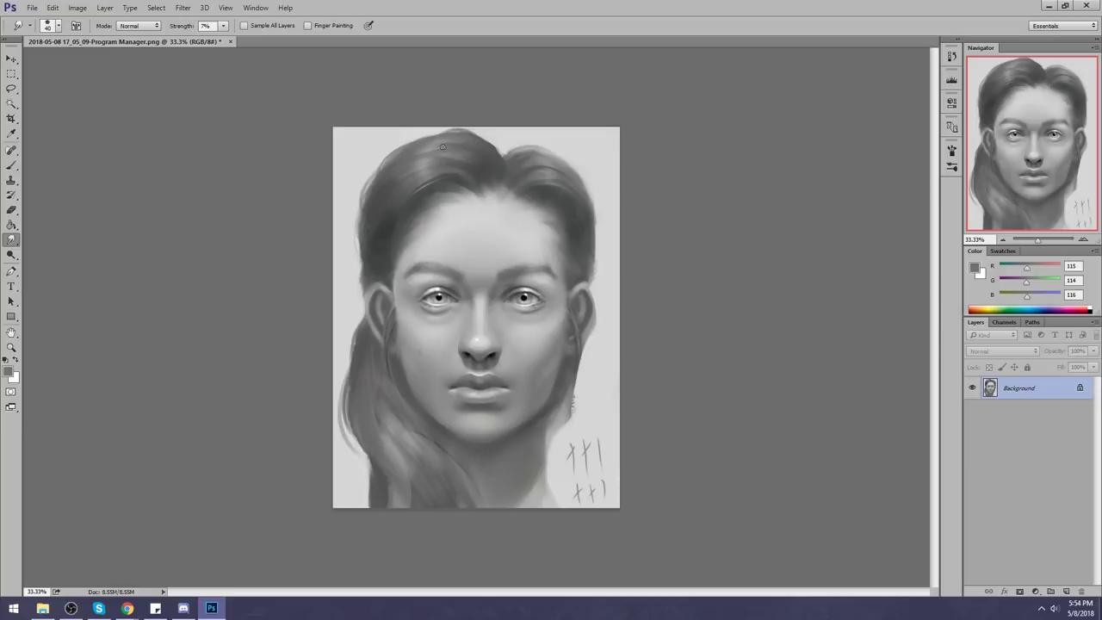
Step: Paint strands over the large left-hand sweep of hair with a 20 px brush and a grey sampled from it
key(b)
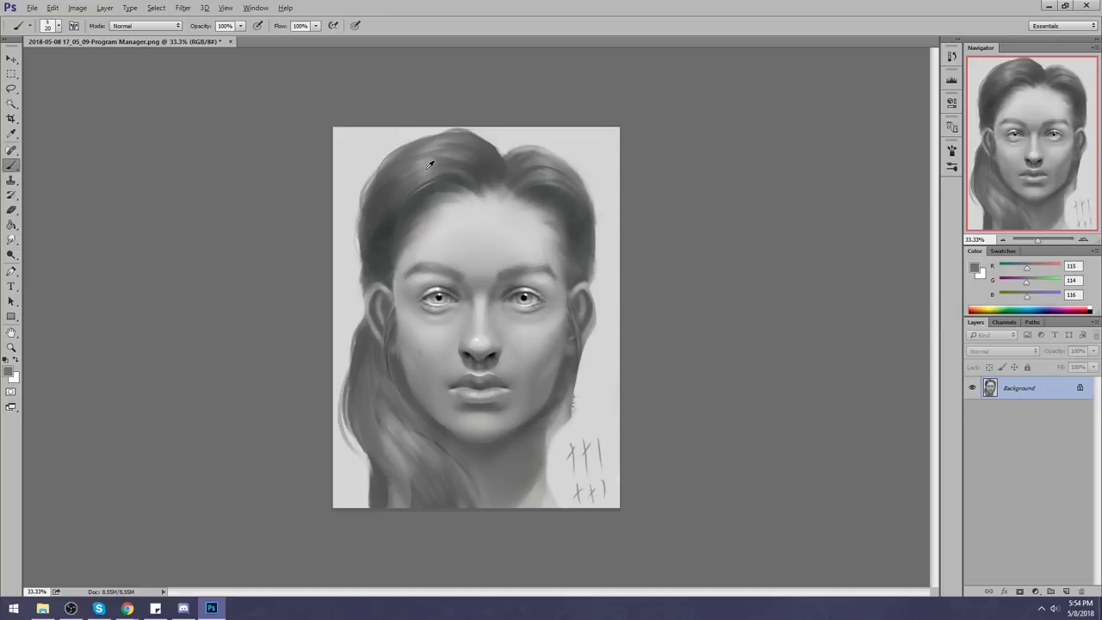
alt+click(450, 160)
key(z)
mouse_move(367, 128)
mouse_down()
mouse_move(398, 141)
mouse_move(506, 241)
mouse_move(302, 294)
mouse_up()
alt+click(502, 215)
drag(485, 228, 318, 339)
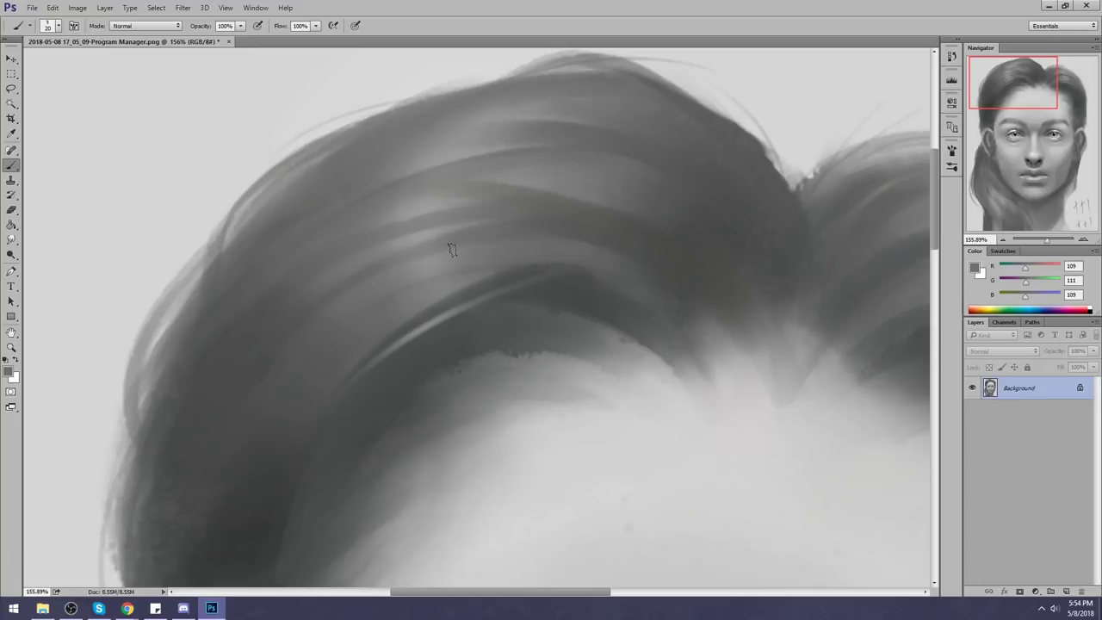
Step: Add fine strands to the left-hand hair with sampled greys and a 9 px brush, and soften them by smudging
key(ctrl+0)
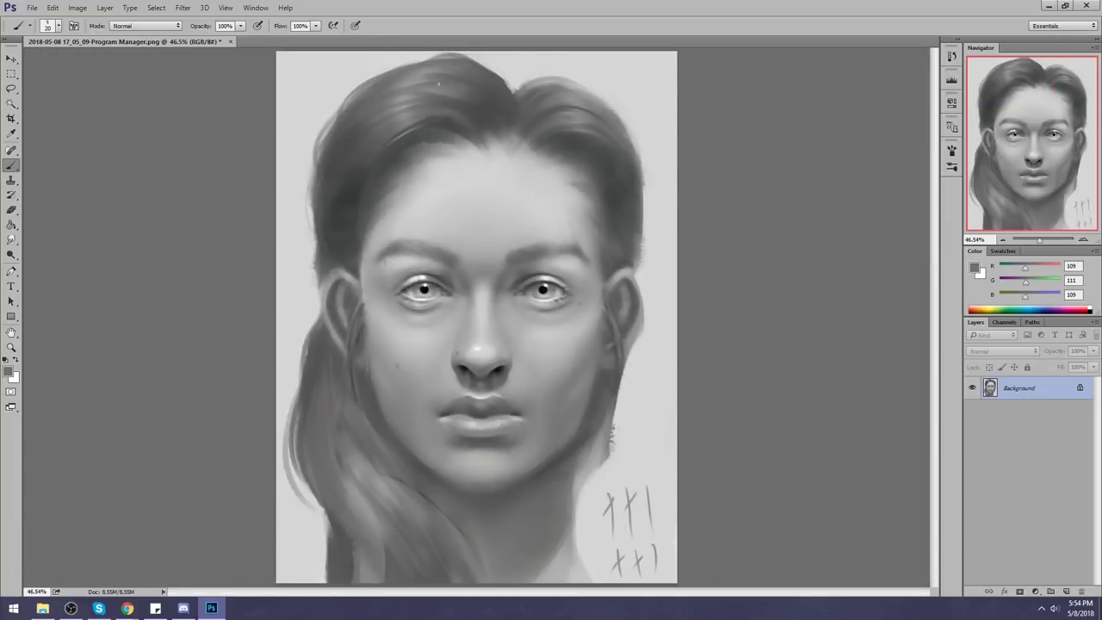
alt+click(414, 96)
alt+click(395, 109)
alt+click(412, 83)
alt+click(425, 104)
alt+click(432, 113)
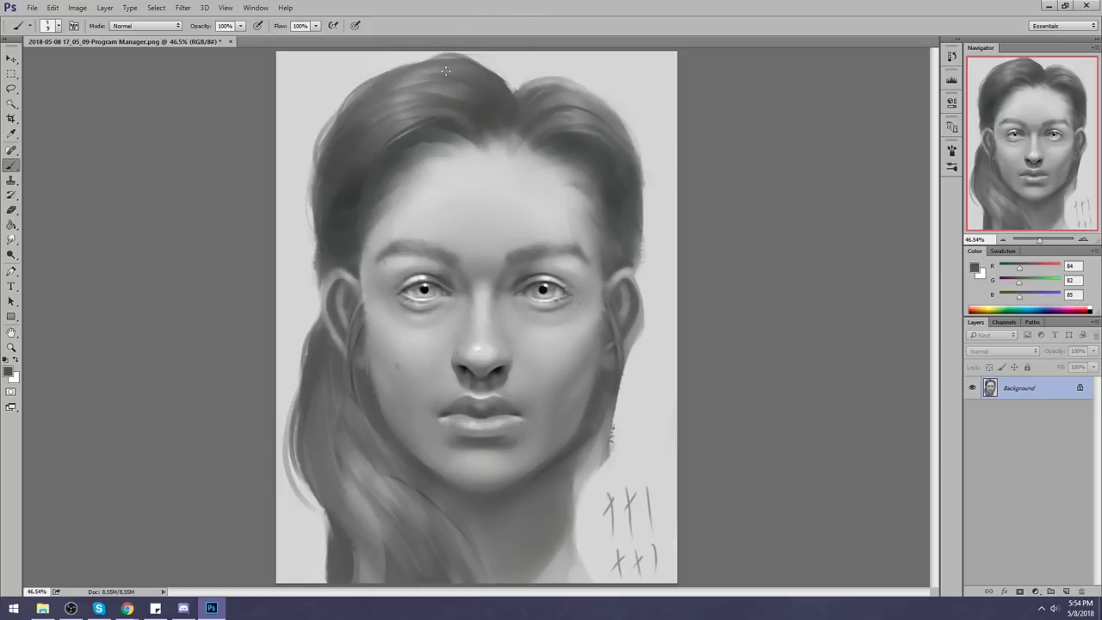
key(r)
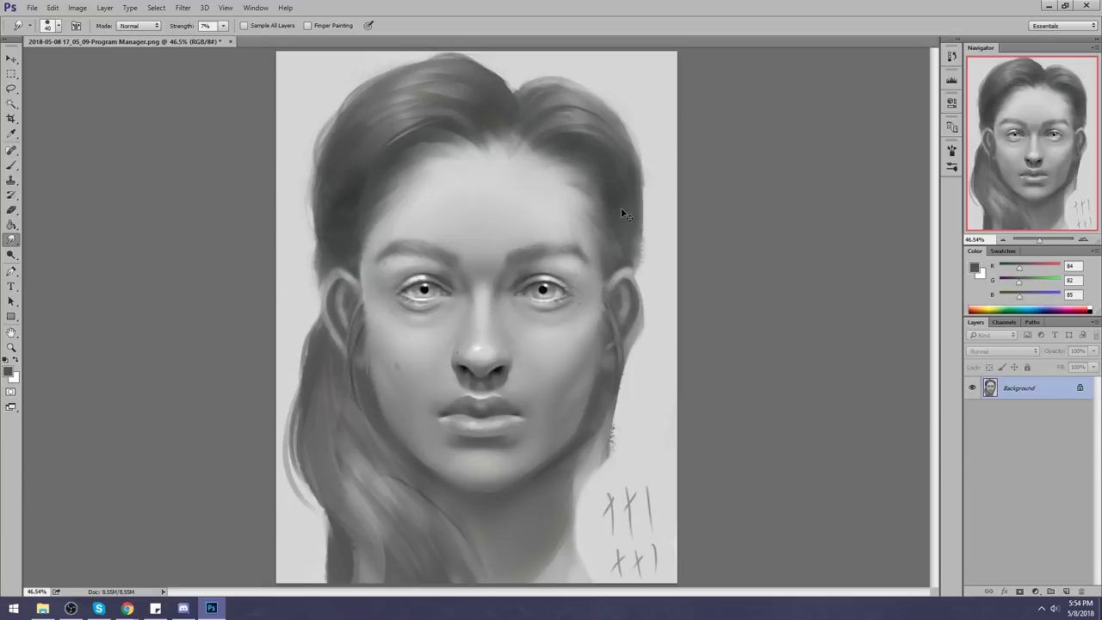
Step: Extend the parting upward from the forehead into the hair with a larger brush and a sampled light skin tone
key(ctrl+minus)
key(ctrl+minus)
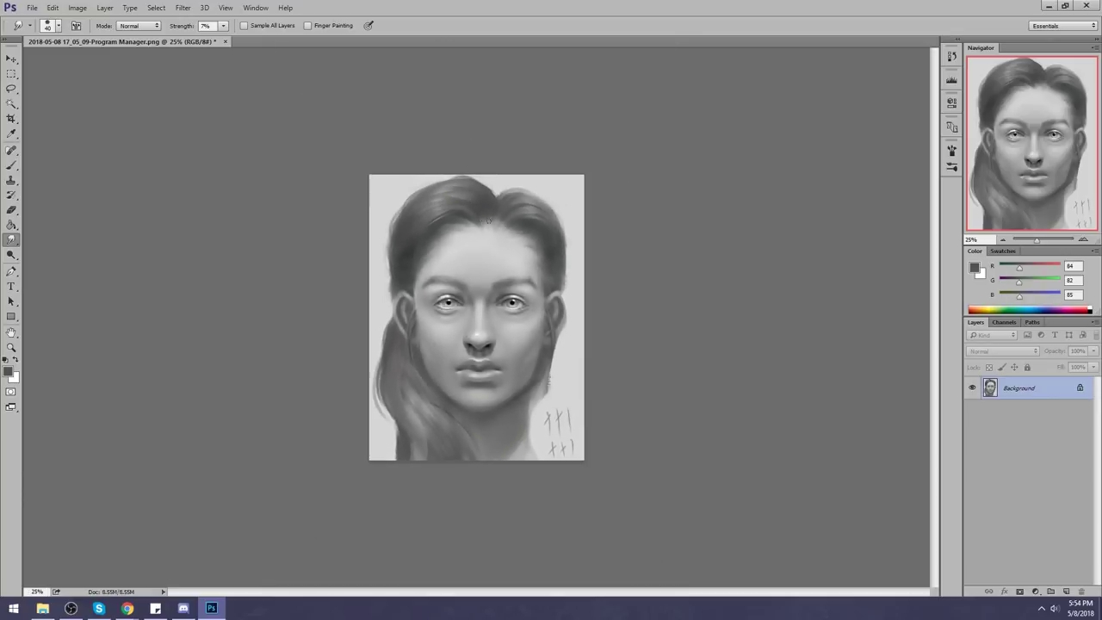
key(b)
alt+click(493, 202)
key(bracketright)
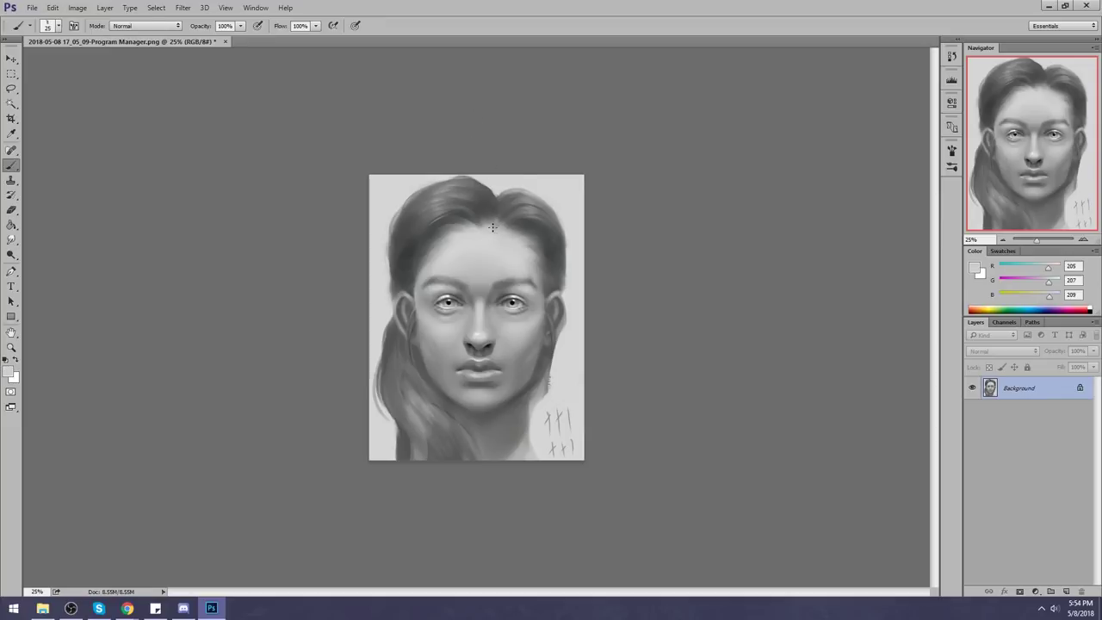
key(bracketright)
drag(493, 226, 495, 214)
Step: Shape the centre parting and its adjoining roots with dark and mid greys sampled from the surrounding hair
alt+click(495, 206)
alt+click(504, 207)
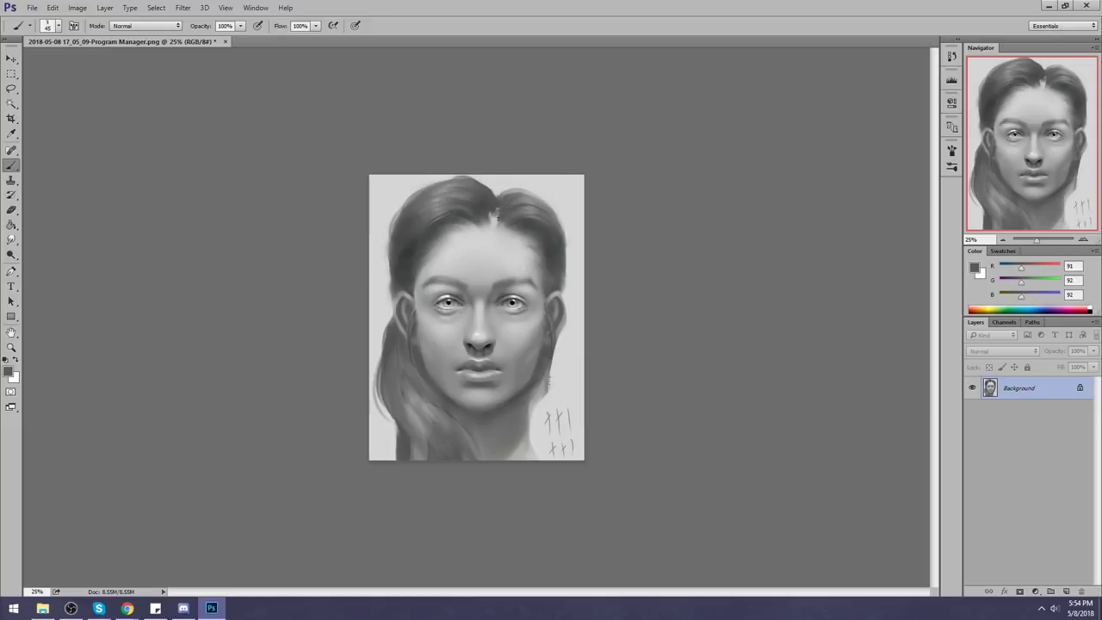
alt+click(494, 208)
drag(492, 214, 494, 225)
alt+click(498, 211)
alt+click(482, 215)
Step: Sample a dark hair tone beside the parting and smudge the hair roots into the forehead below it
scroll(511, 209, up, 5)
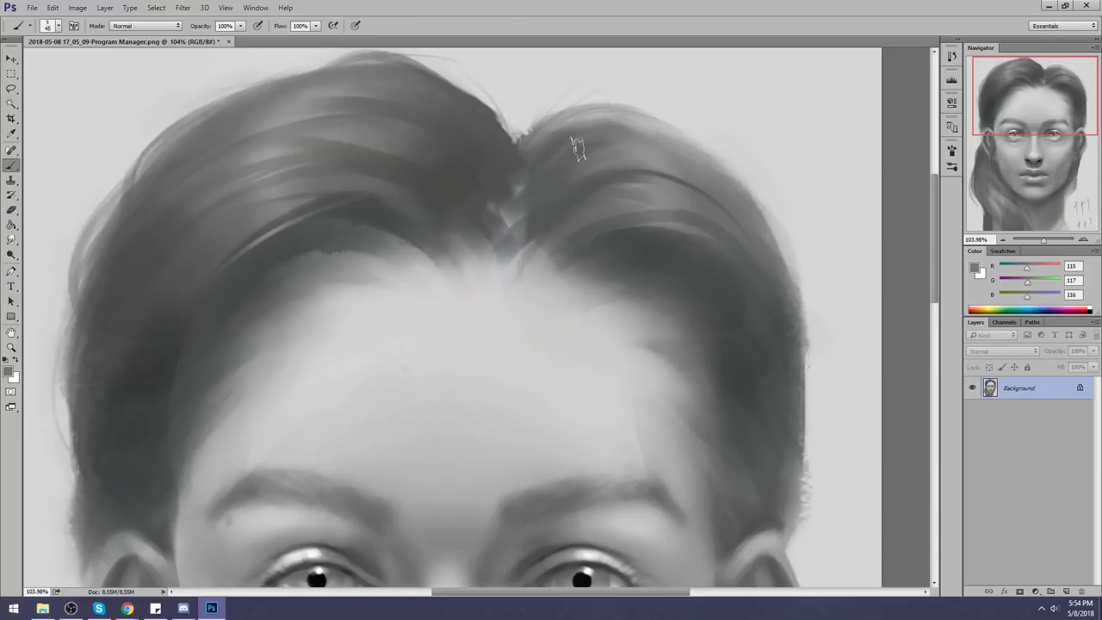
alt+click(535, 229)
click(11, 240)
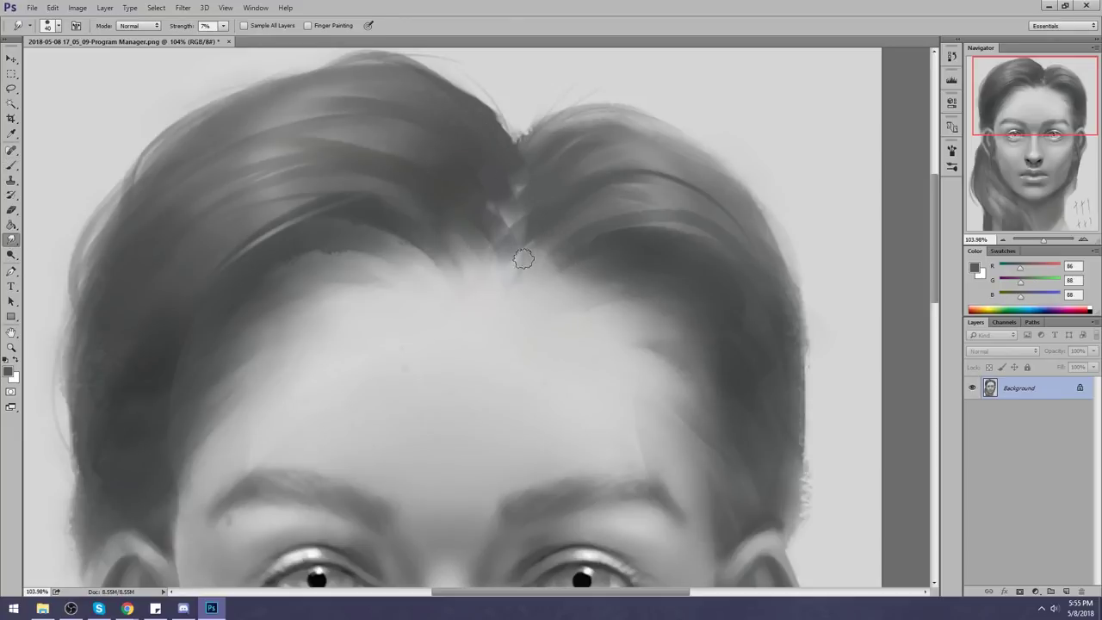
drag(499, 276, 494, 219)
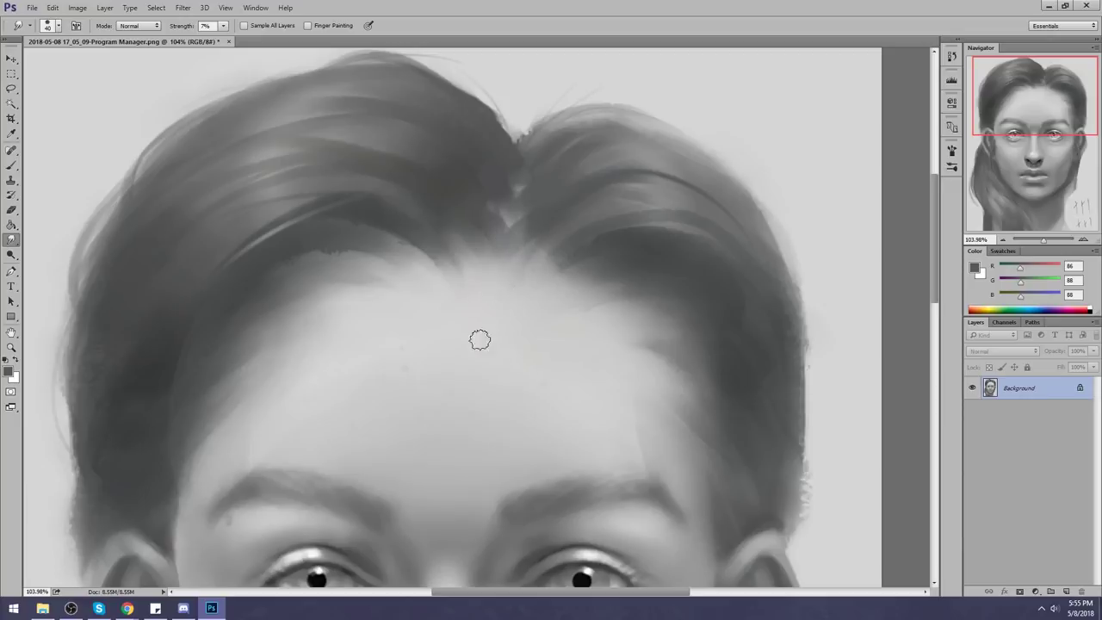
Step: Touch up the parting and the upper forehead with the brush, using tones sampled from the hair and skin
key(ctrl+0)
key(b)
alt+click(524, 126)
alt+click(509, 160)
alt+click(509, 166)
Step: Desaturate the whole portrait with Hue/Saturation, using a saturation of -100
key(ctrl+u)
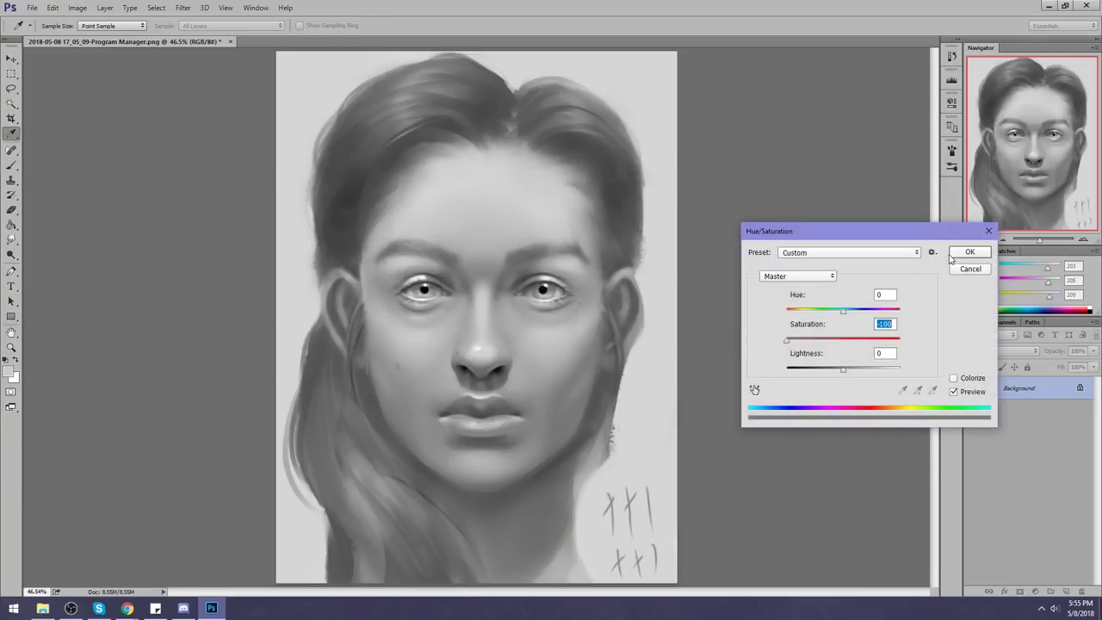
key(Escape)
Step: Draw fine hair strands along the forehead's hairline on both sides of the parting with a small brush and sampled grey
alt+click(503, 165)
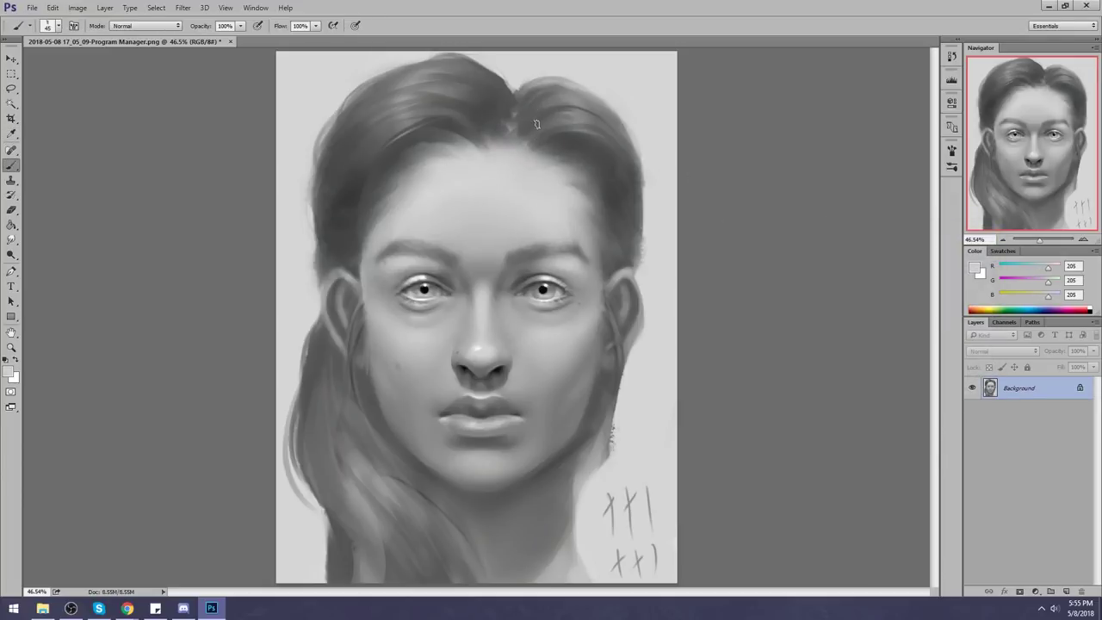
alt+click(539, 163)
alt+click(603, 141)
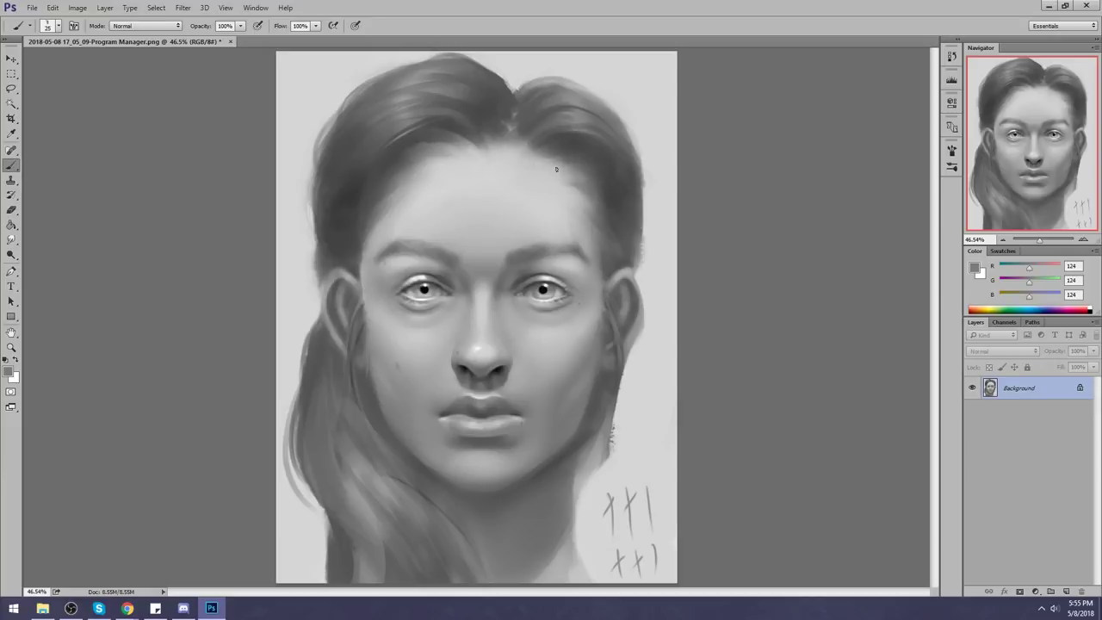
key(bracketleft)
key(bracketleft)
key(bracketleft)
key(bracketleft)
drag(530, 163, 588, 193)
drag(465, 157, 434, 161)
Step: Rework the hairline with sampled hair and skin tones using a 40 px brush, and smudge the transition into the forehead
key(ctrl+minus)
key(ctrl+minus)
alt+click(457, 217)
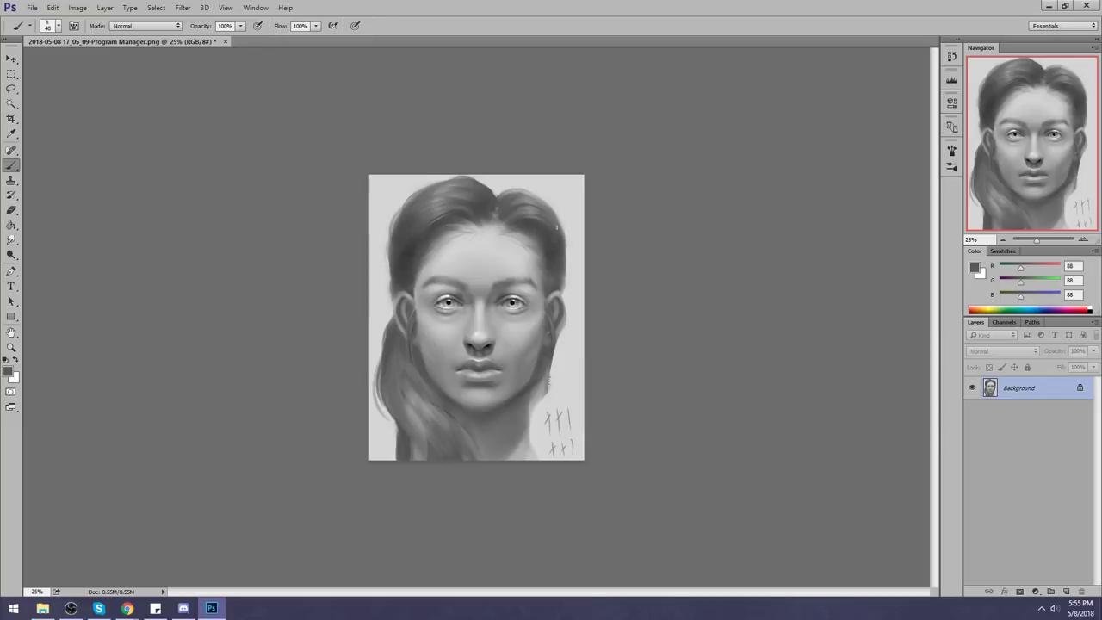
alt+click(522, 228)
alt+click(477, 231)
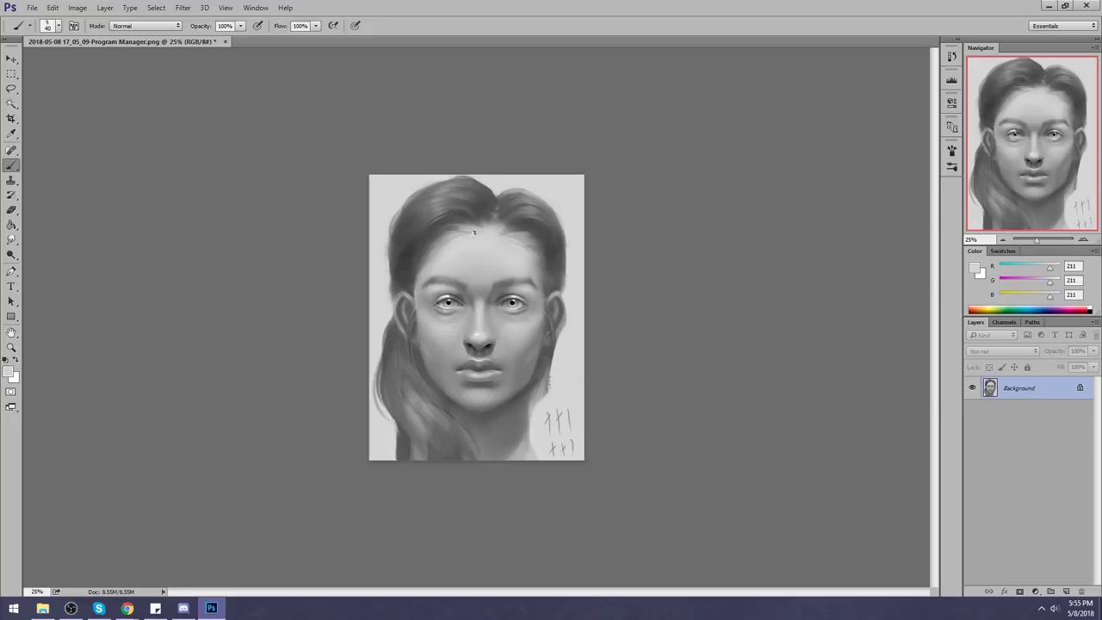
alt+click(514, 243)
key(r)
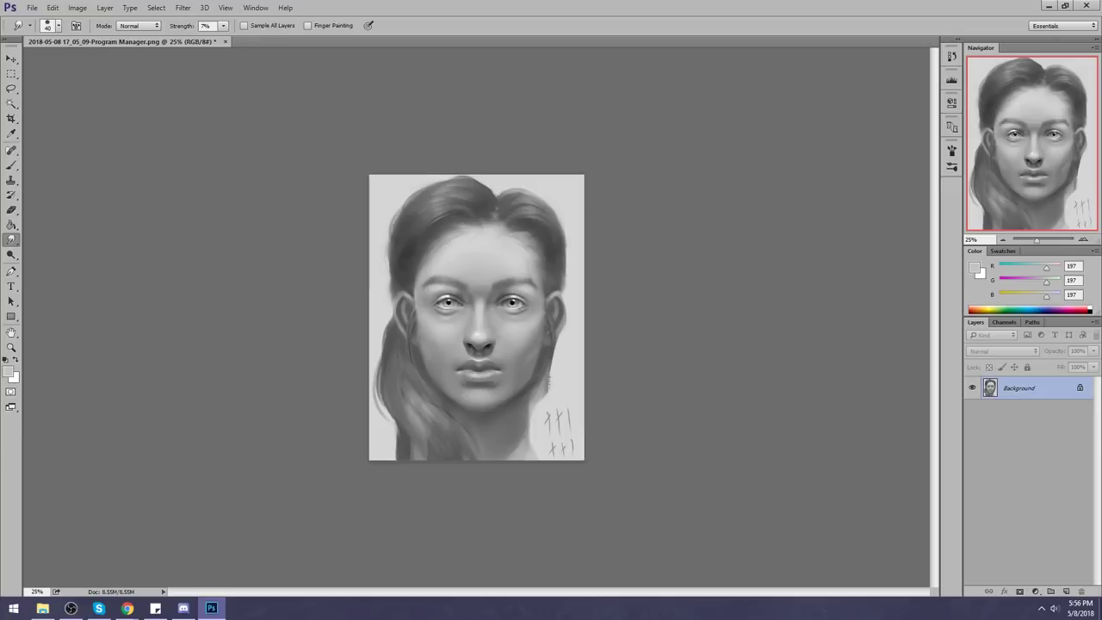
Step: Refine both sides of the hairline with the 40 px brush, alternating between sampled light skin tones and darker hair greys
key(b)
alt+click(462, 229)
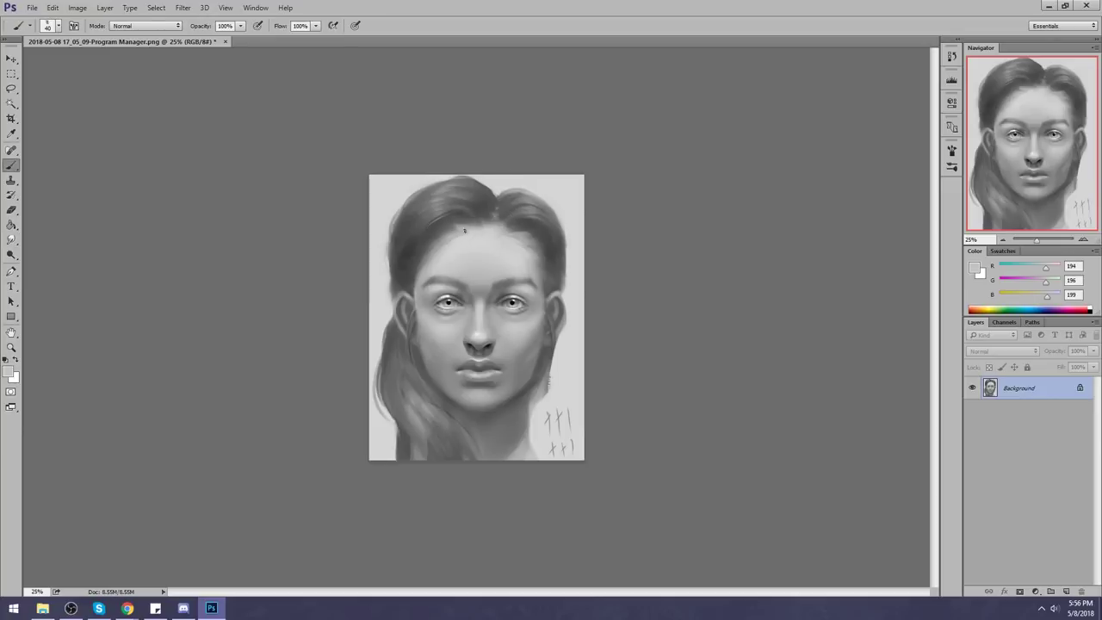
alt+click(461, 230)
alt+click(452, 228)
alt+click(470, 220)
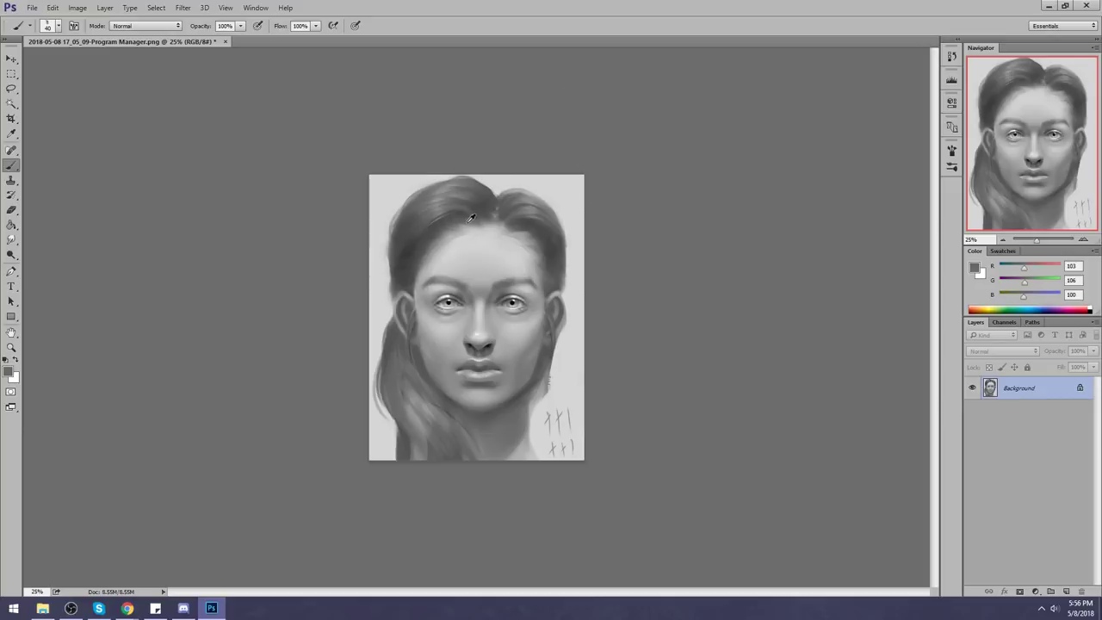
alt+click(535, 227)
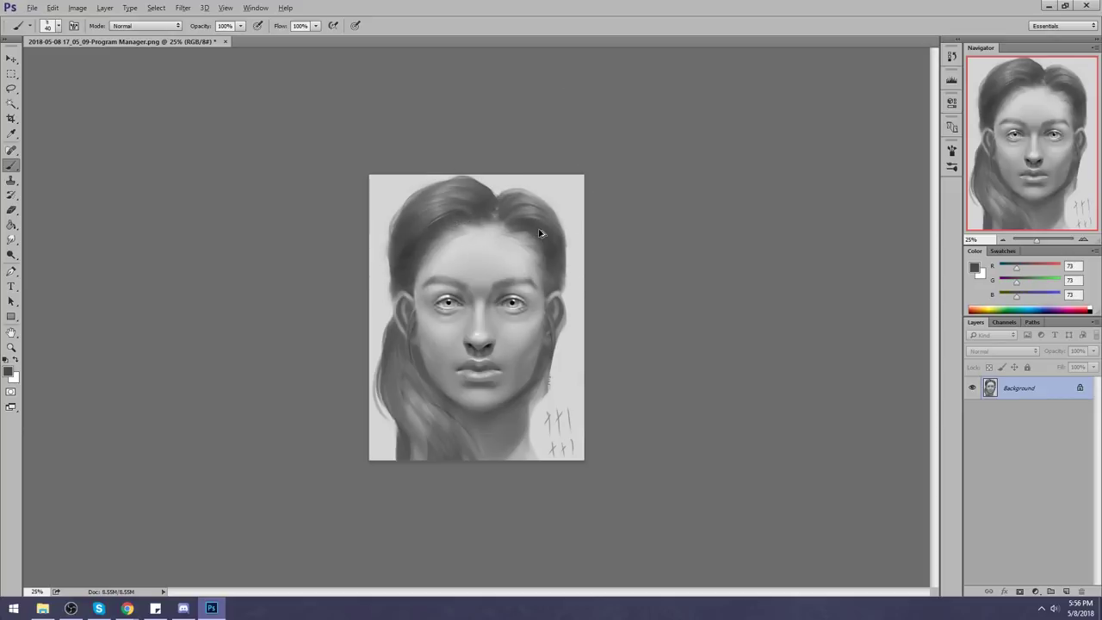
alt+click(531, 233)
alt+click(480, 234)
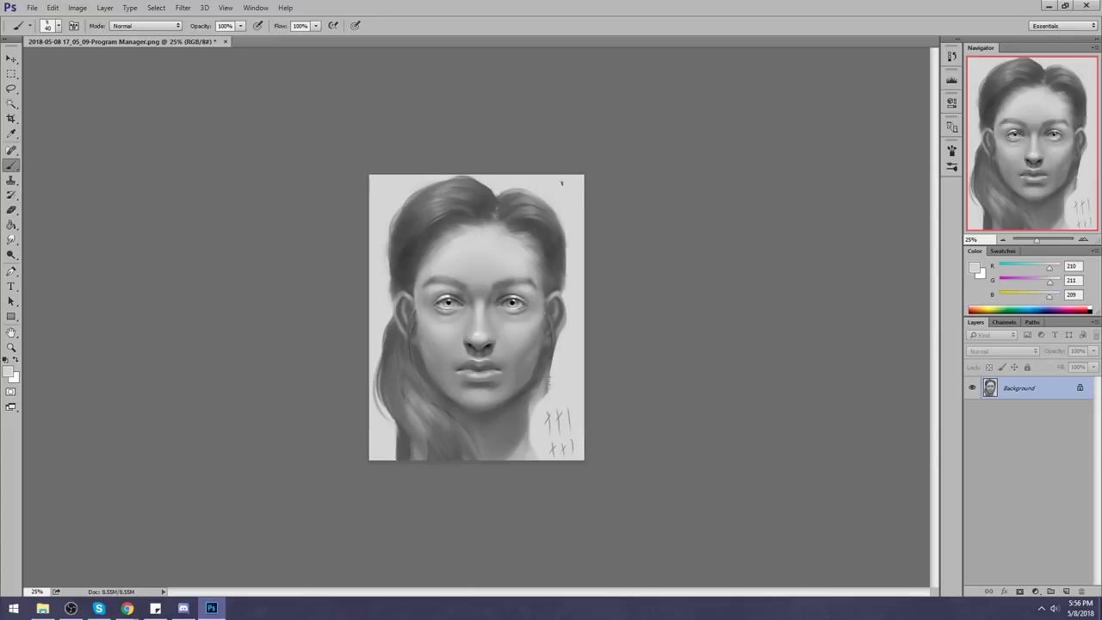
Step: Darken the hair around the parting with a 175 px brush and a dark grey sampled from the hair
alt+click(484, 201)
key(bracketright)
key(bracketright)
key(bracketright)
key(bracketright)
key(bracketright)
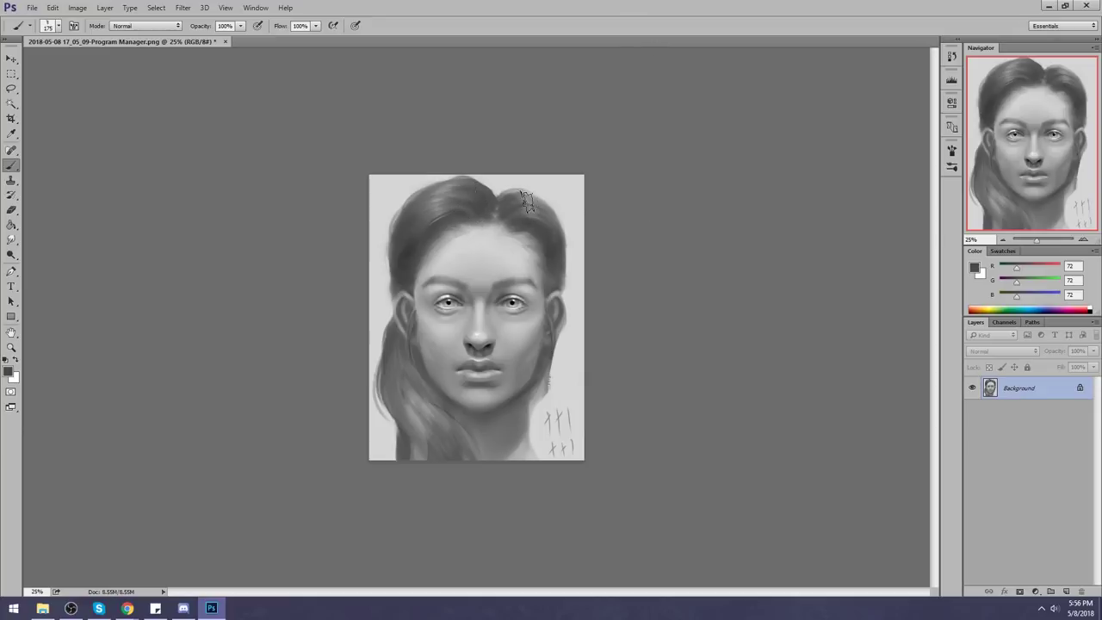
Step: Even out the upper forehead with sampled light skin tones and smudge its edge with the hair
alt+click(456, 245)
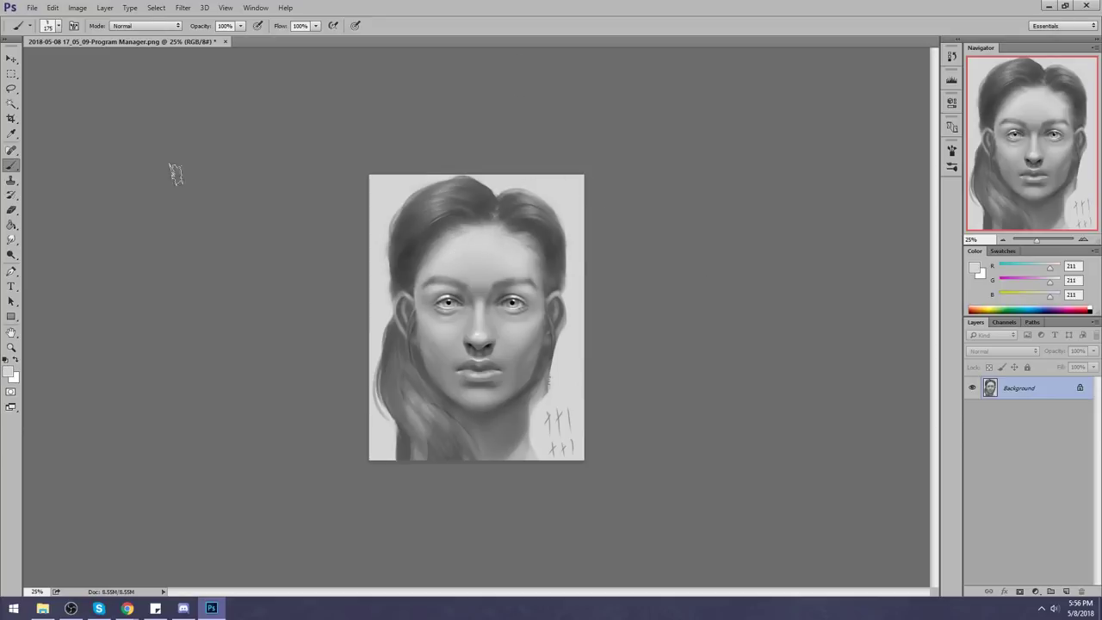
click(14, 241)
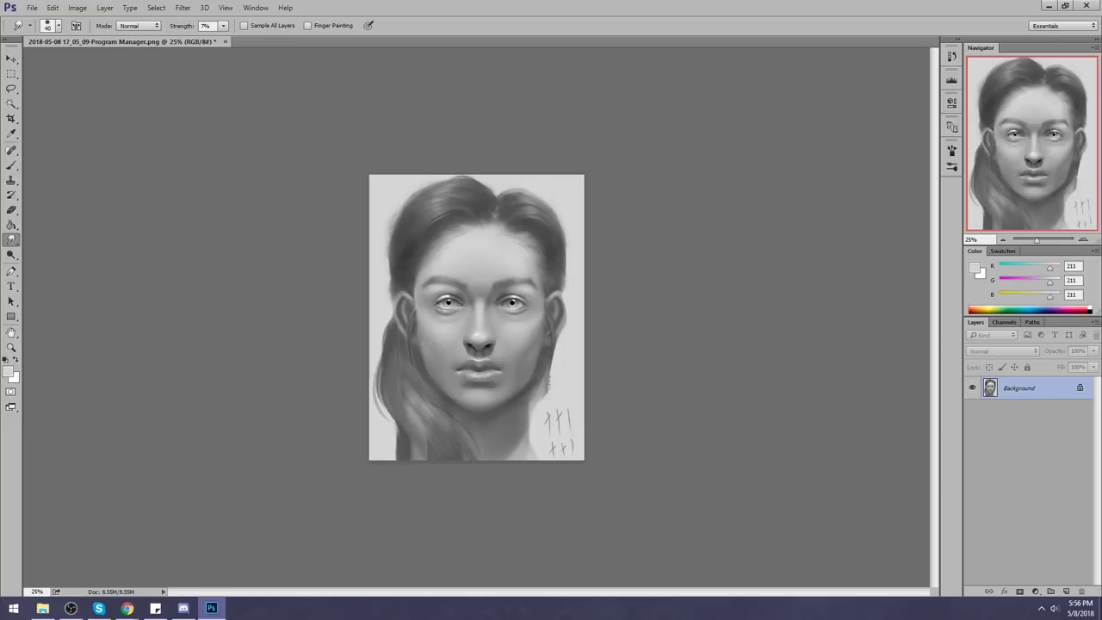
key(b)
alt+click(483, 232)
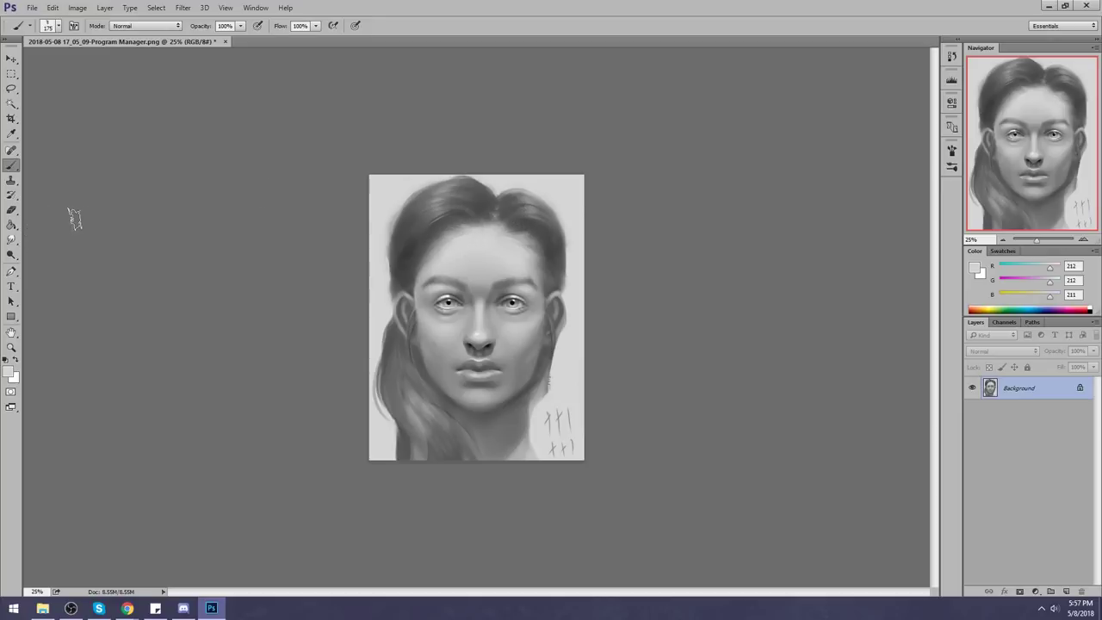
Step: Brighten the shiny areas of the hair on both sides of the parting with the Dodge tool set to Highlights
click(12, 255)
click(50, 256)
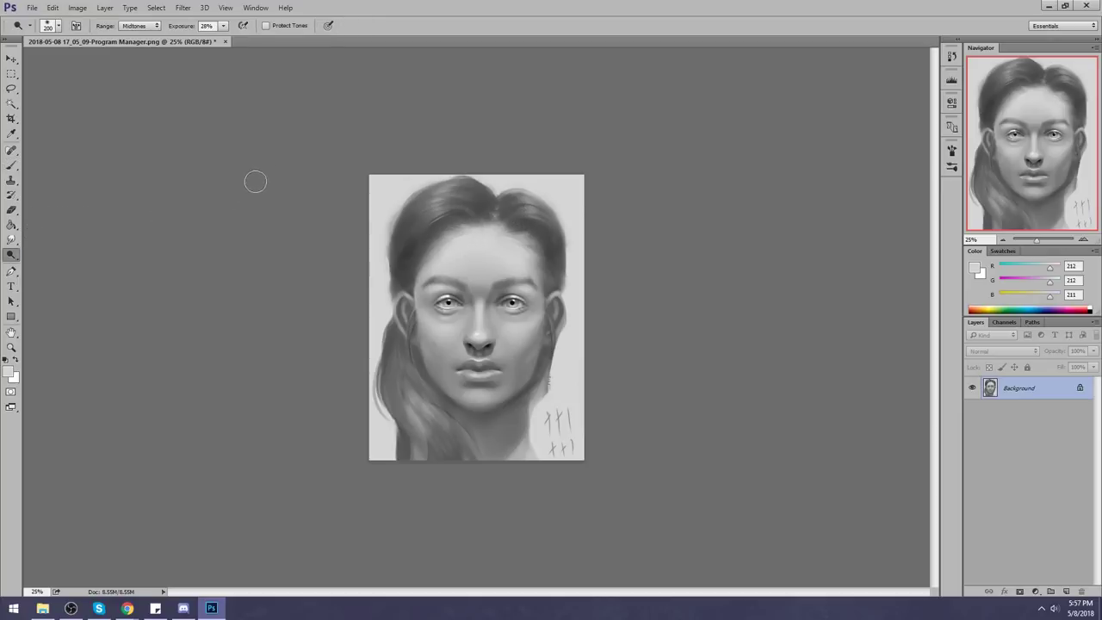
click(137, 53)
key(bracketright)
key(bracketright)
key(bracketright)
key(bracketleft)
key(bracketleft)
key(bracketleft)
key(bracketleft)
key(bracketleft)
key(bracketleft)
key(bracketright)
key(bracketright)
key(bracketright)
key(bracketright)
key(bracketright)
key(bracketright)
key(bracketleft)
key(bracketleft)
key(bracketleft)
key(bracketleft)
key(bracketleft)
key(bracketleft)
key(bracketleft)
key(bracketleft)
key(bracketright)
key(bracketright)
key(bracketright)
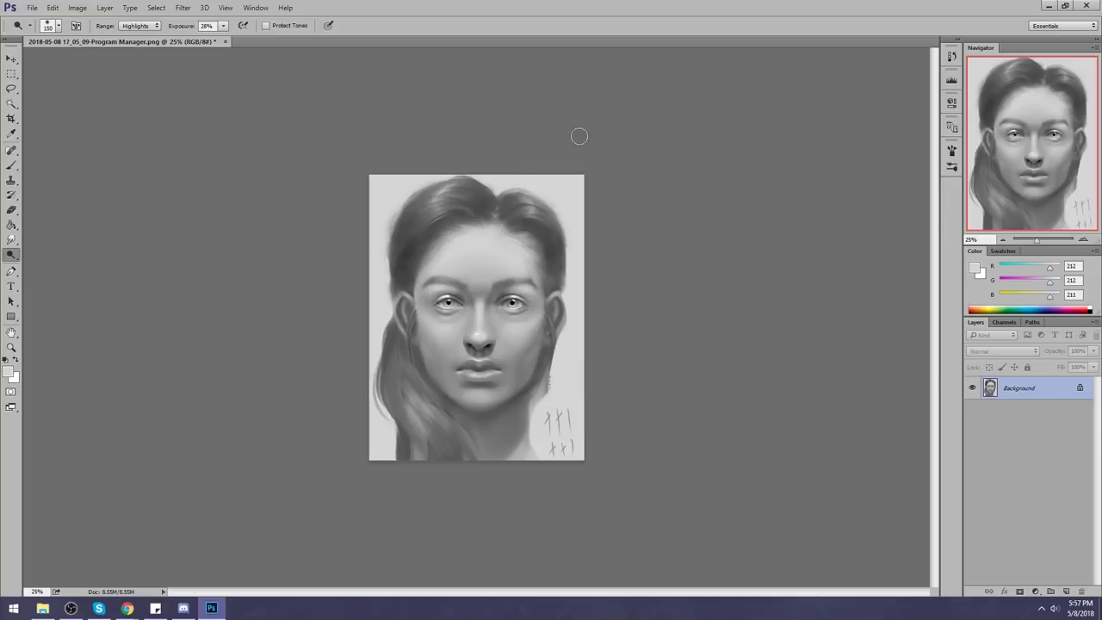
key(b)
alt+click(533, 206)
key(bracketleft)
key(bracketleft)
key(bracketleft)
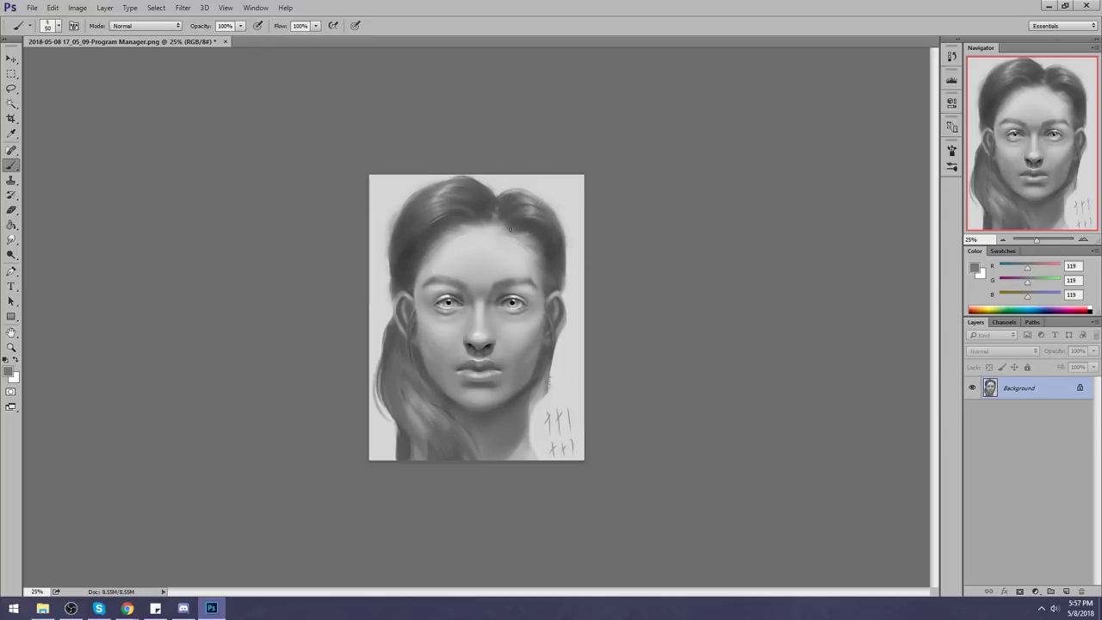
drag(520, 228, 556, 256)
key(ctrl+z)
drag(513, 227, 547, 244)
key(ctrl+z)
Step: Paint a curved grey strand along the right-hand hairline, from beside the parting down toward the temple, with a sampled hair tone
alt+click(551, 230)
key(bracketleft)
key(bracketleft)
key(bracketleft)
drag(513, 228, 551, 257)
Step: Blend the new right-hand hairline strand into the hair and forehead with dark, mid and light greys sampled around it
alt+click(552, 272)
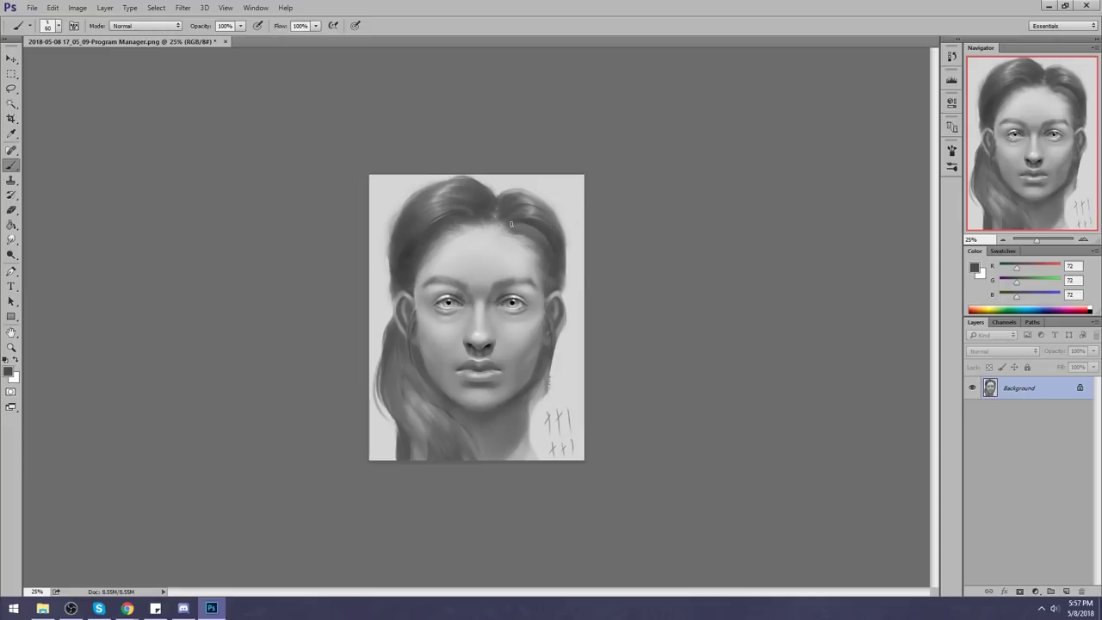
alt+click(518, 227)
alt+click(538, 231)
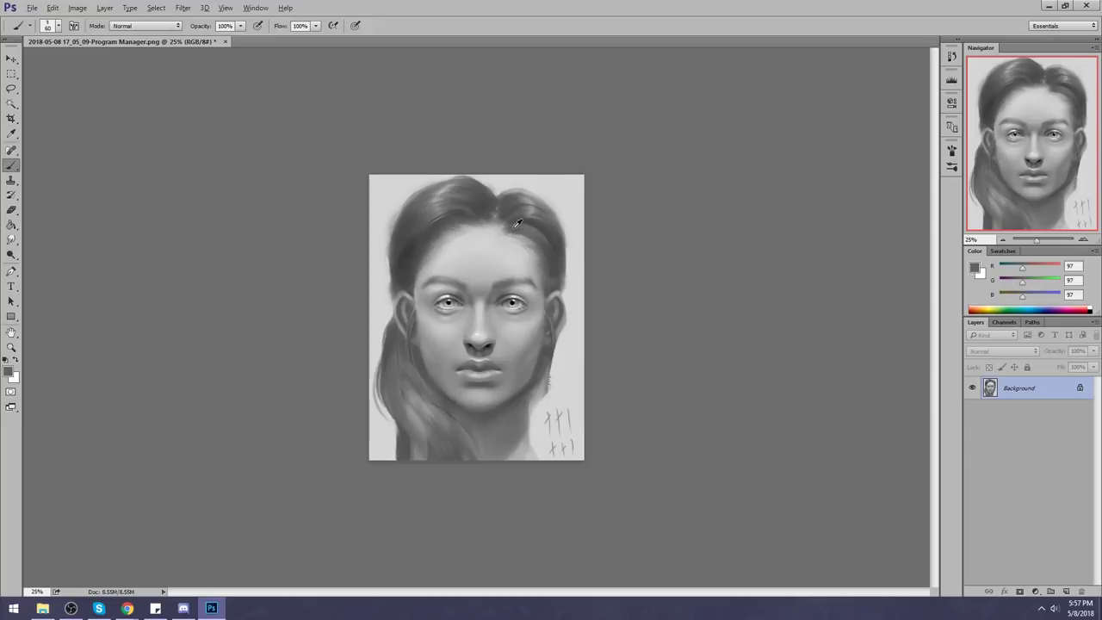
alt+click(538, 223)
alt+click(514, 225)
alt+click(533, 228)
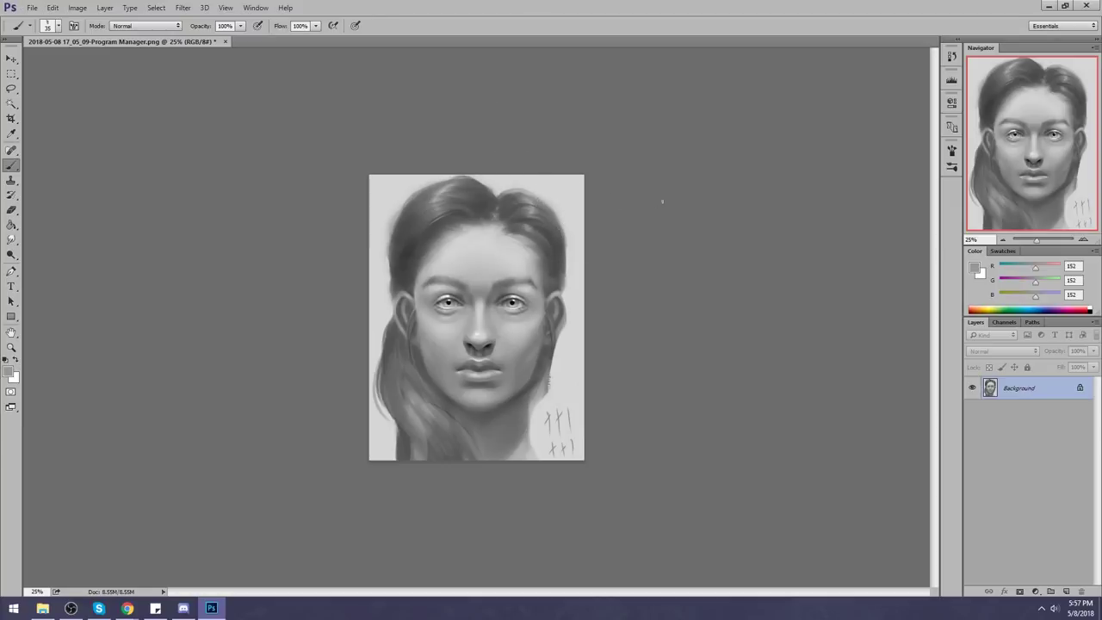
Step: Blend the hair just above the right-hand hairline with dark and mid greys sampled from the surrounding strands
alt+click(532, 229)
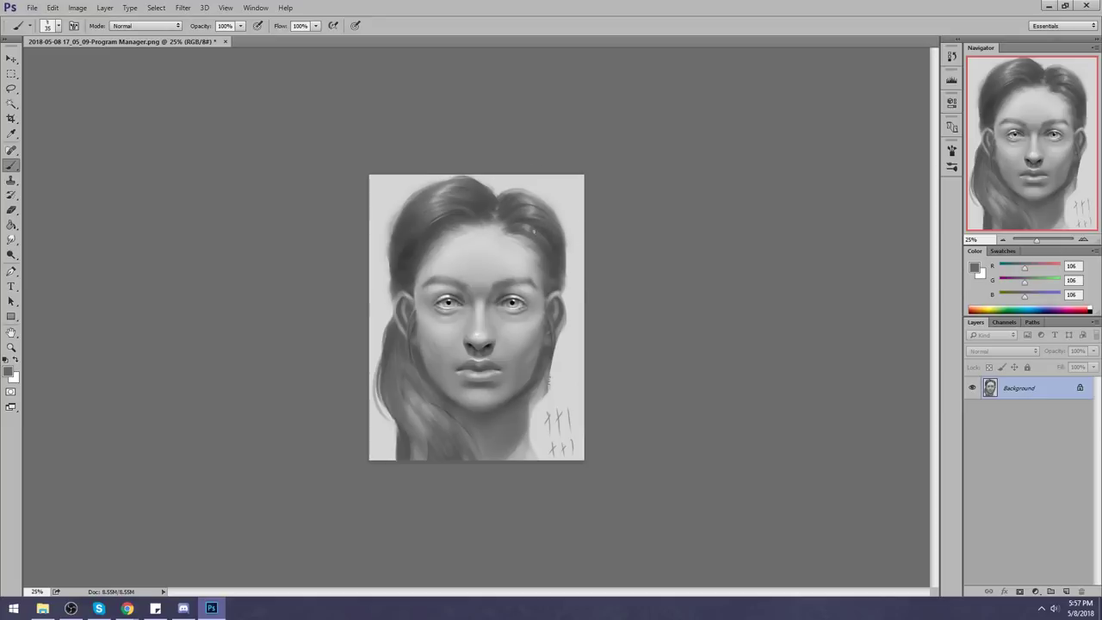
alt+click(522, 227)
alt+click(530, 229)
alt+click(522, 227)
alt+click(522, 227)
alt+click(542, 221)
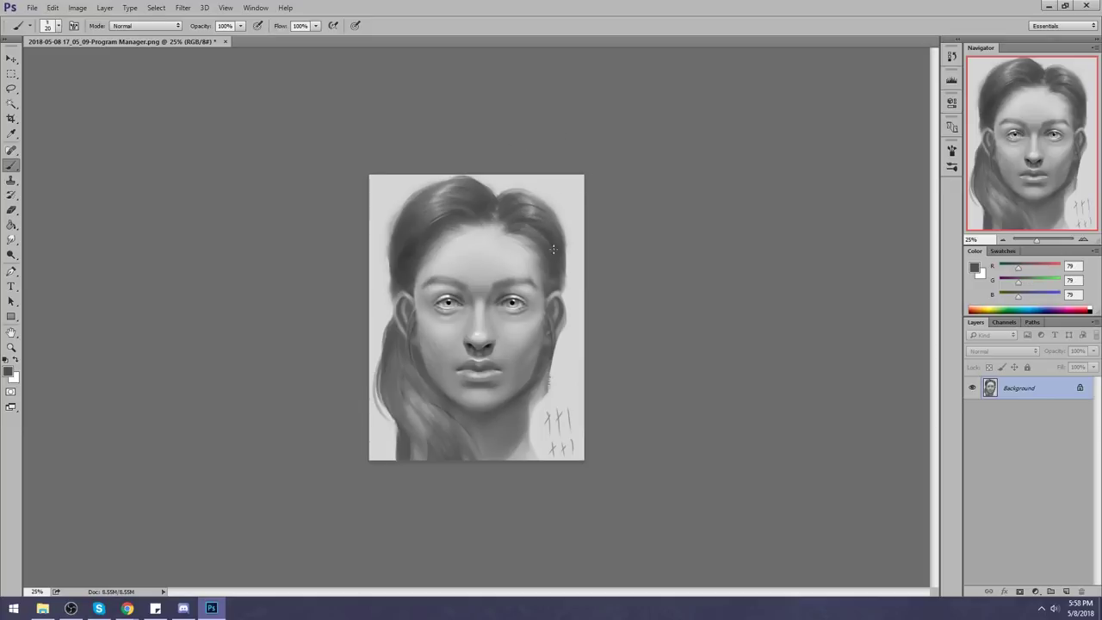
Step: Work fine mid and dark grey strands into the hair above the right-hand temple with a 20 px brush and smudge them
alt+click(540, 226)
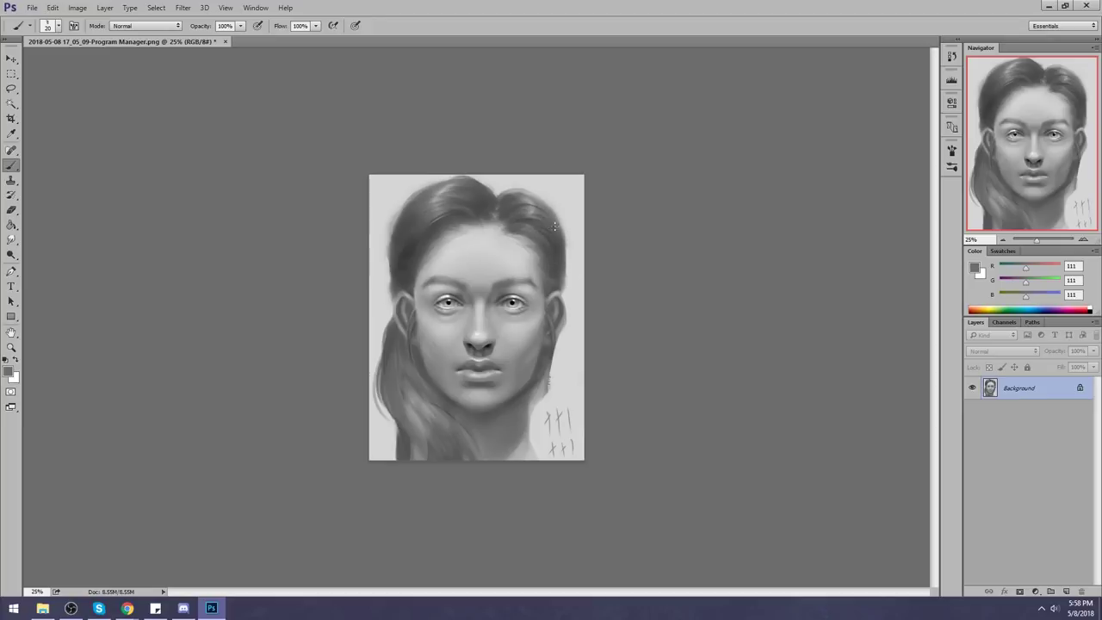
drag(557, 248, 551, 238)
alt+click(538, 225)
alt+click(548, 228)
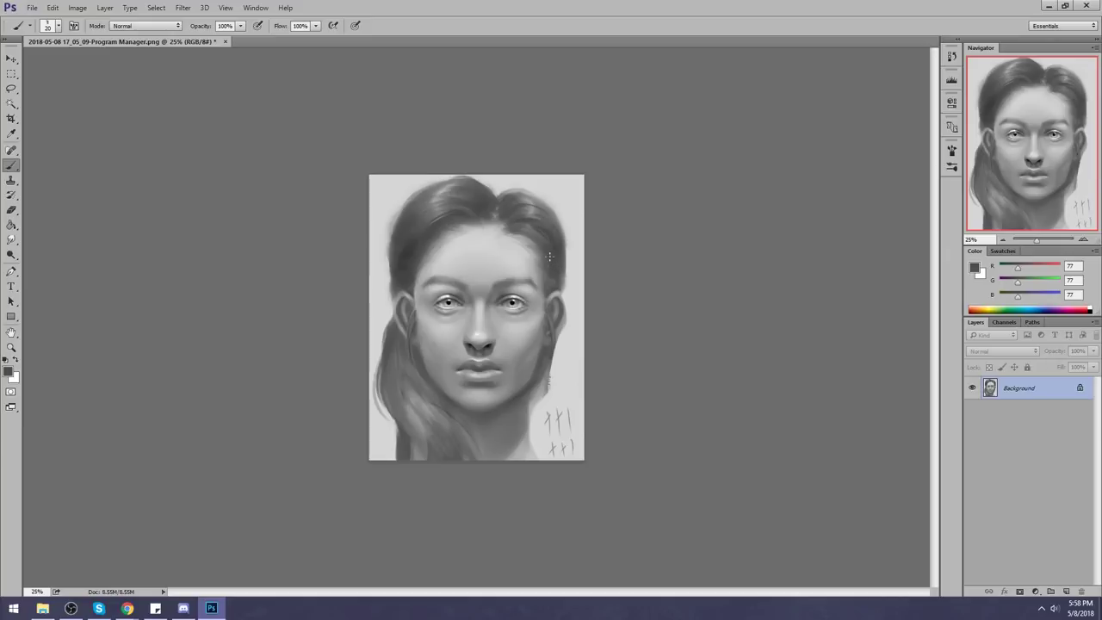
alt+click(554, 229)
alt+click(543, 227)
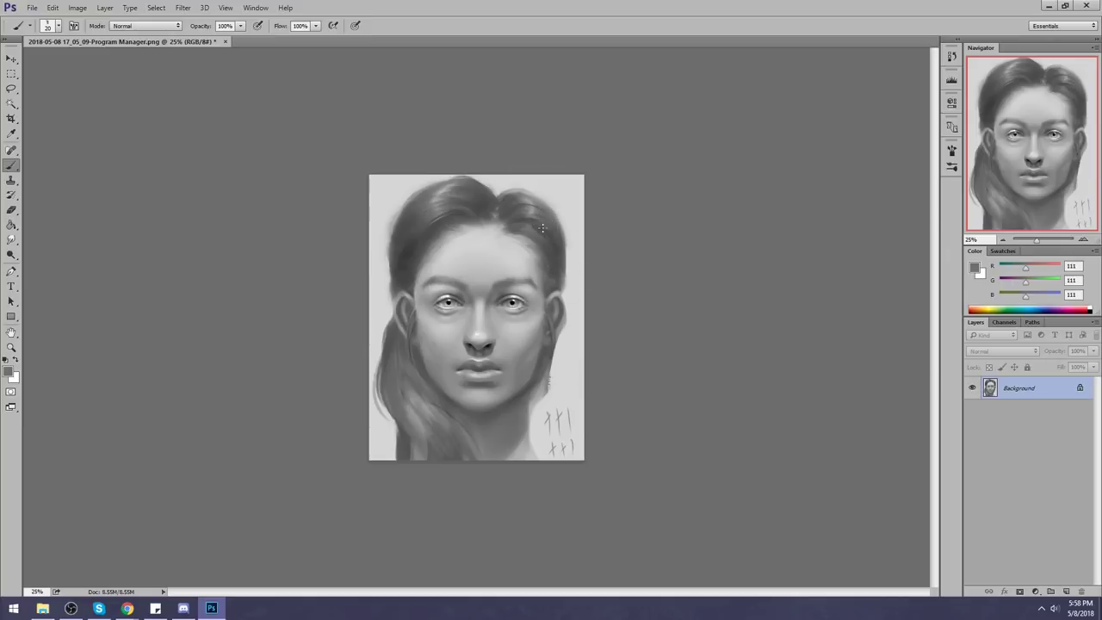
alt+click(464, 215)
click(12, 239)
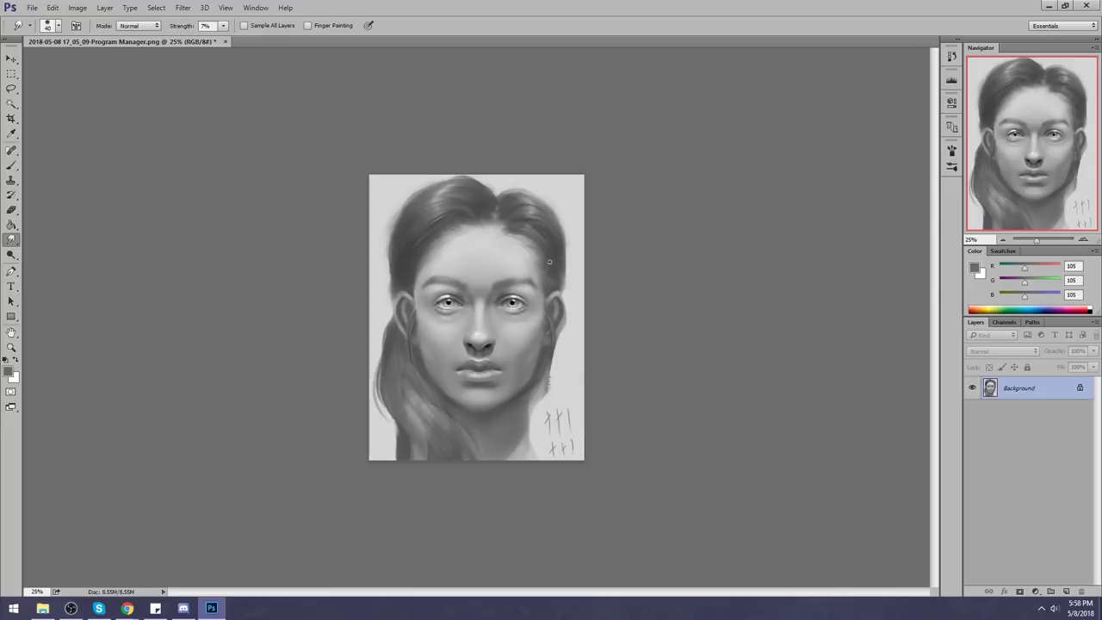
Step: Refine the left-hand hairline from the forehead down to the temple with sampled light skin and dark hair tones
key(b)
alt+click(479, 228)
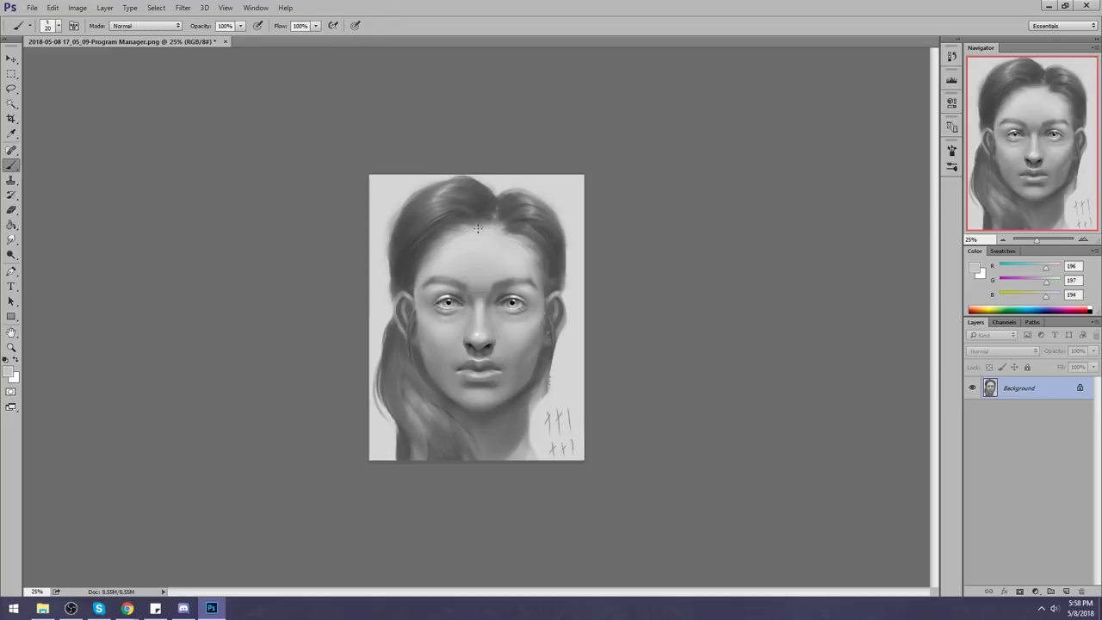
alt+click(471, 211)
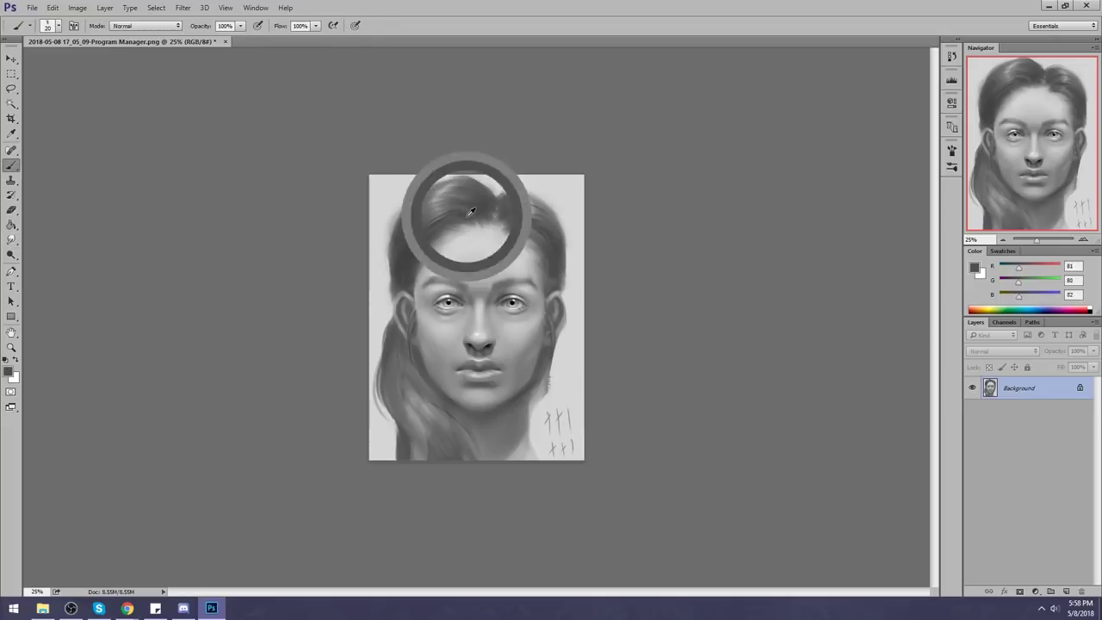
alt+click(449, 234)
alt+click(409, 275)
drag(414, 277, 414, 295)
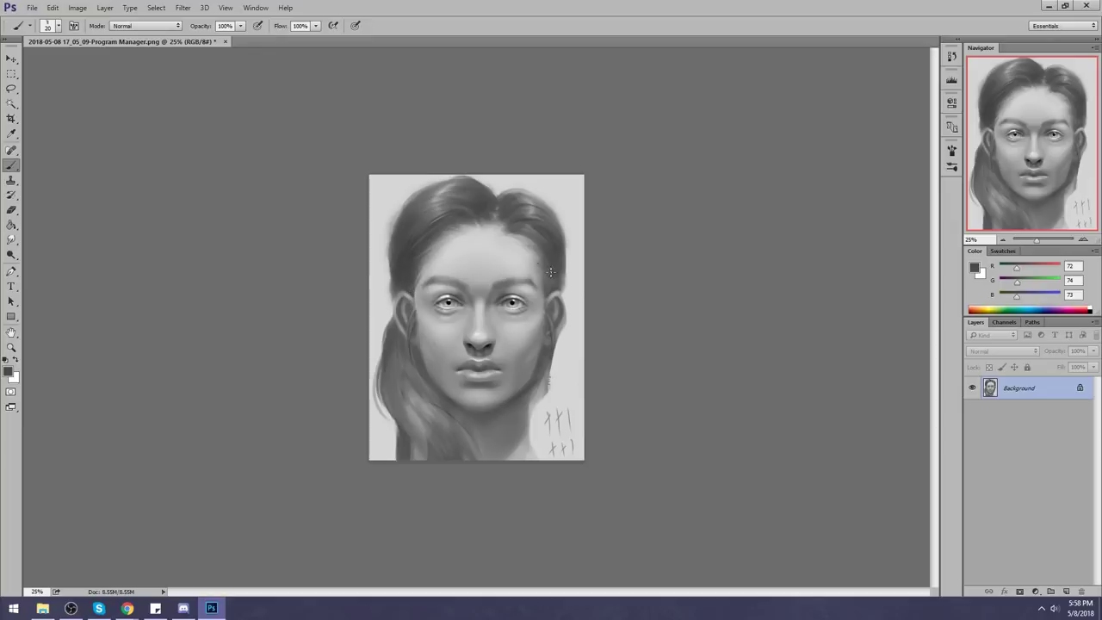
Step: Clean up the hairline below the parting with sampled light forehead tones and smudge it into the hair at 7% strength
key(r)
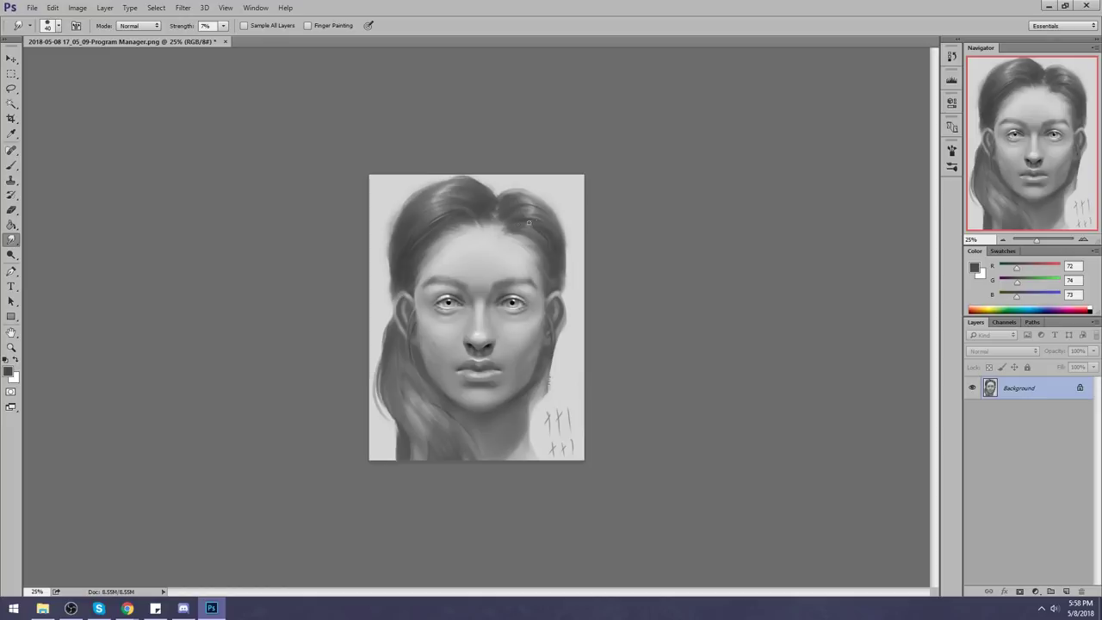
key(b)
alt+click(506, 225)
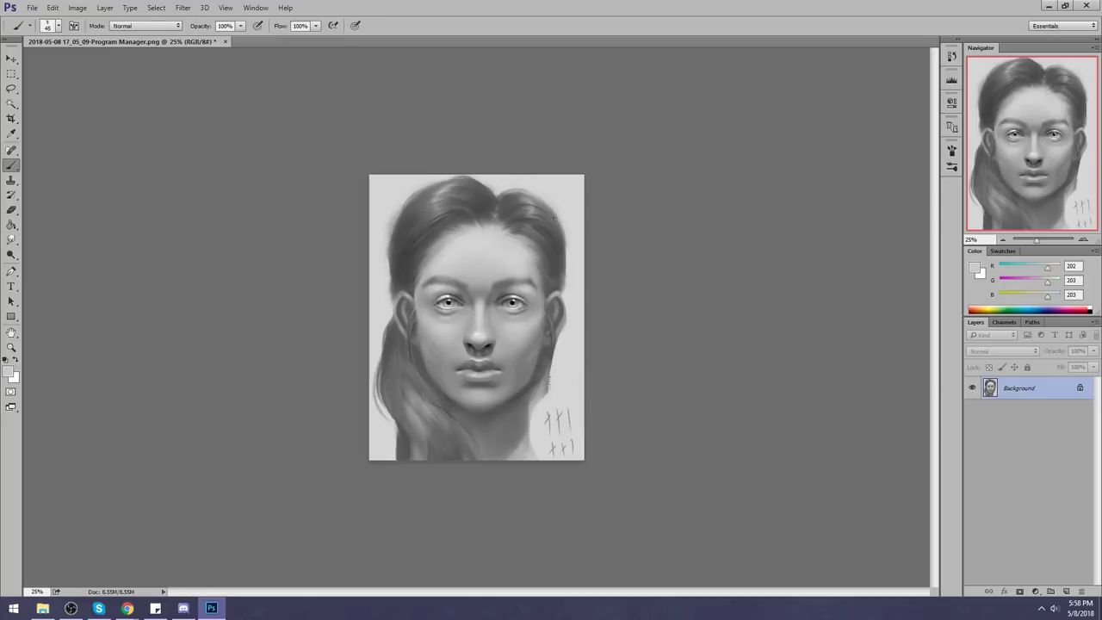
alt+click(502, 232)
key(r)
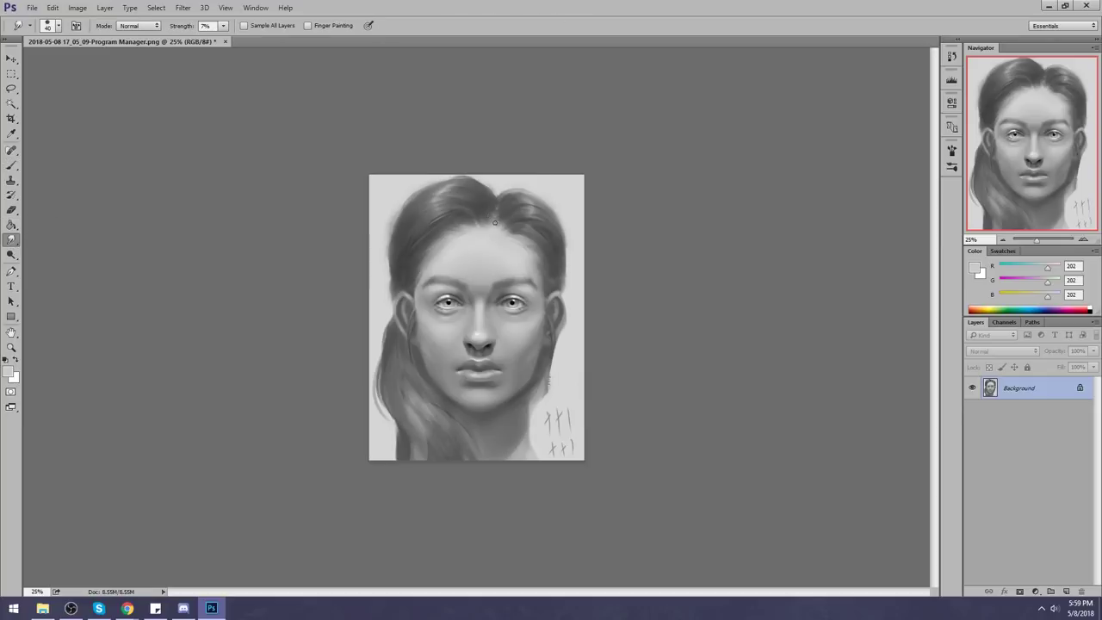
drag(511, 222, 510, 220)
key(b)
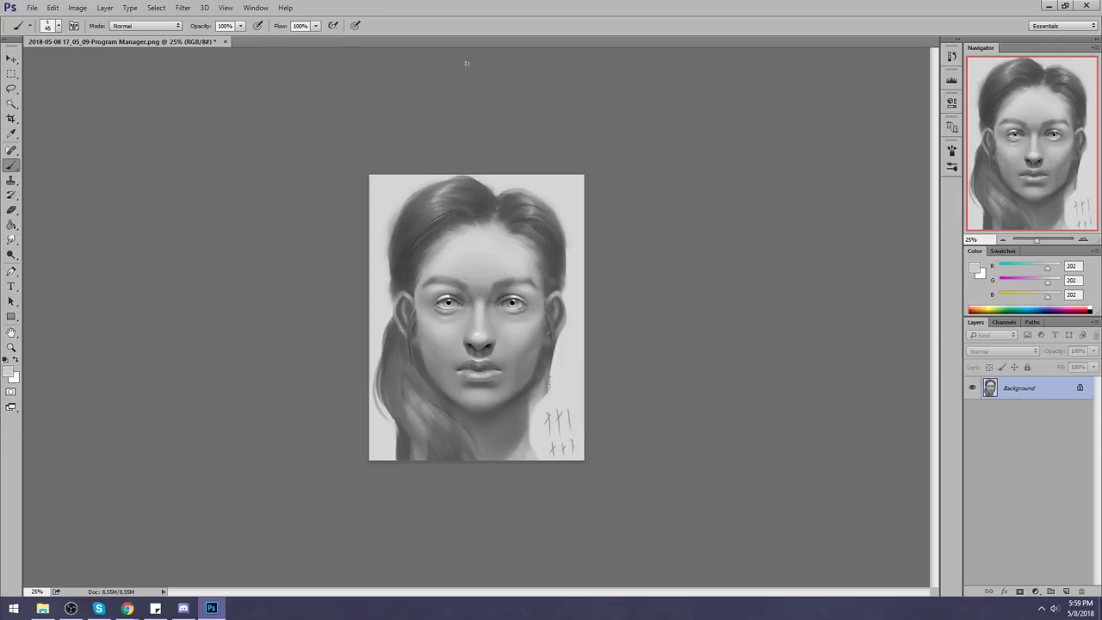
Step: Paint fine strands over the crown's shiny area with sampled greys and tidy the right-hand hair outline with the light background grey
alt+click(459, 199)
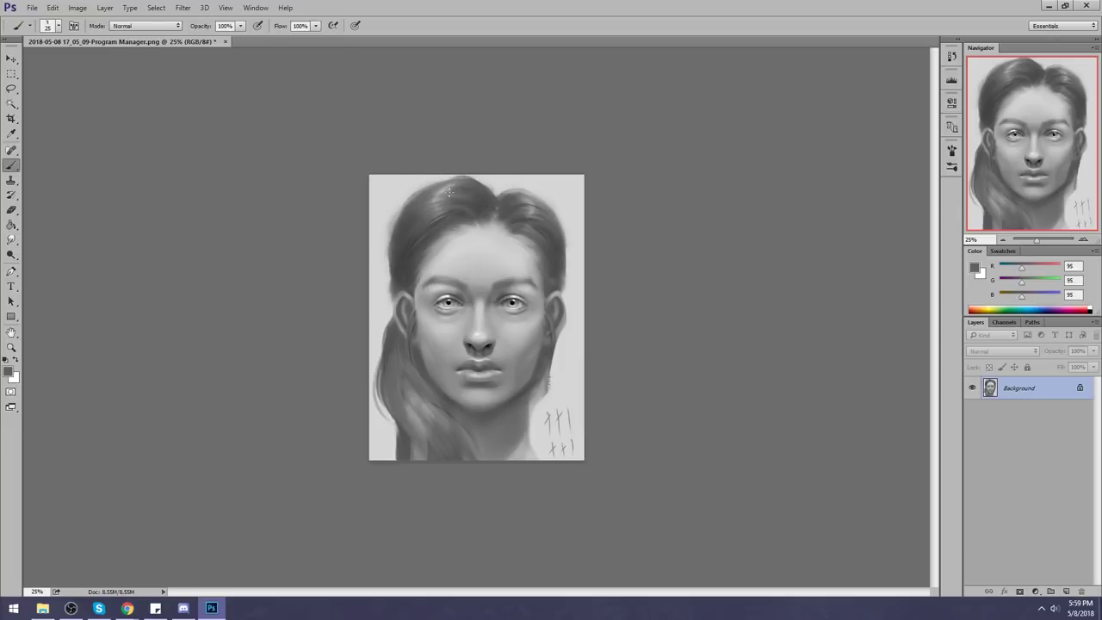
key(bracketright)
alt+click(447, 191)
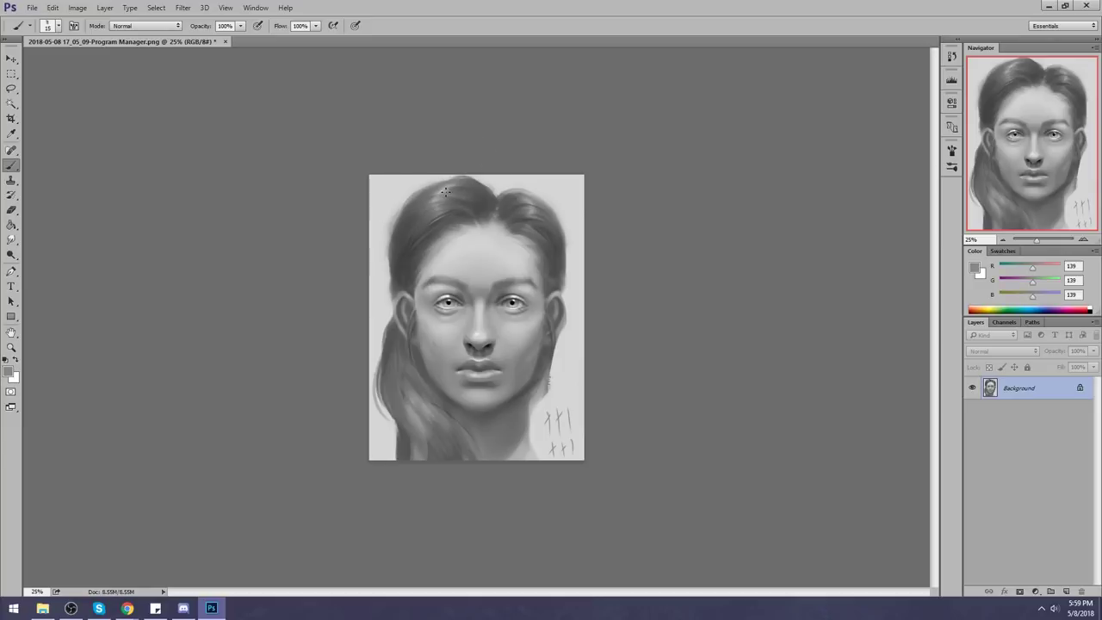
alt+click(446, 194)
alt+click(543, 197)
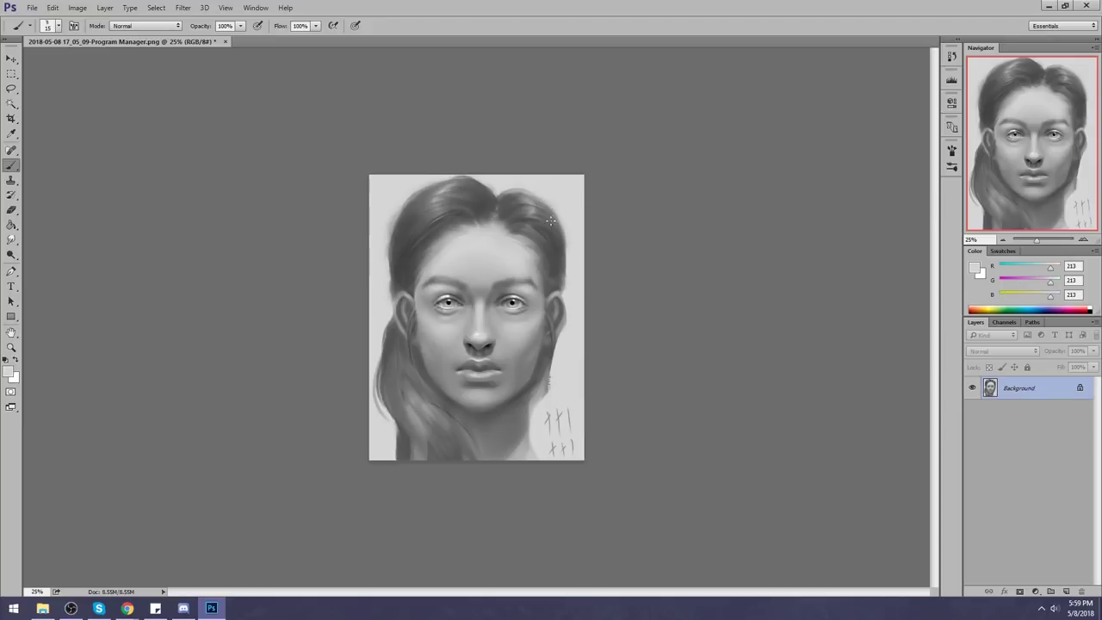
Step: Darken the hair left of the parting with a roughly 300 px Burn brush set to Midtones
drag(12, 256, 42, 267)
click(138, 25)
click(136, 43)
key(bracketright)
key(bracketright)
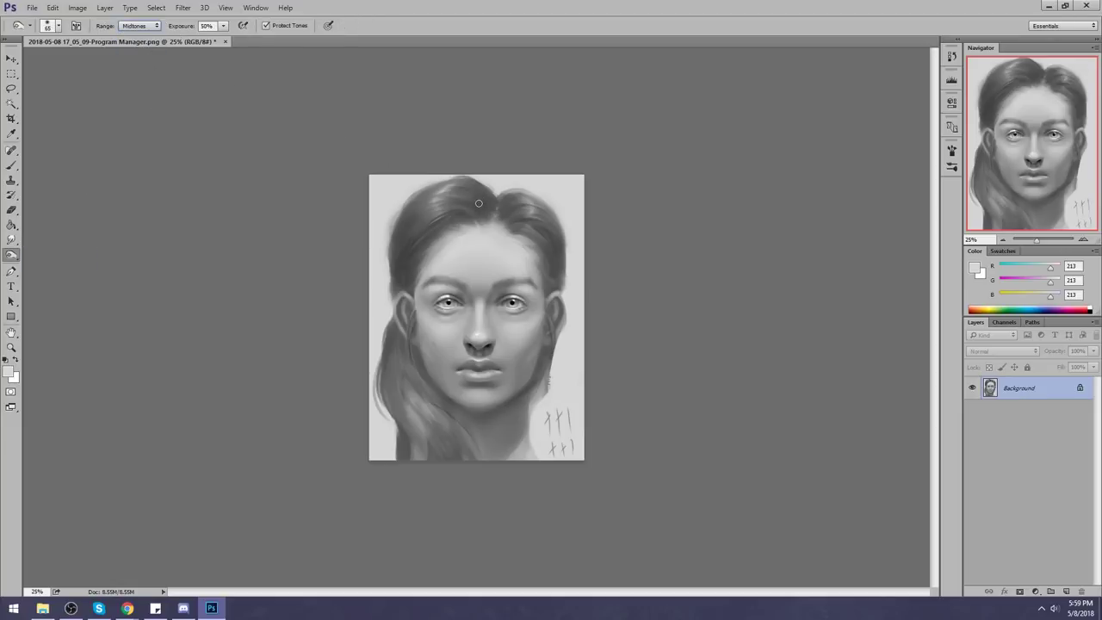
key(bracketright)
key(bracketright)
key(bracketright)
key(bracketright)
key(bracketright)
key(bracketright)
key(bracketright)
key(bracketright)
key(bracketright)
key(bracketright)
key(bracketleft)
key(bracketleft)
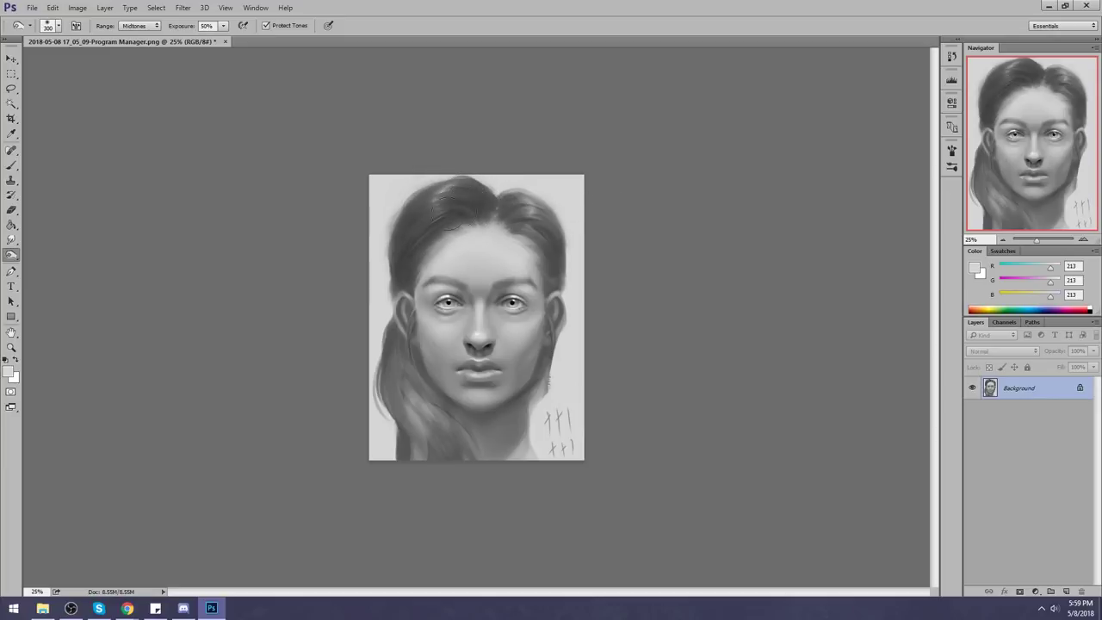
Step: Burn the hair right of the parting with a 500 px brush and undo the last burn stroke
key(bracketright)
key(bracketright)
key(bracketright)
click(540, 218)
click(540, 220)
key(bracketleft)
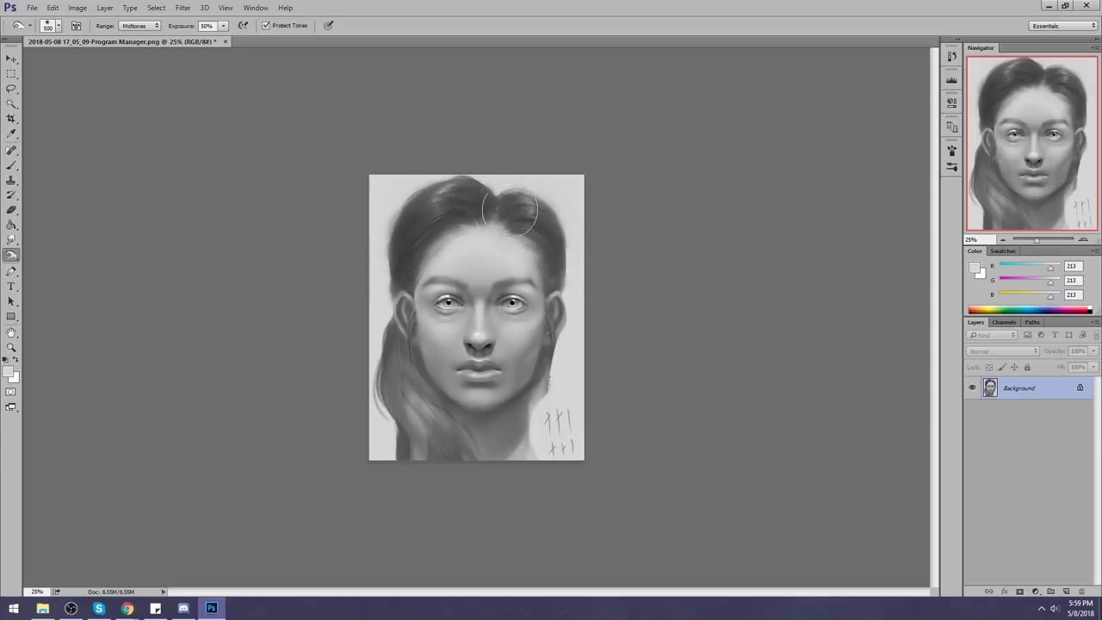
key(ctrl+z)
Step: Burn the long hair falling beside the neck and paint a sampled lighter grey strand across its bend
mouse_move(400, 361)
mouse_down()
mouse_move(458, 438)
mouse_move(428, 447)
mouse_move(448, 450)
mouse_up()
key(ctrl+z)
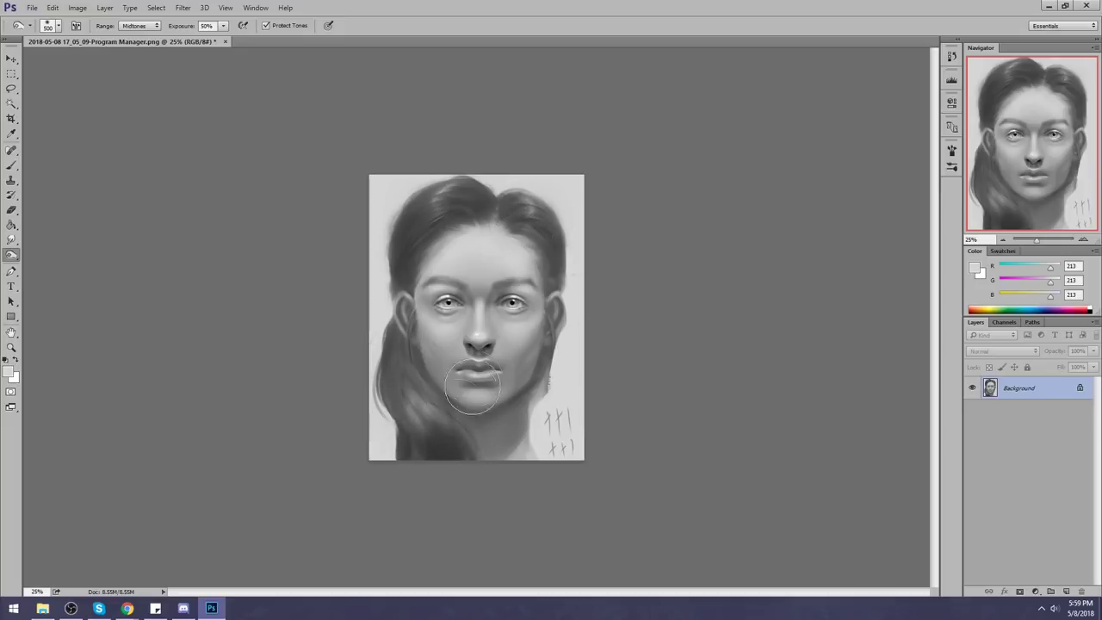
key(b)
alt+click(425, 413)
drag(408, 413, 396, 412)
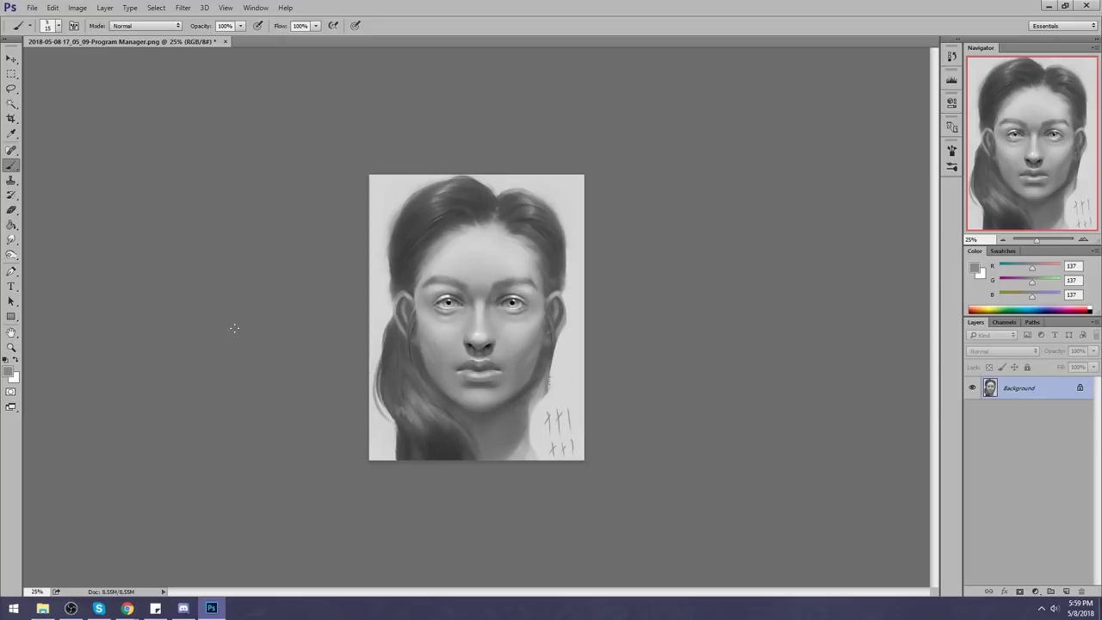
Step: Dodge the sheen of the long hair with the range set to Highlights and 28% exposure, using an enlarged brush
drag(10, 255, 43, 253)
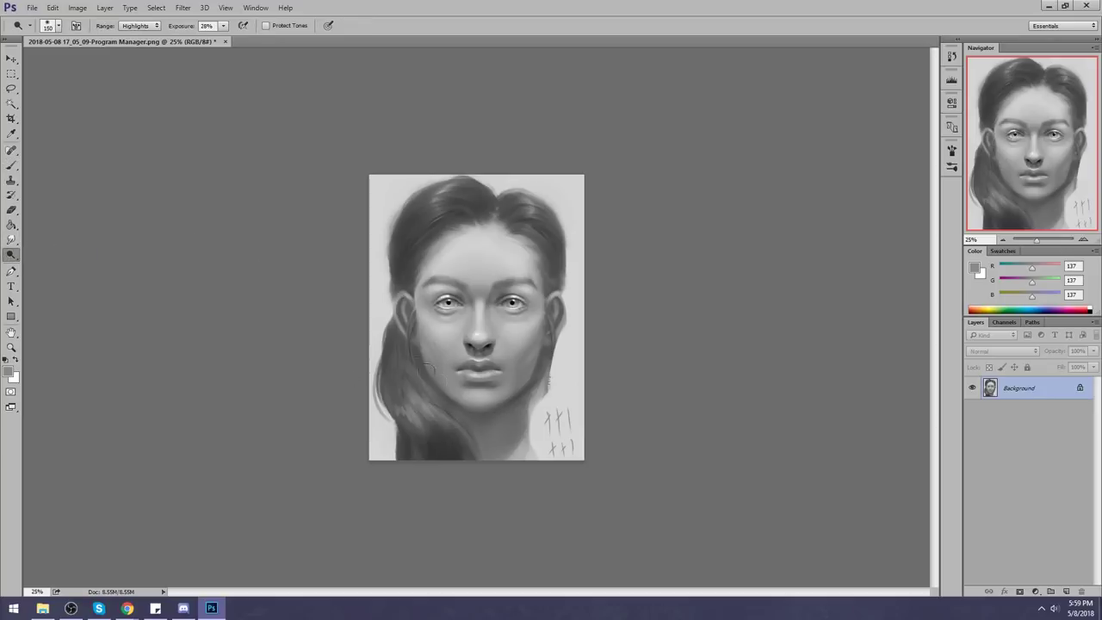
key(bracketright)
key(bracketright)
key(bracketright)
Step: Burn the long hair below the left-hand ear and smudge its outer edge with the loose strands
drag(12, 255, 43, 265)
drag(402, 341, 424, 430)
click(11, 240)
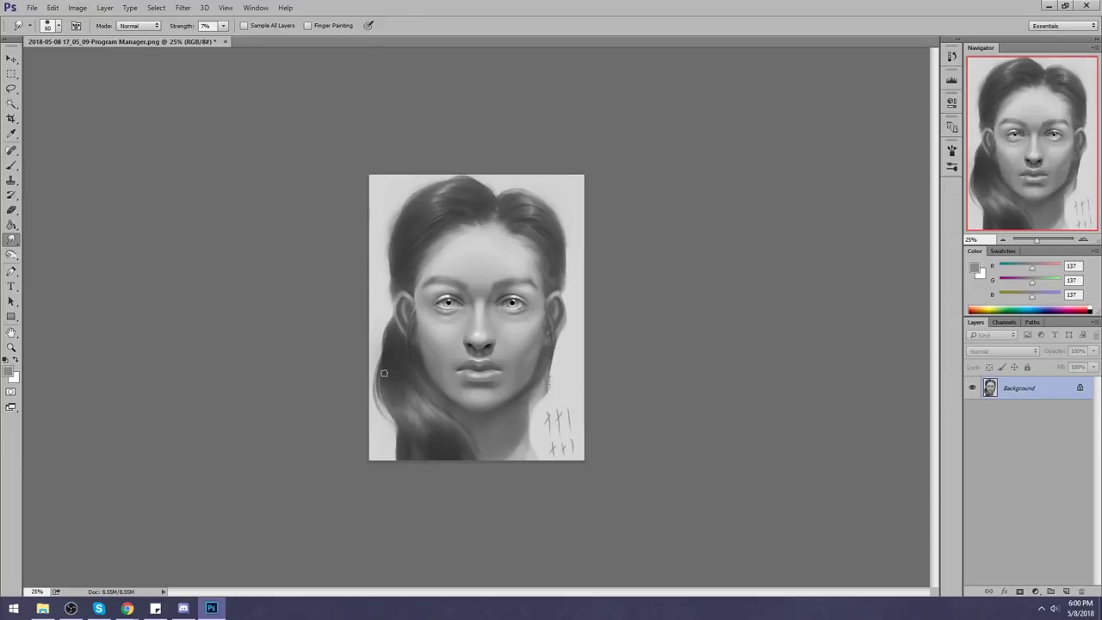
key([)
key([)
Step: Try to lay a light grey haze over the hair with a 1400 px soft round brush and the sampled background tone
key(b)
right_click(499, 195)
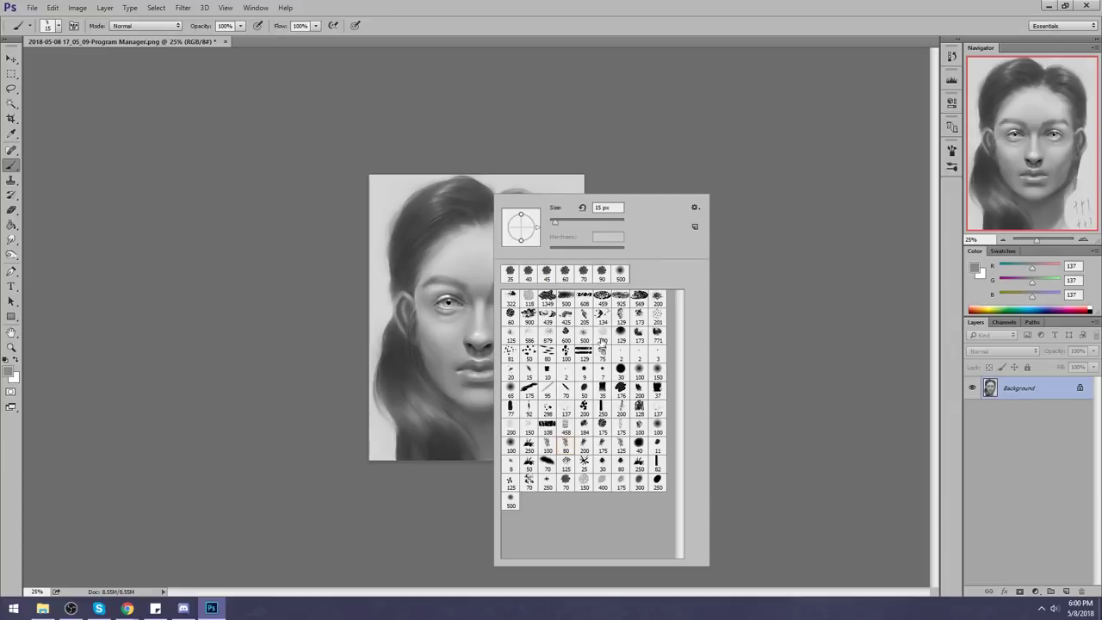
click(639, 372)
click(817, 330)
key(bracketright)
key(bracketright)
key(bracketright)
key(bracketright)
key(bracketright)
key(bracketright)
key(bracketright)
key(bracketright)
key(bracketright)
key(bracketright)
key(bracketright)
key(bracketright)
key(bracketright)
key(bracketright)
key(bracketright)
key(bracketright)
key(bracketright)
key(alt+space)
alt+click(503, 179)
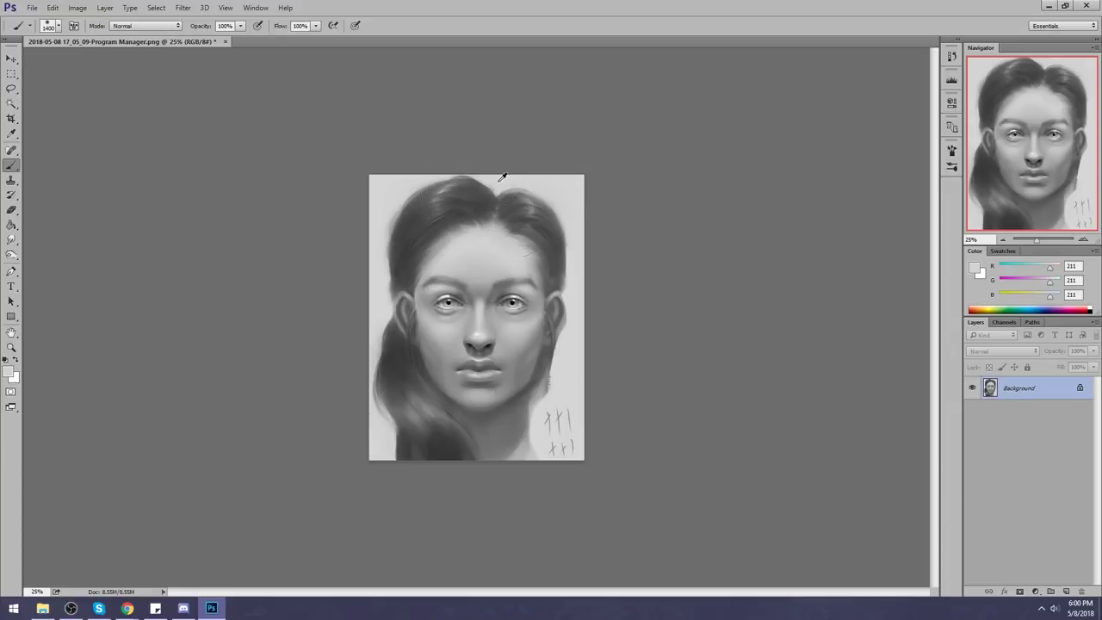
click(478, 200)
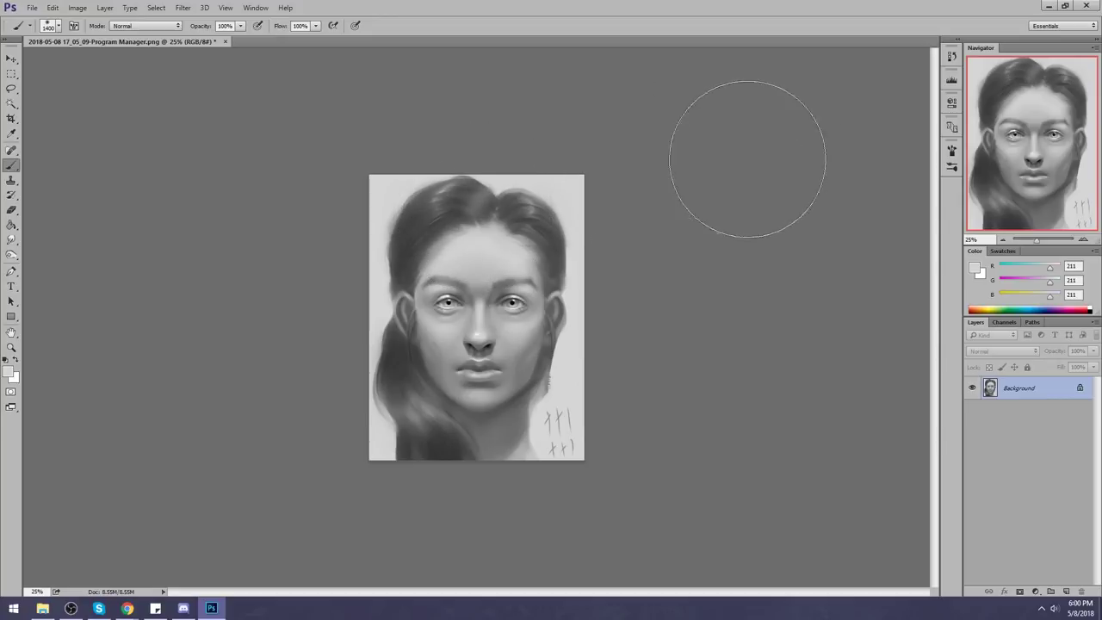
mouse_move(391, 219)
mouse_down()
mouse_move(391, 251)
mouse_move(437, 269)
mouse_up()
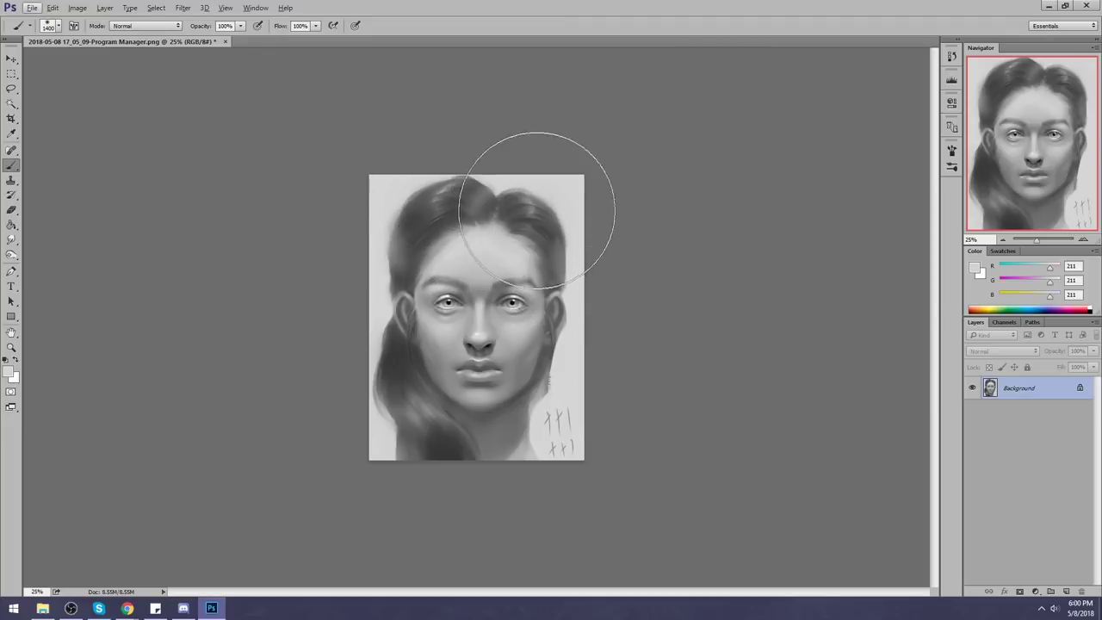
alt+click(498, 182)
Step: Switch to a 50 px textured brush and undo the recent dark and light strokes over the hair
right_click(495, 220)
click(567, 477)
click(801, 384)
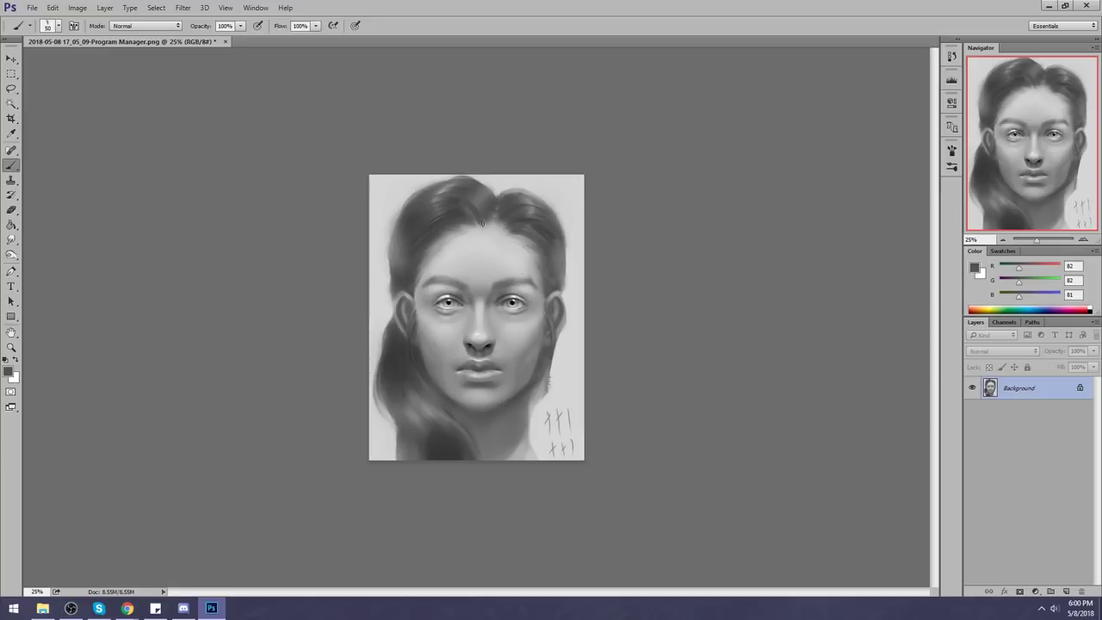
alt+click(476, 184)
key(ctrl+alt+z)
key(ctrl+alt+z)
key(ctrl+alt+z)
key(ctrl+alt+z)
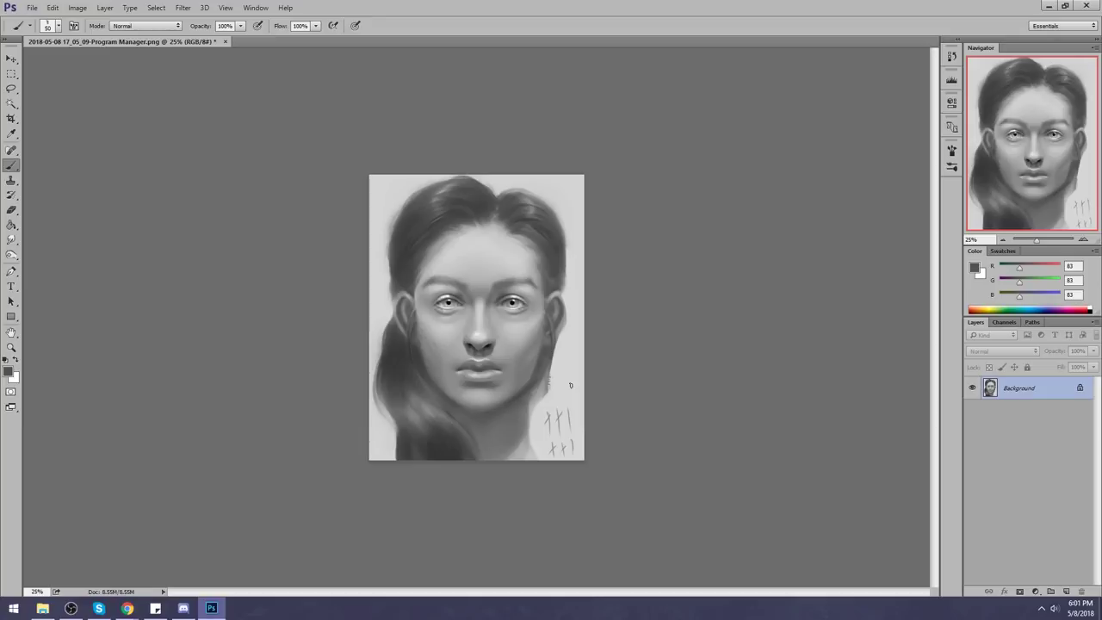
Step: Touch up the temples and upper hairline with sampled skin and hair tones, undoing a dark test stroke on the background
alt+click(542, 281)
alt+click(521, 267)
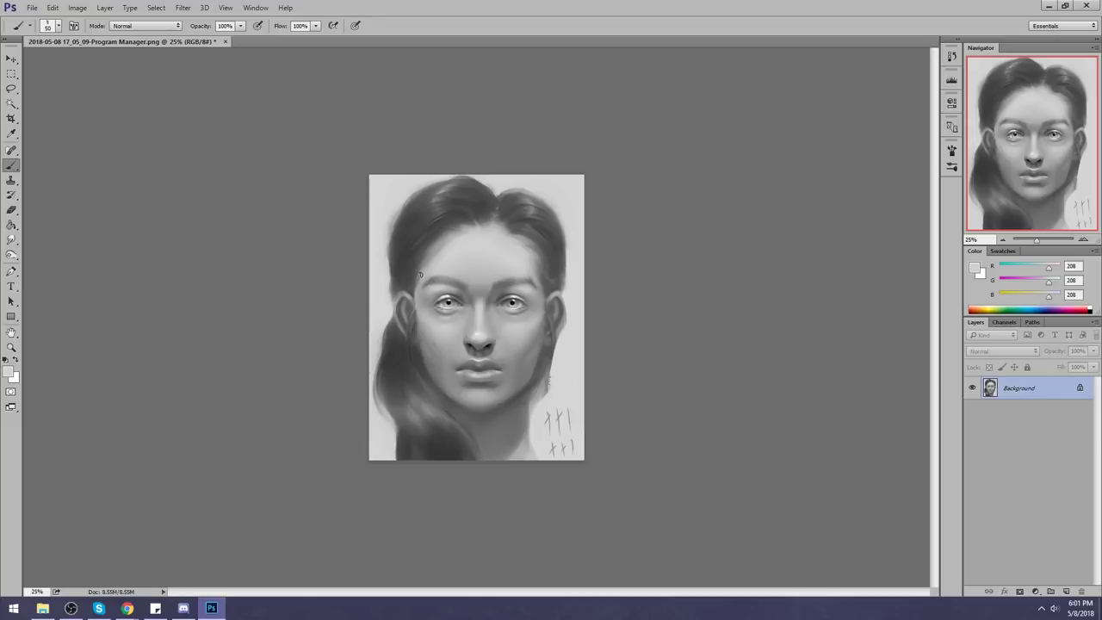
alt+click(459, 235)
alt+click(464, 207)
drag(387, 198, 402, 186)
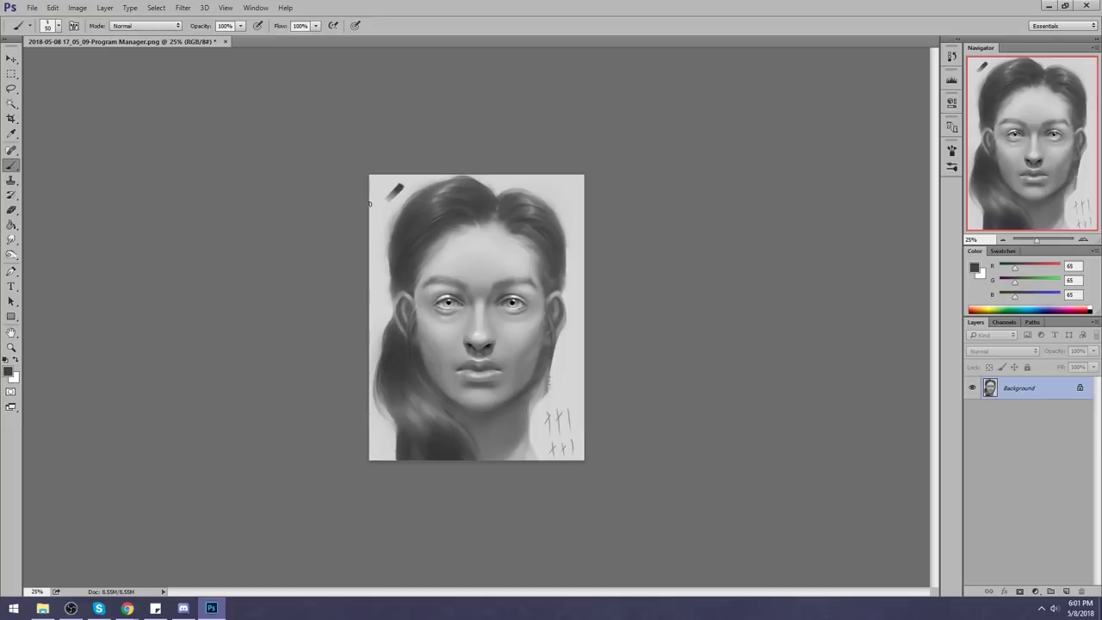
key(ctrl+z)
Step: Paint over the tally-like marks beside the neck with the sampled light background grey and a 250 px brush
alt+click(557, 350)
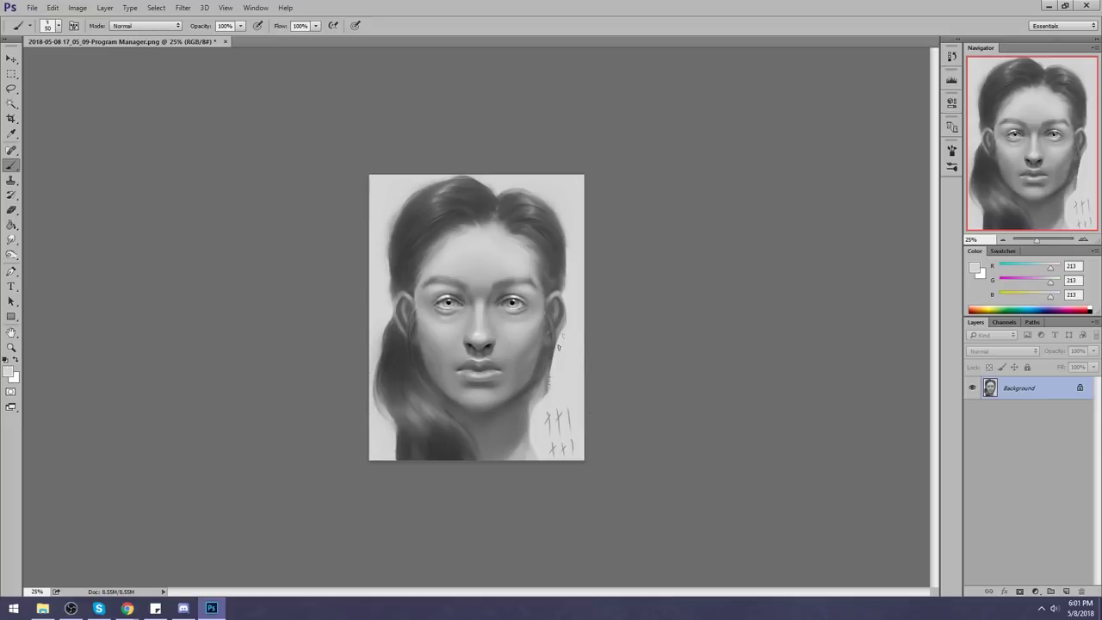
key(bracketright)
key(bracketright)
key(bracketright)
key(bracketright)
key(bracketright)
key(bracketright)
key(bracketright)
key(bracketright)
key(bracketright)
key(bracketright)
drag(561, 408, 586, 444)
Step: Try a broad dark hair stroke along the left-hand hairline with the 250 px brush
alt+click(442, 231)
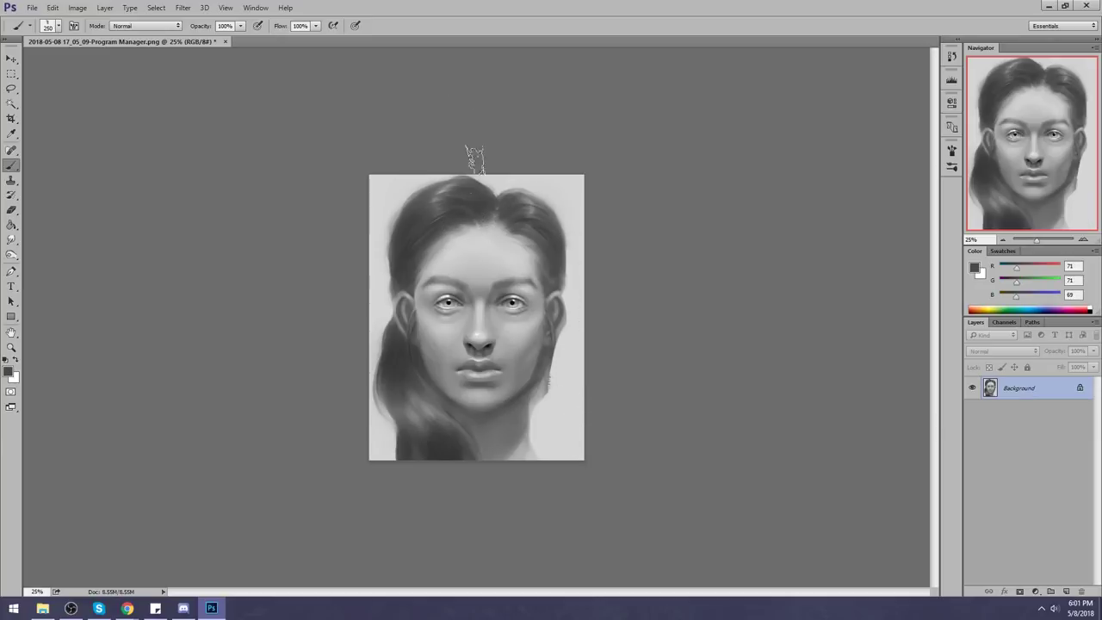
key(p)
key(b)
drag(427, 249, 449, 238)
key(ctrl+z)
alt+click(417, 253)
Step: Add a new layer above the portrait and fill it with the sampled light background grey
click(1065, 591)
key(g)
alt+click(572, 349)
click(572, 349)
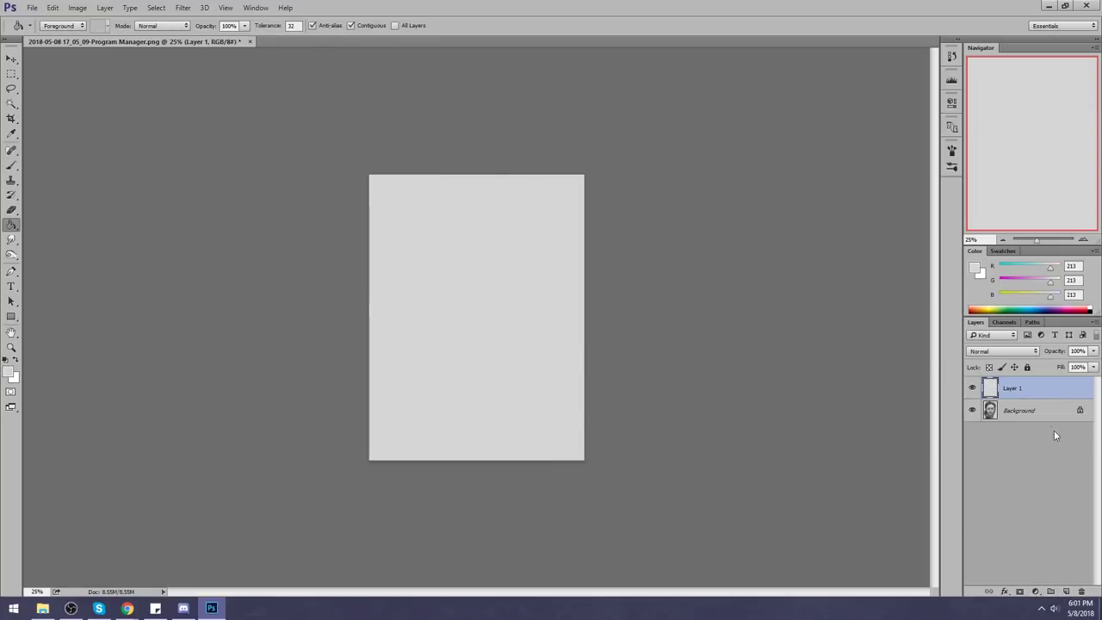
Step: Set the brush colour to black and add another empty layer above the grey fill
key(b)
click(973, 267)
drag(680, 284, 593, 315)
click(923, 150)
click(917, 150)
key(b)
click(1065, 592)
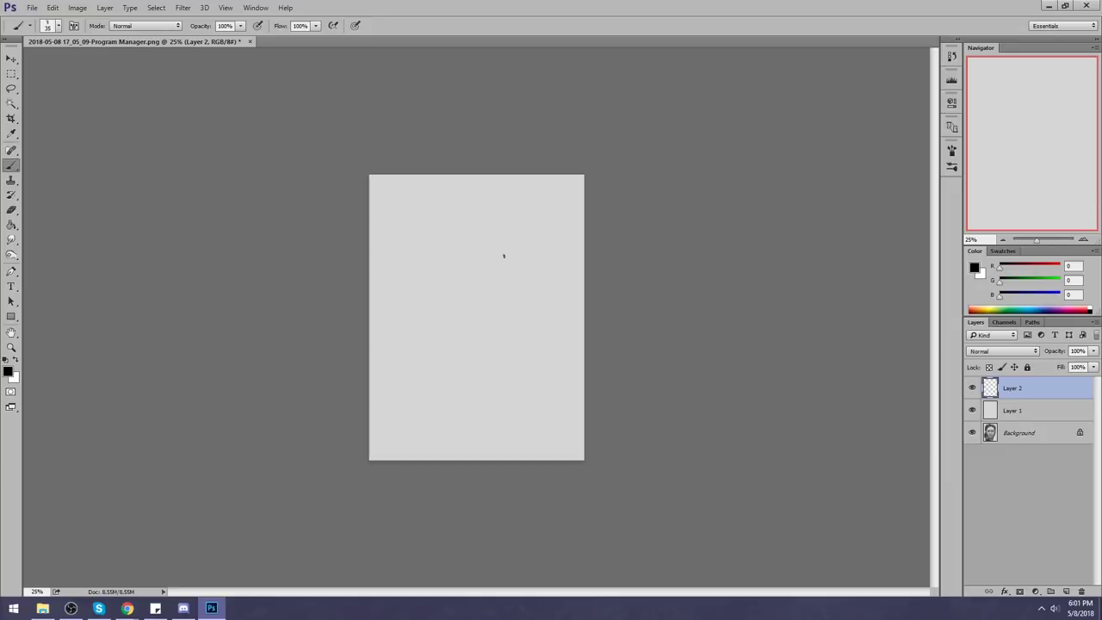
Step: Choose the 30 px textured brush preset, reduce it to 25 px and sketch several spiky, feather-like tuft outlines on the empty layer
right_click(504, 214)
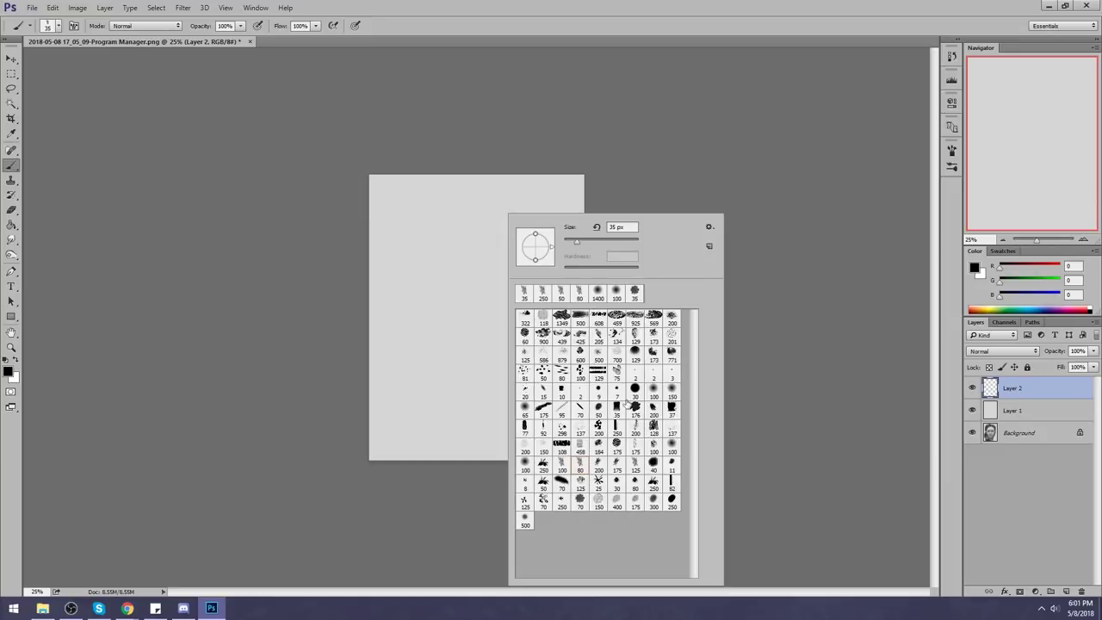
double_click(616, 479)
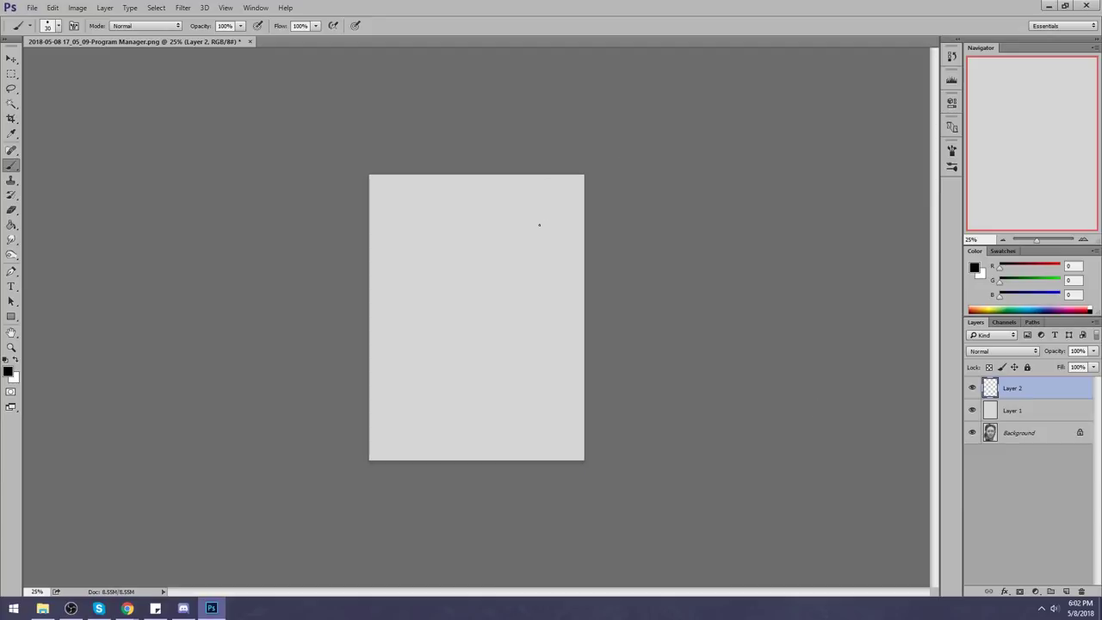
mouse_move(515, 220)
mouse_down()
mouse_move(495, 265)
mouse_move(525, 274)
mouse_move(551, 225)
mouse_up()
mouse_move(487, 273)
mouse_down()
mouse_move(474, 277)
mouse_move(482, 318)
mouse_move(515, 291)
mouse_up()
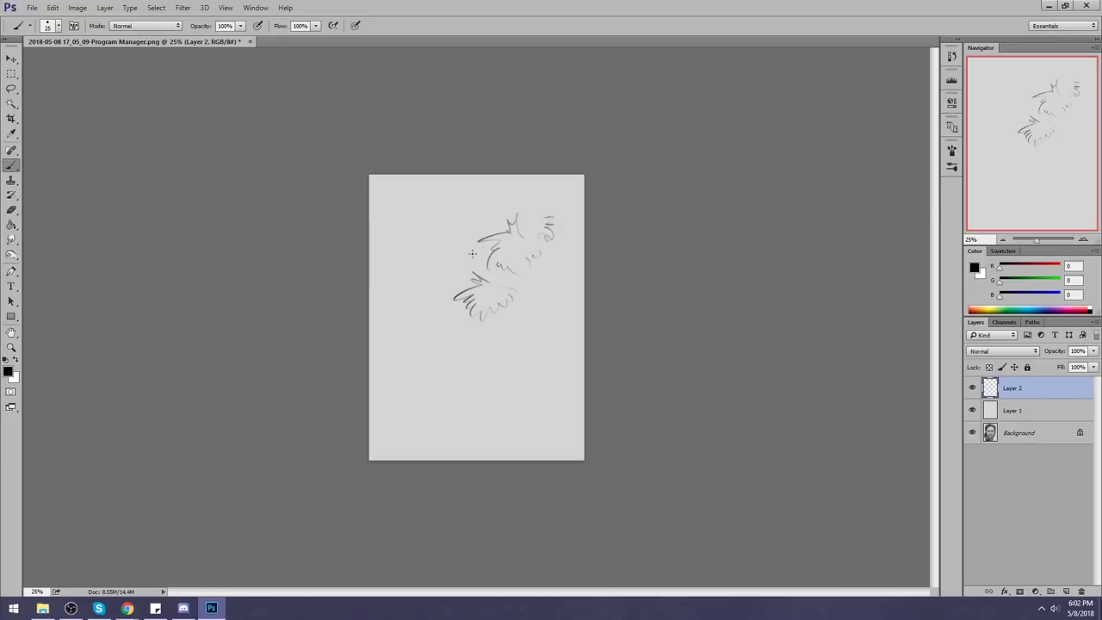
mouse_move(465, 362)
mouse_down()
mouse_move(454, 368)
mouse_move(470, 398)
mouse_up()
mouse_move(488, 352)
mouse_down()
mouse_move(514, 393)
mouse_move(486, 389)
mouse_move(472, 411)
mouse_up()
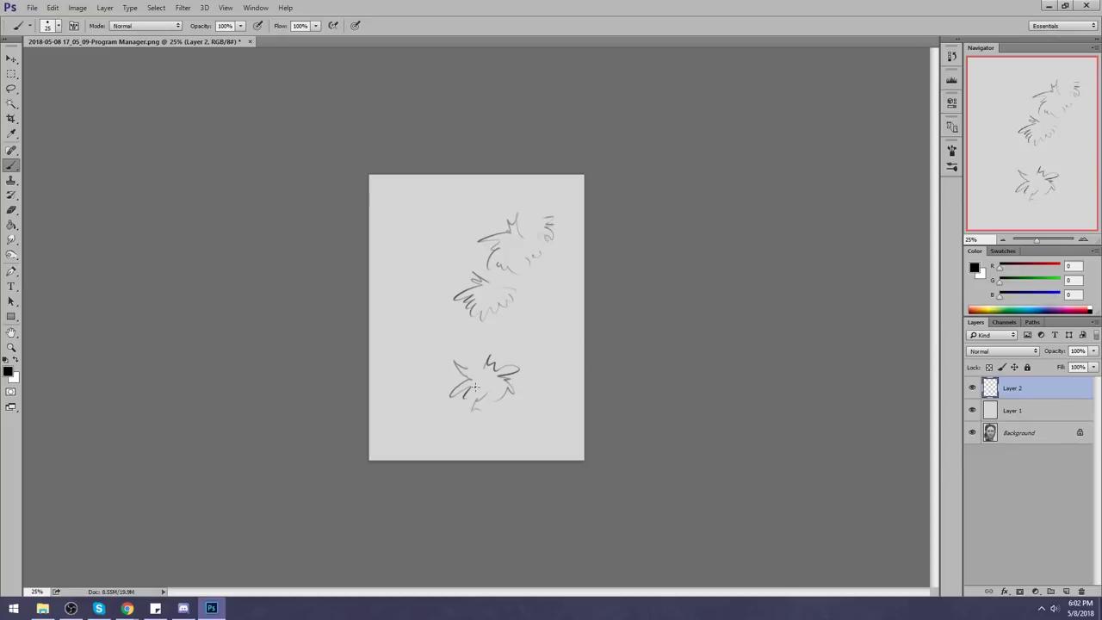
mouse_move(457, 199)
mouse_down()
mouse_move(400, 232)
mouse_move(418, 233)
mouse_move(418, 257)
mouse_move(449, 258)
mouse_move(484, 233)
mouse_up()
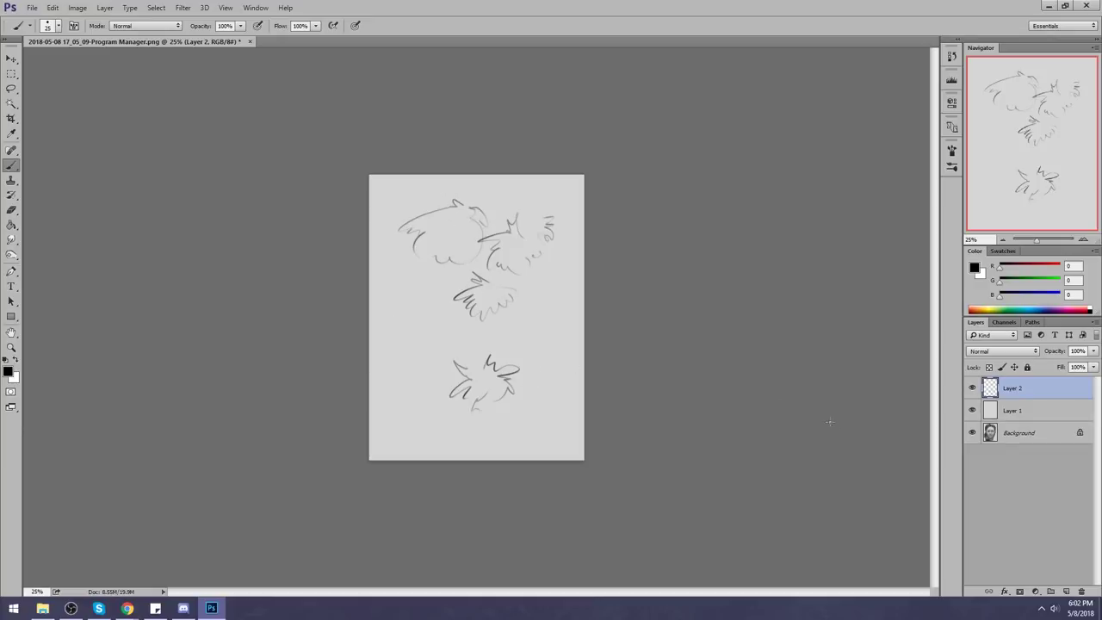
Step: Hide the tuft sketch, add a new layer and draw three long wavy lines running down the page
click(971, 387)
click(1066, 592)
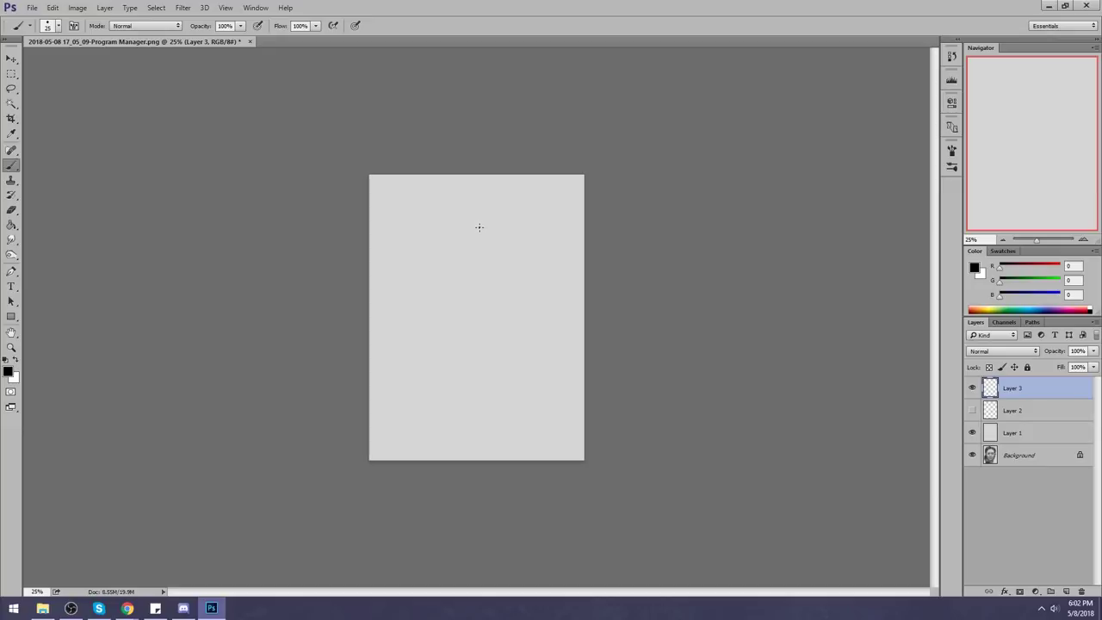
drag(478, 227, 388, 408)
mouse_move(519, 232)
mouse_down()
mouse_move(487, 284)
mouse_move(461, 392)
mouse_up()
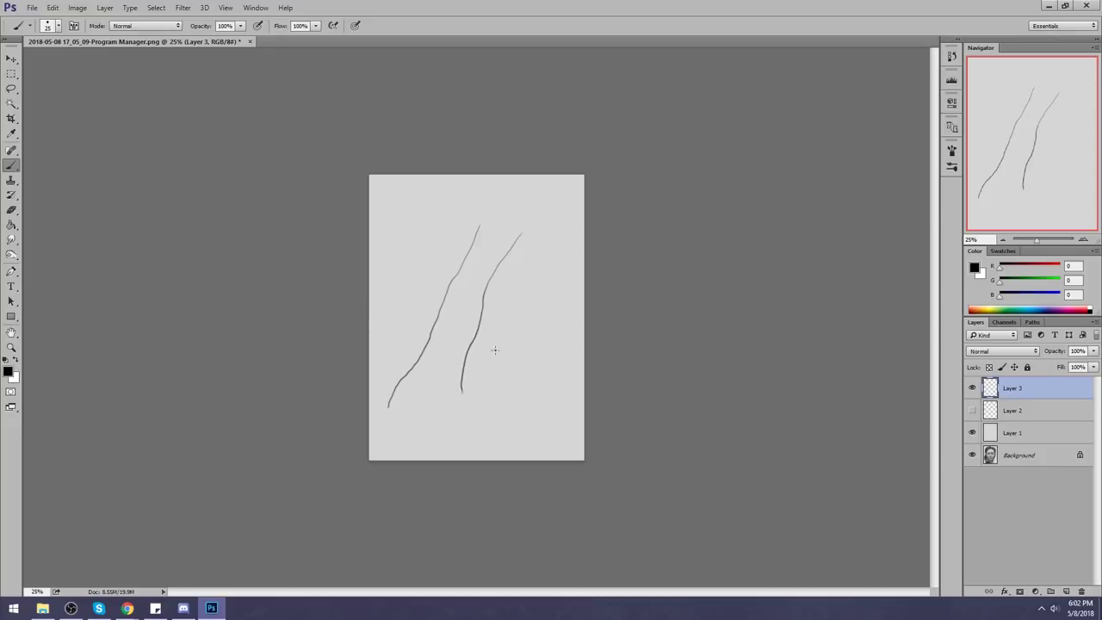
mouse_move(500, 437)
mouse_down()
mouse_move(529, 411)
mouse_move(551, 344)
mouse_move(543, 329)
mouse_move(567, 294)
mouse_move(536, 246)
mouse_up()
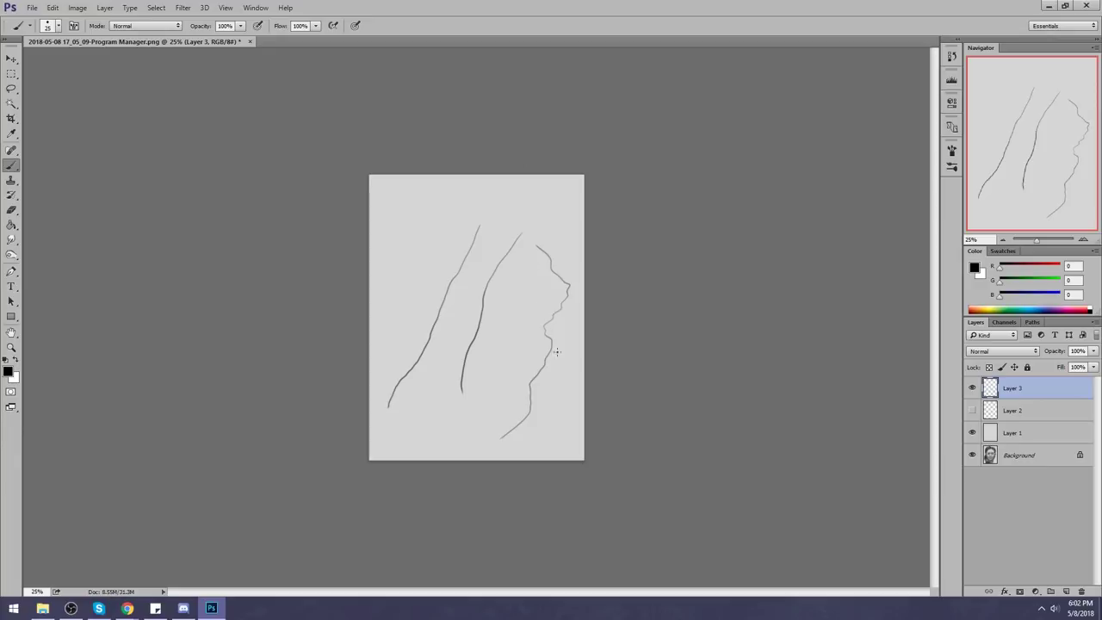
Step: Draw more long wavy strands crossing the existing lines, fanning from the upper edge and right side of the page
mouse_move(444, 437)
mouse_down()
mouse_move(506, 358)
mouse_move(542, 334)
mouse_move(582, 244)
mouse_up()
mouse_move(417, 287)
mouse_down()
mouse_move(519, 246)
mouse_move(601, 187)
mouse_up()
drag(476, 226, 589, 175)
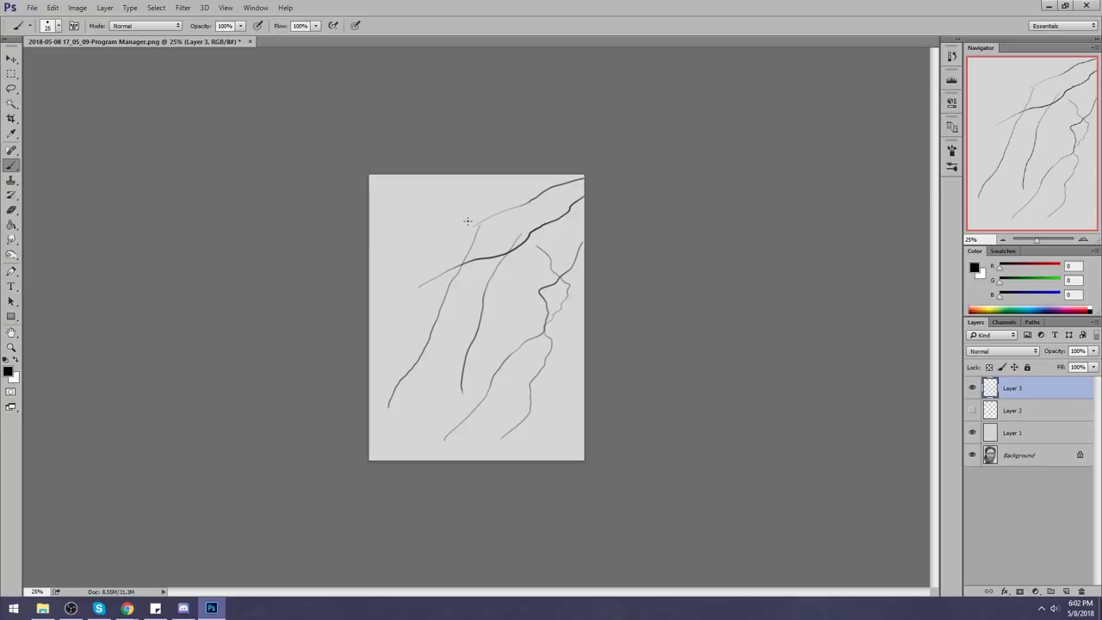
drag(365, 272, 420, 215)
drag(506, 208, 451, 203)
mouse_move(459, 264)
mouse_down()
mouse_move(386, 316)
mouse_move(407, 249)
mouse_move(444, 218)
mouse_move(433, 213)
mouse_move(491, 186)
mouse_up()
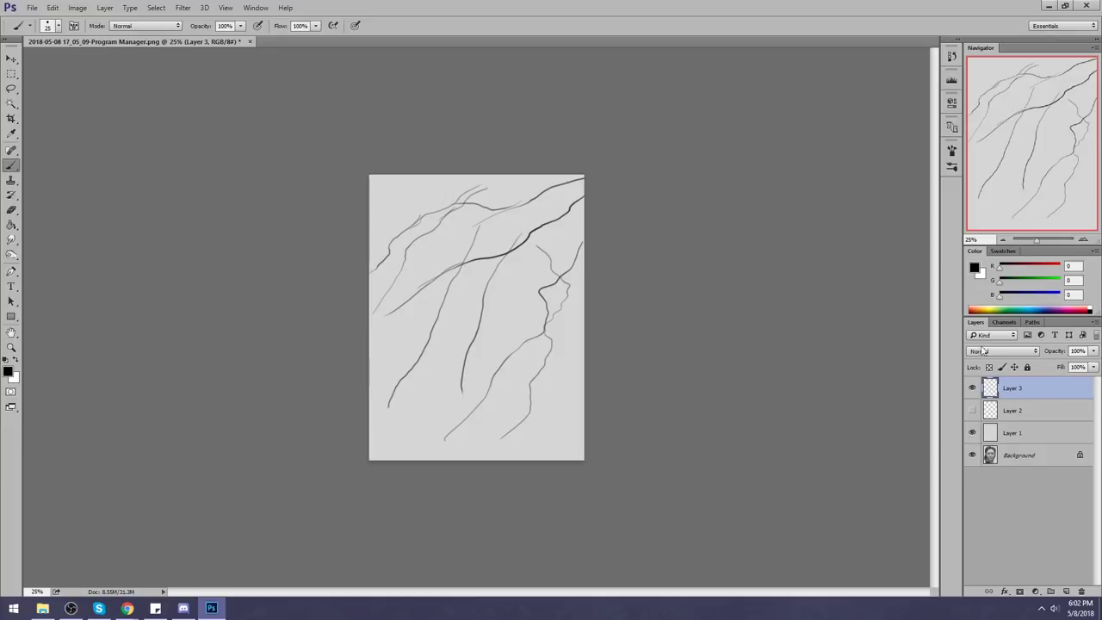
Step: Hide the wavy-line sketch, add a new layer and draw two S-shaped hair locks with curled, tapering tips
click(971, 387)
click(1065, 591)
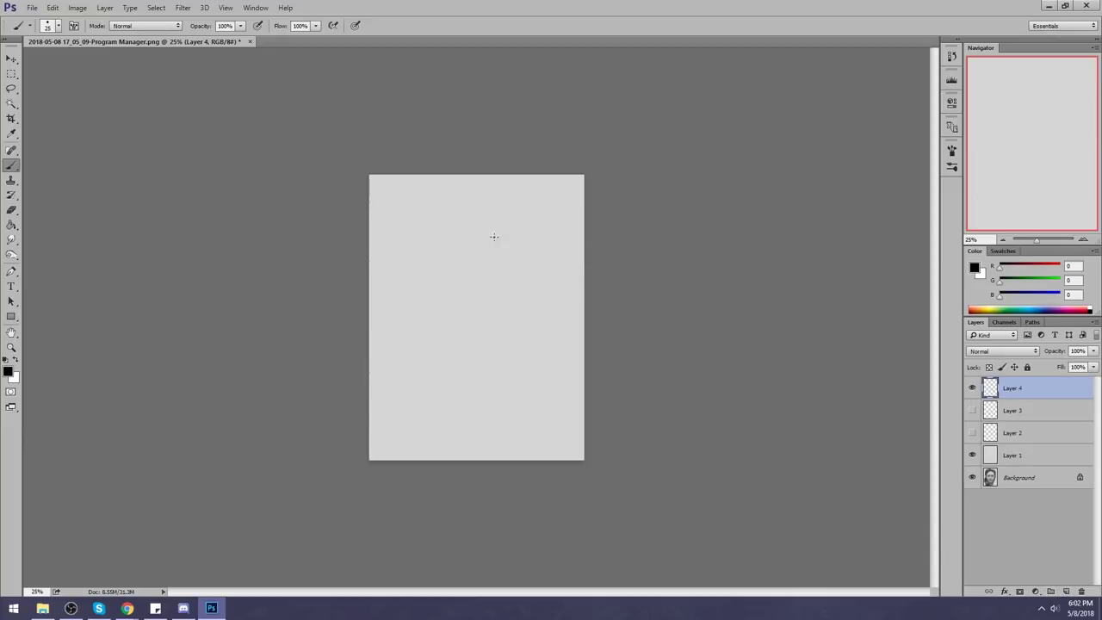
mouse_move(503, 210)
mouse_down()
mouse_move(449, 241)
mouse_move(467, 290)
mouse_move(459, 335)
mouse_move(487, 322)
mouse_move(525, 205)
mouse_up()
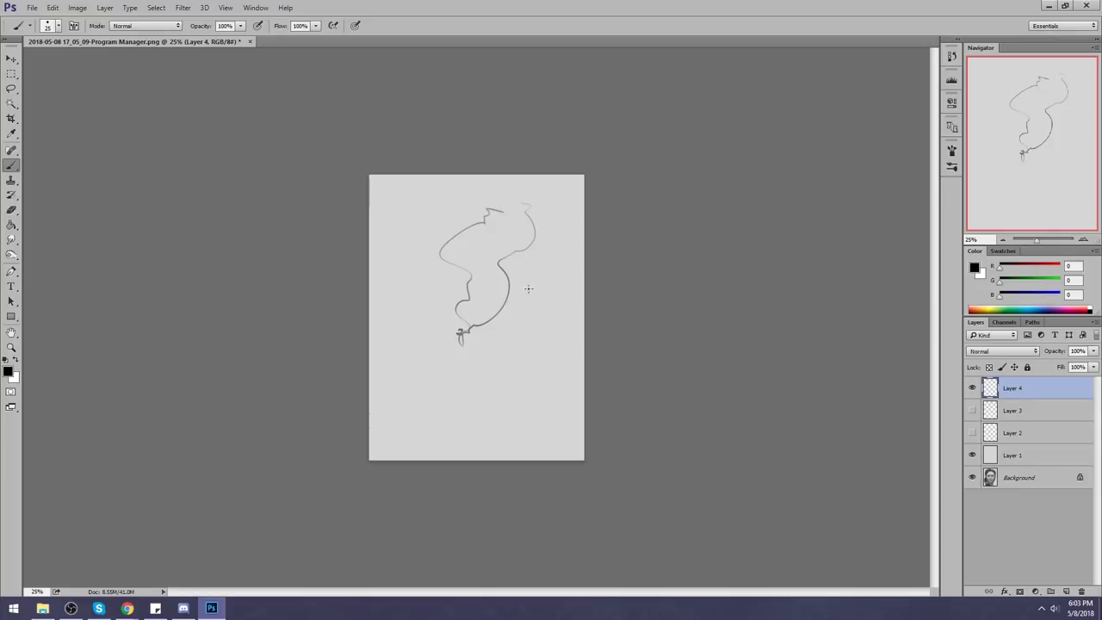
mouse_move(555, 269)
mouse_down()
mouse_move(452, 370)
mouse_move(434, 444)
mouse_move(532, 365)
mouse_move(555, 297)
mouse_up()
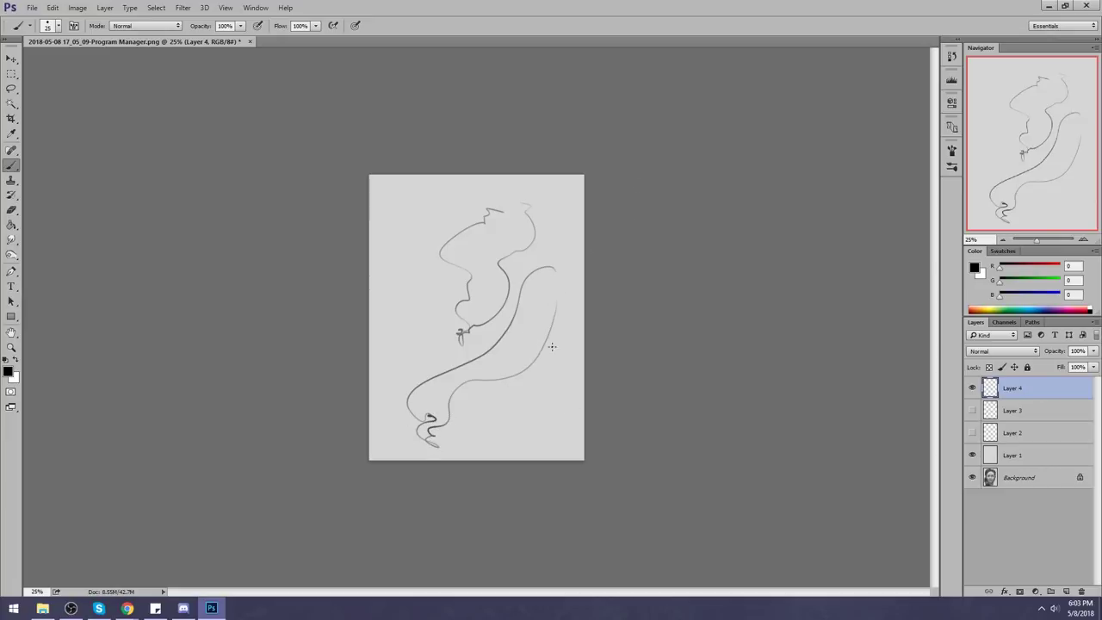
Step: Hide the lock sketch and, on a new layer, outline an egg-shaped head, neck and wavy hair with a boxed scribble below
click(971, 388)
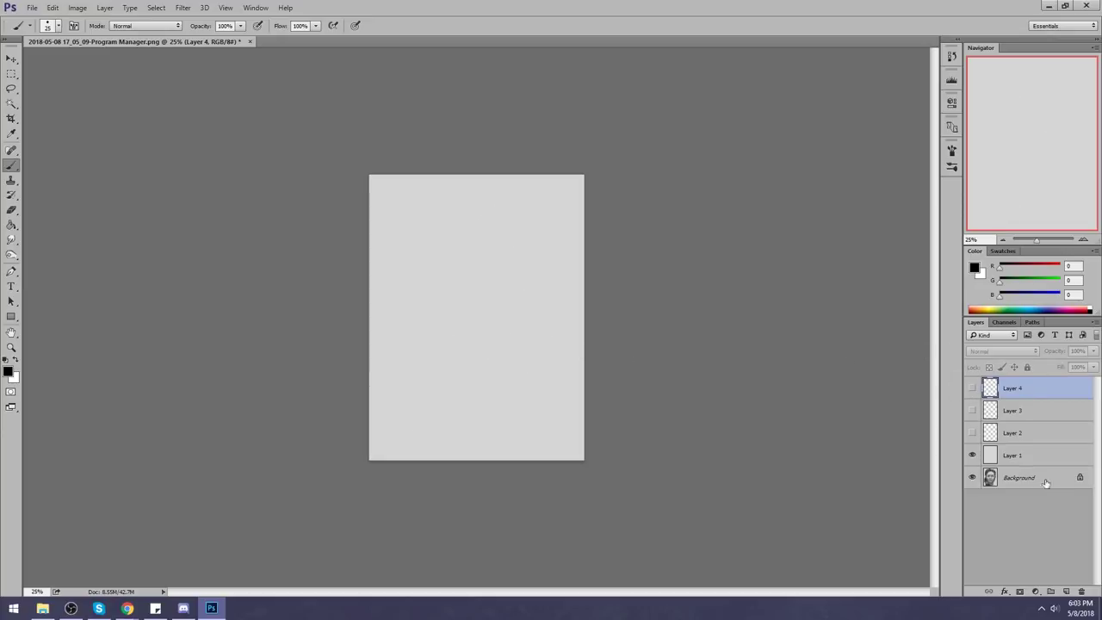
click(1064, 591)
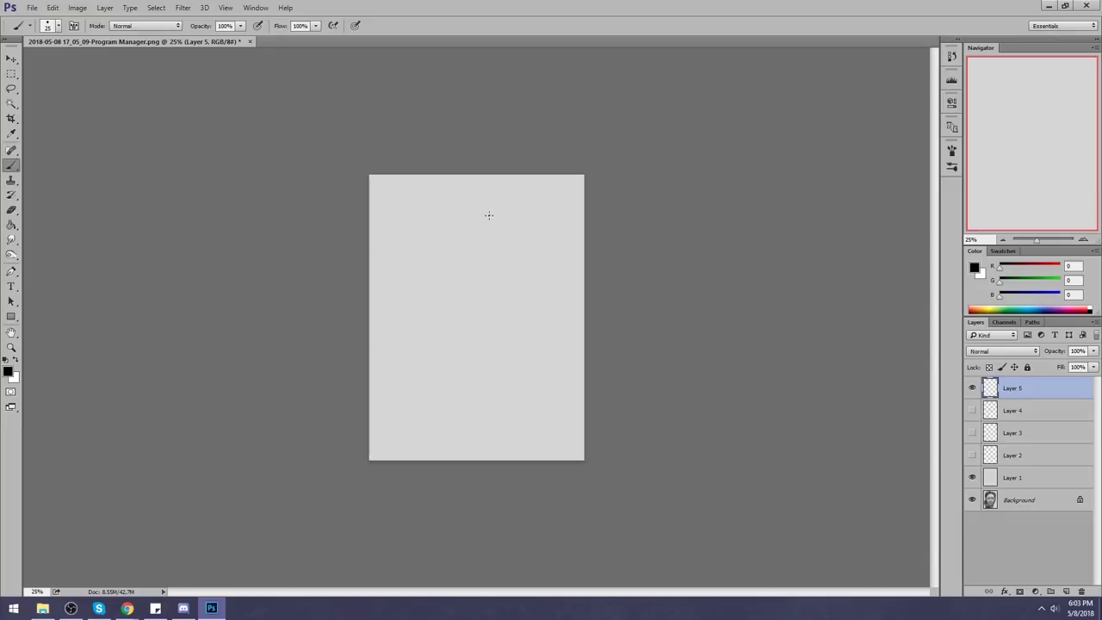
drag(484, 209, 507, 216)
mouse_move(472, 294)
mouse_down()
mouse_move(459, 342)
mouse_move(478, 344)
mouse_up()
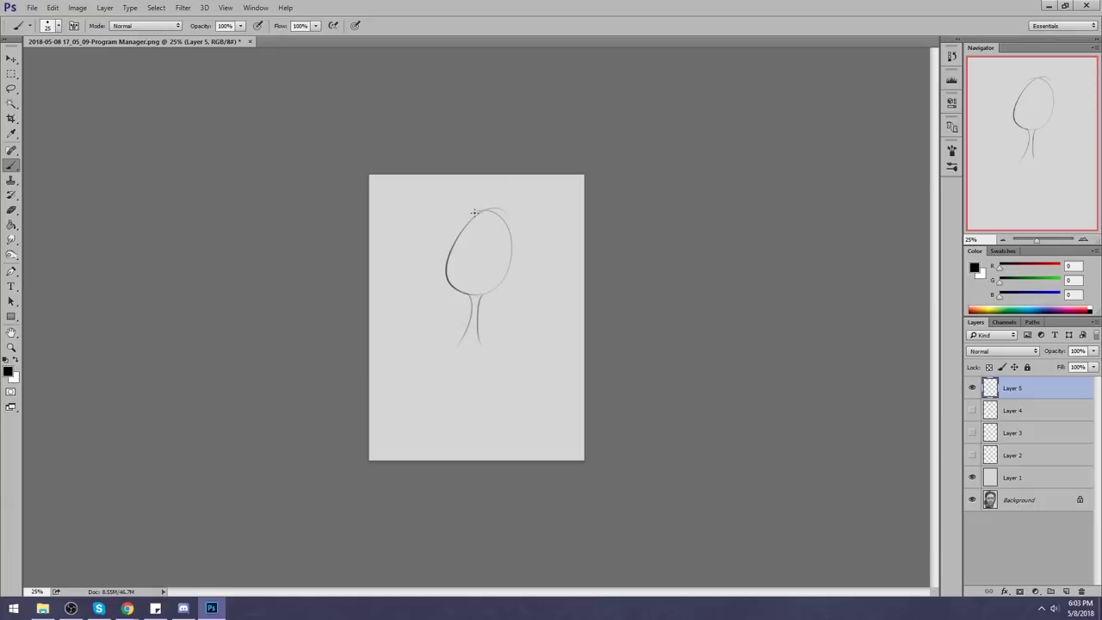
mouse_move(492, 204)
mouse_down()
mouse_move(440, 233)
mouse_move(433, 370)
mouse_move(451, 398)
mouse_up()
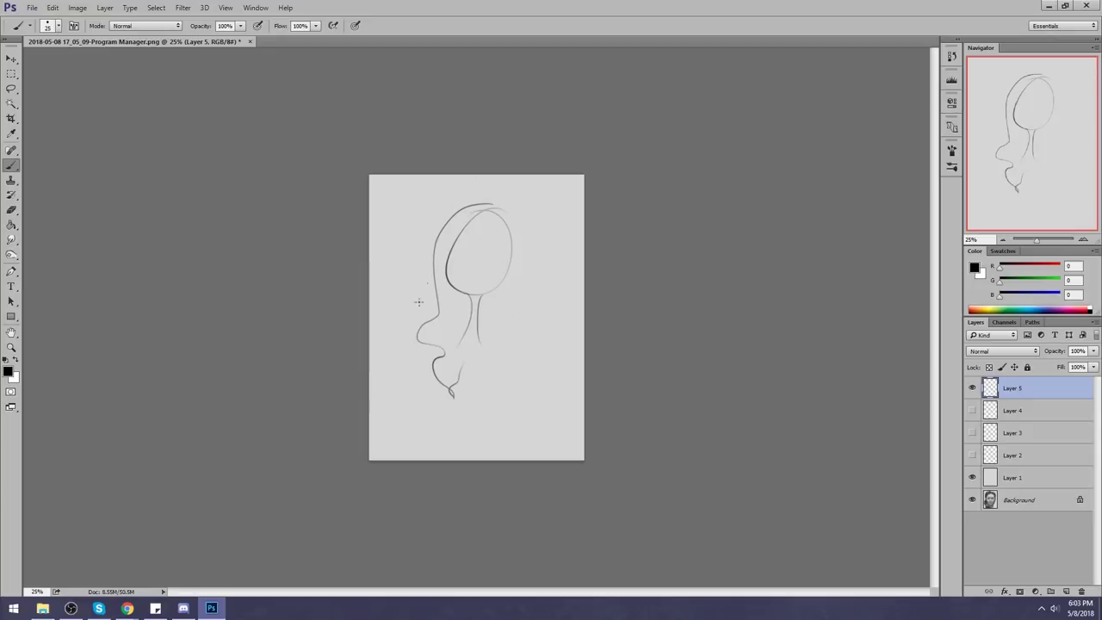
mouse_move(519, 327)
mouse_down()
mouse_move(453, 413)
mouse_move(471, 416)
mouse_move(467, 438)
mouse_move(507, 436)
mouse_move(493, 421)
mouse_move(462, 440)
mouse_move(505, 451)
mouse_up()
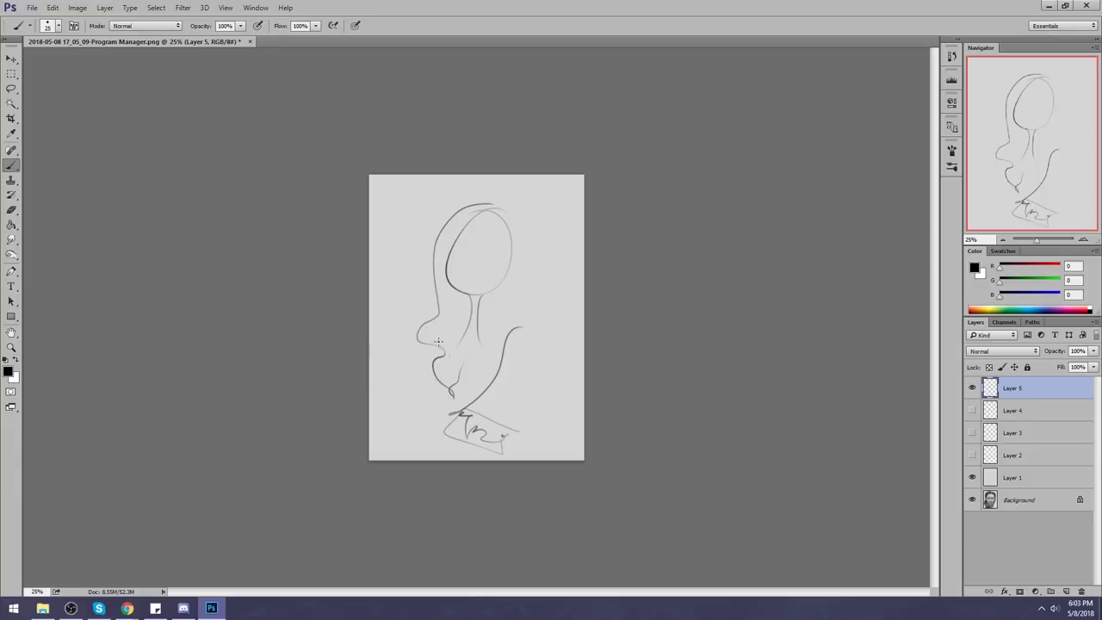
Step: Sketch a second hair mass left of the head, flowing down into loose, curled ends
drag(409, 181, 369, 284)
drag(380, 316, 404, 356)
mouse_move(416, 188)
mouse_down()
mouse_move(440, 202)
mouse_move(425, 270)
mouse_move(422, 251)
mouse_move(433, 300)
mouse_move(410, 354)
mouse_move(413, 319)
mouse_move(401, 362)
mouse_up()
drag(384, 323, 381, 348)
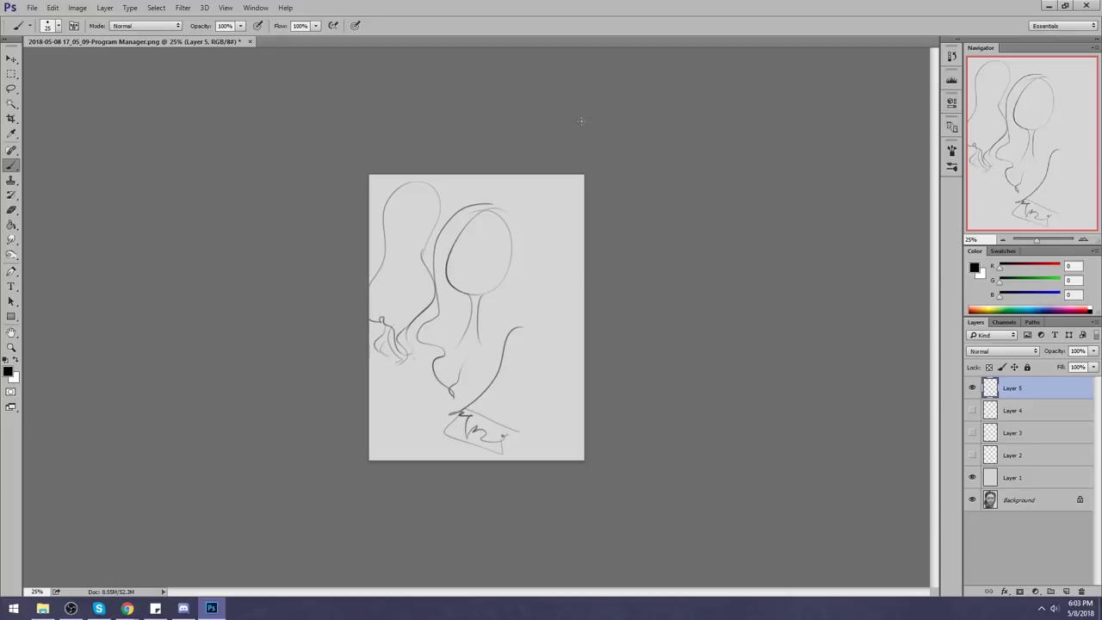
Step: Sketch overlapping wavy hair masses right of the head and circle the curled tip at their lower end
drag(570, 188, 495, 336)
drag(563, 260, 545, 292)
mouse_move(559, 187)
mouse_down()
mouse_move(571, 288)
mouse_move(527, 400)
mouse_move(528, 295)
mouse_move(542, 247)
mouse_move(584, 220)
mouse_up()
drag(586, 264, 561, 282)
drag(537, 333, 569, 361)
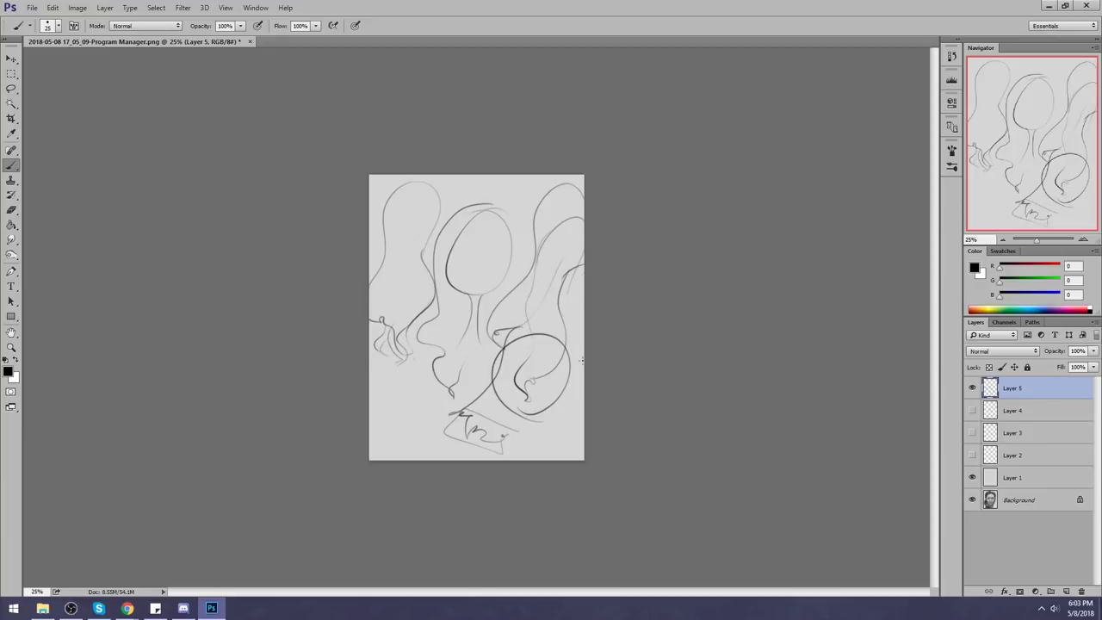
Step: Hide the head sketch, add a new layer and outline a spiky, leafy clump in the page's upper right area
click(971, 388)
click(1065, 591)
mouse_move(509, 221)
mouse_down()
mouse_move(490, 219)
mouse_move(470, 254)
mouse_move(487, 293)
mouse_move(512, 216)
mouse_move(531, 226)
mouse_move(506, 241)
mouse_move(555, 232)
mouse_move(501, 300)
mouse_up()
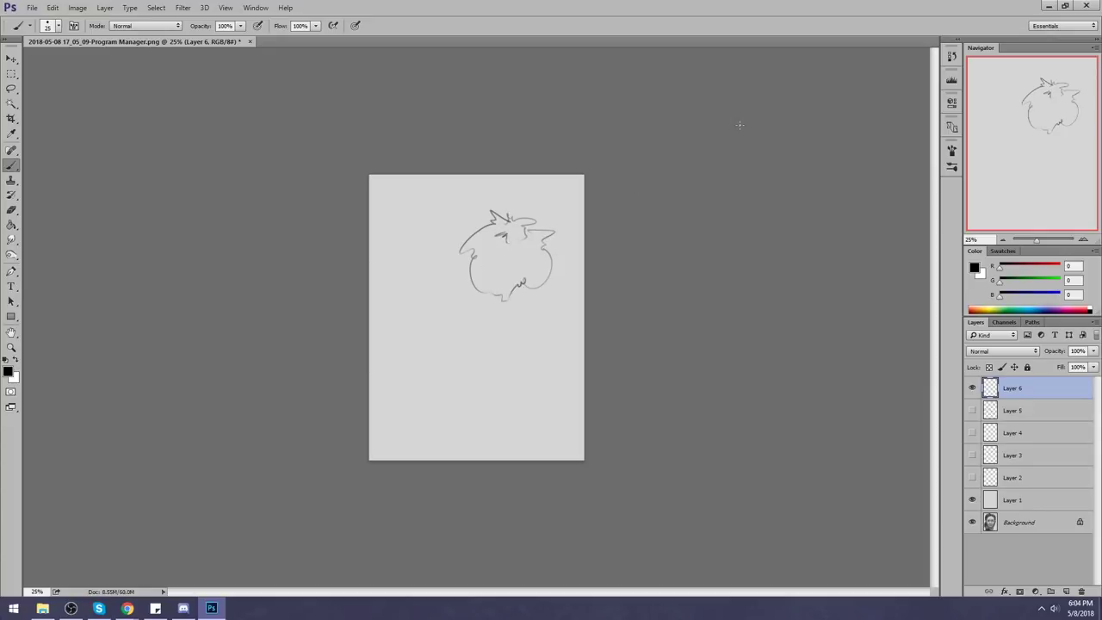
Step: Draw a thick diagonal tree branch below the leafy clump, with one fork to the right and another rising into the clump
drag(382, 410, 532, 308)
mouse_move(400, 439)
mouse_down()
mouse_move(573, 292)
mouse_move(538, 301)
mouse_move(582, 281)
mouse_up()
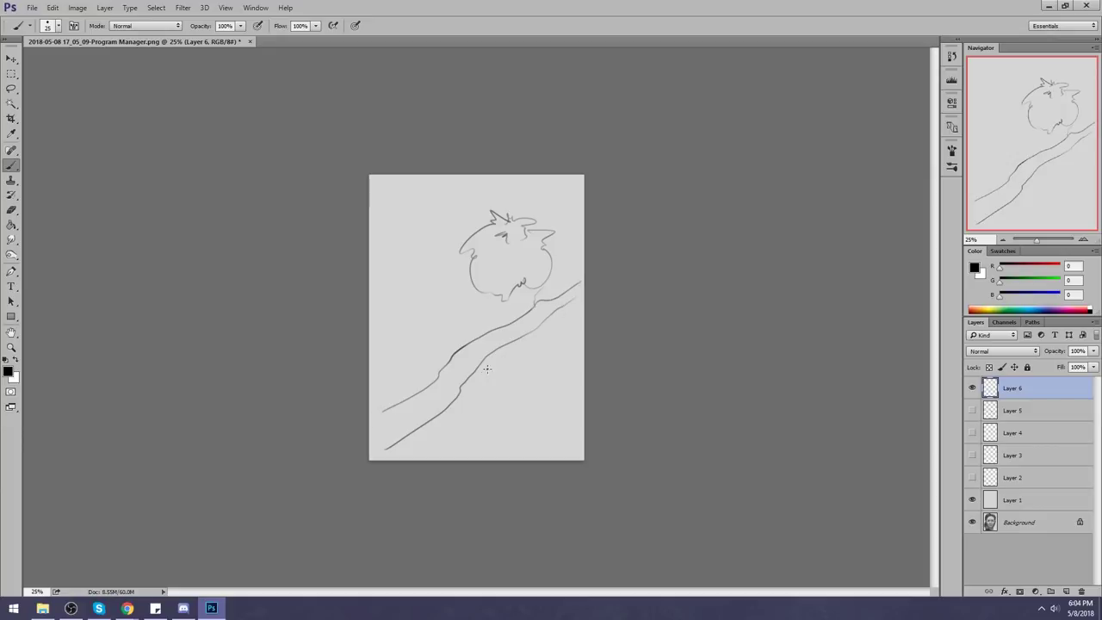
mouse_move(484, 368)
mouse_down()
mouse_move(520, 361)
mouse_move(490, 353)
mouse_move(503, 361)
mouse_move(580, 336)
mouse_move(515, 363)
mouse_move(560, 363)
mouse_up()
mouse_move(482, 331)
mouse_down()
mouse_move(488, 296)
mouse_move(514, 321)
mouse_move(496, 312)
mouse_move(511, 271)
mouse_move(490, 295)
mouse_move(525, 248)
mouse_up()
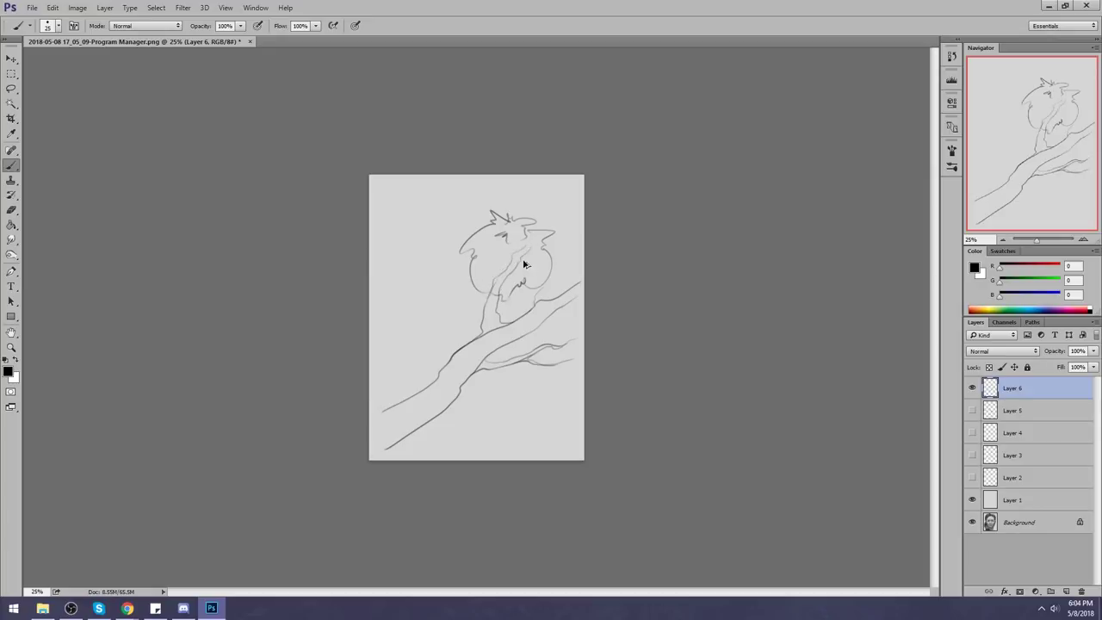
drag(528, 250, 547, 223)
Step: Add small leaf clusters beside the leafy clump, plus an oval knot and grain lines along the main branch
mouse_move(413, 223)
mouse_down()
mouse_move(395, 240)
mouse_move(405, 254)
mouse_up()
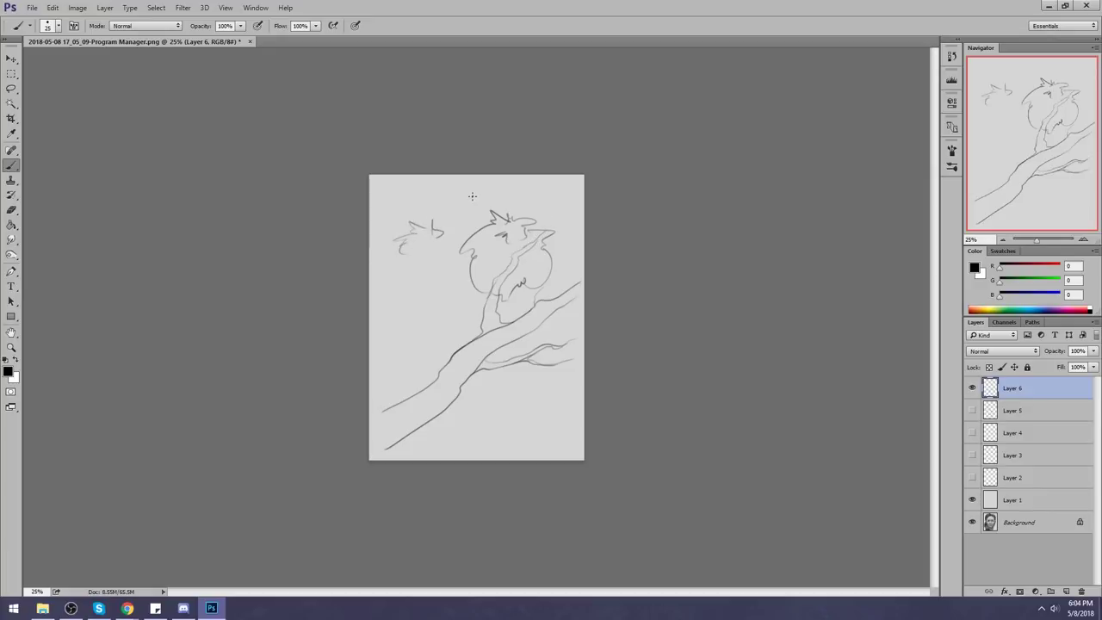
mouse_move(475, 194)
mouse_down()
mouse_move(462, 184)
mouse_move(478, 190)
mouse_move(457, 203)
mouse_move(464, 212)
mouse_up()
key(ctrl+z)
drag(439, 396, 441, 392)
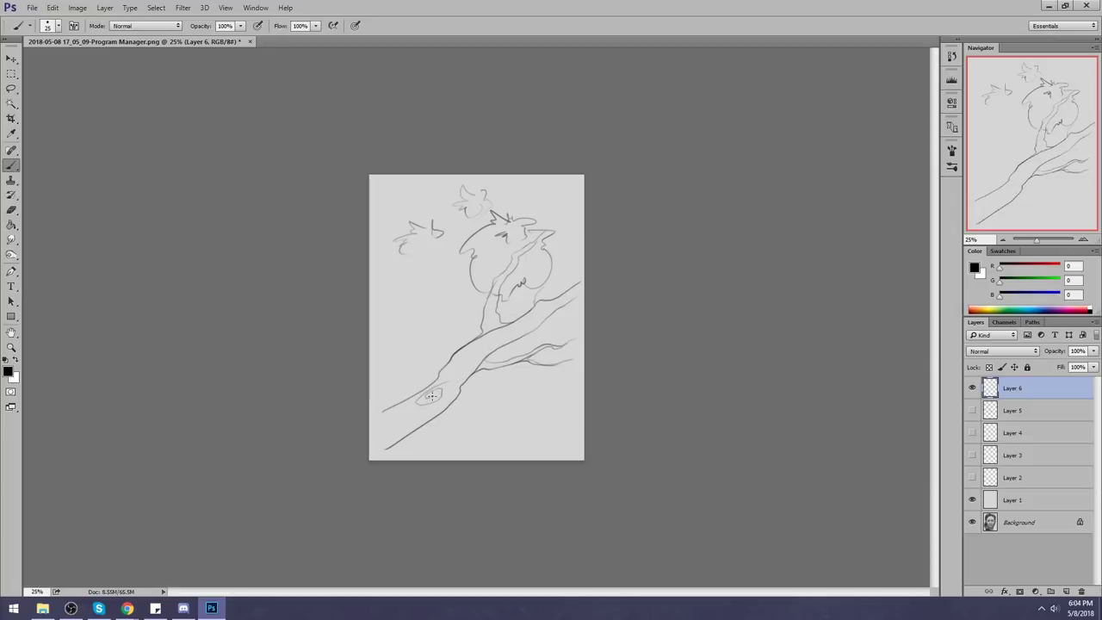
mouse_move(457, 384)
mouse_down()
mouse_move(483, 351)
mouse_move(551, 317)
mouse_up()
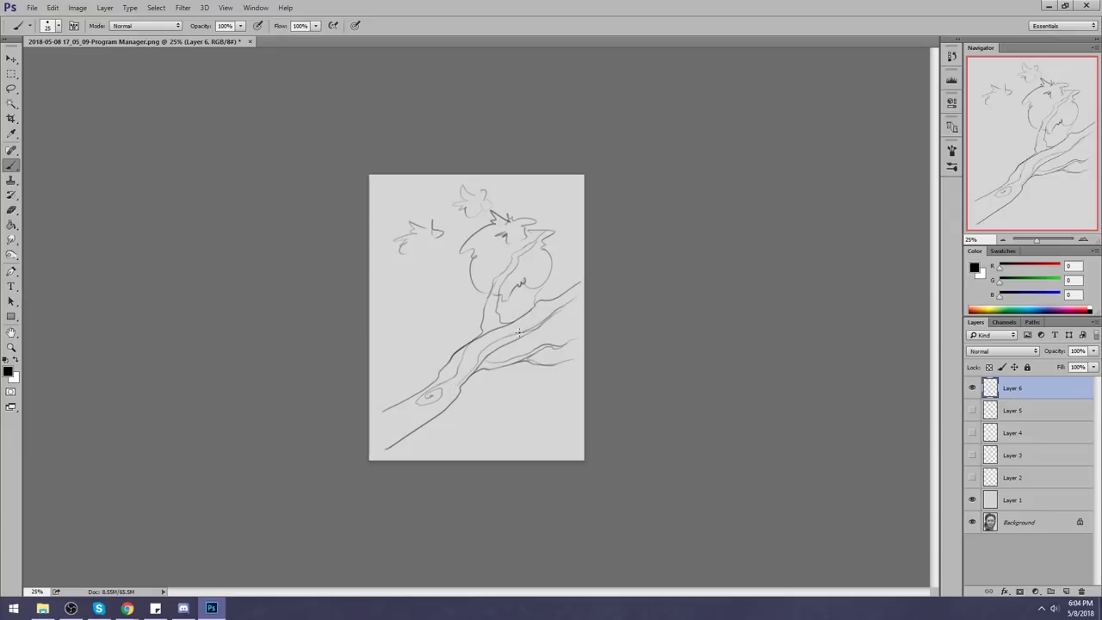
mouse_move(459, 388)
mouse_down()
mouse_move(424, 417)
mouse_move(373, 428)
mouse_up()
Step: Hide and delete all the practice sketch layers and the grey fill layer, leaving only the portrait background
click(971, 388)
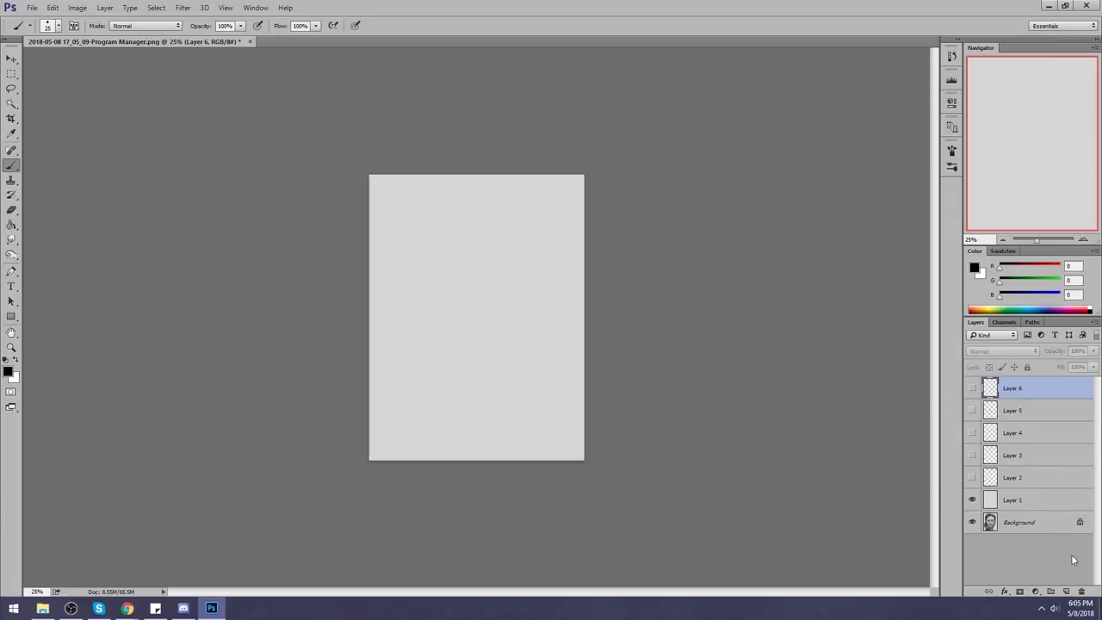
click(1081, 591)
click(1081, 591)
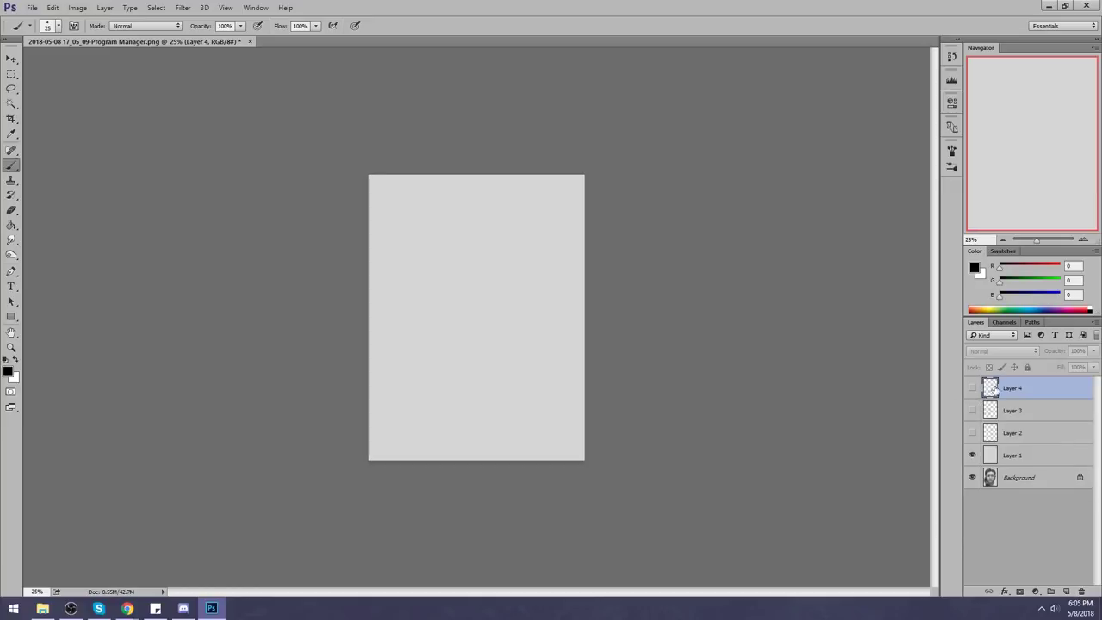
click(1081, 591)
click(1080, 591)
click(1081, 591)
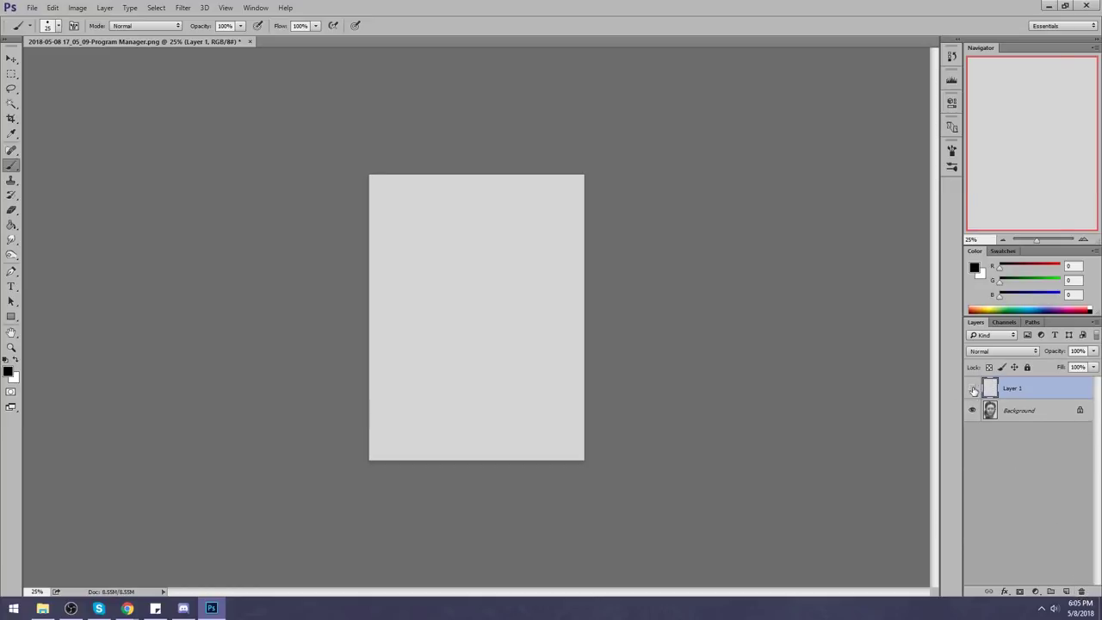
click(971, 388)
click(1081, 592)
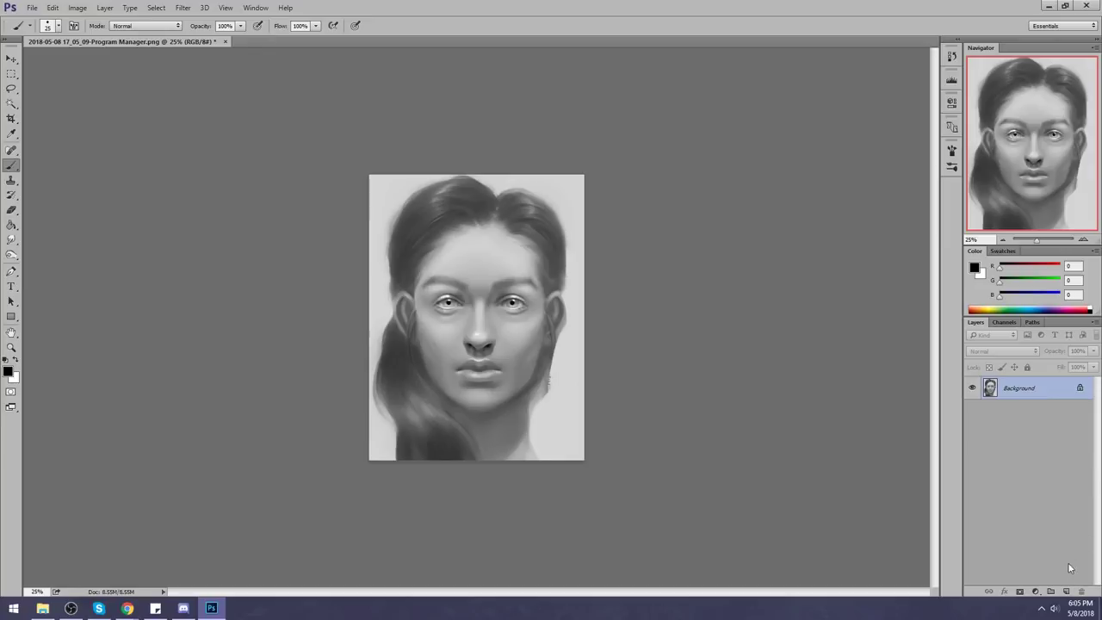
Step: Add a new layer above the portrait and fill it with the light background grey sampled beside the face (RGB 213)
click(1065, 591)
key(g)
alt+click(570, 327)
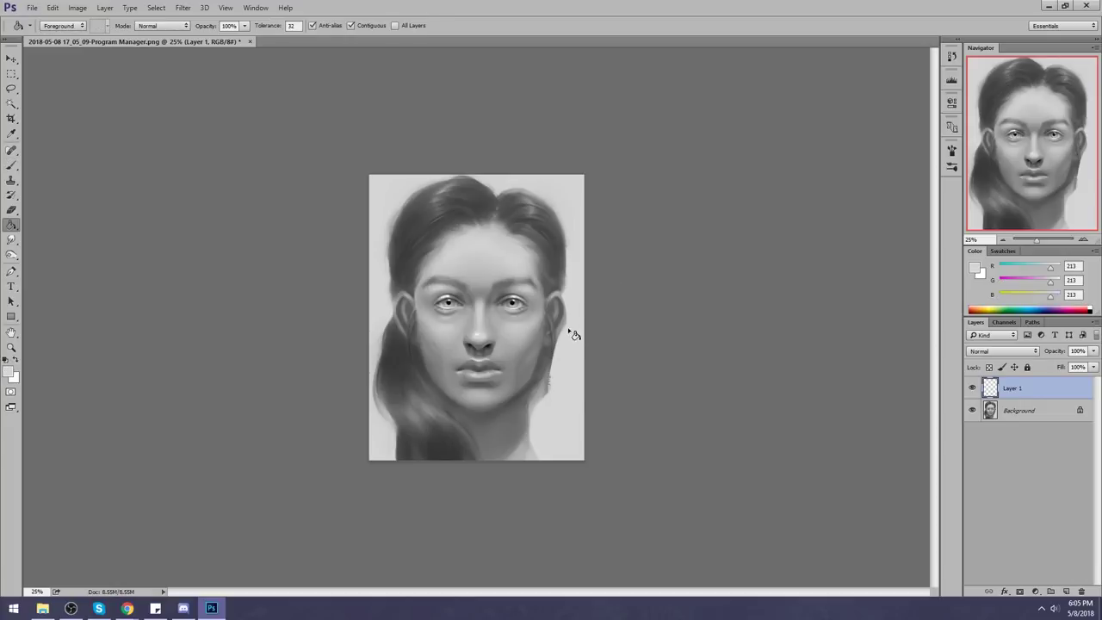
click(570, 327)
Step: Add an empty layer above the grey fill and set the brush colour to black
click(1066, 591)
key(b)
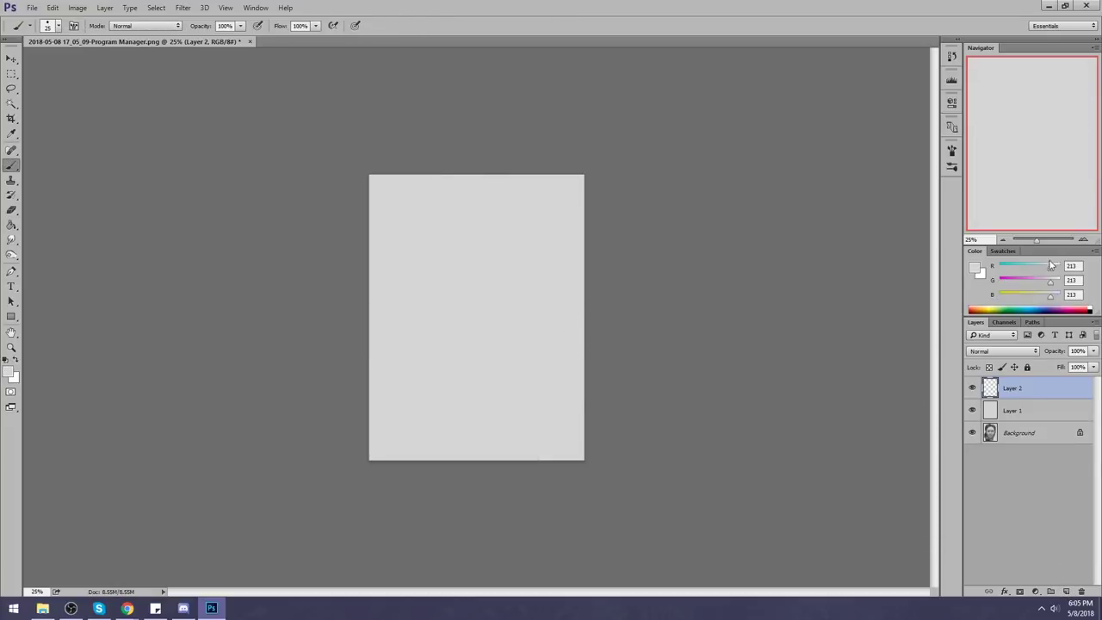
click(975, 268)
click(917, 150)
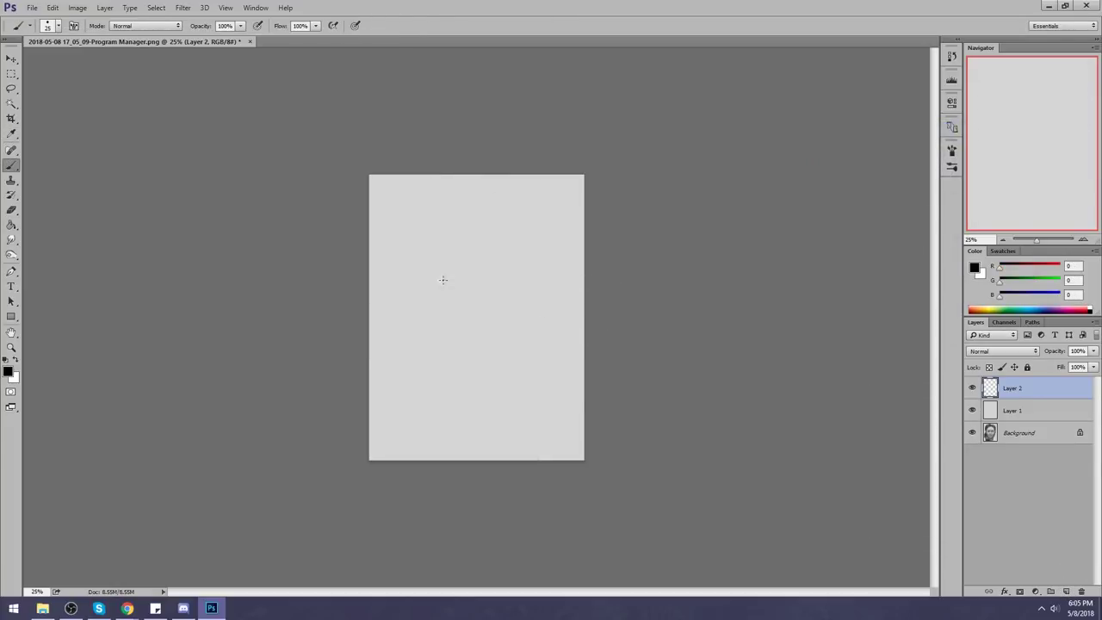
Step: Sketch several irregular, angular contour lines running diagonally across the page with the 25 px black brush
mouse_move(458, 402)
mouse_down()
mouse_move(483, 338)
mouse_move(529, 303)
mouse_move(532, 280)
mouse_move(508, 256)
mouse_move(583, 198)
mouse_up()
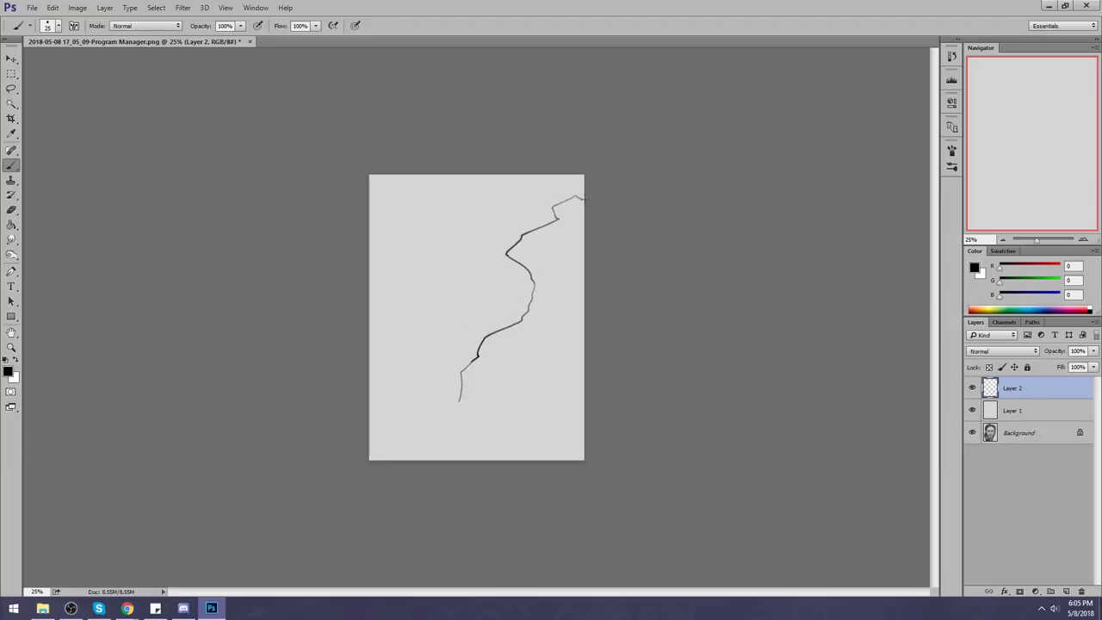
mouse_move(376, 349)
mouse_down()
mouse_move(445, 290)
mouse_move(482, 306)
mouse_move(488, 331)
mouse_up()
key(ctrl+alt+z)
key(ctrl+alt+z)
mouse_move(375, 351)
mouse_down()
mouse_move(441, 298)
mouse_move(469, 295)
mouse_move(472, 309)
mouse_move(518, 323)
mouse_up()
mouse_move(454, 291)
mouse_down()
mouse_move(513, 194)
mouse_move(537, 188)
mouse_move(555, 216)
mouse_up()
mouse_move(460, 248)
mouse_down()
mouse_move(508, 236)
mouse_move(547, 206)
mouse_up()
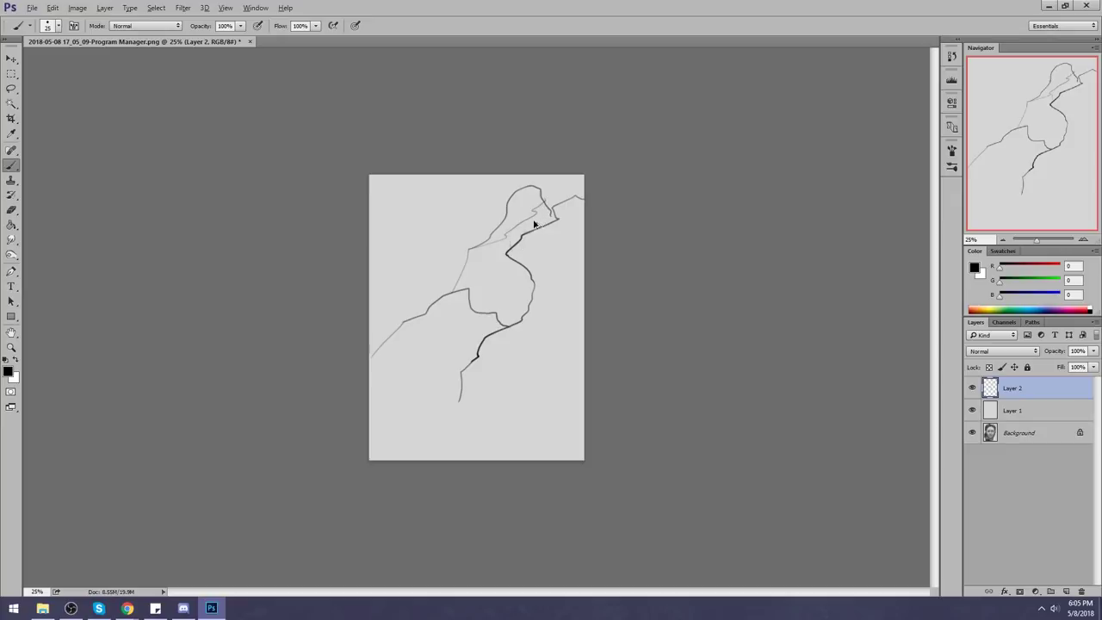
Step: Sketch more irregular rock-like contours along the page's right edge, lower left and upper left with the black brush
drag(517, 249, 585, 218)
drag(565, 286, 582, 313)
mouse_move(583, 341)
mouse_down()
mouse_move(524, 379)
mouse_move(512, 448)
mouse_up()
drag(496, 352, 561, 308)
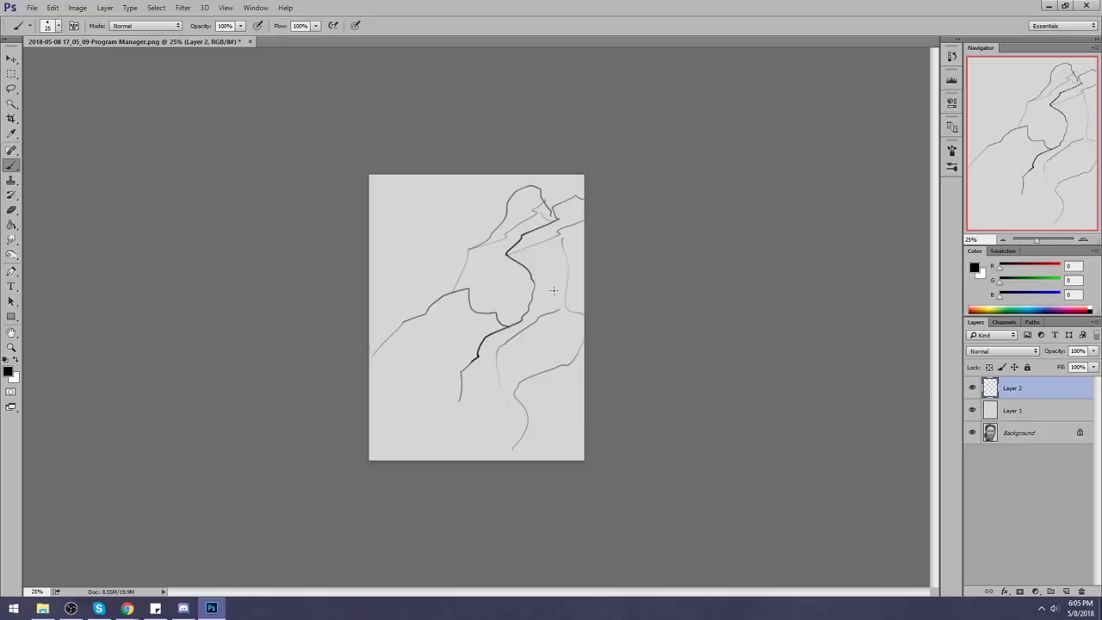
mouse_move(457, 401)
mouse_down()
mouse_move(428, 350)
mouse_move(417, 426)
mouse_move(402, 416)
mouse_move(379, 437)
mouse_up()
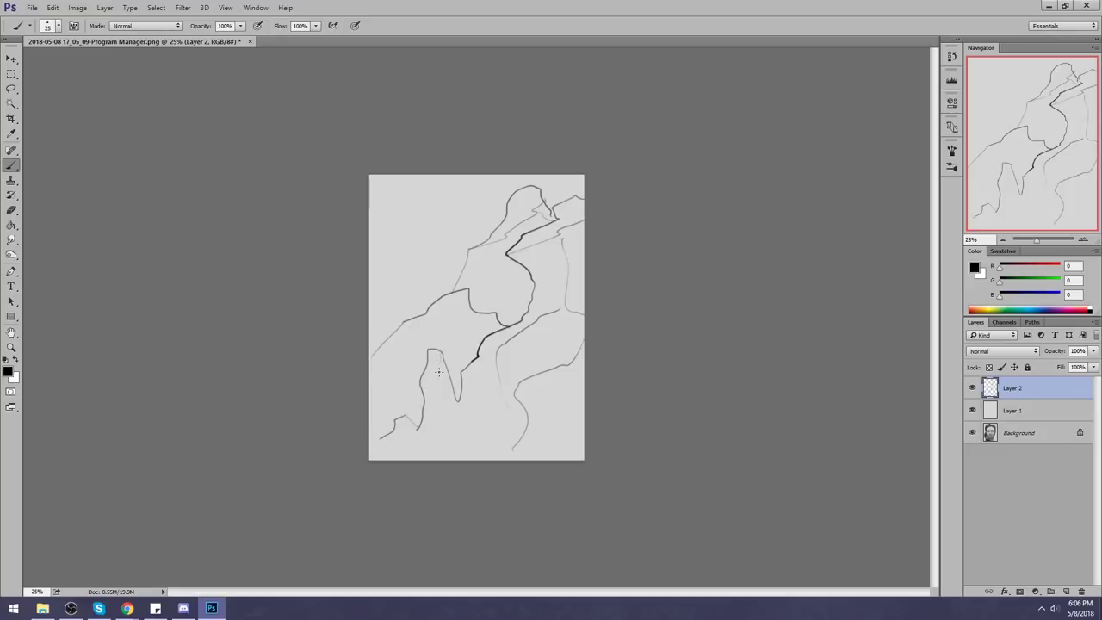
drag(421, 382, 444, 362)
mouse_move(404, 321)
mouse_down()
mouse_move(459, 220)
mouse_move(467, 245)
mouse_move(441, 248)
mouse_move(463, 215)
mouse_up()
key(ctrl+z)
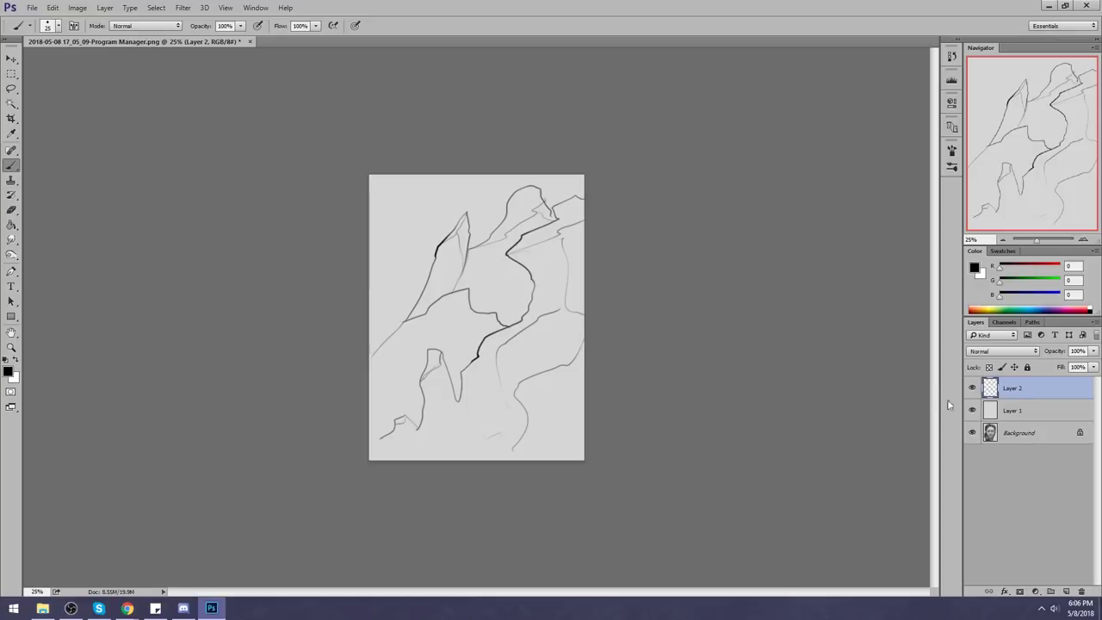
Step: Delete the contour sketch layer and the grey fill layer, and close the portrait document with its changes saved
click(1081, 591)
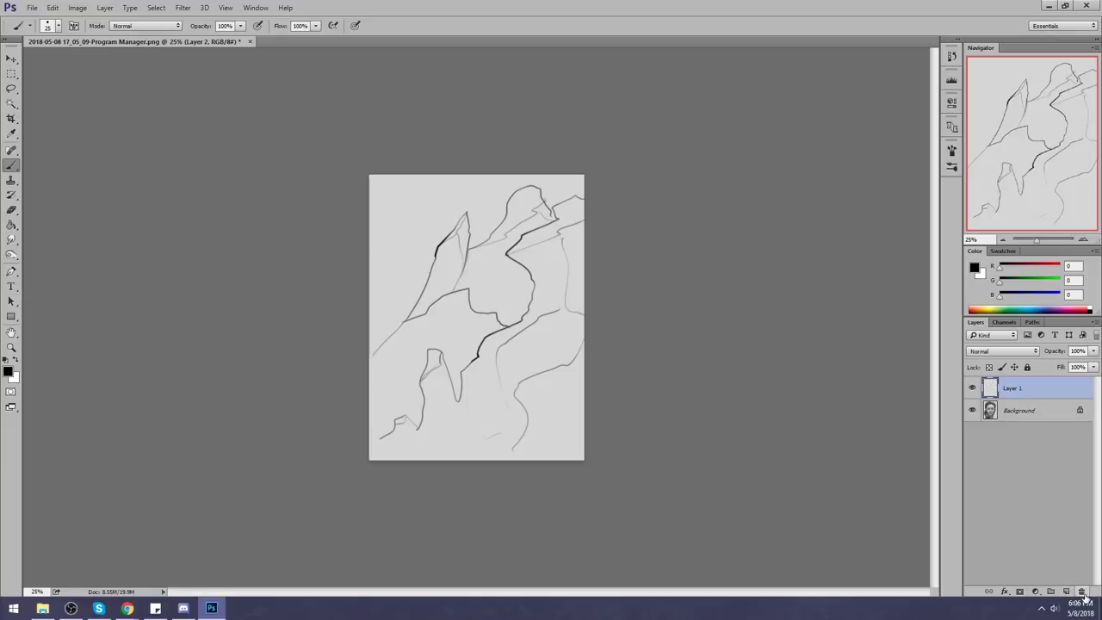
click(1080, 591)
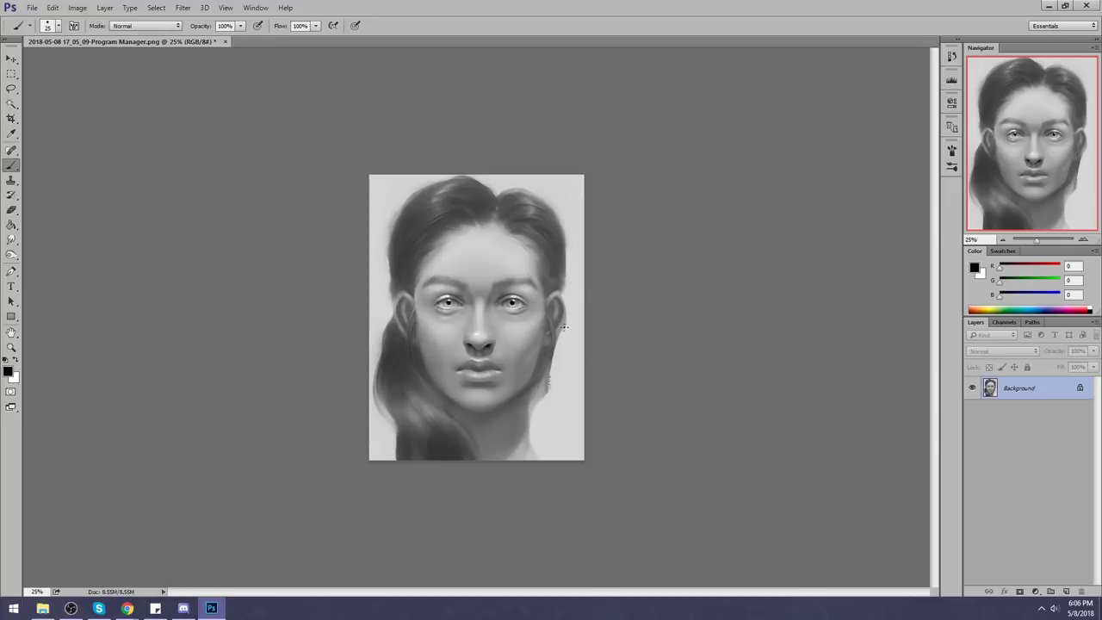
double_click(462, 8)
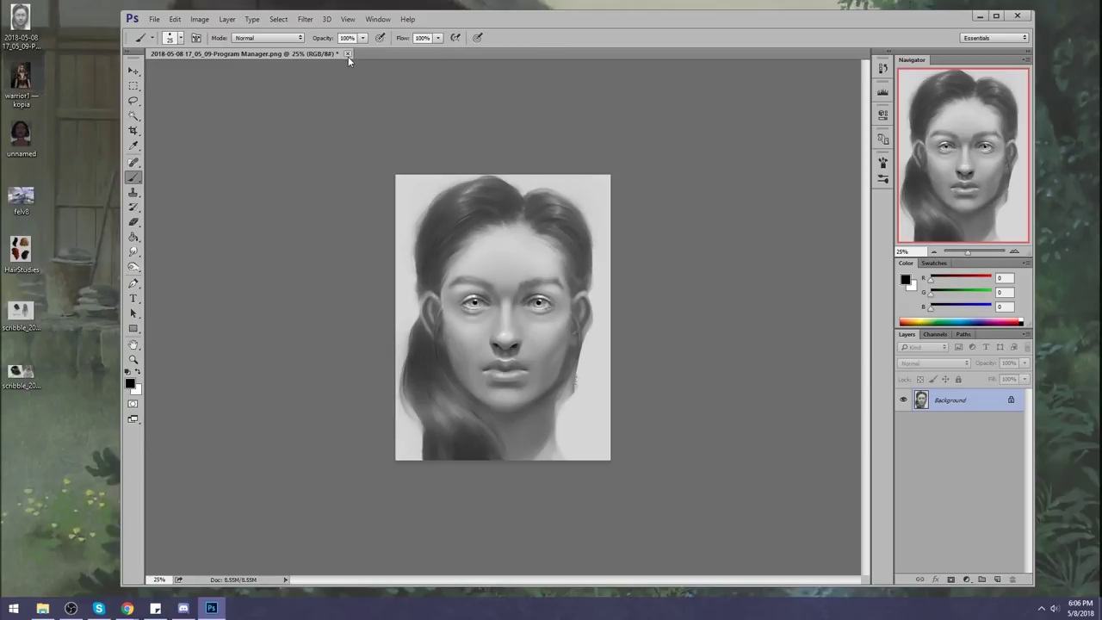
click(347, 53)
click(533, 235)
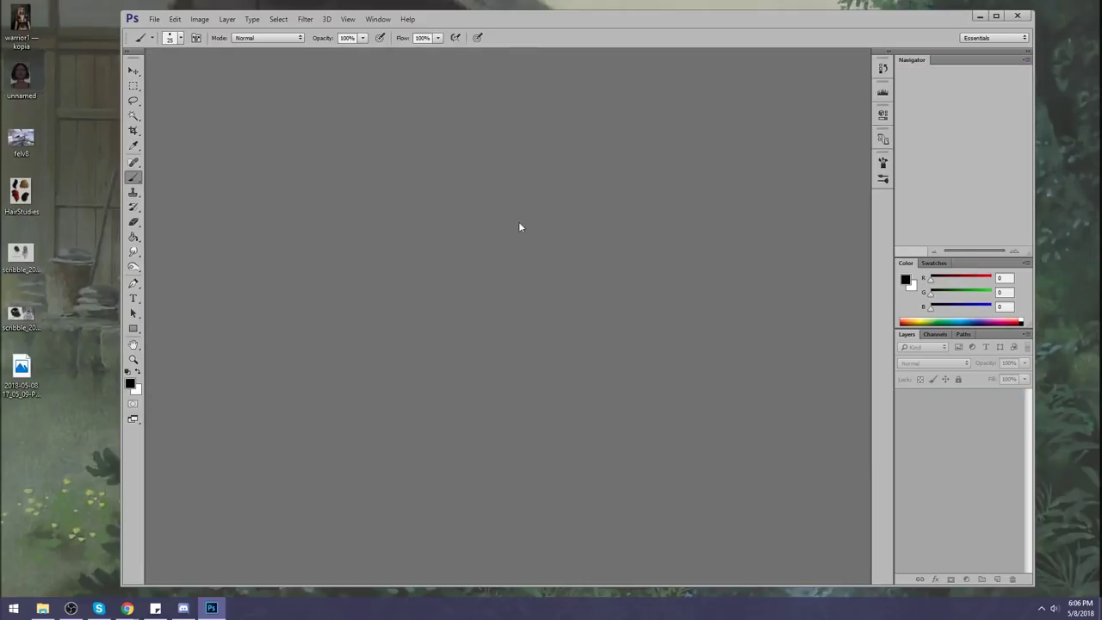
Step: Open HairStudies.jpg from the desktop and soften the blonde hair with the Smudge tool at 7% strength
drag(24, 189, 258, 217)
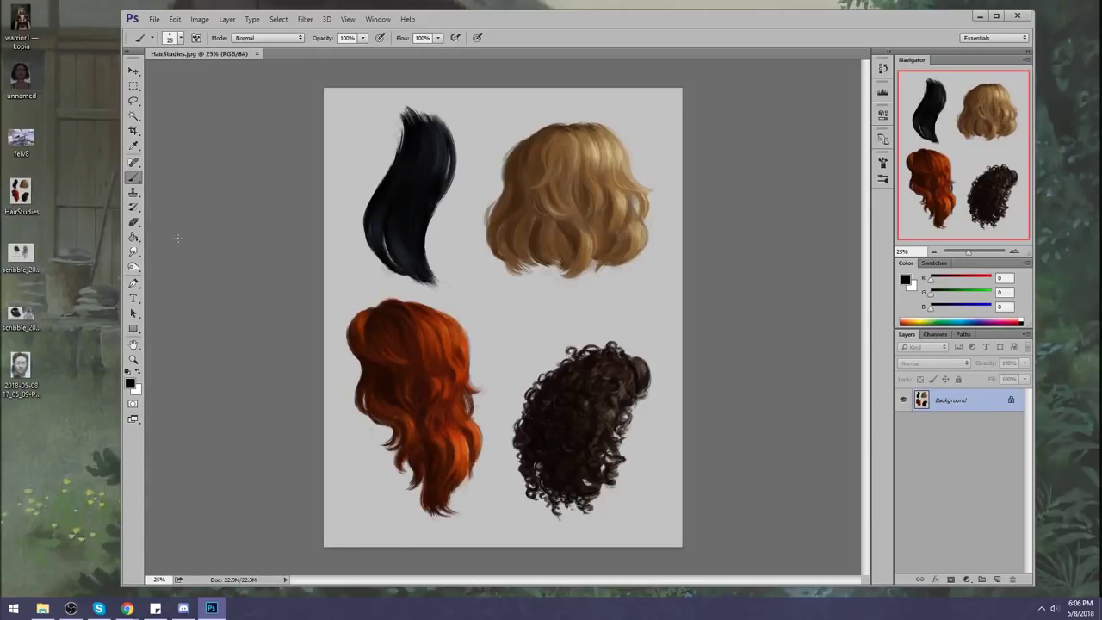
click(133, 251)
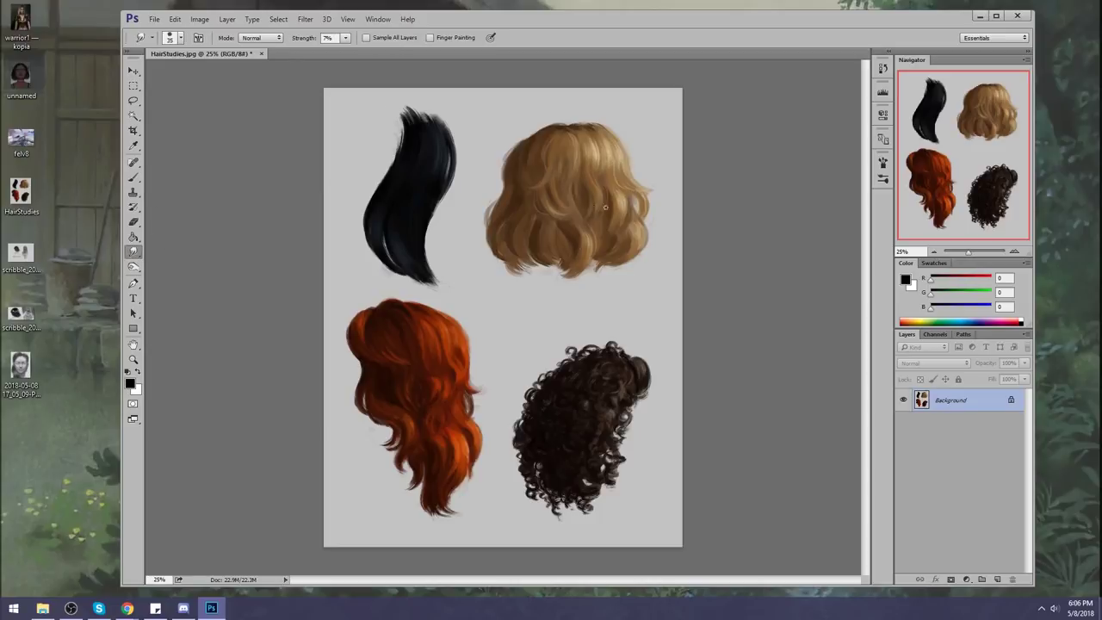
key(bracketright)
key(bracketright)
Step: Switch to the Sponge tool in Desaturate mode at 50% flow and enlarge its brush to 175 px
drag(134, 266, 190, 283)
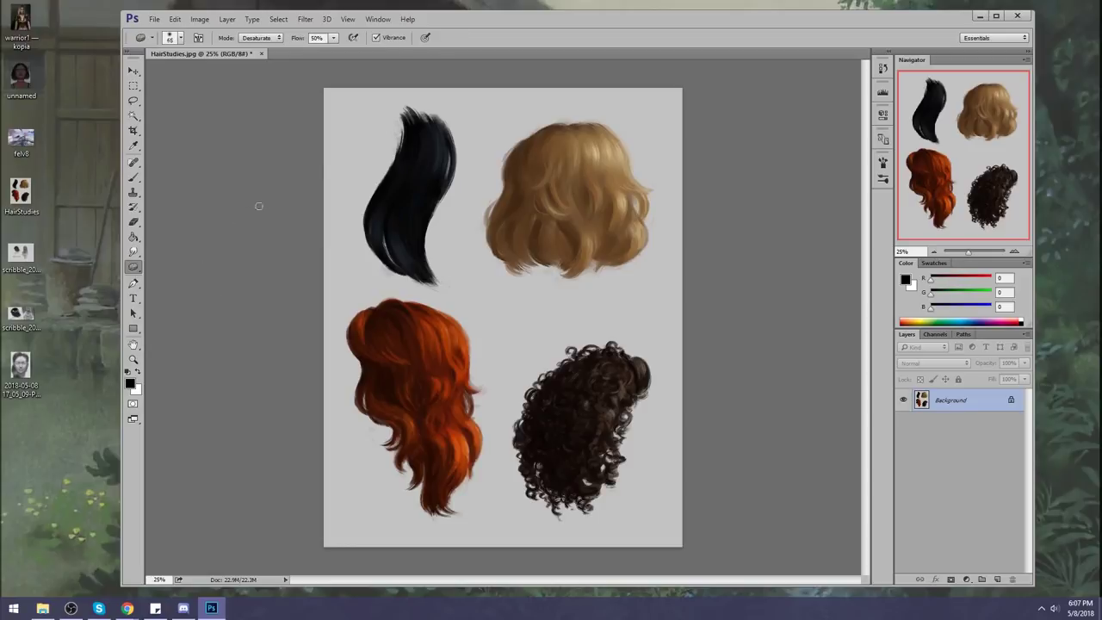
key(bracketright)
key(bracketright)
key(bracketright)
key(bracketright)
key(bracketright)
key(bracketright)
key(bracketright)
Step: Lighten the upper part of the blonde hair with an 800 px Dodge tool set to Midtones at 28% exposure
drag(135, 267, 189, 268)
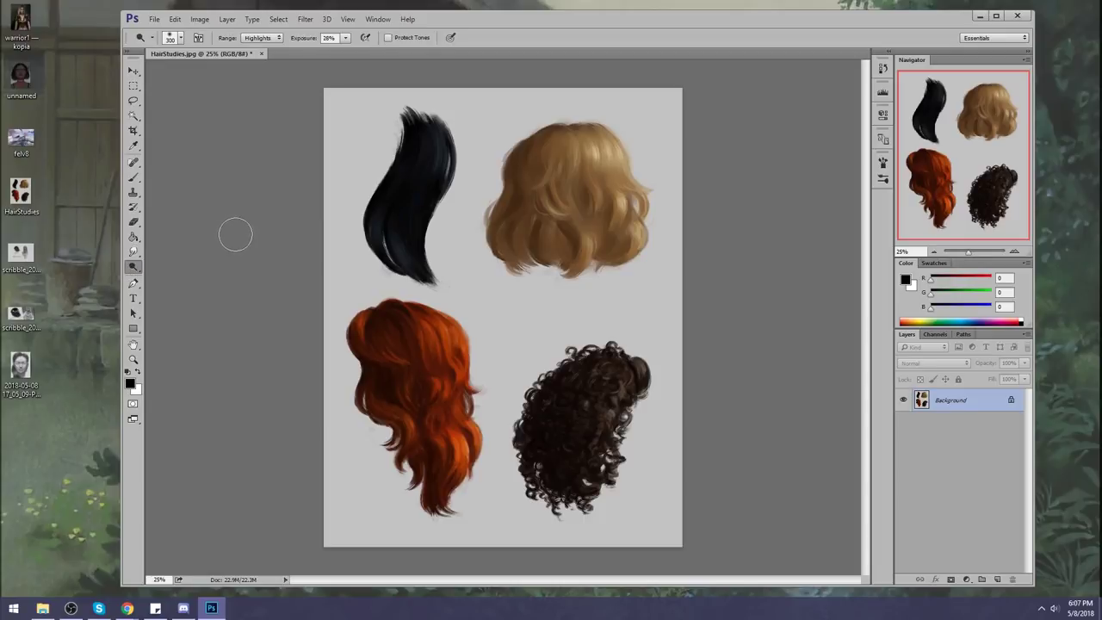
click(143, 268)
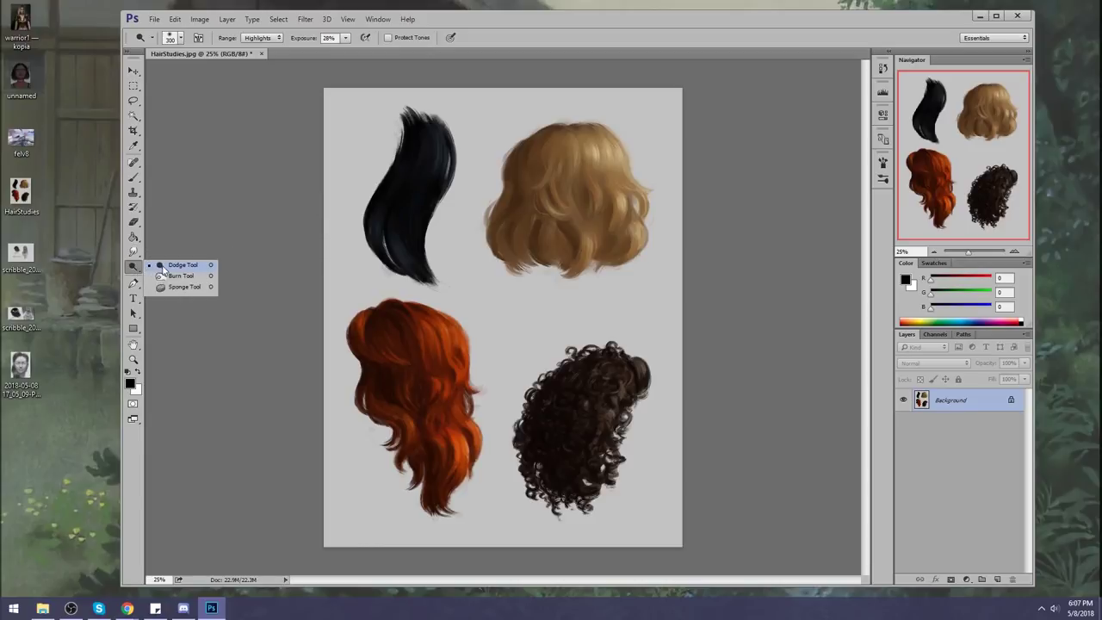
click(176, 268)
click(274, 39)
click(259, 55)
mouse_move(615, 157)
mouse_down()
mouse_move(535, 159)
mouse_move(626, 144)
mouse_move(567, 161)
mouse_up()
key(bracketright)
key(bracketright)
key(bracketright)
key(bracketright)
key(bracketright)
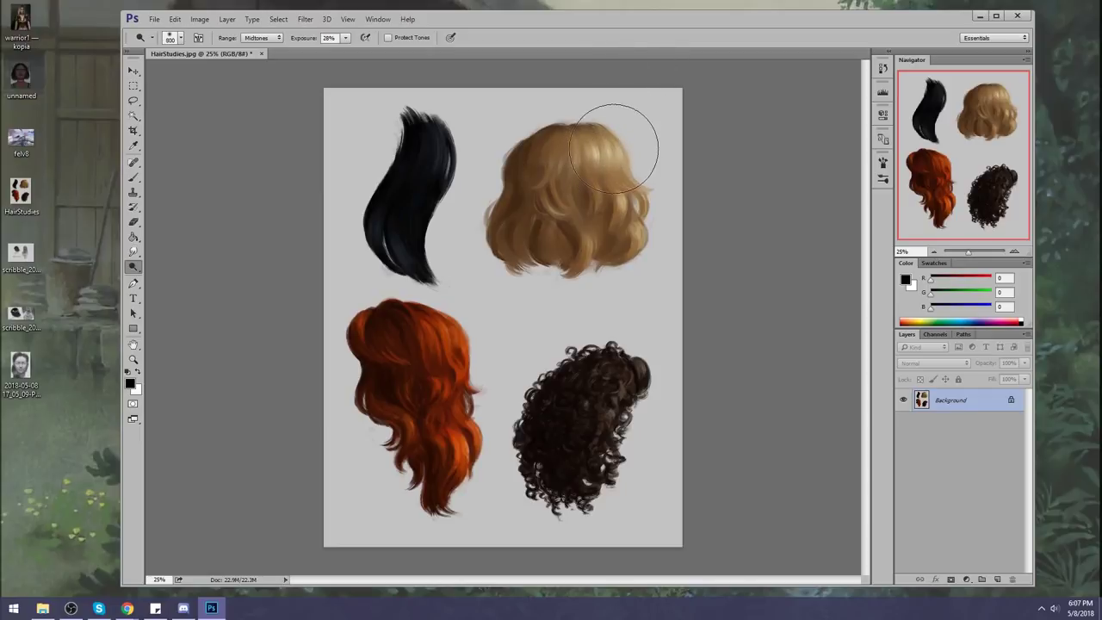
mouse_move(628, 197)
mouse_down()
mouse_move(584, 202)
mouse_move(586, 225)
mouse_move(587, 182)
mouse_up()
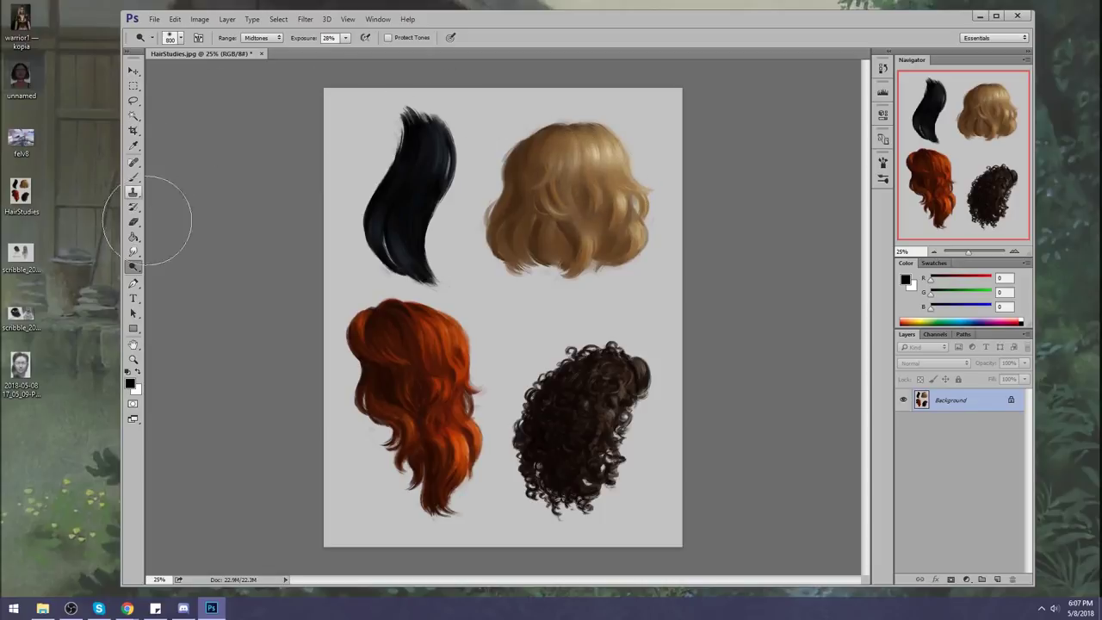
Step: Set the Sponge tool to a 175 px brush at 21% flow and turn off its Vibrance option
right_click(134, 266)
click(172, 288)
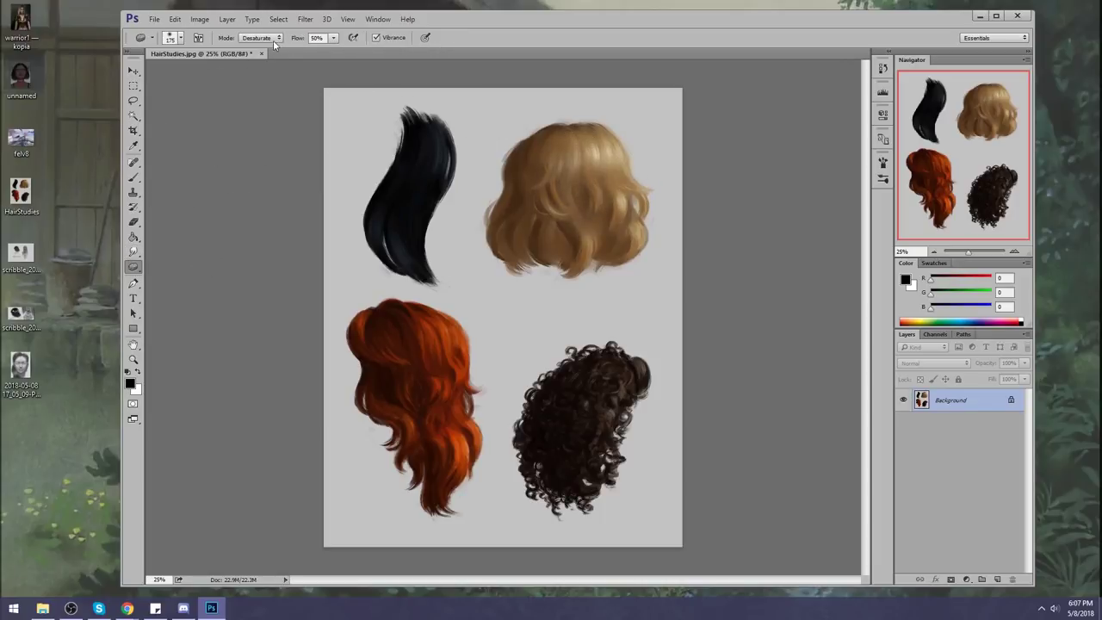
key(bracketleft)
key(bracketleft)
key(bracketleft)
key(bracketright)
key(bracketright)
key(bracketright)
drag(333, 37, 269, 89)
click(376, 37)
Step: Choose the soft round 100 px brush with 0% hardness and set the foreground colour to pale cream #fbf7e4
key(b)
right_click(740, 284)
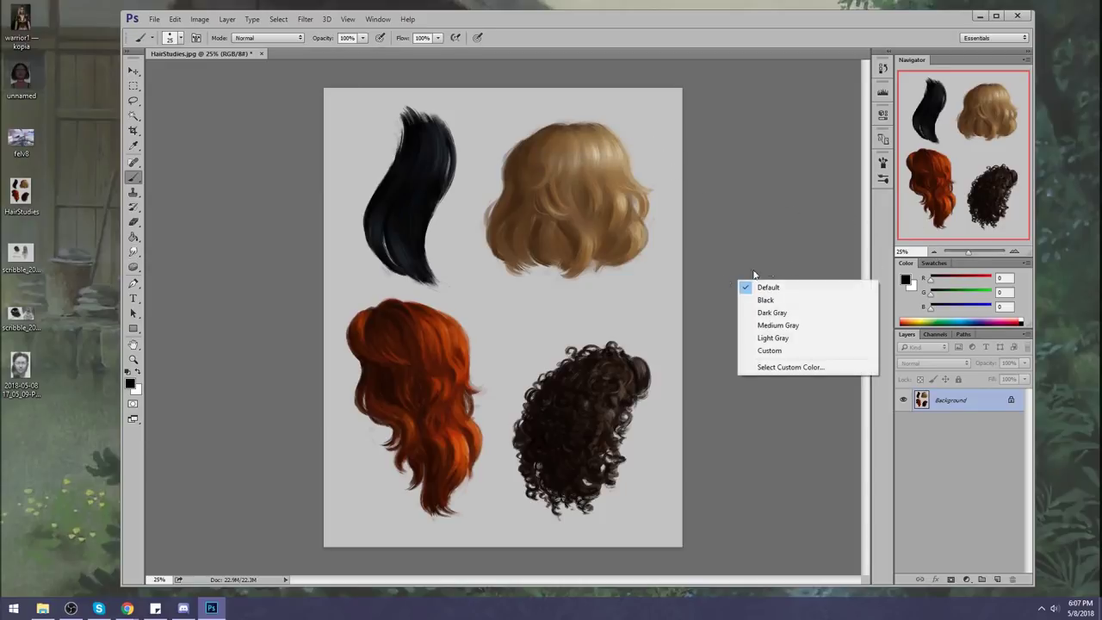
right_click(634, 301)
click(780, 404)
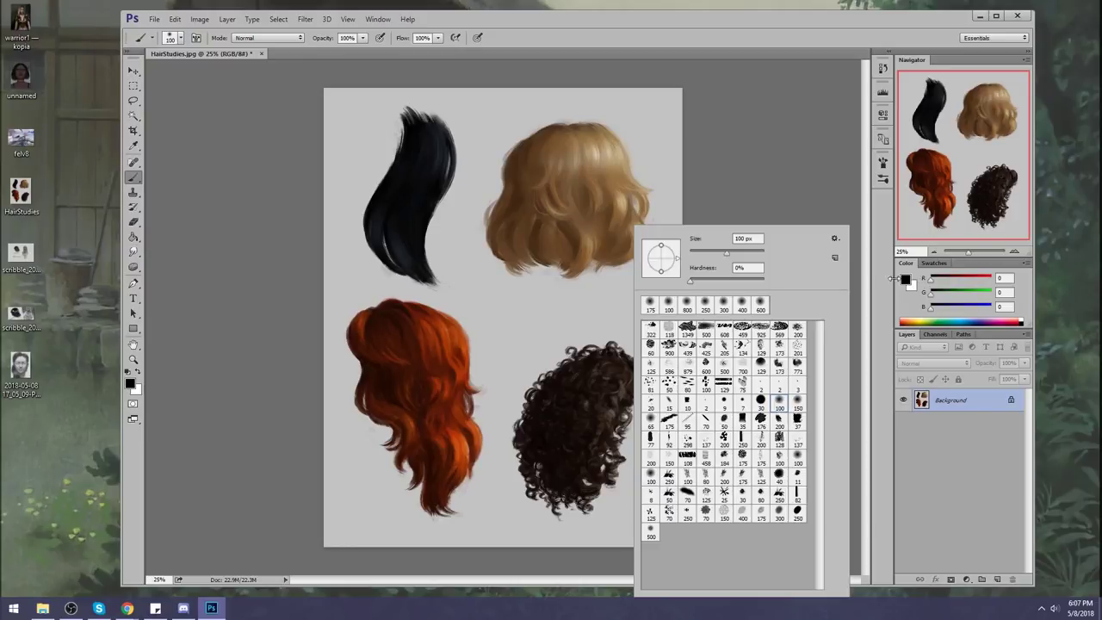
click(905, 281)
drag(817, 295, 817, 281)
click(663, 156)
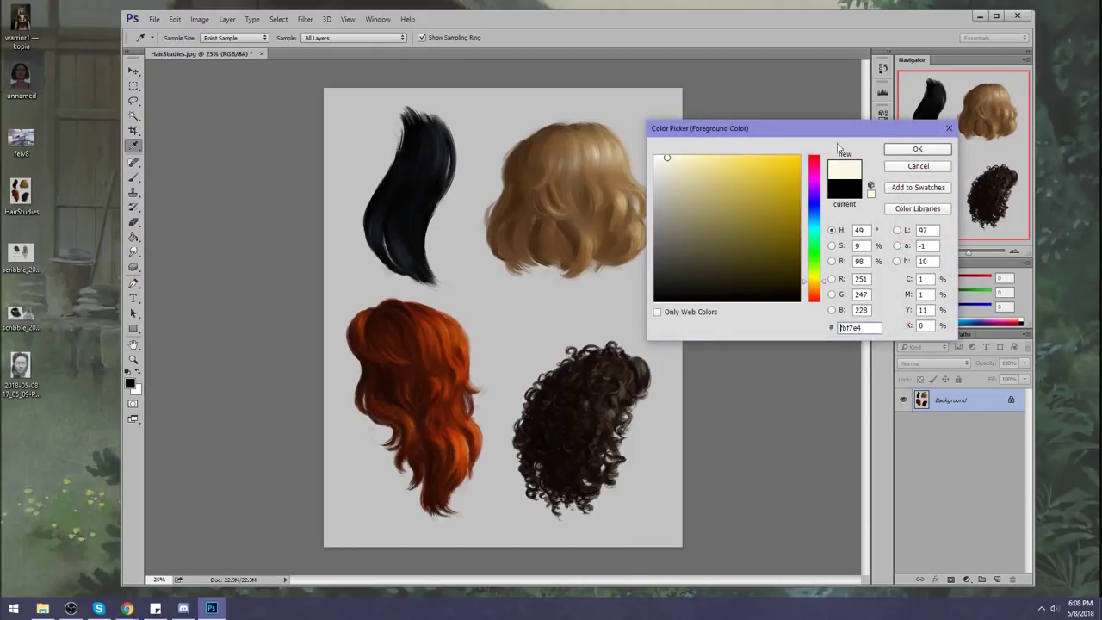
click(915, 150)
Step: Add a soft cream glow over the blonde hair's crown highlight with a 700 px brush at 16% opacity
key(b)
key(bracketright)
key(bracketright)
key(bracketright)
key(bracketright)
key(bracketright)
key(bracketright)
key(bracketright)
key(bracketright)
key(bracketright)
key(bracketright)
key(bracketright)
key(bracketright)
key(bracketright)
key(bracketright)
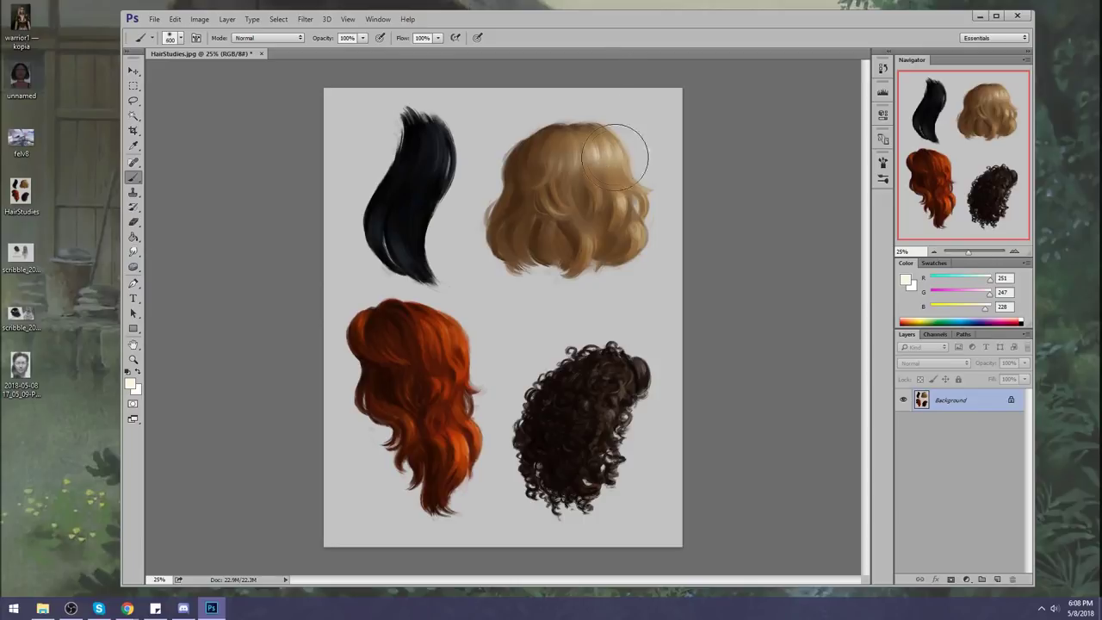
click(606, 156)
drag(345, 48, 329, 51)
key(bracketleft)
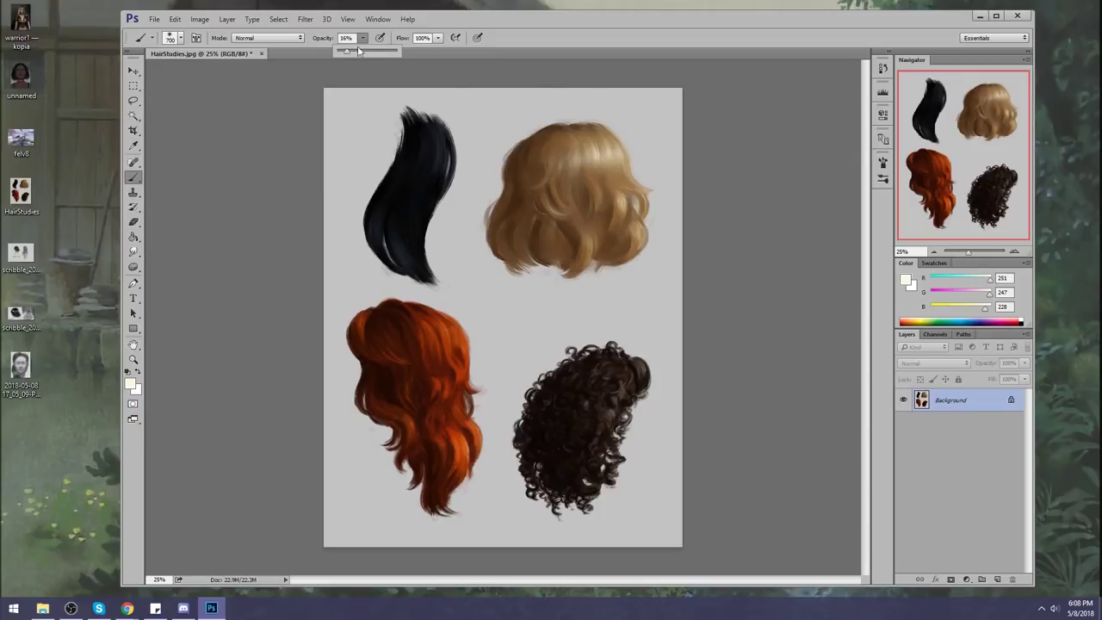
click(614, 153)
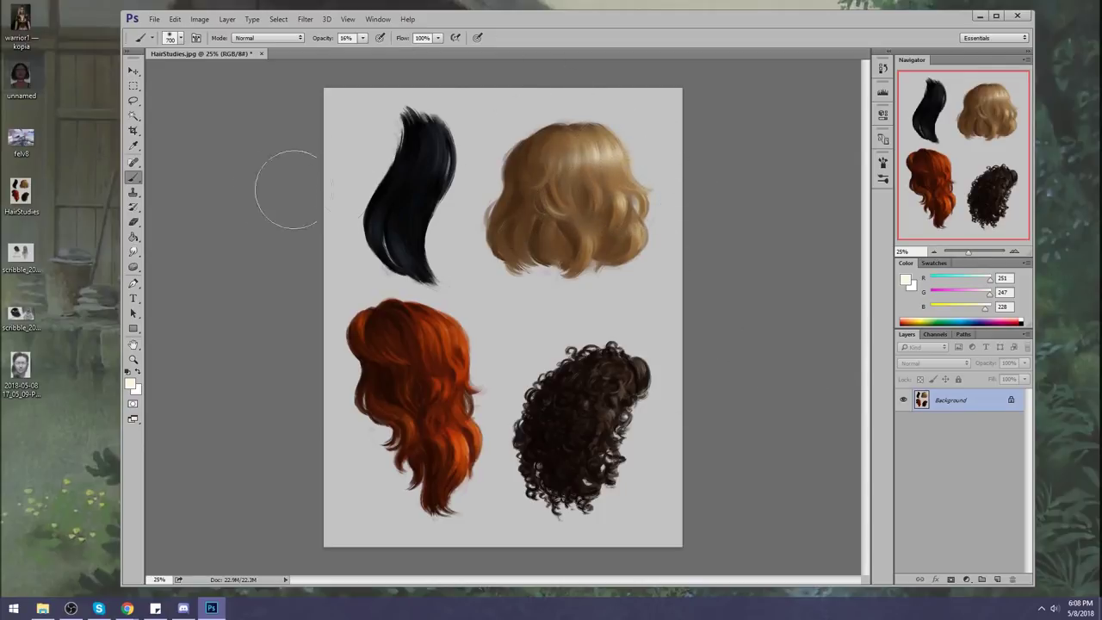
Step: Saturate the edges of the blonde hair's highlight with a 70 px Sponge tool in Saturate mode at 21% flow
click(134, 266)
click(176, 284)
click(260, 38)
click(262, 52)
key(bracketleft)
key(bracketleft)
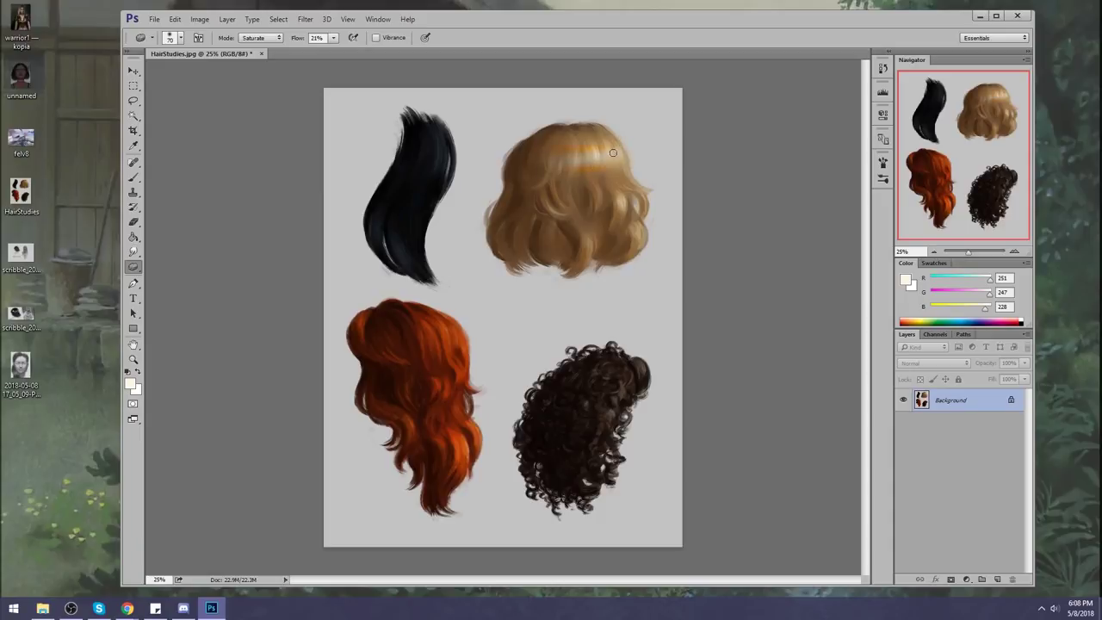
Step: Switch to Chrome and examine how highlights fall on the black, brown and auburn hair in the "shiny hair" image results
key(alt+Tab)
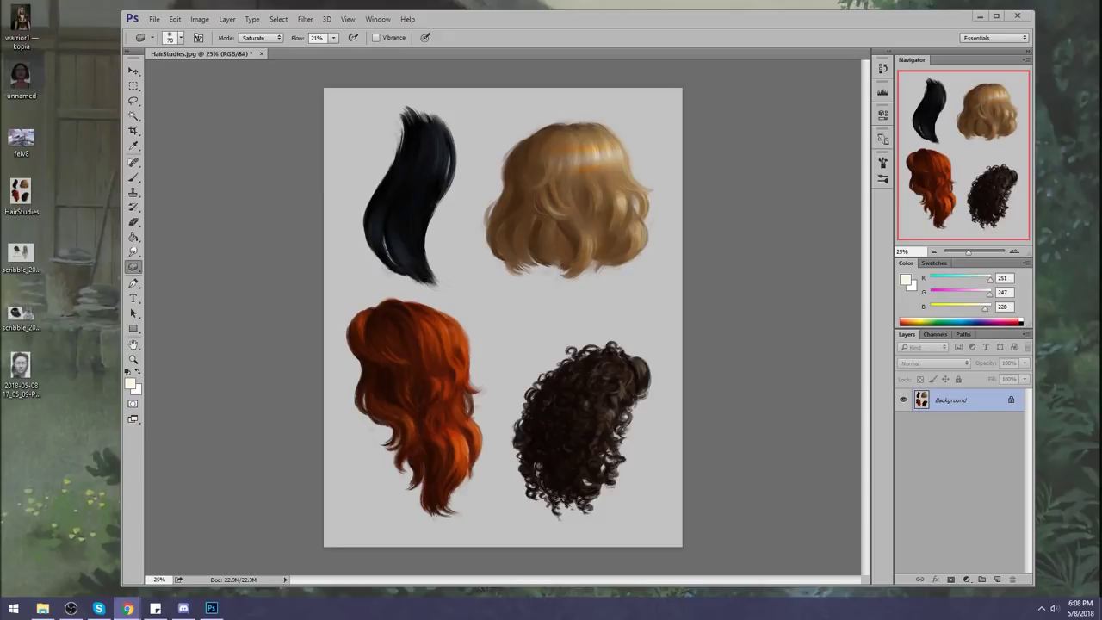
drag(1088, 82, 489, 50)
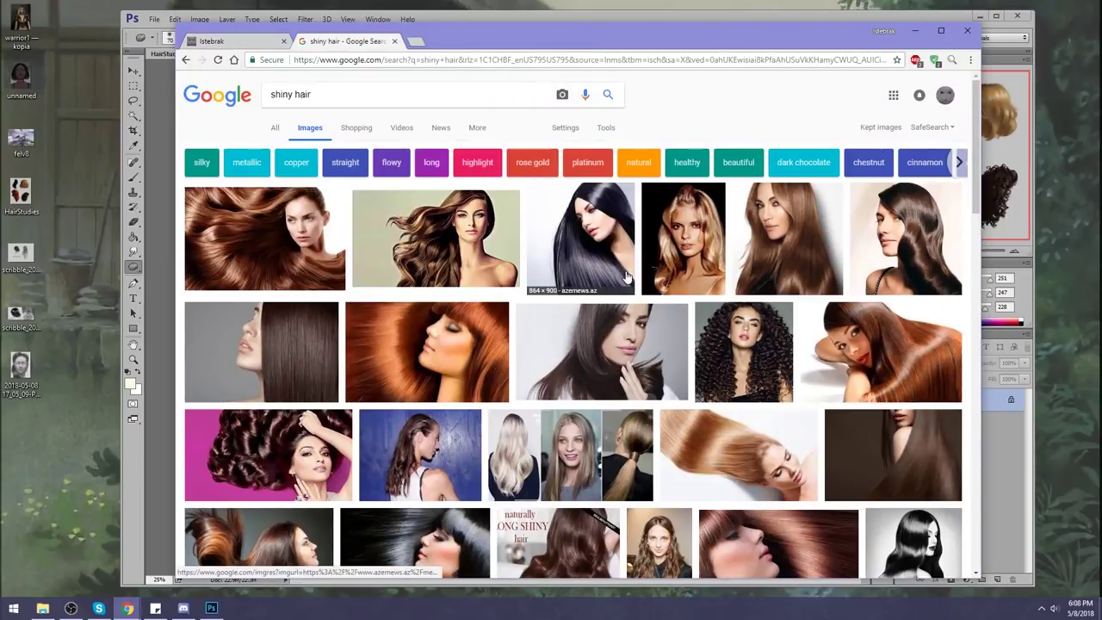
click(592, 249)
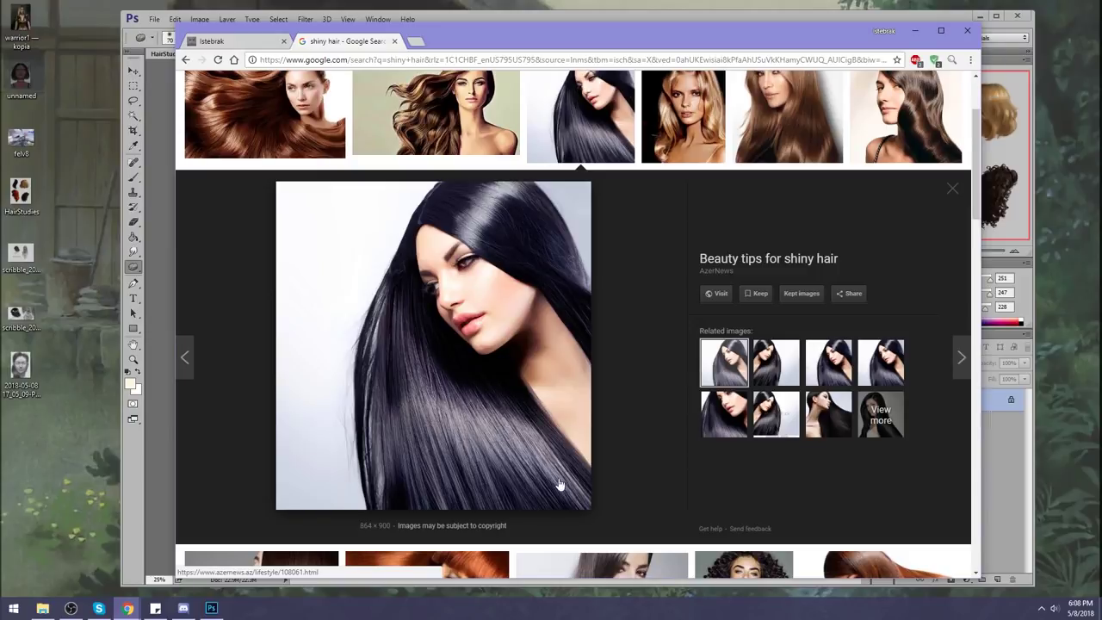
click(744, 160)
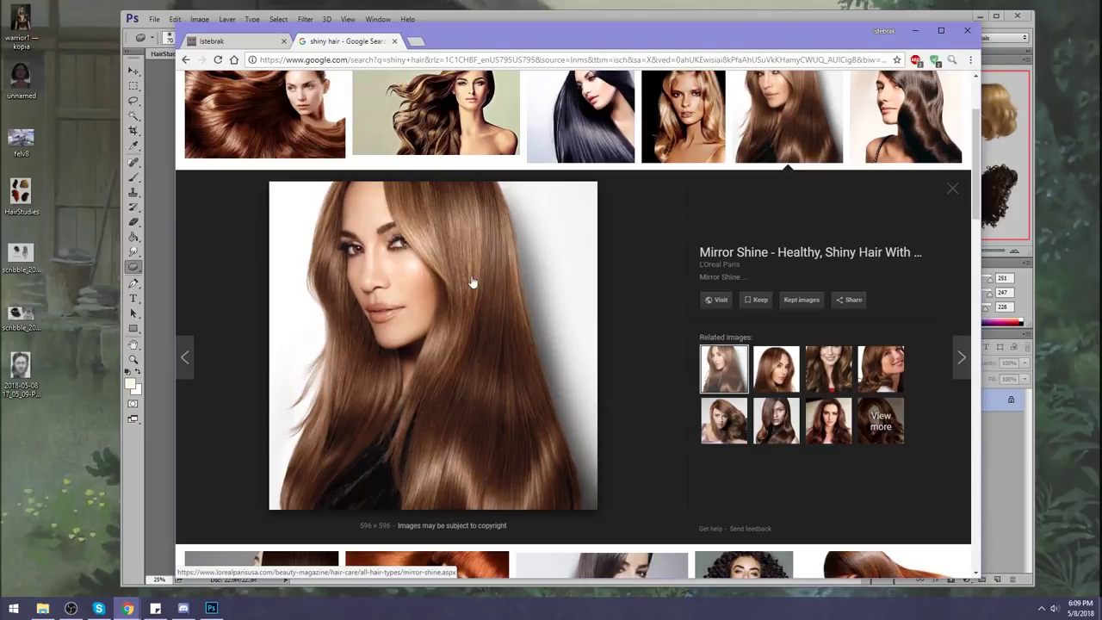
click(912, 96)
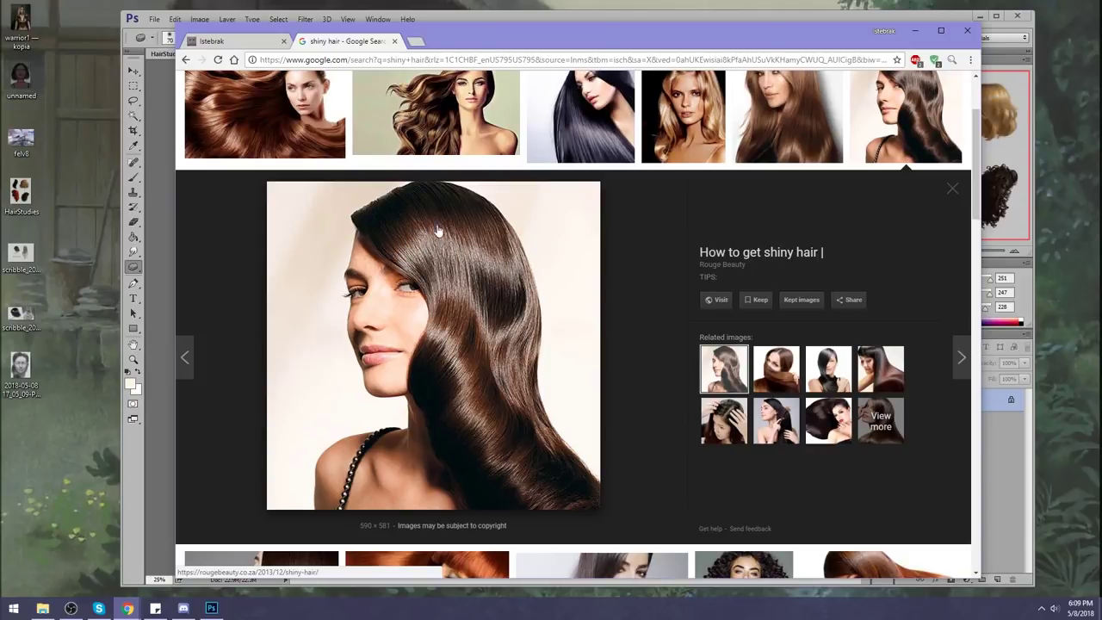
scroll(503, 257, up, 1)
scroll(679, 252, down, 1)
click(295, 126)
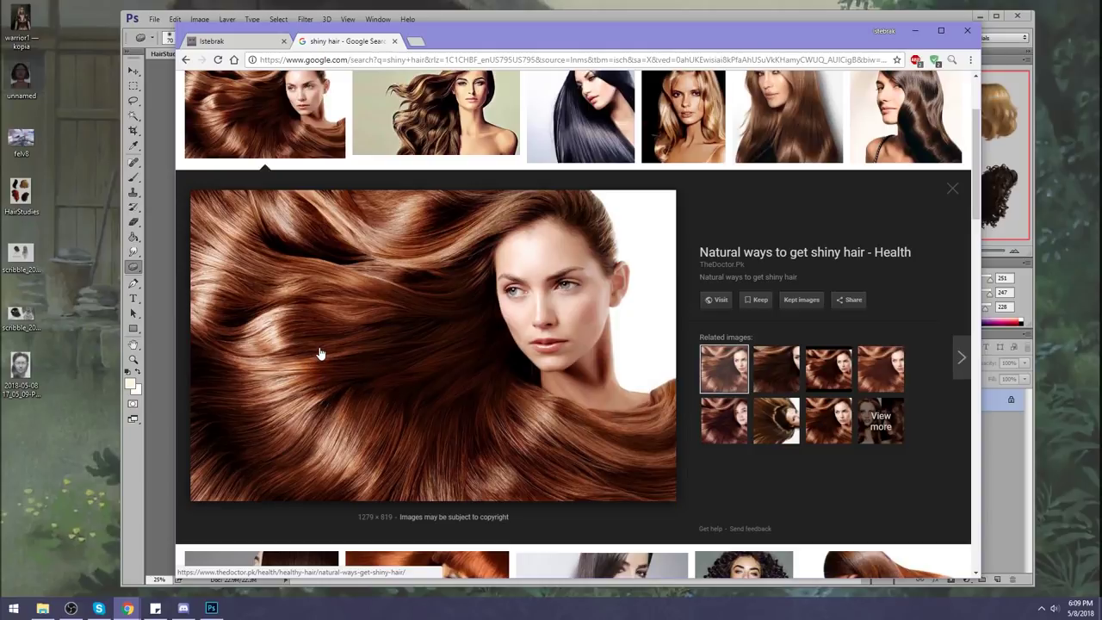
scroll(671, 275, up, 1)
Step: Compare the highlights and colour shifts in the glossy blonde hair photo and its related images
click(702, 161)
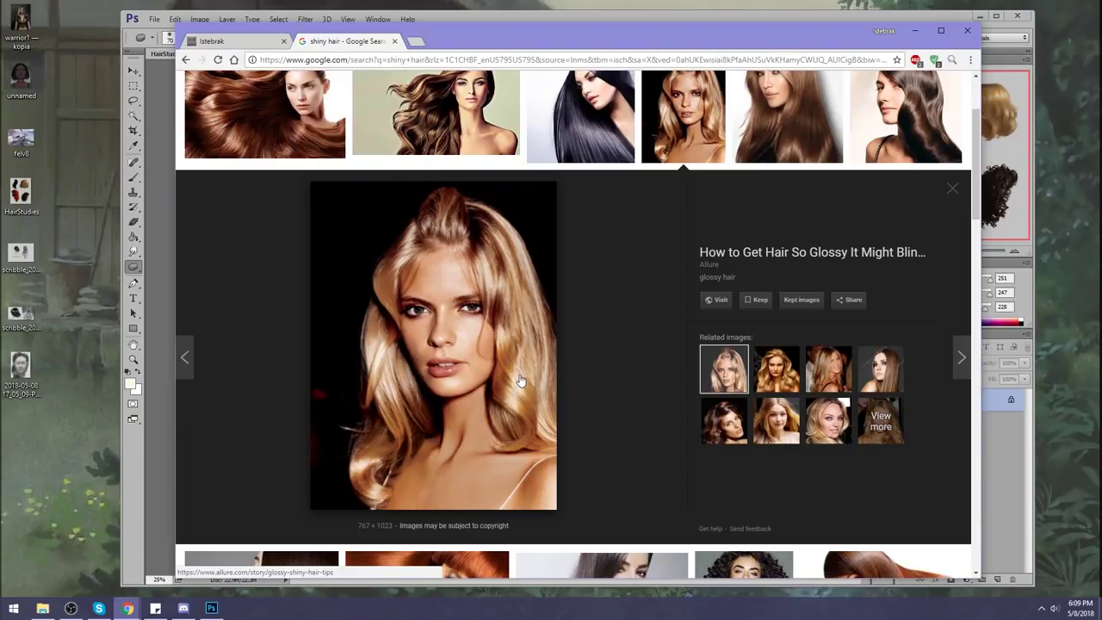
drag(522, 369, 505, 419)
click(776, 368)
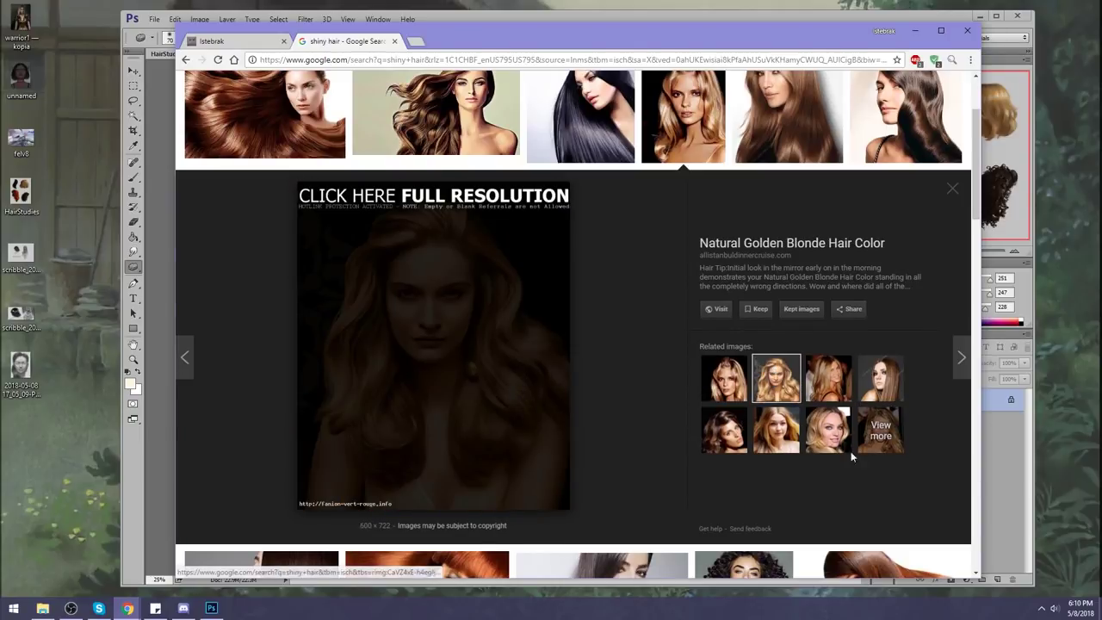
click(778, 434)
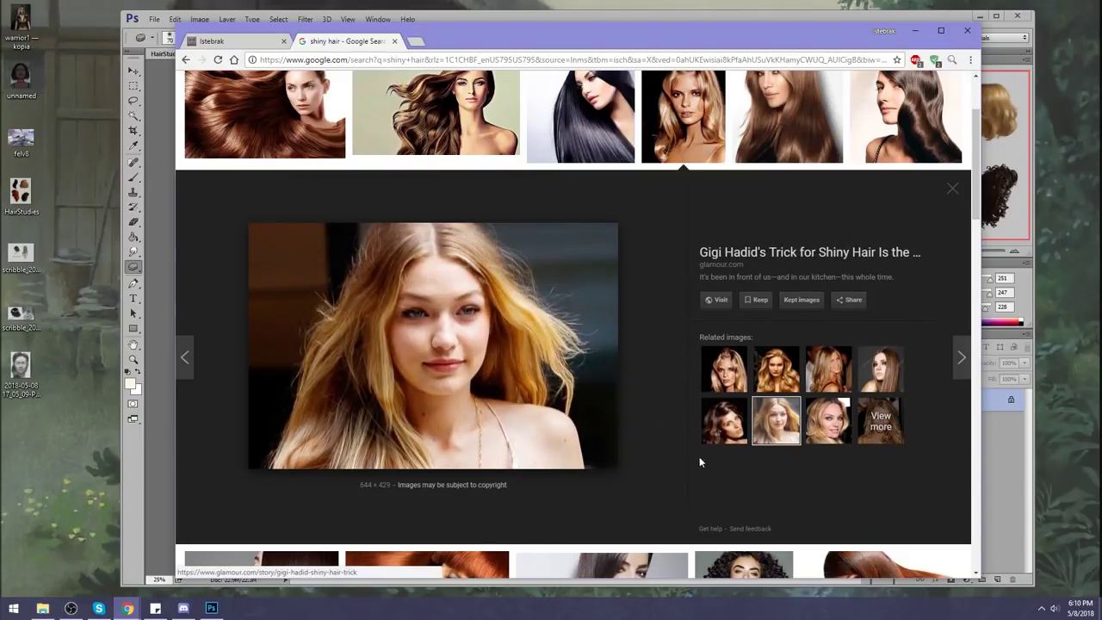
click(699, 129)
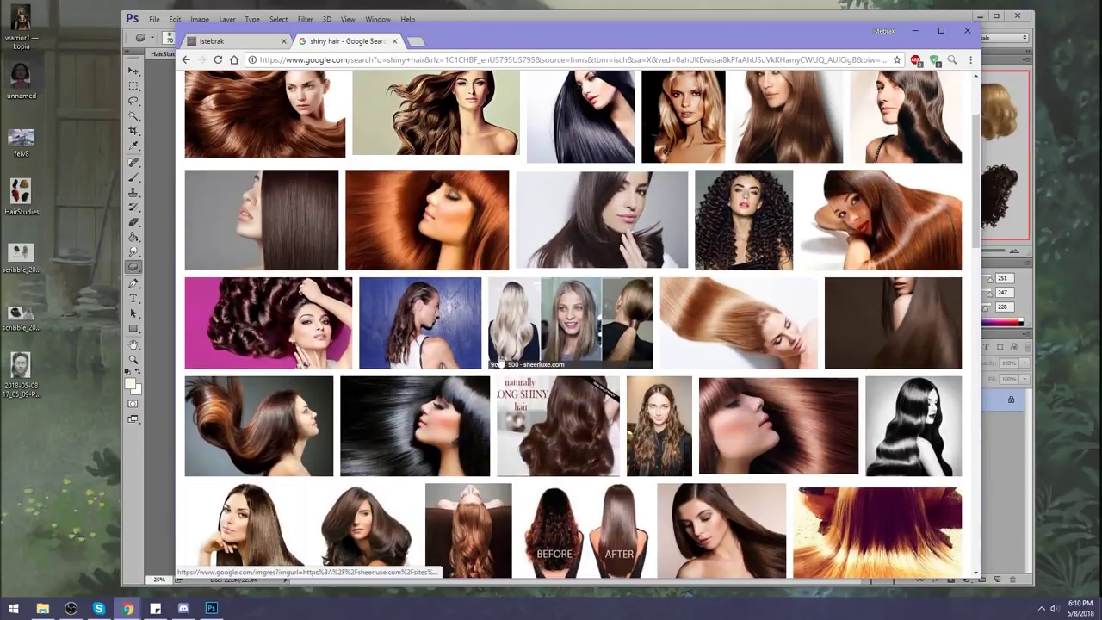
click(682, 142)
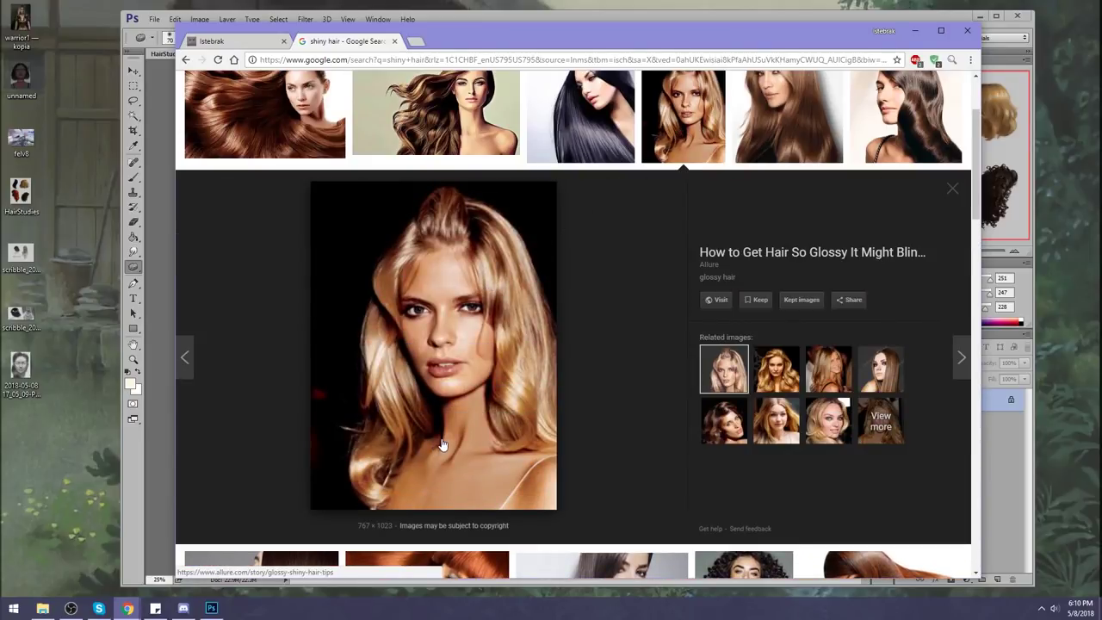
click(732, 426)
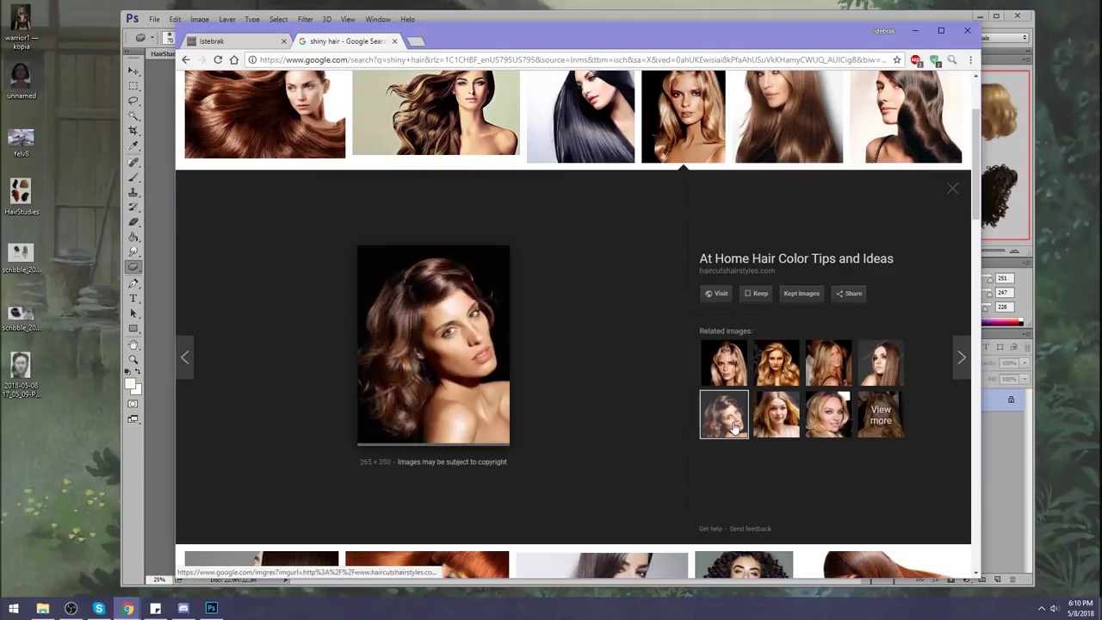
click(775, 413)
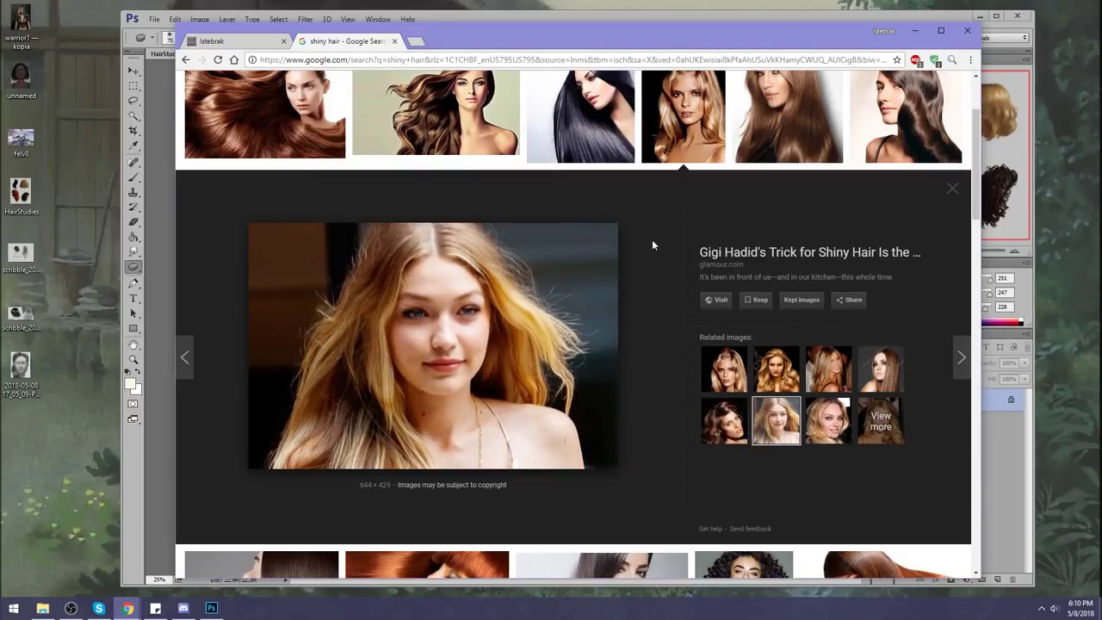
Step: Close the shiny hair results and the portrait page, and bring the "pin up painting" image results into view
click(394, 42)
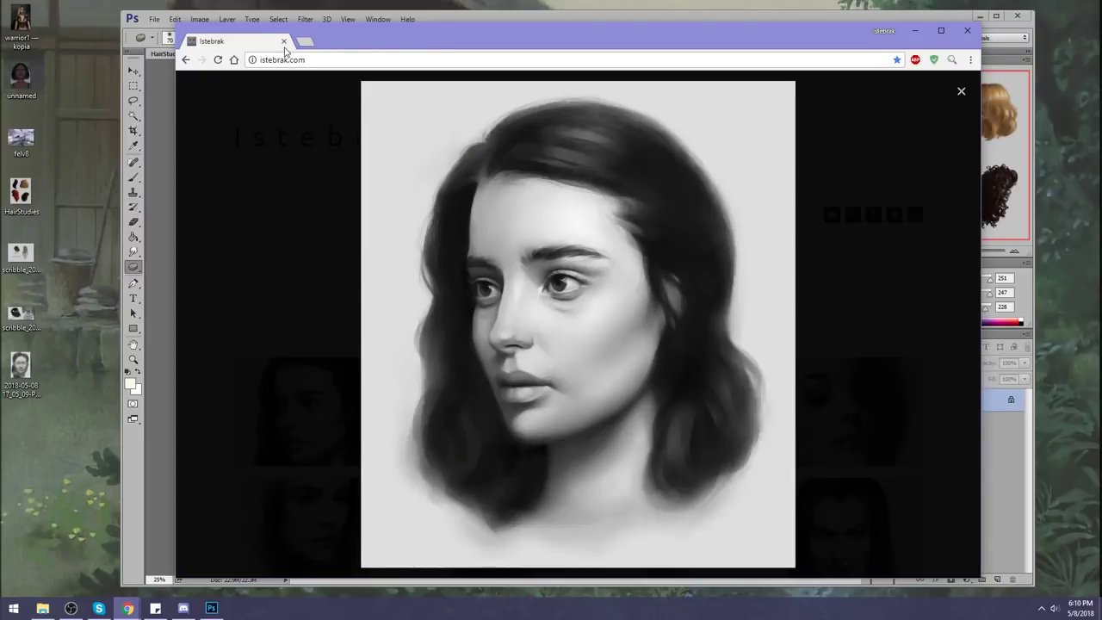
click(285, 41)
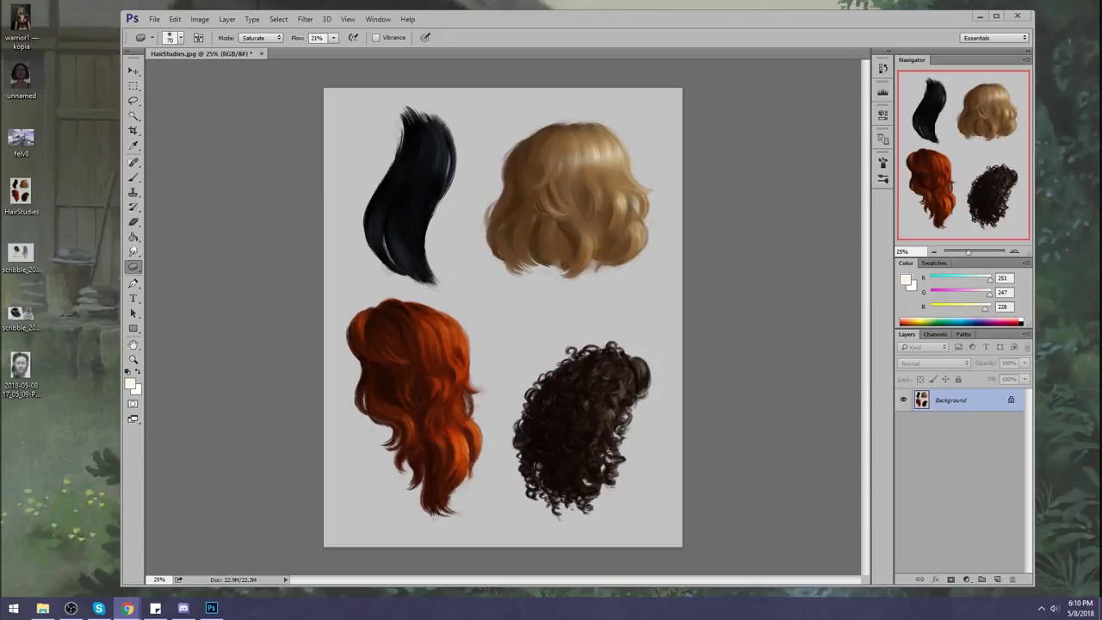
mouse_move(1100, 79)
mouse_down()
mouse_move(804, 80)
mouse_move(572, 30)
mouse_up()
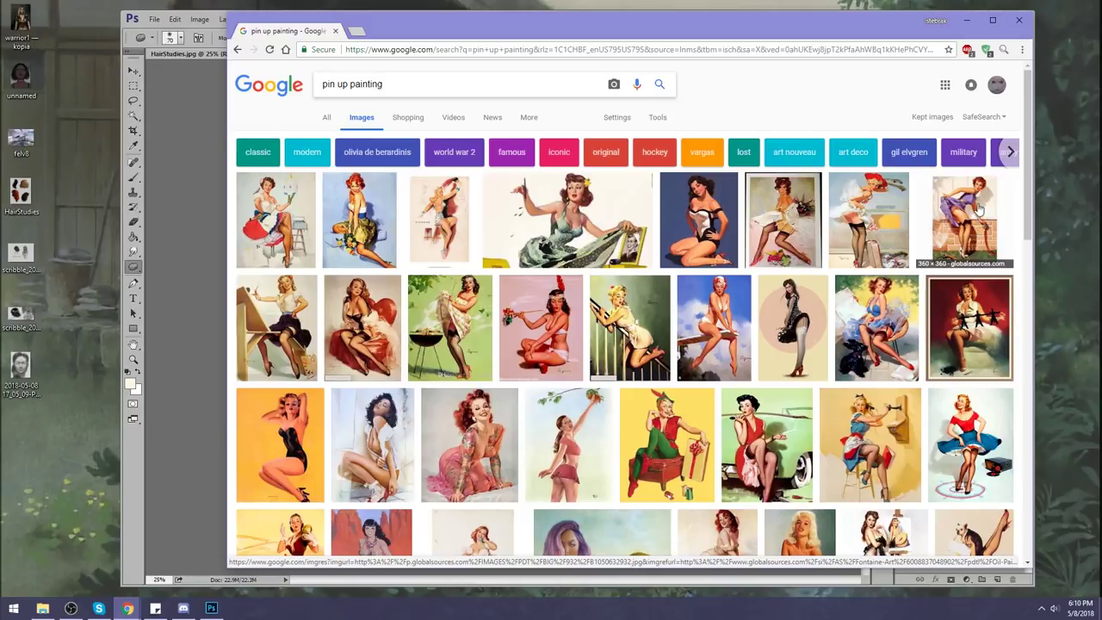
Step: Compare how hair shine is painted on the red, brown and black hair in the first "pin up painting" results
click(368, 196)
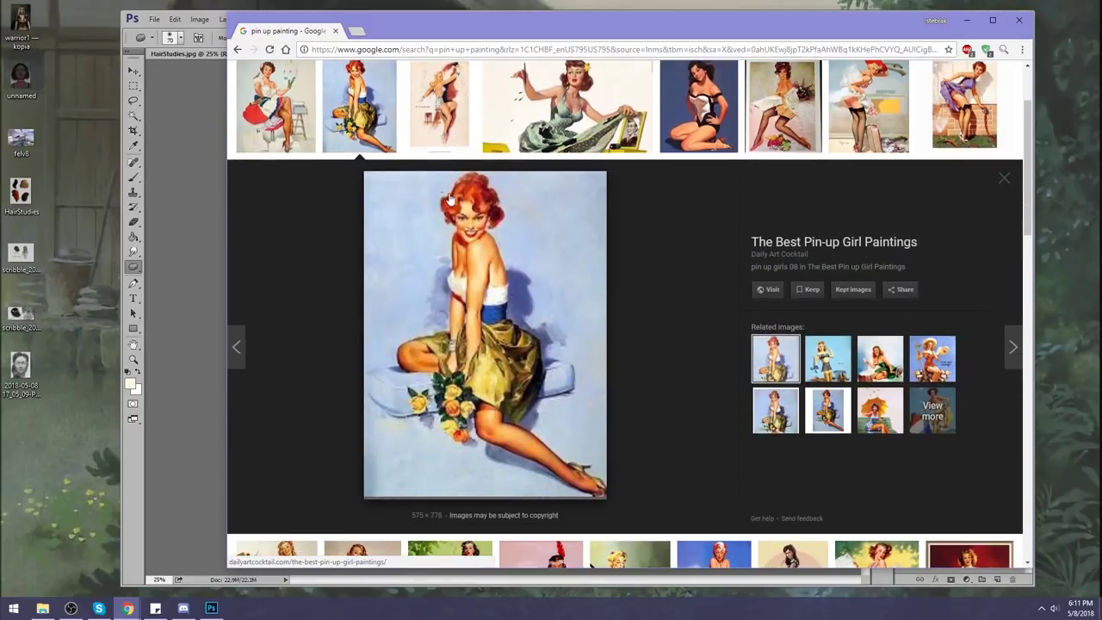
click(517, 142)
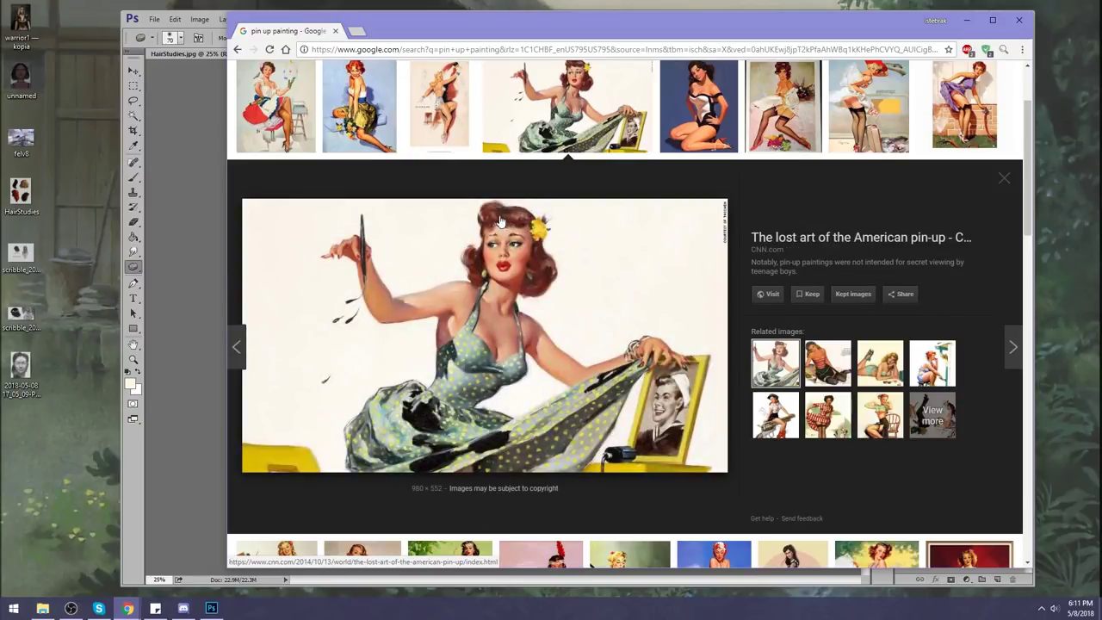
click(698, 105)
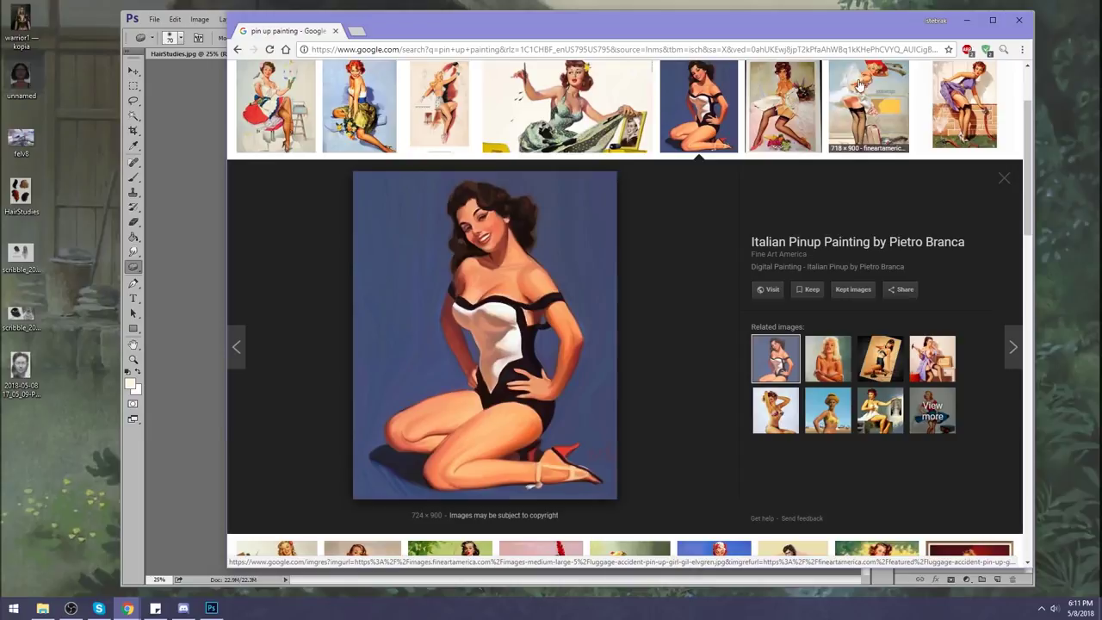
click(988, 99)
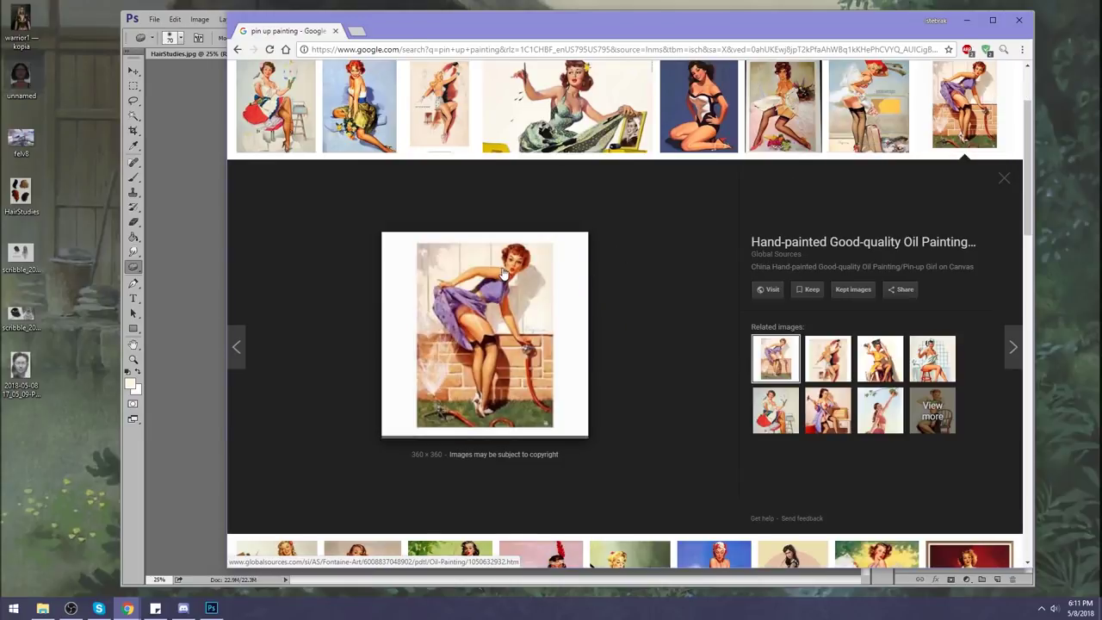
click(280, 107)
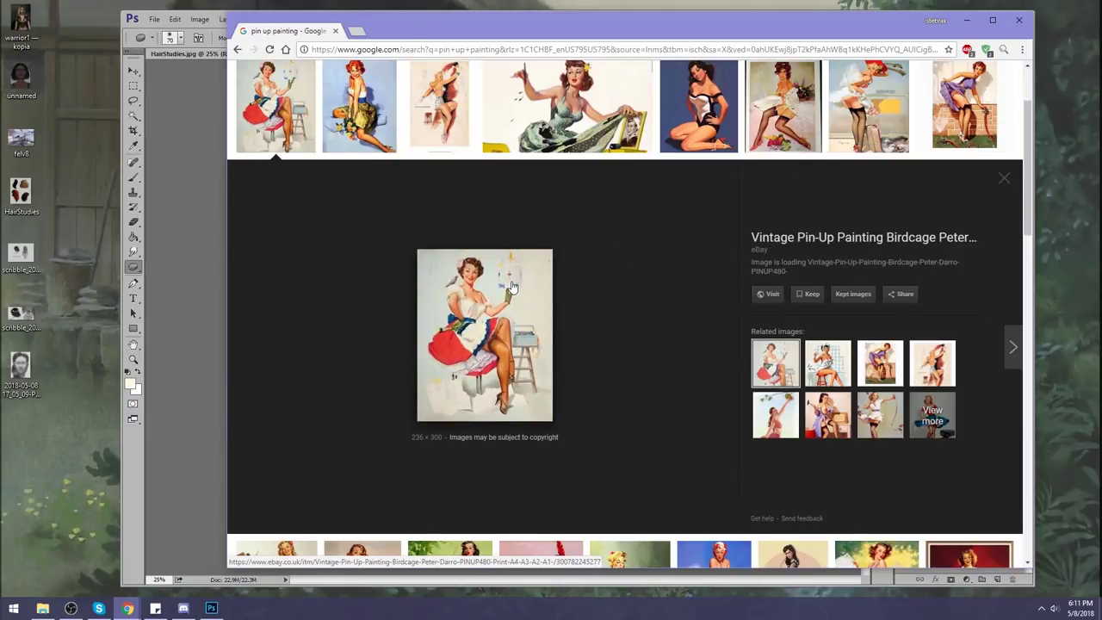
scroll(657, 321, down, 2)
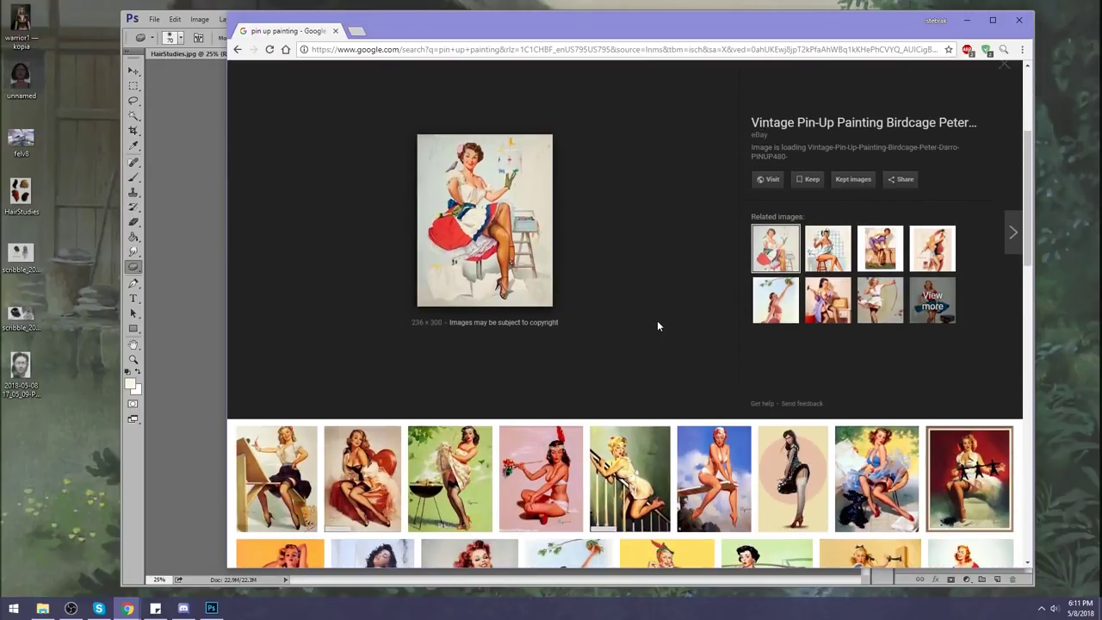
scroll(661, 275, down, 1)
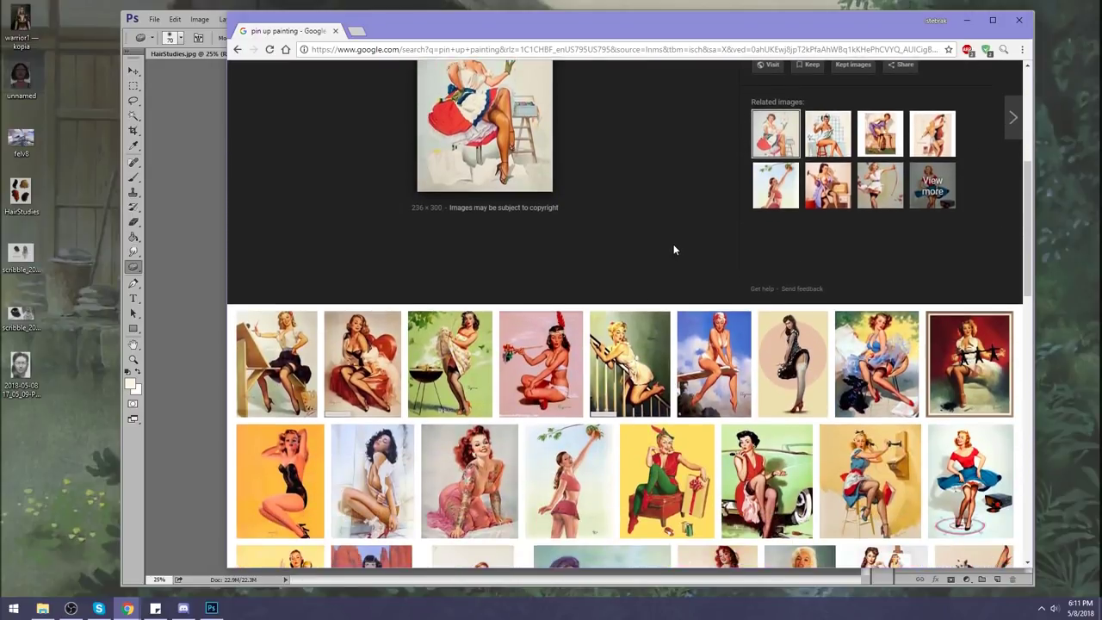
Step: Open the enlarged Gil Elvgren painting "Hold Everything" from its source page and examine how the hair is rendered
click(859, 323)
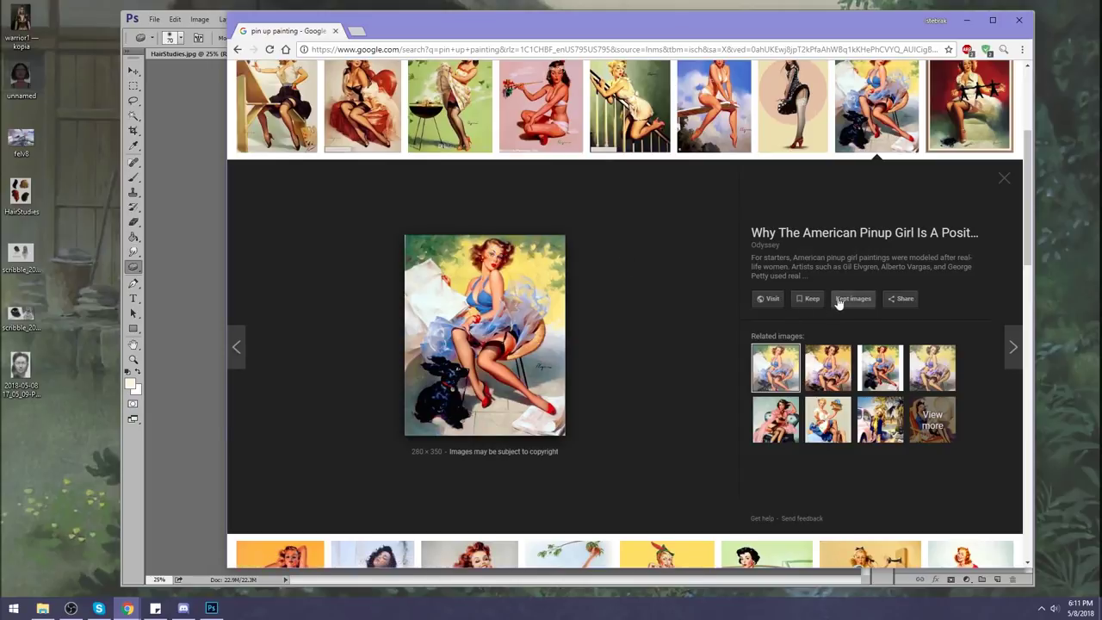
click(768, 299)
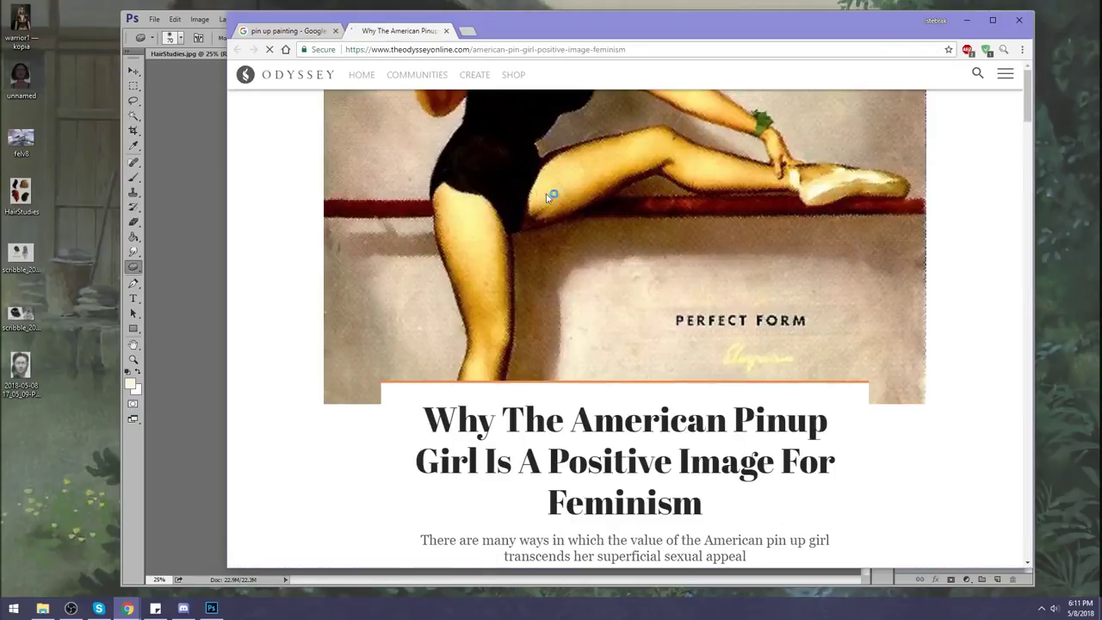
scroll(688, 284, down, 3)
scroll(753, 291, down, 1)
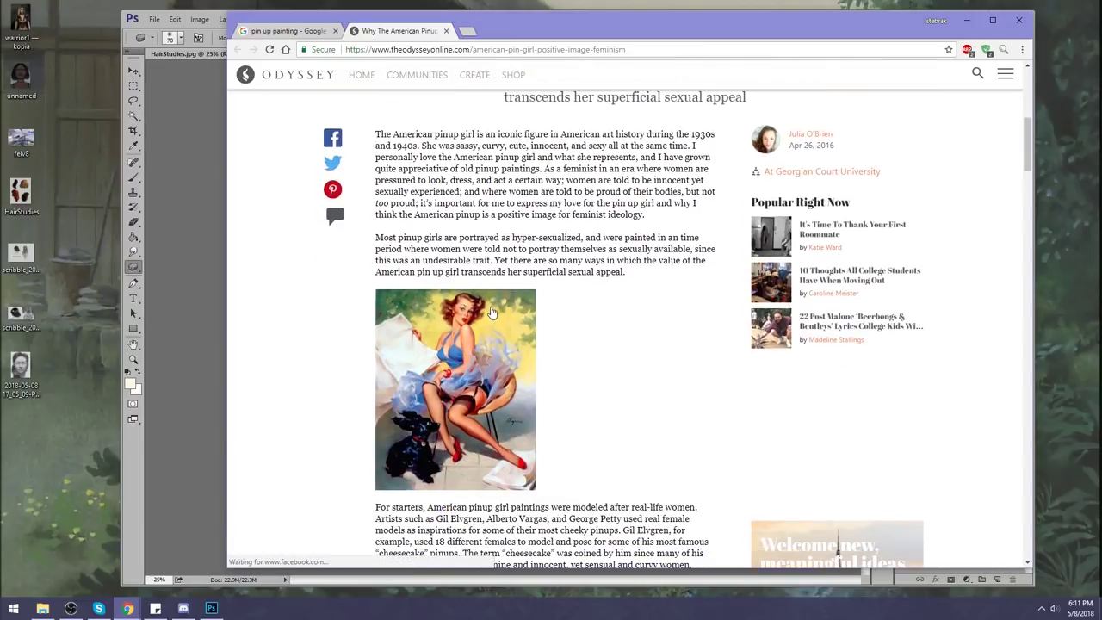
click(489, 321)
click(617, 473)
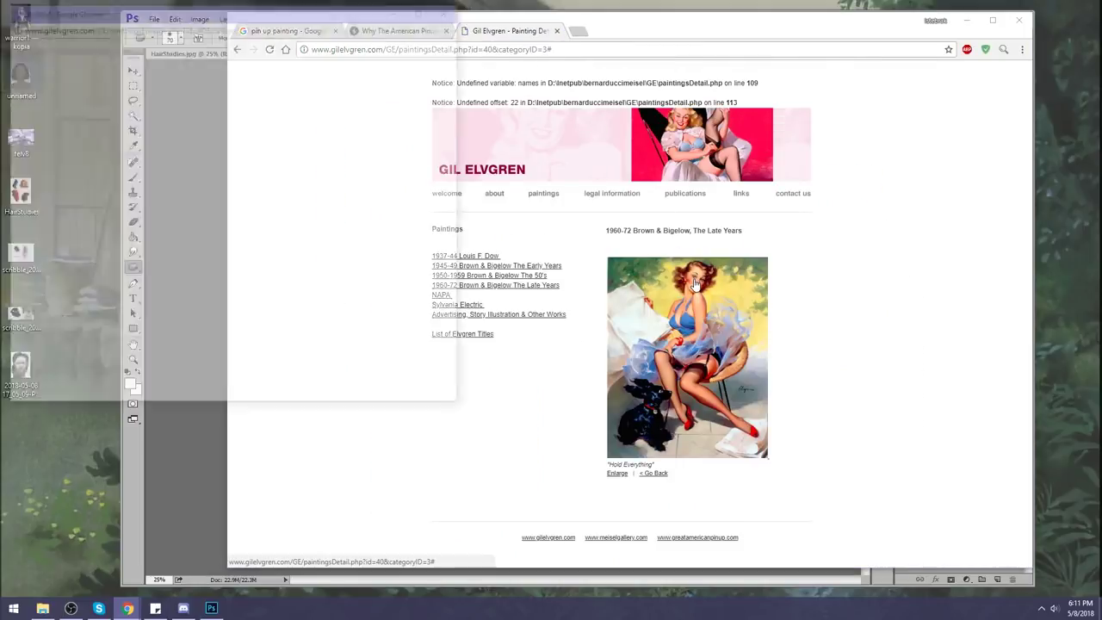
drag(233, 13, 539, 79)
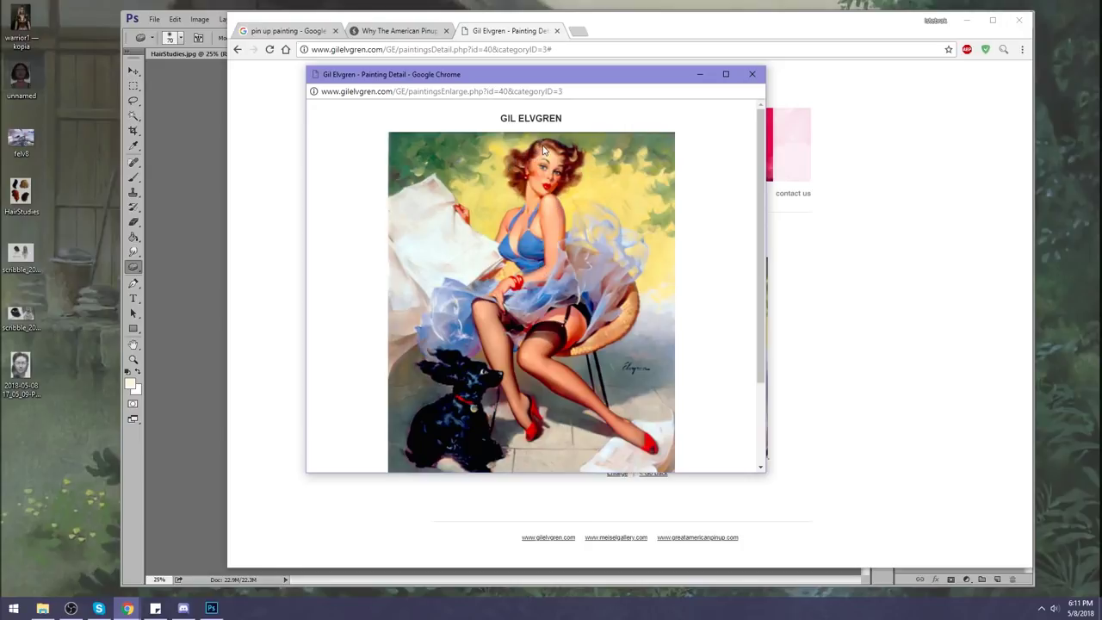
click(751, 74)
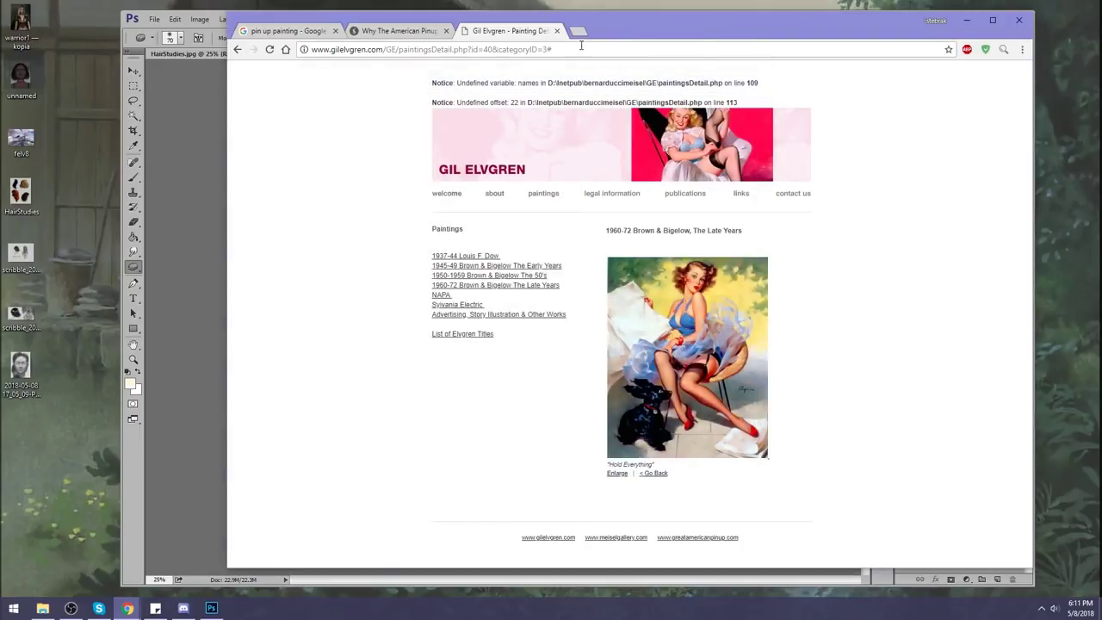
Step: Close the painting's source pages, look over more pin-up results and return to the hair studies in Photoshop
click(556, 31)
click(446, 31)
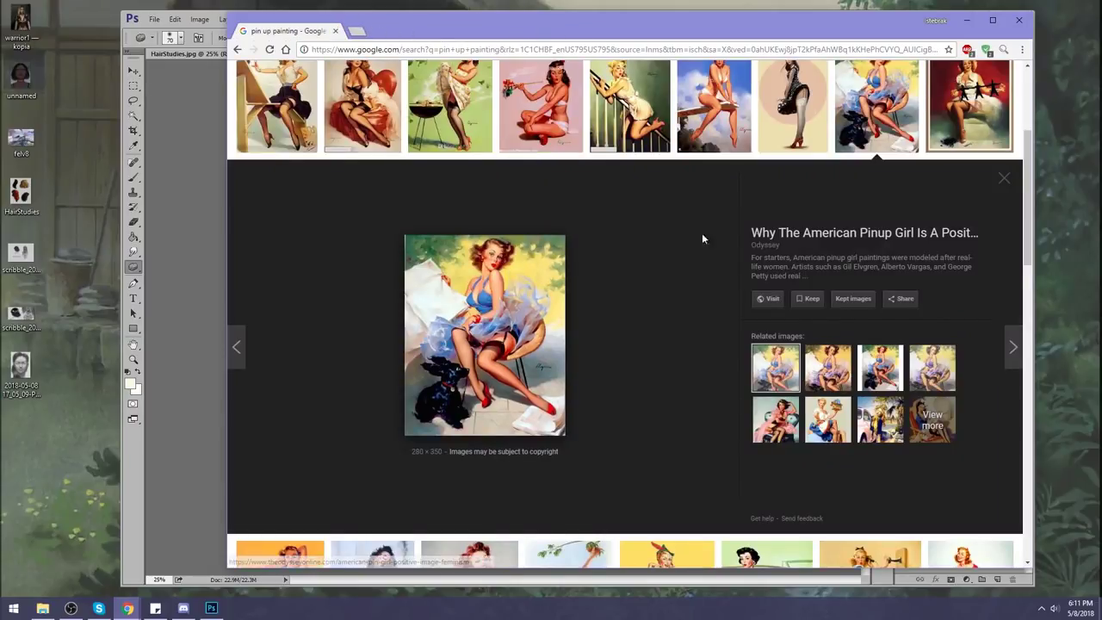
scroll(745, 296, down, 2)
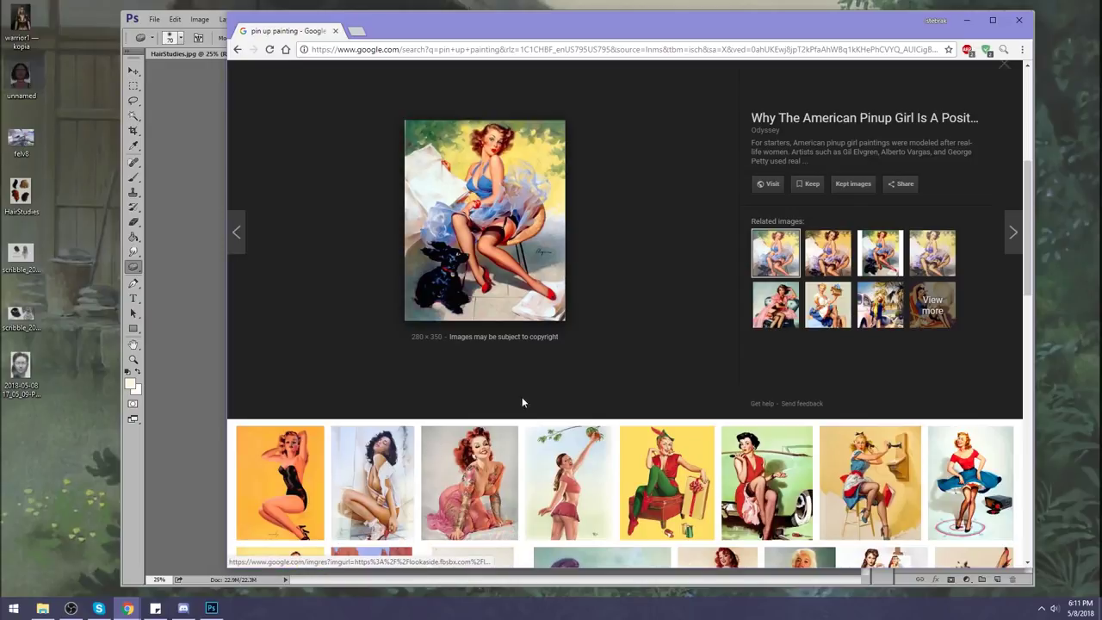
scroll(645, 320, down, 2)
scroll(645, 317, up, 8)
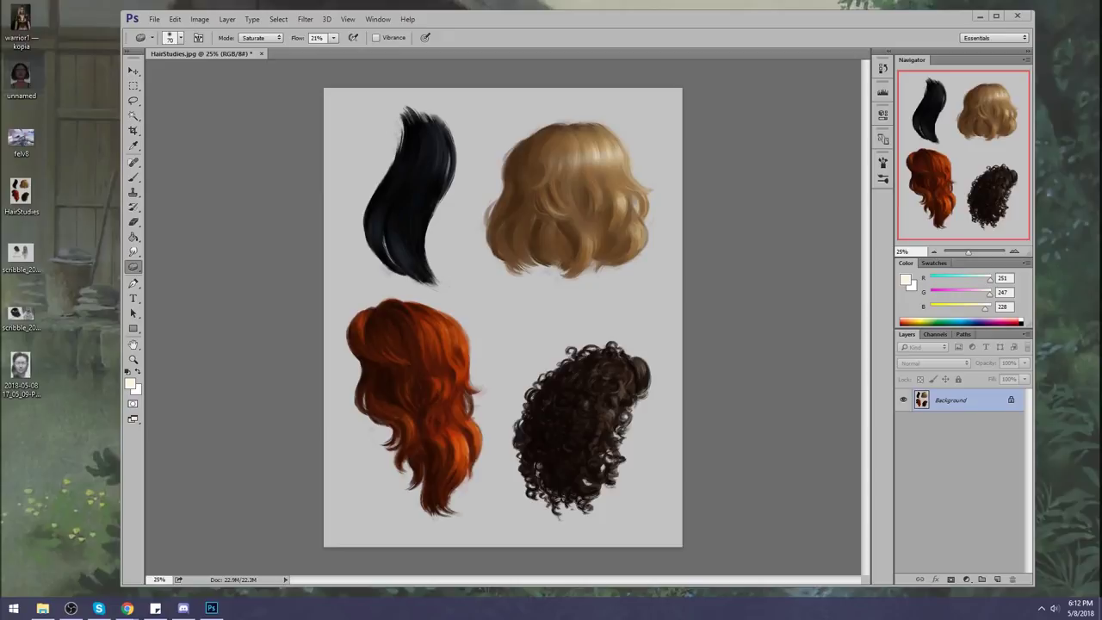
Step: Paint brown strands into the blonde hair with the 80 px dry oil brush at 16% opacity, using browns sampled from the hair
click(134, 251)
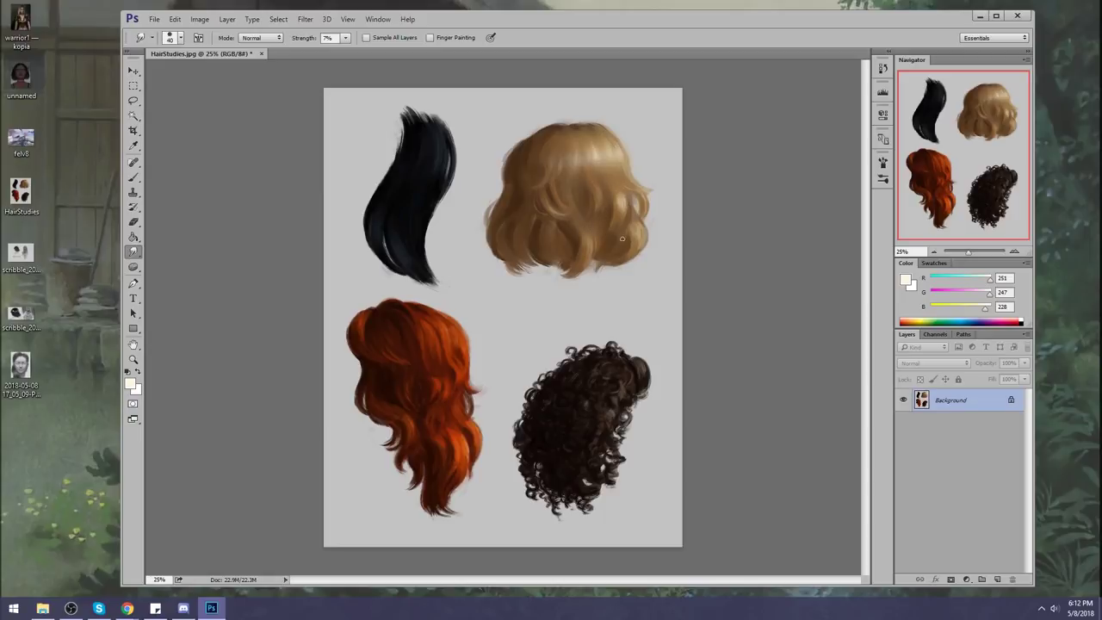
key(b)
alt+click(605, 200)
right_click(617, 163)
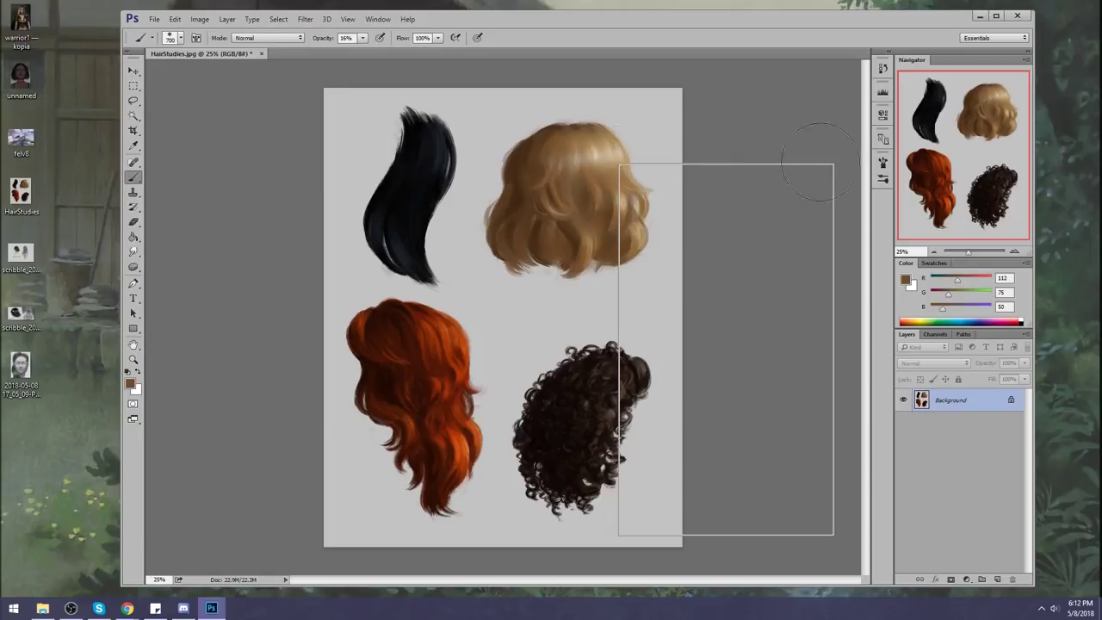
click(692, 413)
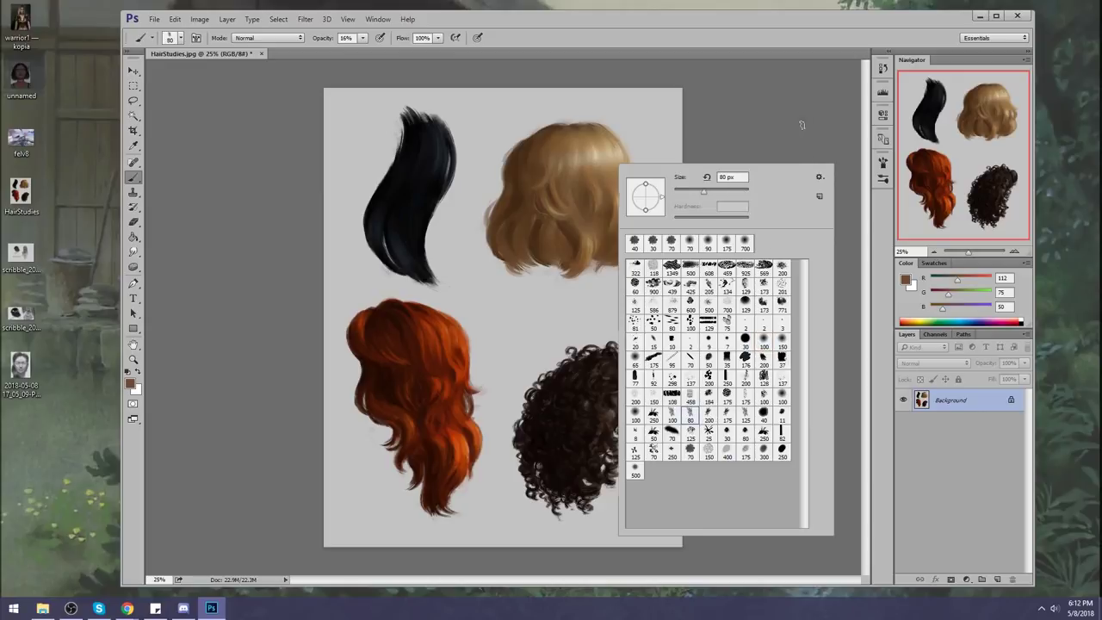
click(801, 125)
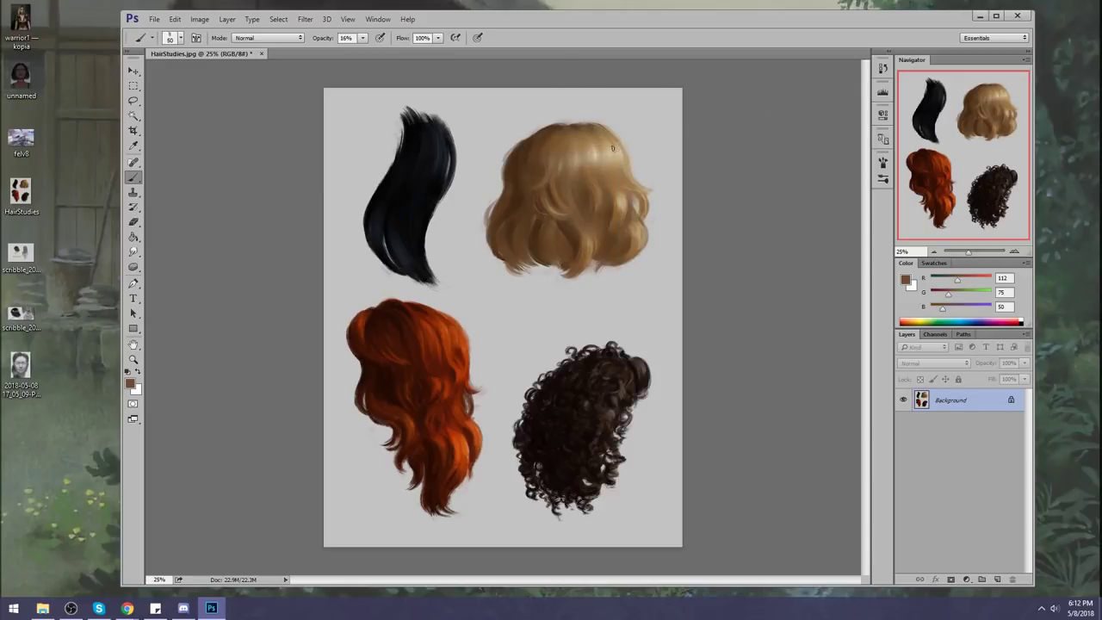
alt+click(591, 189)
alt+click(581, 192)
alt+click(551, 170)
Step: Set the brush to Normal mode at 37% opacity and sample a medium brown from the blonde hair
click(280, 39)
click(278, 53)
click(362, 38)
click(374, 53)
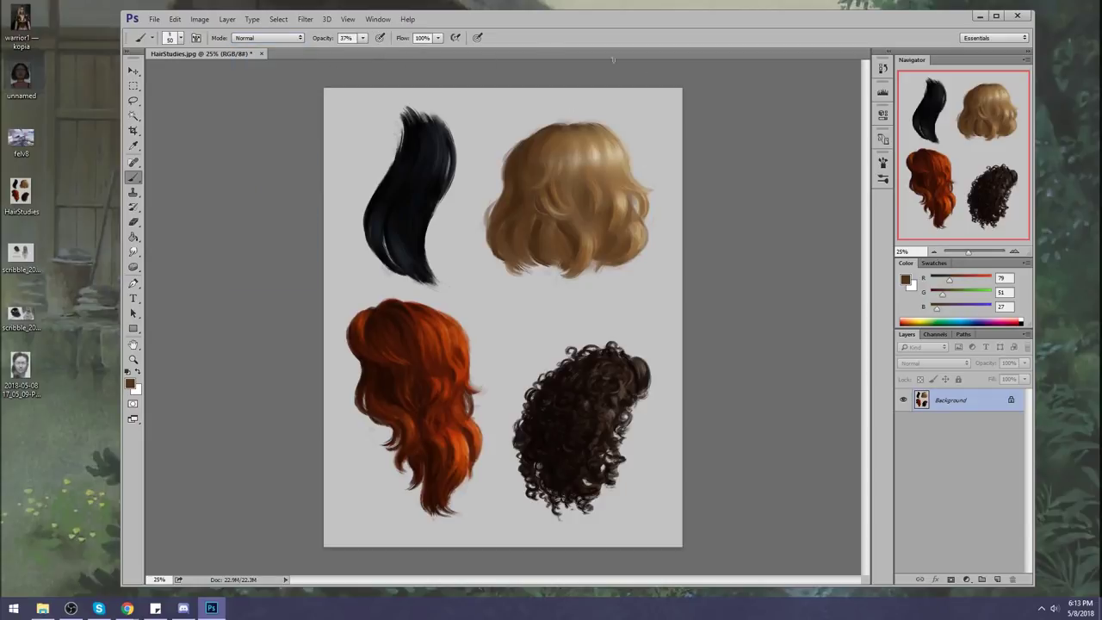
alt+click(615, 186)
Step: Look up the name of the current 80 px brush preset without renaming it
right_click(551, 184)
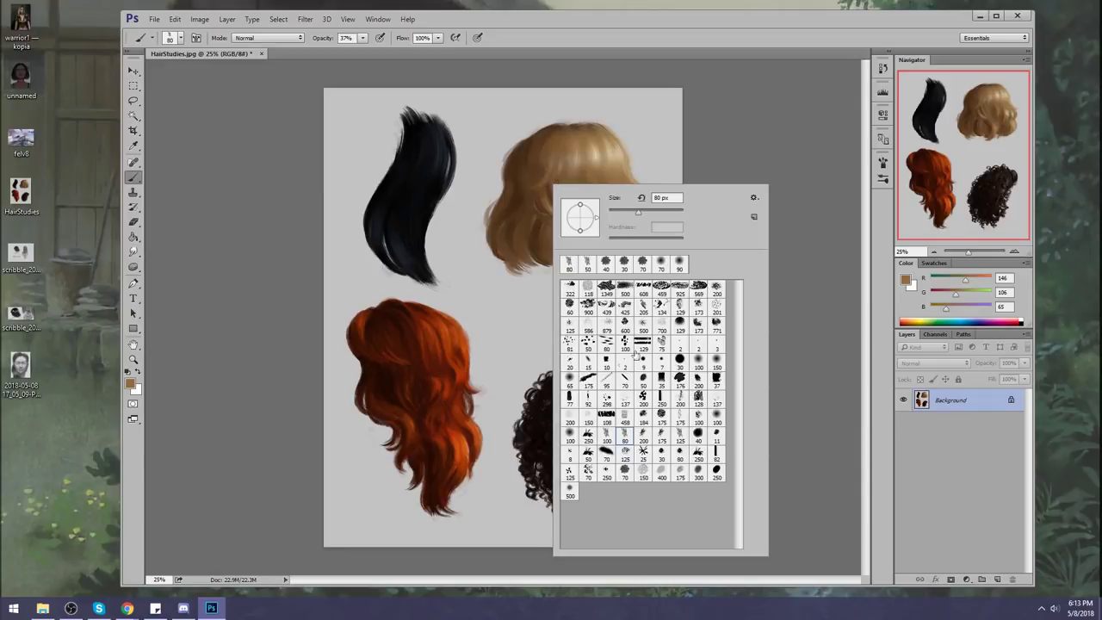
right_click(623, 436)
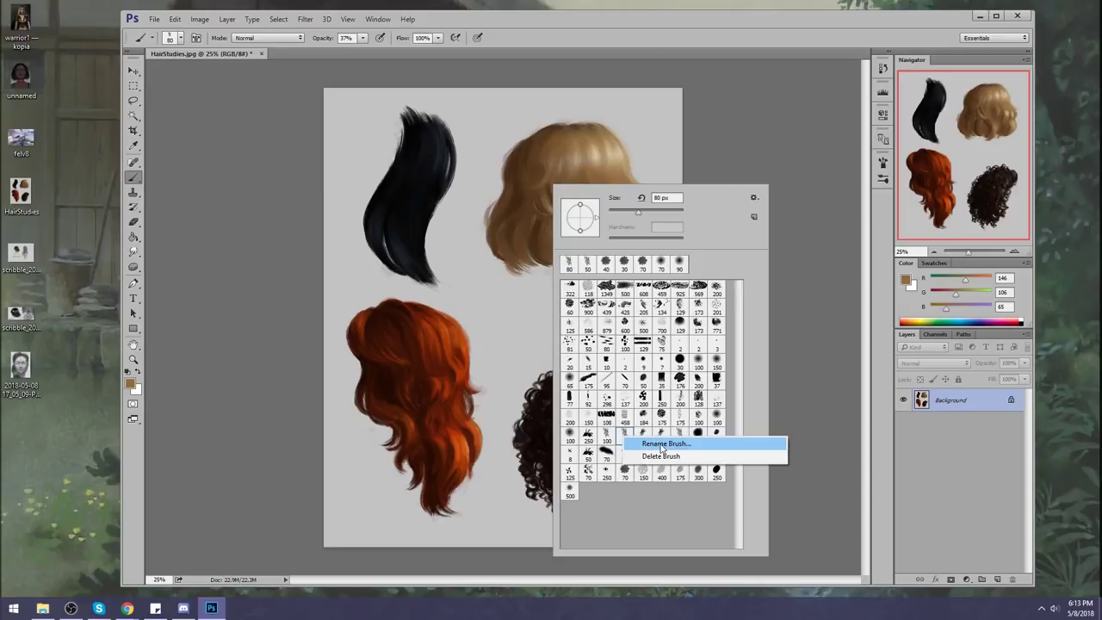
click(662, 445)
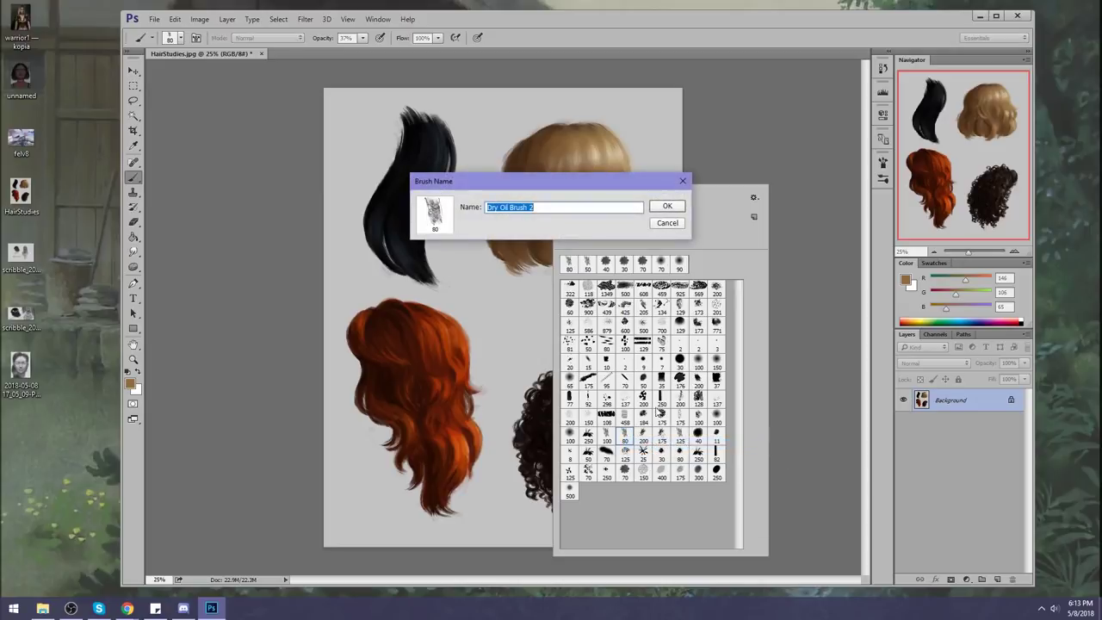
click(685, 223)
click(754, 150)
Step: Demonstrate the dry oil brush with brown test strokes at 80 and 175 px on the grey background between the hair studies
drag(596, 297, 526, 318)
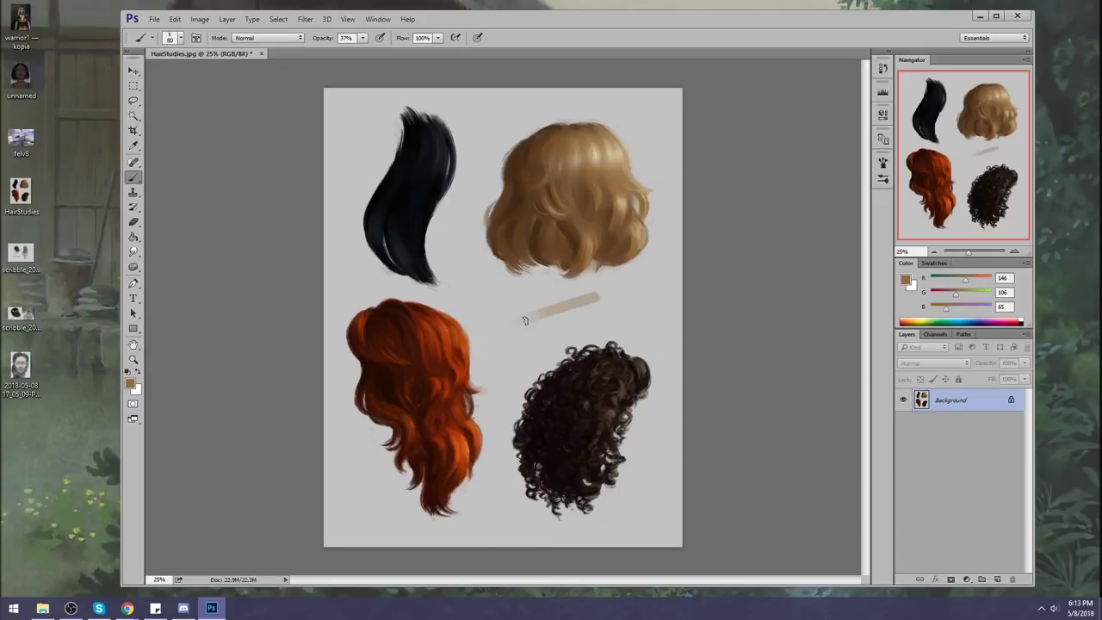
drag(637, 303, 527, 334)
key(bracketright)
key(bracketright)
key(bracketright)
key(bracketright)
key(bracketright)
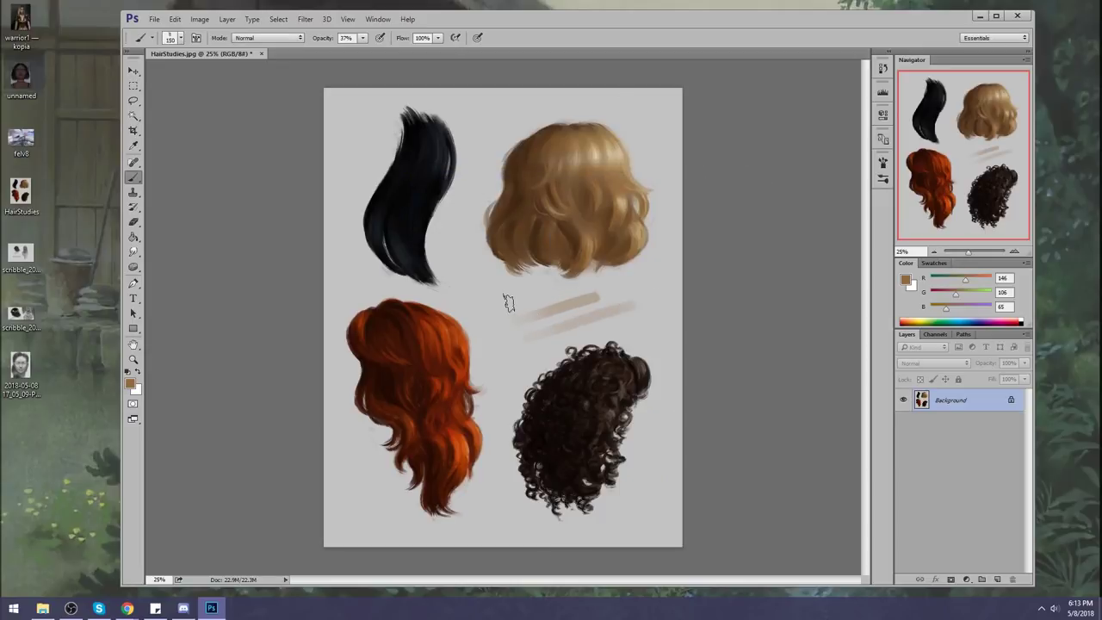
drag(525, 293, 491, 301)
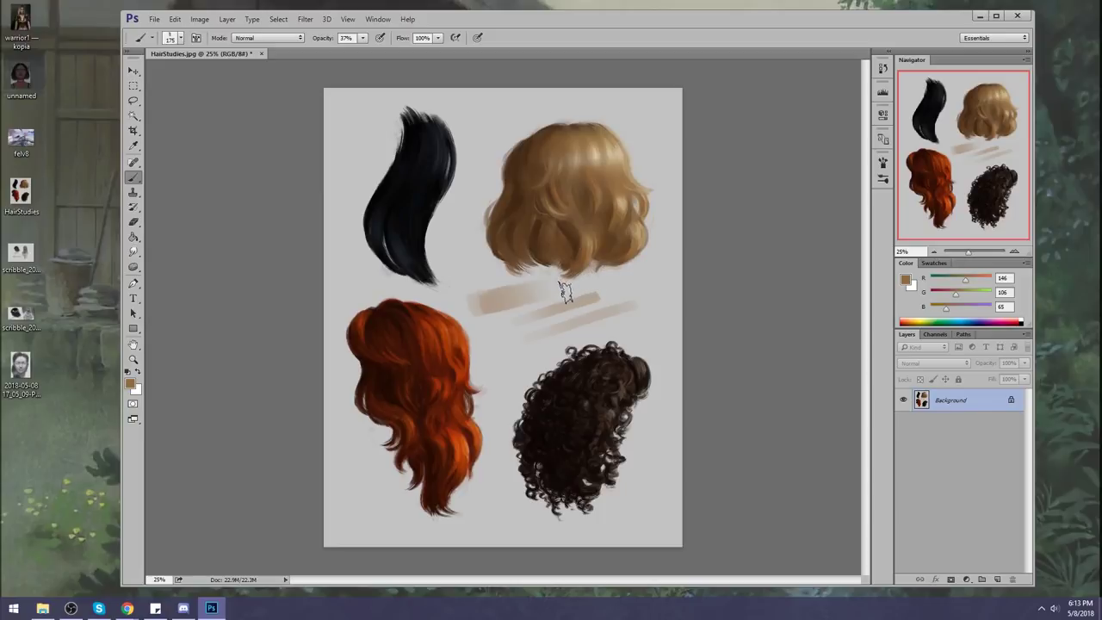
drag(547, 336, 493, 358)
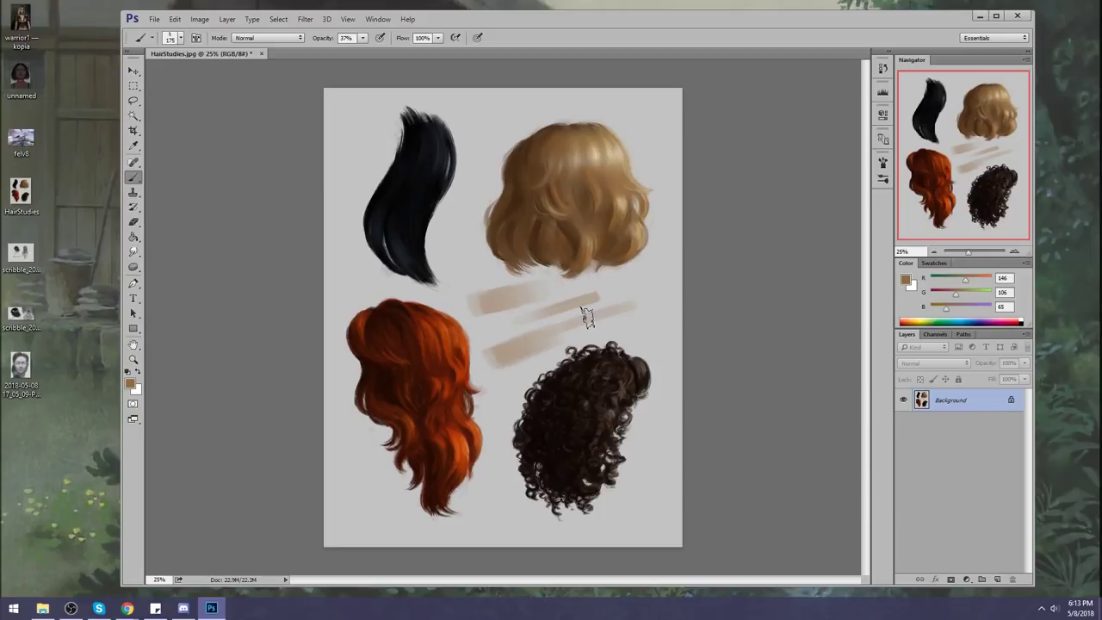
drag(667, 280, 575, 295)
drag(663, 316, 515, 356)
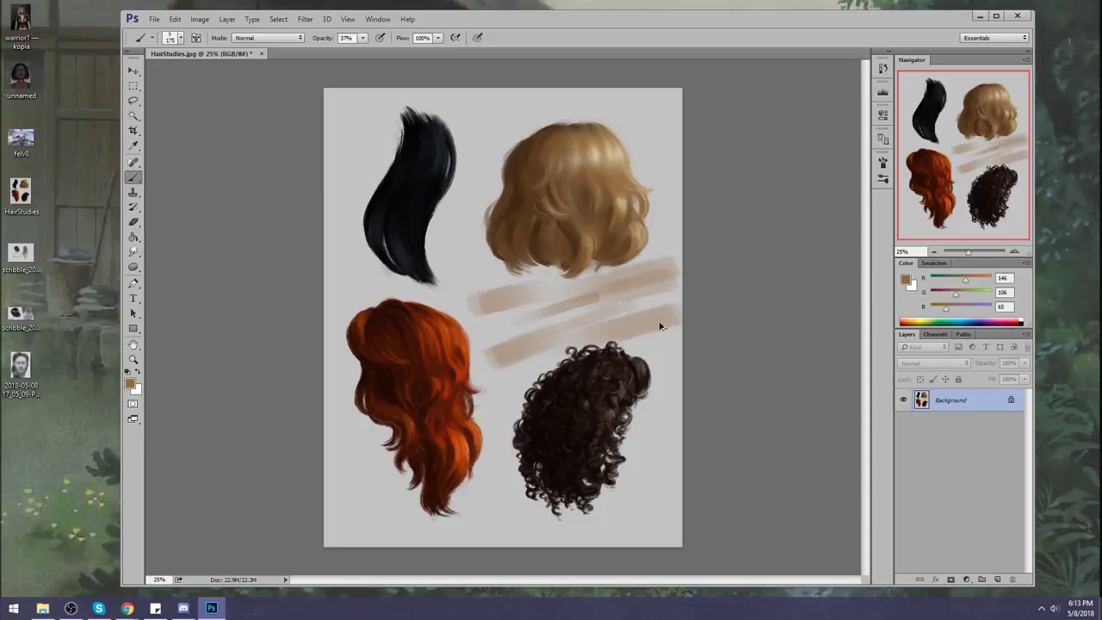
Step: Undo all the brown test strokes on the grey background
key(ctrl+alt+z)
key(ctrl+alt+z)
key(ctrl+alt+z)
key(ctrl+alt+z)
key(ctrl+alt+z)
key(ctrl+alt+z)
key(ctrl+alt+z)
key(ctrl+alt+z)
key(ctrl+alt+z)
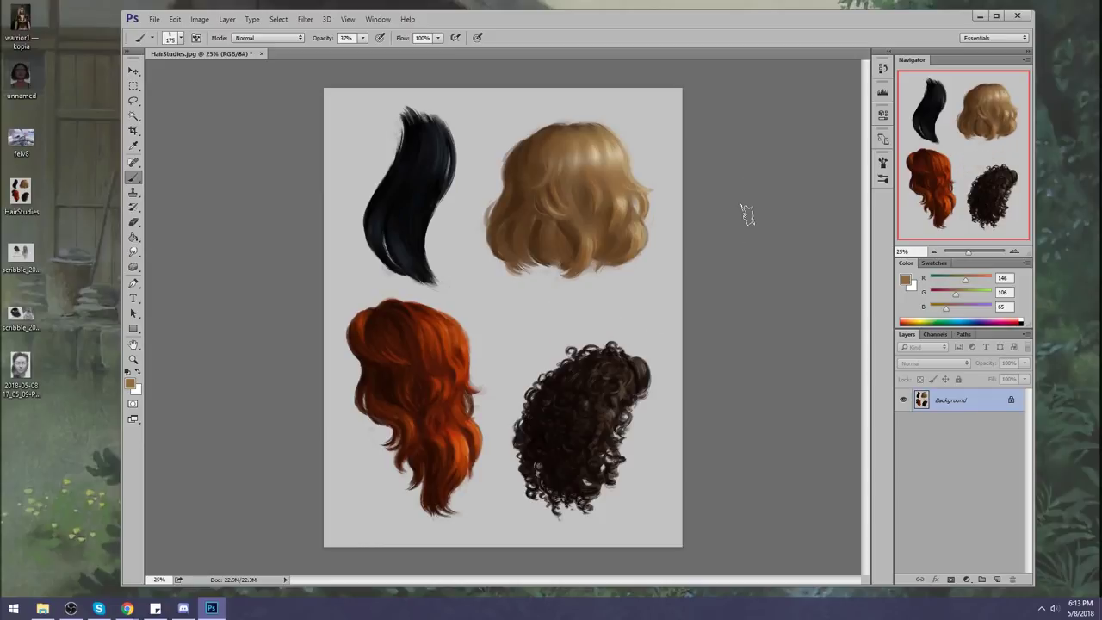
Step: Paint strands on the blonde hair's crown with an 80 px brush at 37% opacity, using browns sampled from the hair
key(bracketleft)
key(bracketleft)
key(bracketleft)
alt+click(585, 186)
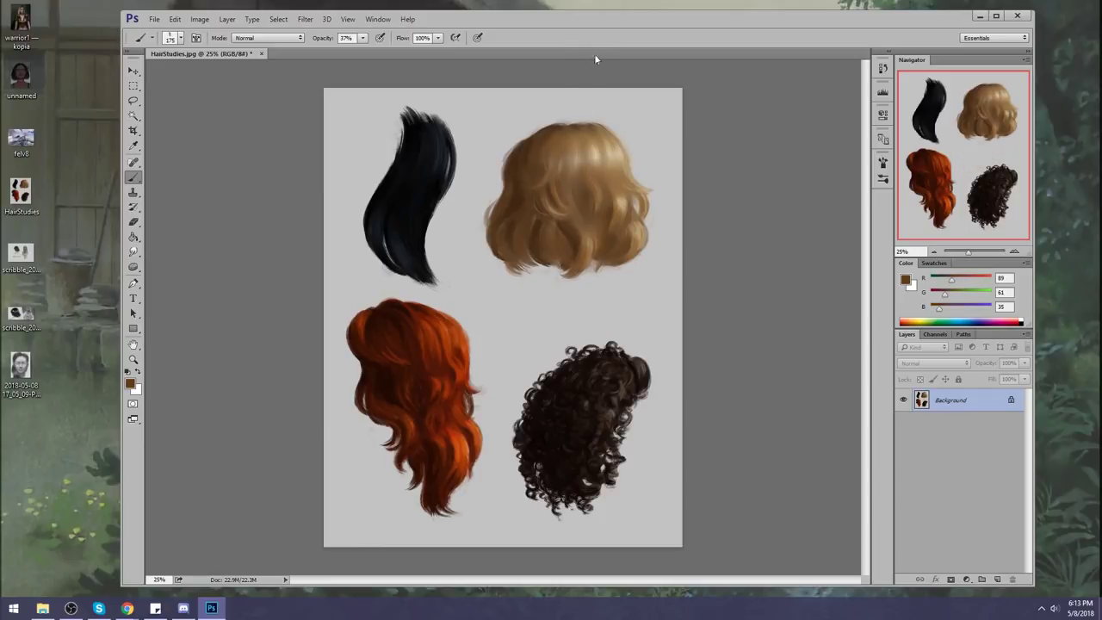
key(bracketright)
key(bracketleft)
alt+click(583, 121)
key(bracketleft)
alt+click(591, 130)
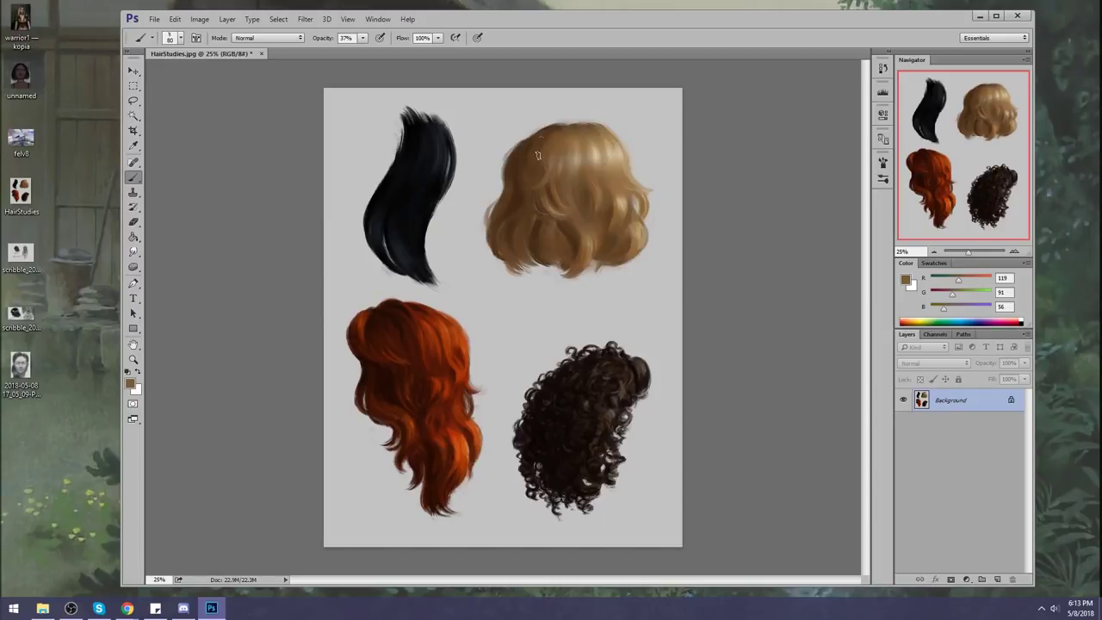
alt+click(559, 126)
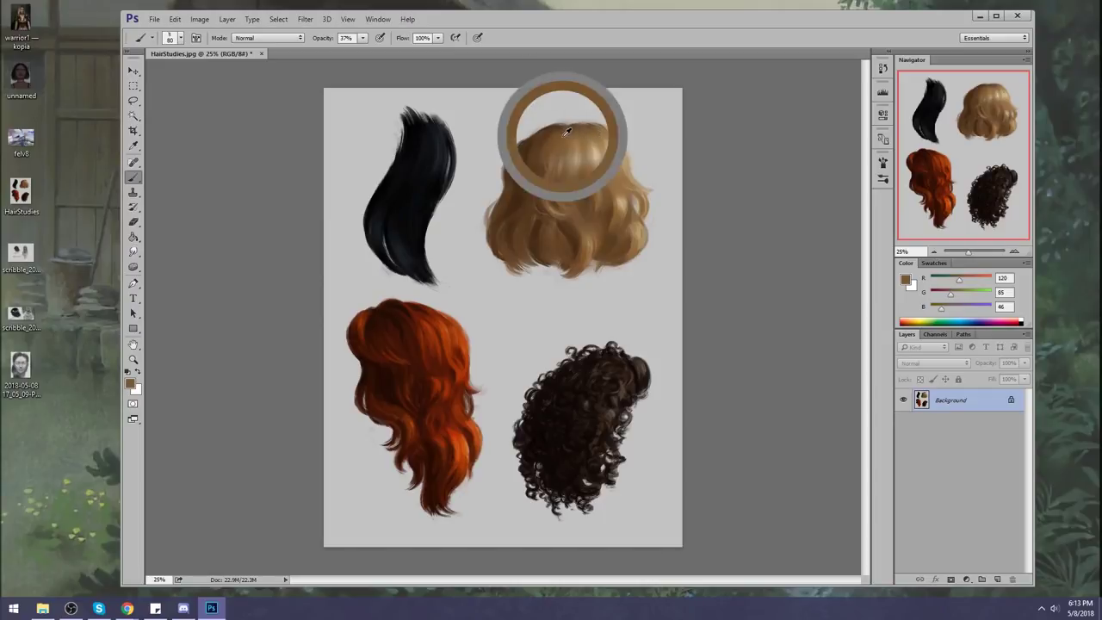
Step: Deepen the shadows between the blonde curls with sampled dark browns, using a 50 px brush at 52% opacity
alt+click(559, 220)
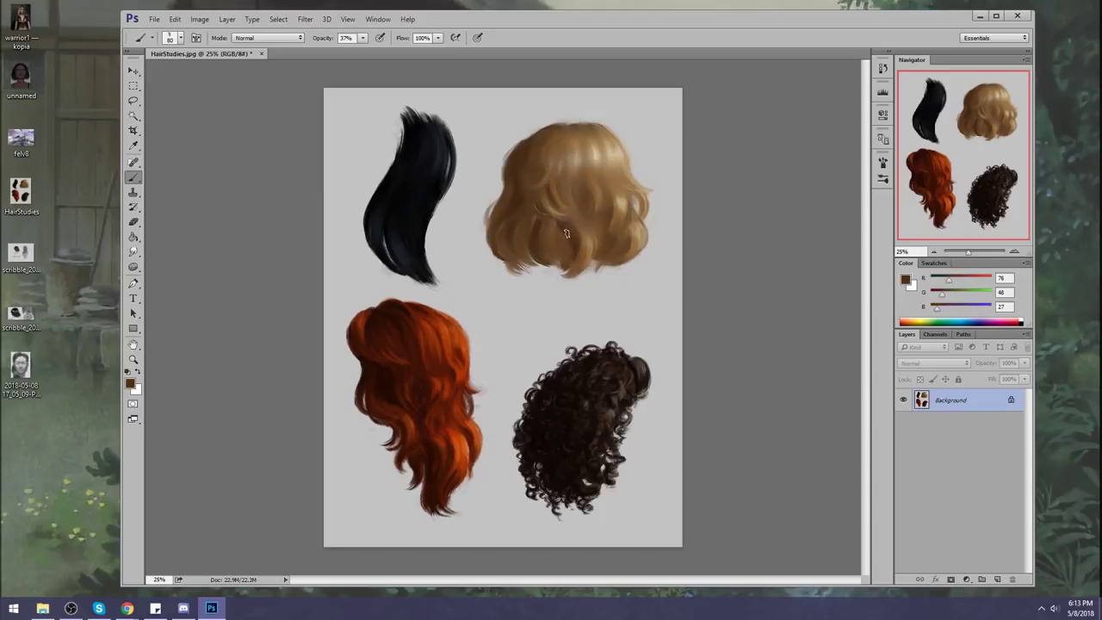
click(362, 39)
alt+click(556, 235)
alt+click(542, 218)
alt+click(541, 221)
alt+click(639, 197)
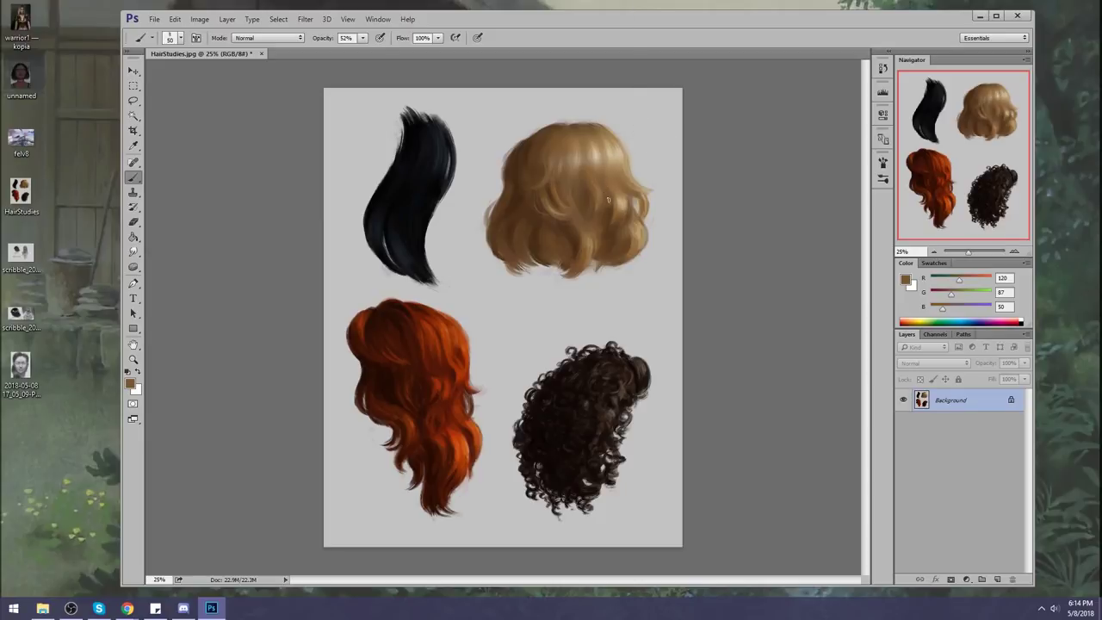
Step: Sample browns across the blonde hair and refine its strands, enlarging the dry oil brush to 150 px
alt+click(583, 202)
alt+click(584, 186)
alt+click(575, 127)
key(bracketright)
key(bracketright)
key(bracketright)
key(bracketright)
key(bracketright)
alt+click(624, 205)
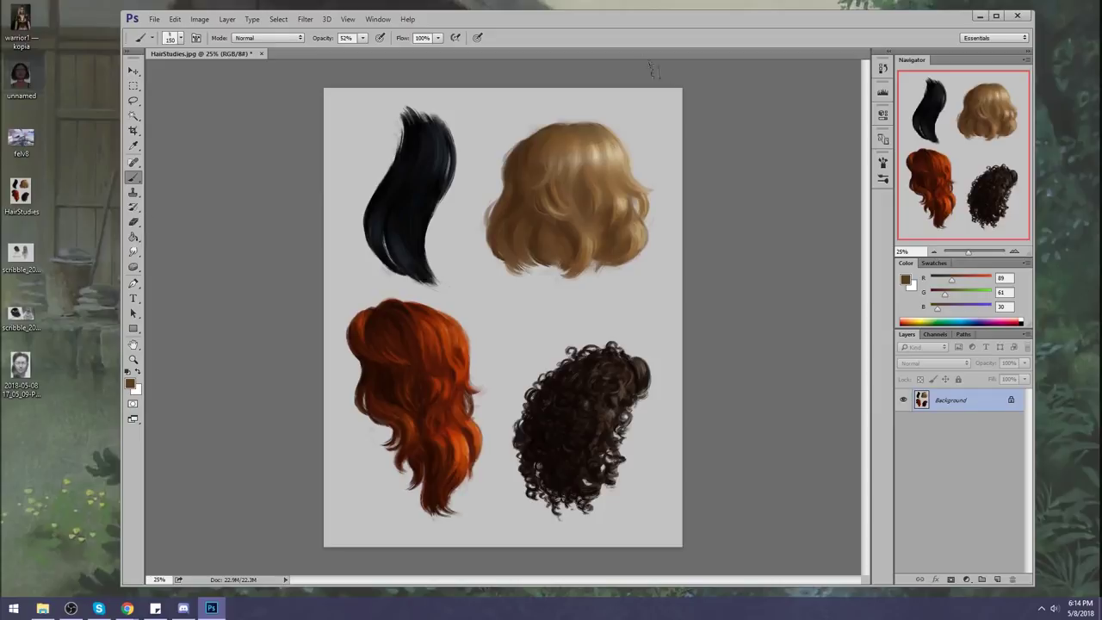
Step: Lasso the blonde hair and lighten it with Hue/Saturation at Lightness +14, slightly shifting saturation and hue
key(l)
mouse_move(650, 112)
mouse_down()
mouse_move(550, 104)
mouse_move(465, 198)
mouse_move(581, 302)
mouse_move(667, 142)
mouse_up()
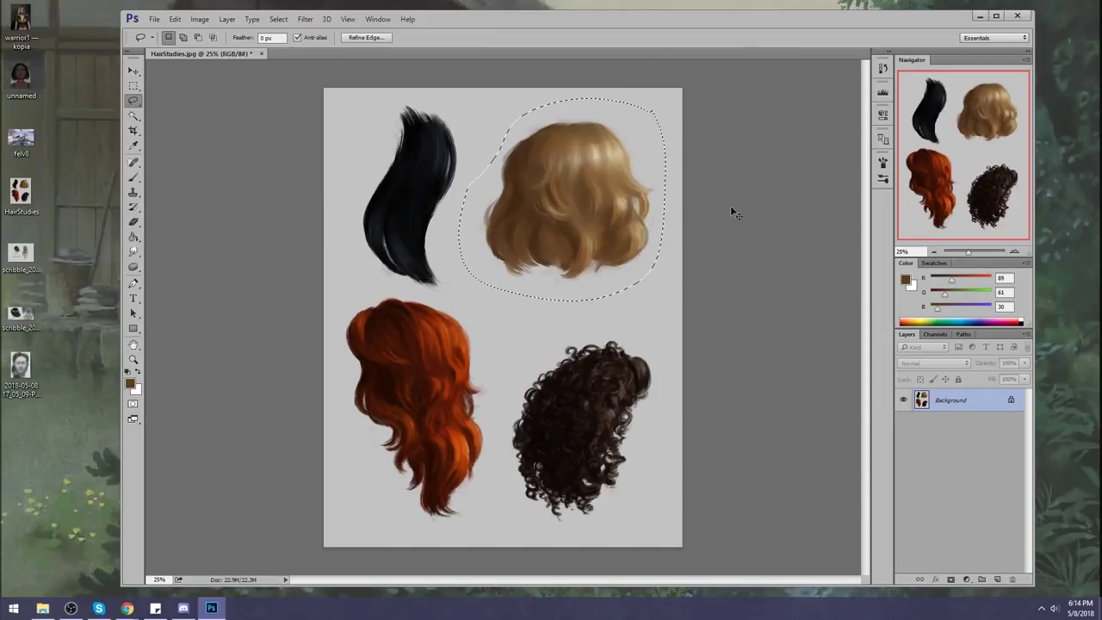
key(ctrl+u)
mouse_move(843, 344)
mouse_down()
mouse_move(831, 346)
mouse_move(851, 373)
mouse_move(841, 345)
mouse_up()
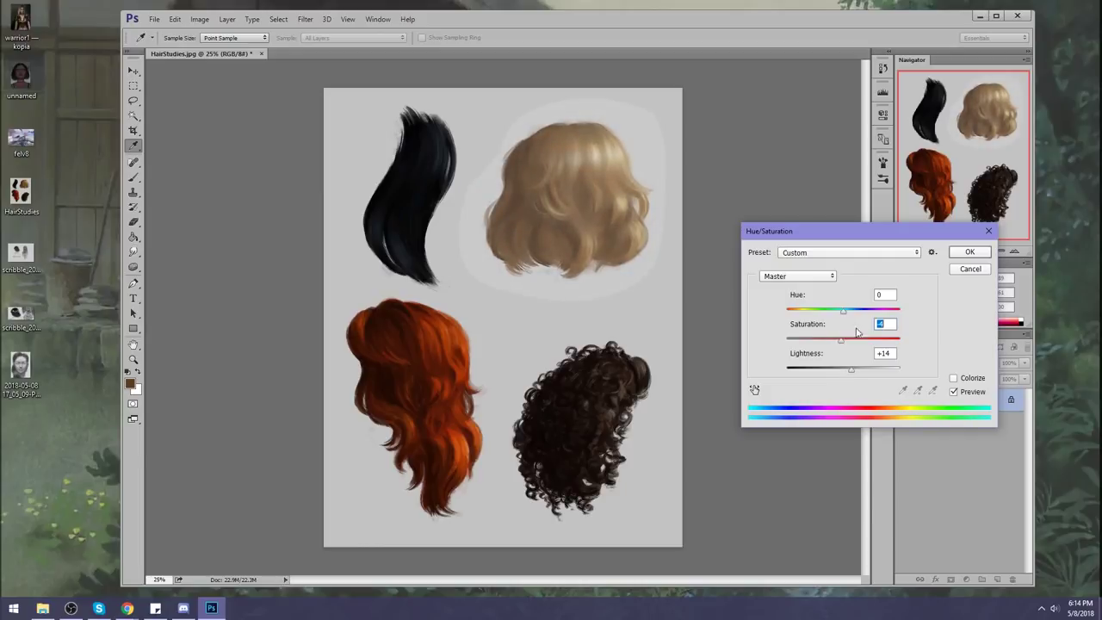
drag(841, 317, 844, 317)
click(969, 251)
key(l)
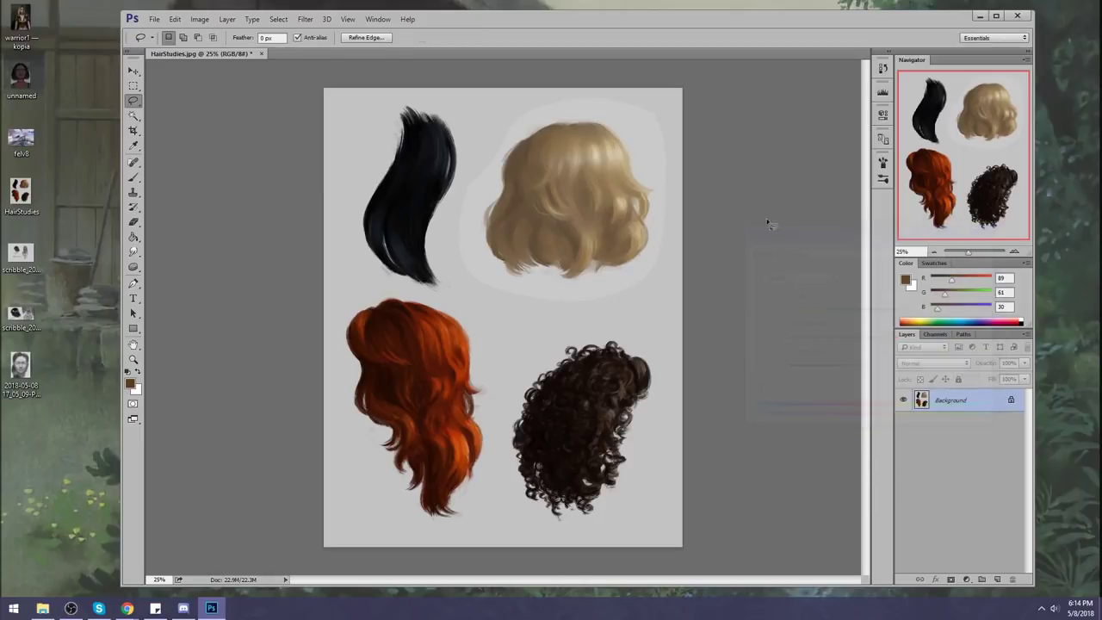
Step: Set up a soft round brush in Color mode with a golden blonde foreground colour, RGB 219, 179, 102
key(b)
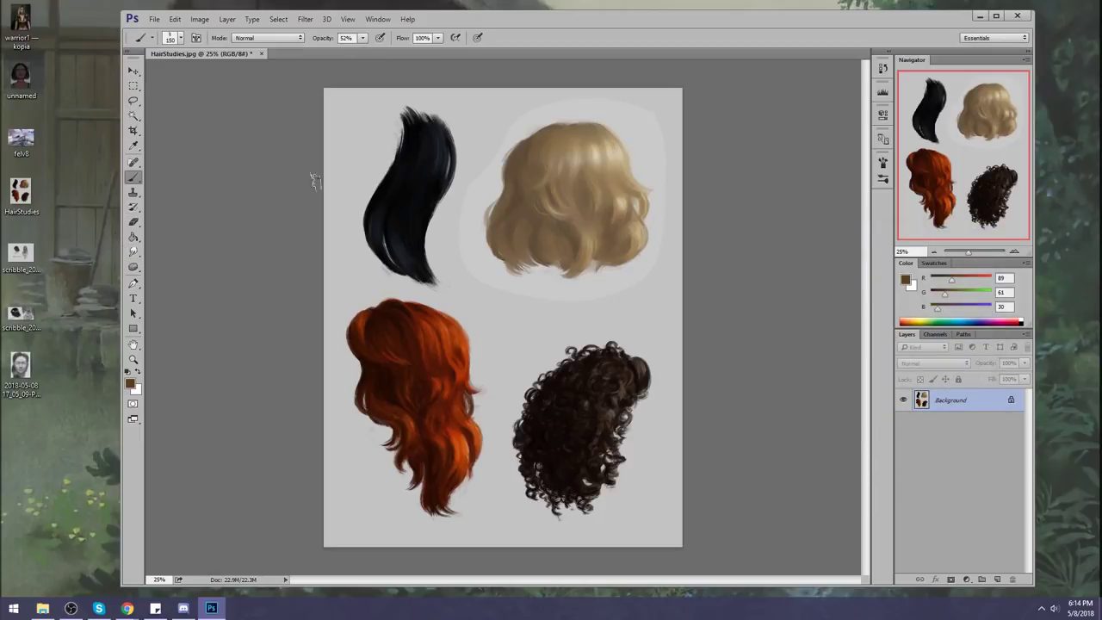
right_click(487, 162)
click(635, 340)
click(275, 38)
click(253, 267)
click(907, 280)
click(596, 140)
mouse_move(715, 205)
mouse_down()
mouse_move(736, 185)
mouse_move(732, 176)
mouse_up()
click(939, 151)
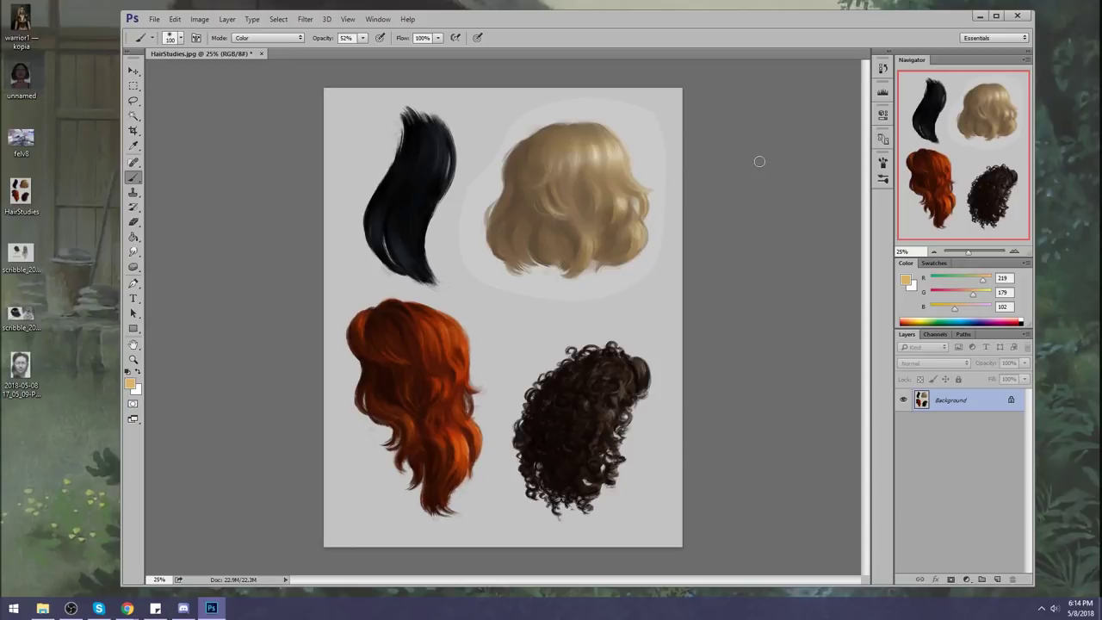
Step: Tint the crown of the blonde hair golden with the soft brush at 600 px
key(bracketright)
key(bracketright)
key(bracketright)
key(bracketright)
mouse_move(551, 127)
mouse_down()
mouse_move(611, 169)
mouse_move(540, 136)
mouse_move(671, 206)
mouse_move(618, 207)
mouse_move(596, 193)
mouse_up()
Step: Sample a pale cream from the blonde highlight and switch the brush to Normal mode
alt+click(600, 151)
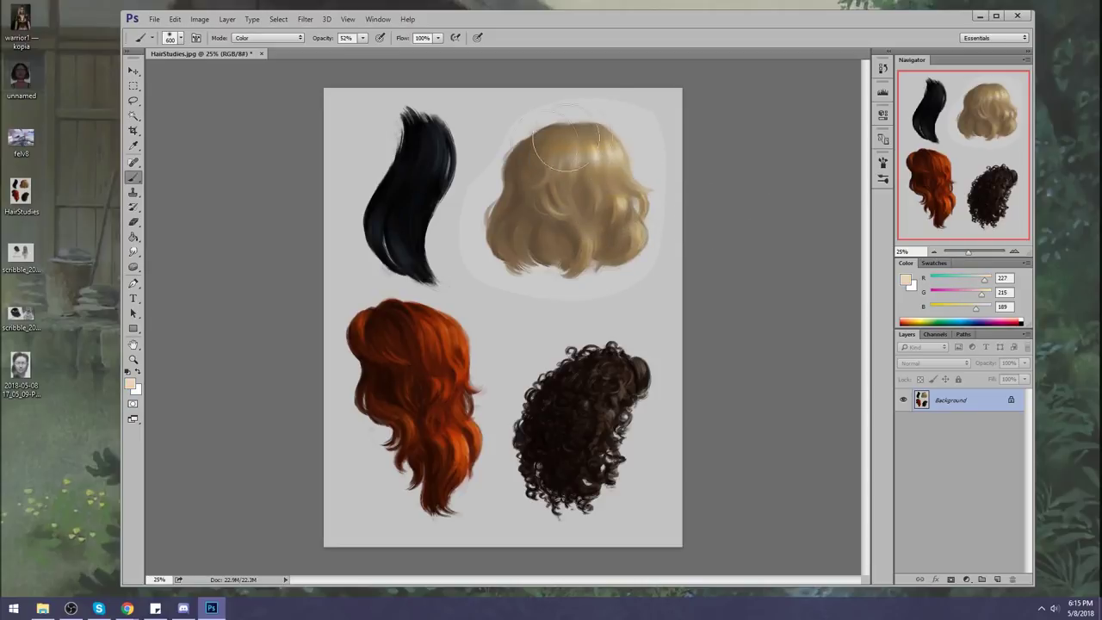
click(301, 38)
click(258, 39)
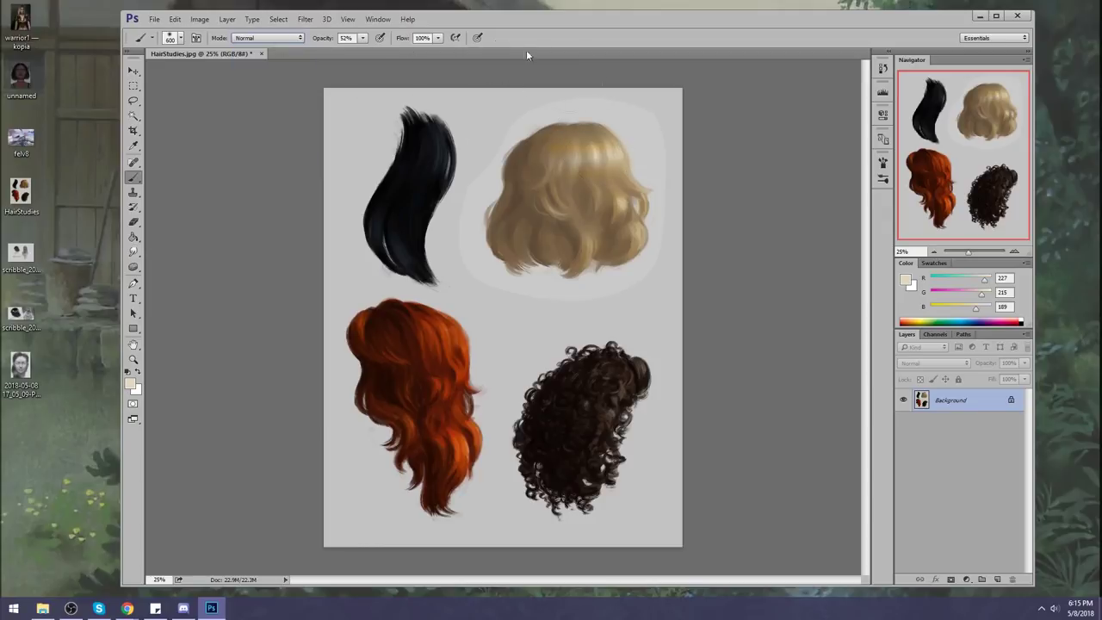
Step: Try soft overlay strokes on the blonde hair with an 1100 px brush and sampled hair tones, then undo them
key(bracketright)
key(bracketright)
key(bracketright)
key(bracketright)
key(bracketright)
alt+click(602, 167)
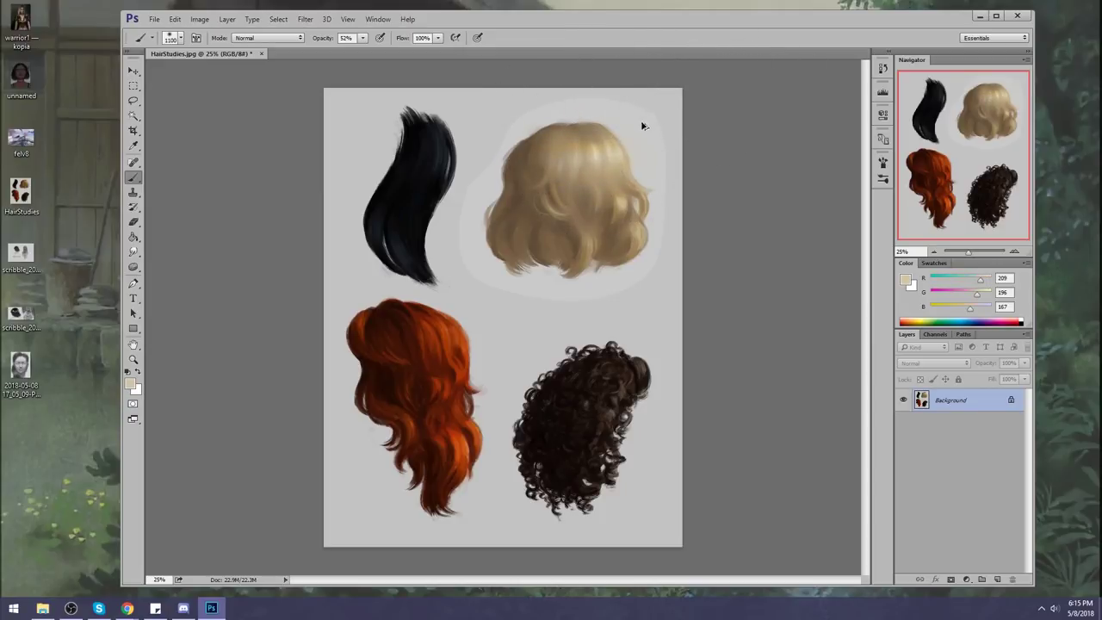
key(ctrl+z)
mouse_move(554, 179)
mouse_down()
mouse_move(602, 118)
mouse_move(568, 217)
mouse_move(534, 241)
mouse_up()
alt+click(603, 129)
key(ctrl+z)
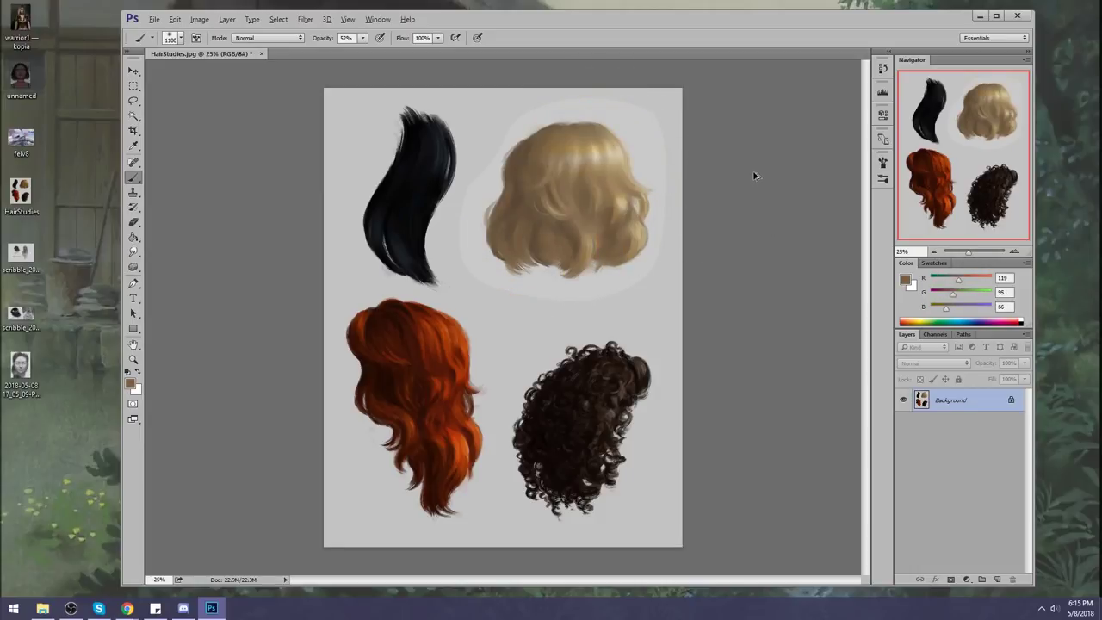
Step: Select the grey background around the hair studies, fill it with its sampled grey on a new layer, and deselect
click(134, 116)
click(549, 118)
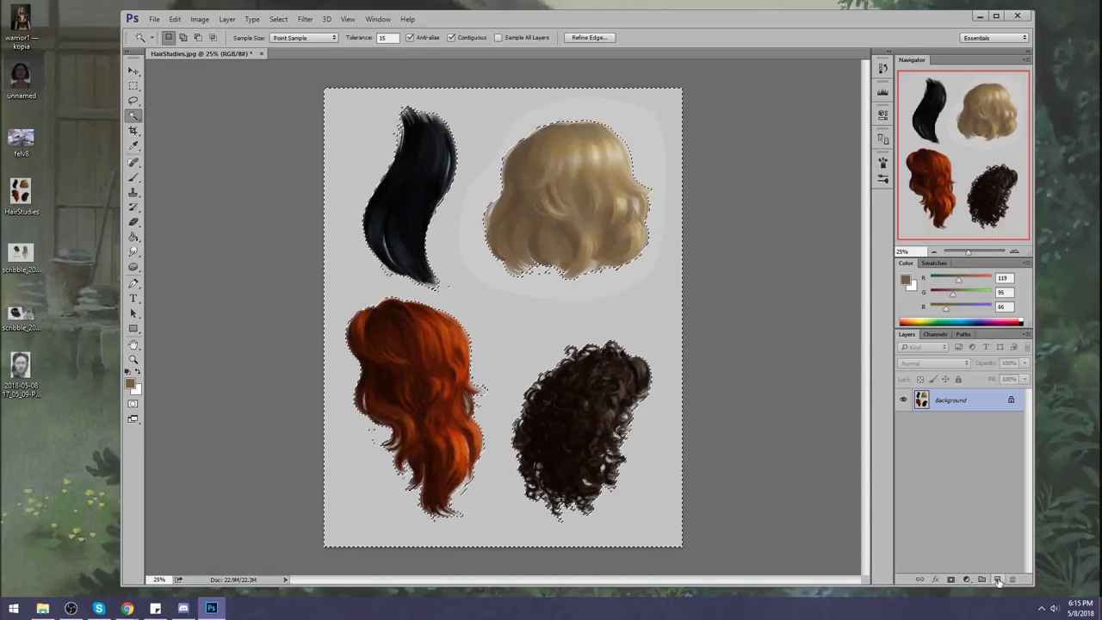
click(997, 580)
key(g)
alt+click(499, 116)
click(513, 137)
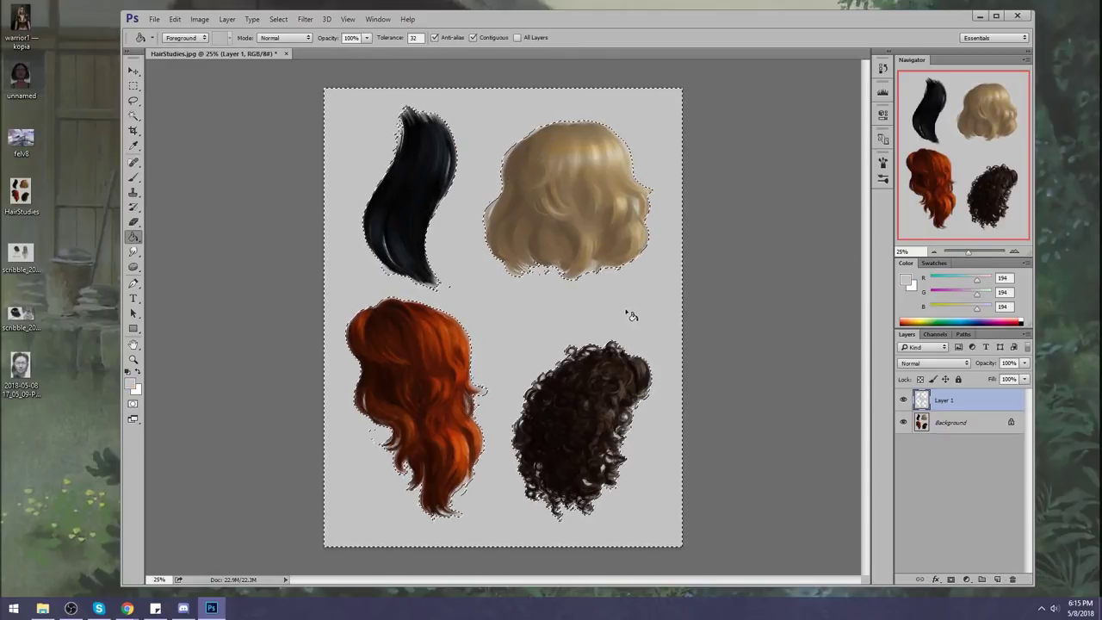
key(m)
right_click(599, 193)
click(604, 196)
key(b)
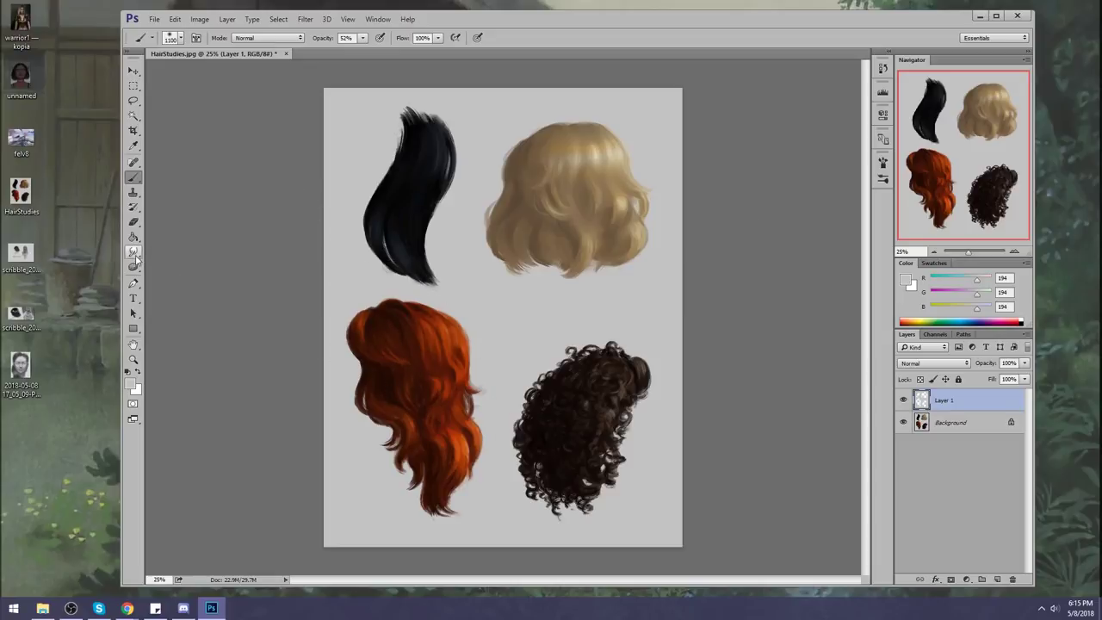
Step: Choose the Dodge tool with a 250 px brush and the Shadows range
mouse_move(133, 268)
mouse_down()
mouse_move(159, 275)
mouse_move(160, 264)
mouse_up()
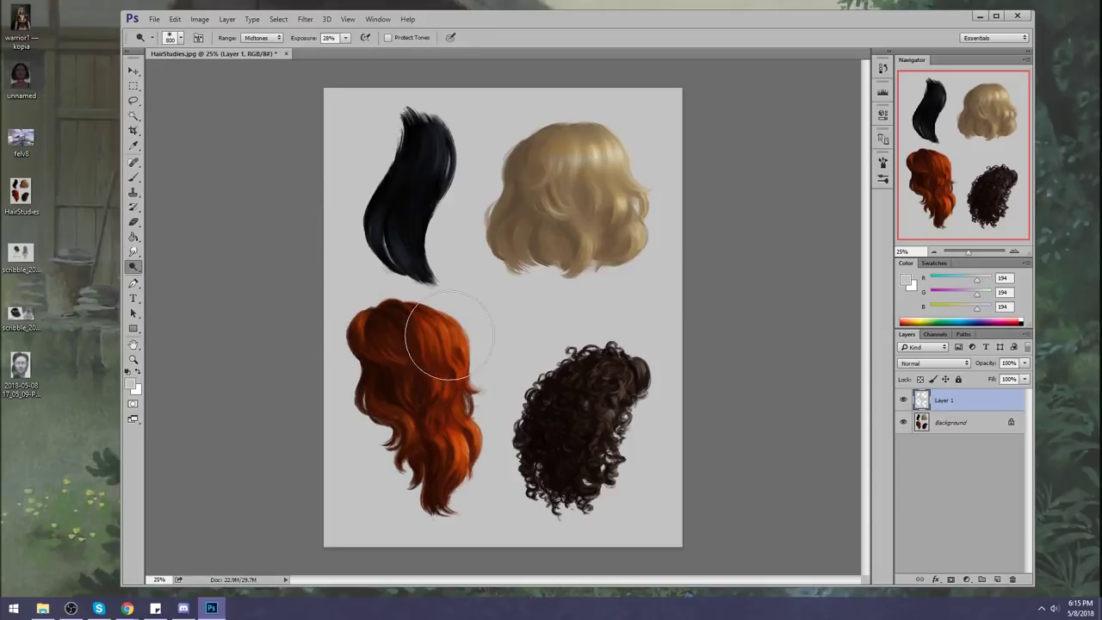
key(bracketleft)
key(bracketleft)
key(bracketleft)
click(265, 38)
click(256, 48)
right_click(505, 224)
key(Escape)
key(m)
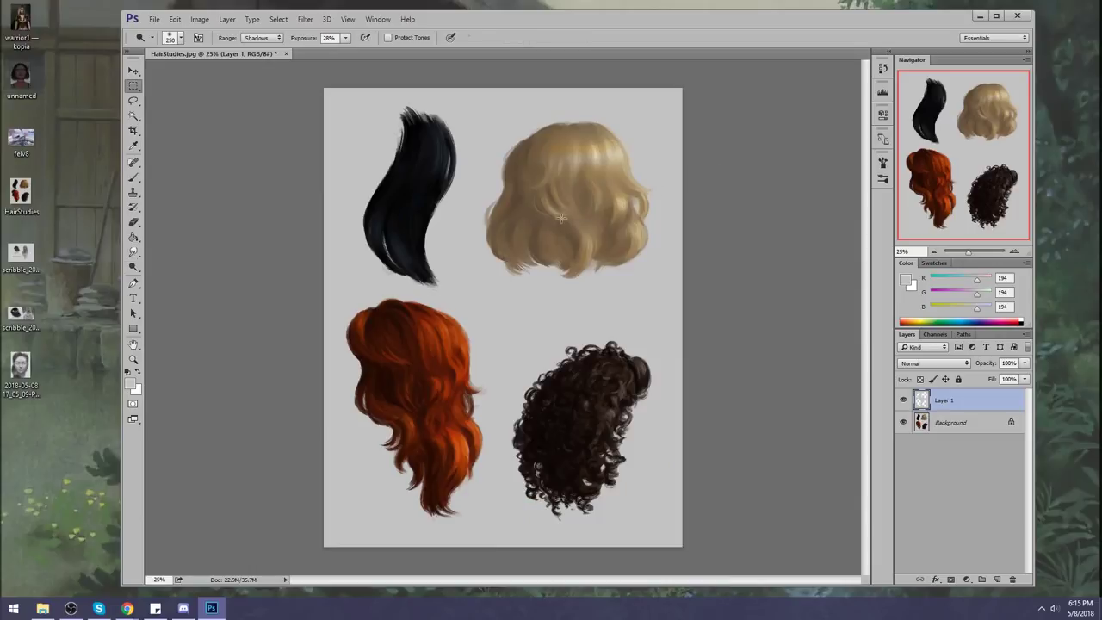
right_click(566, 219)
key(Escape)
Step: Try dodging across the red hair on Layer 1 with the Midtones range at 52% exposure, then undo the stroke
key(o)
click(262, 38)
click(269, 58)
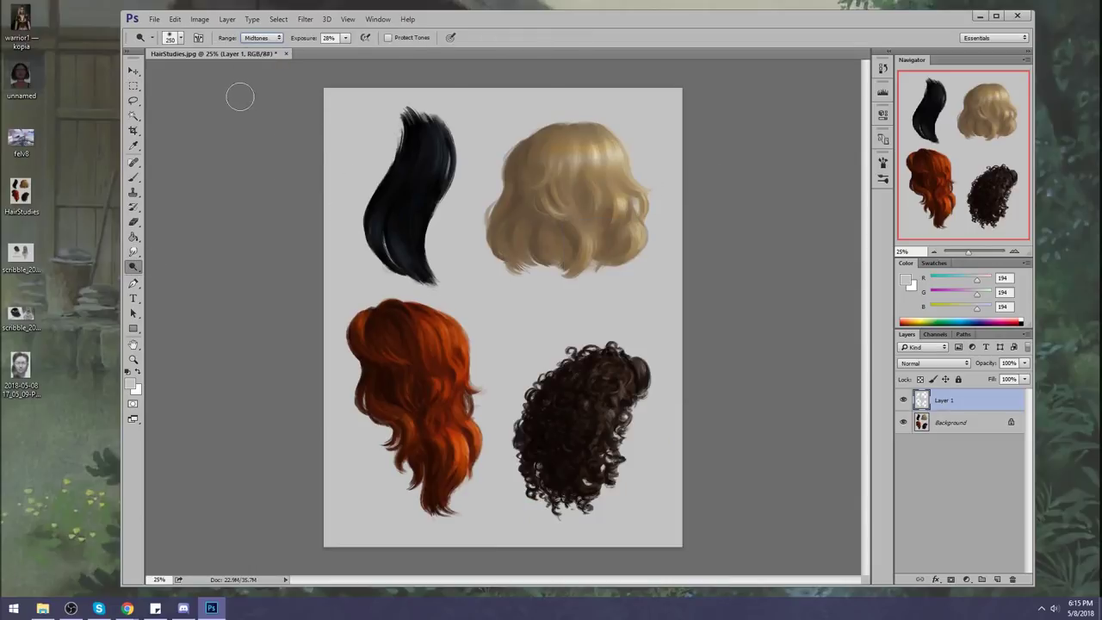
click(345, 38)
click(355, 55)
mouse_move(443, 327)
mouse_down()
mouse_move(404, 335)
mouse_move(417, 375)
mouse_up()
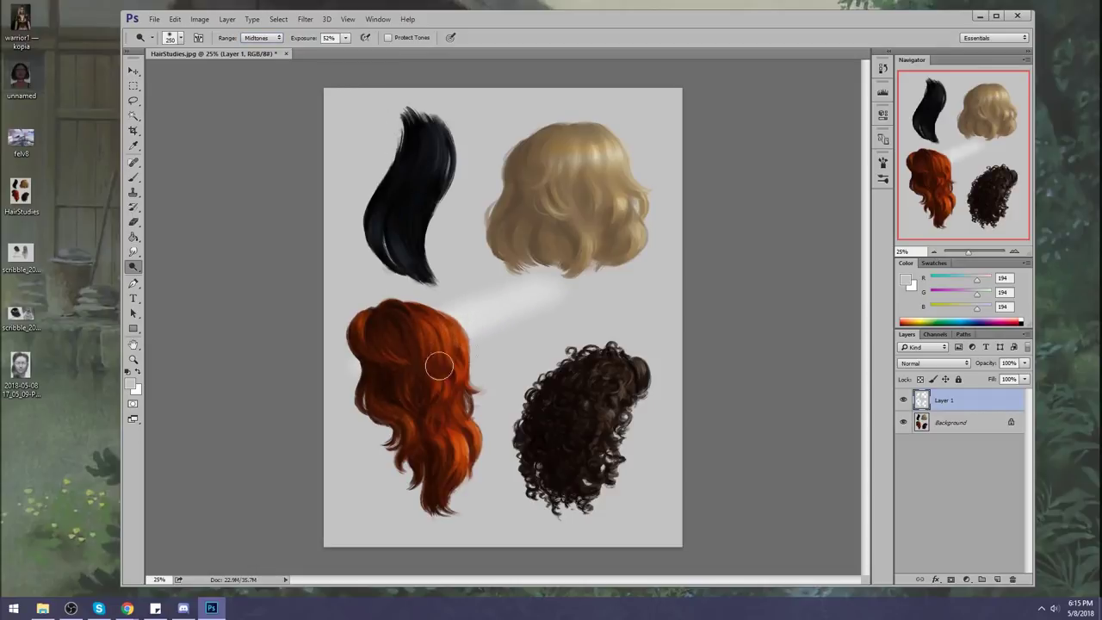
key(ctrl+z)
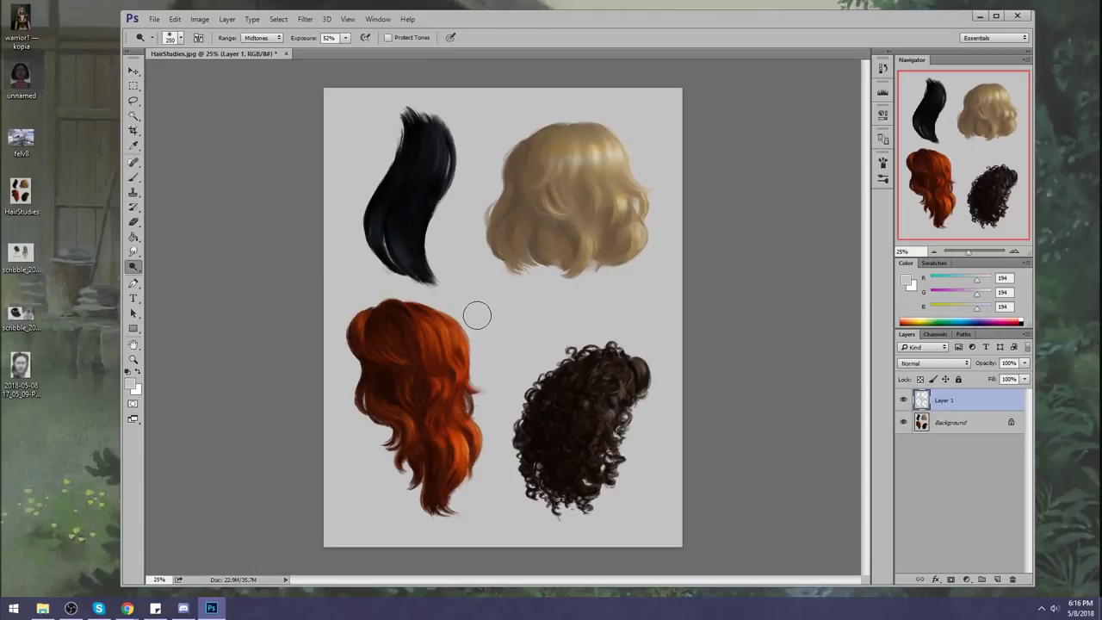
key(m)
right_click(487, 311)
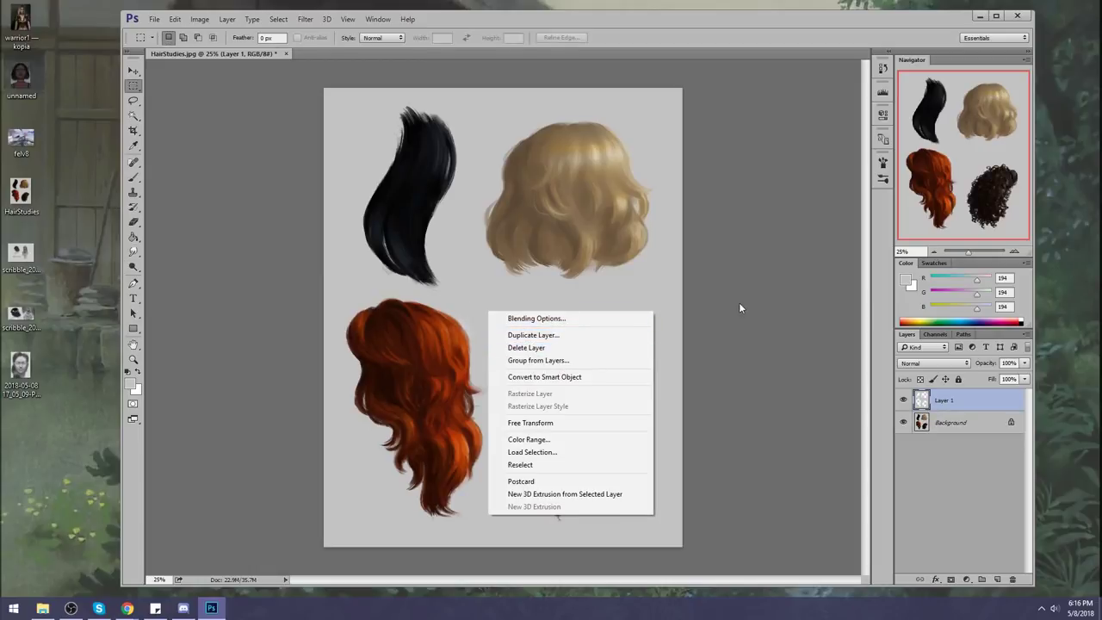
click(540, 465)
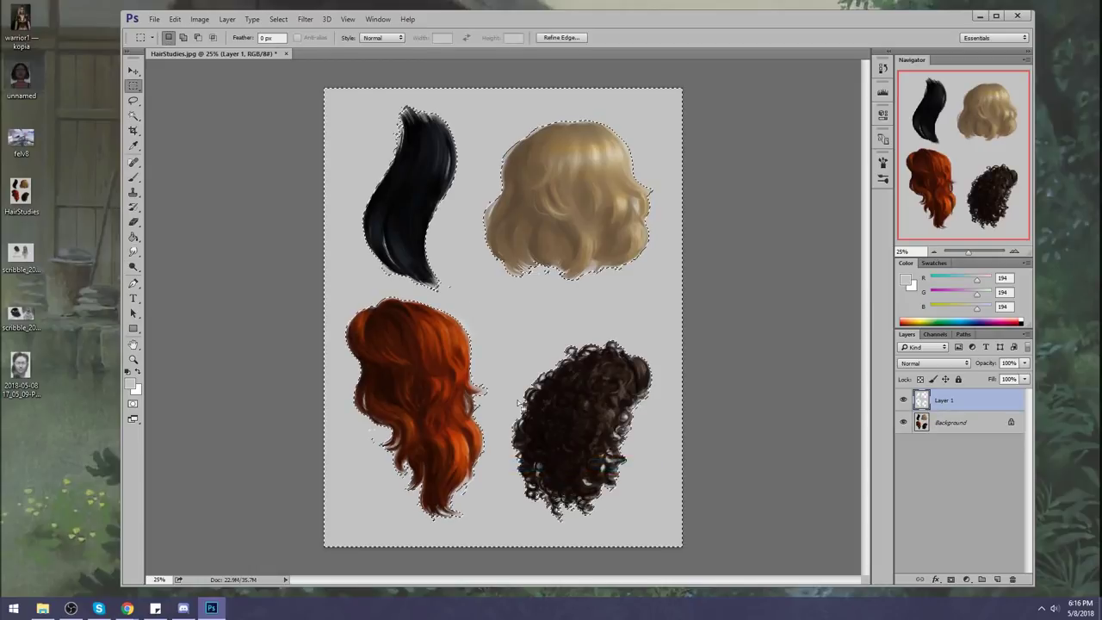
key(o)
right_click(497, 317)
key(Escape)
key(m)
right_click(565, 278)
click(594, 284)
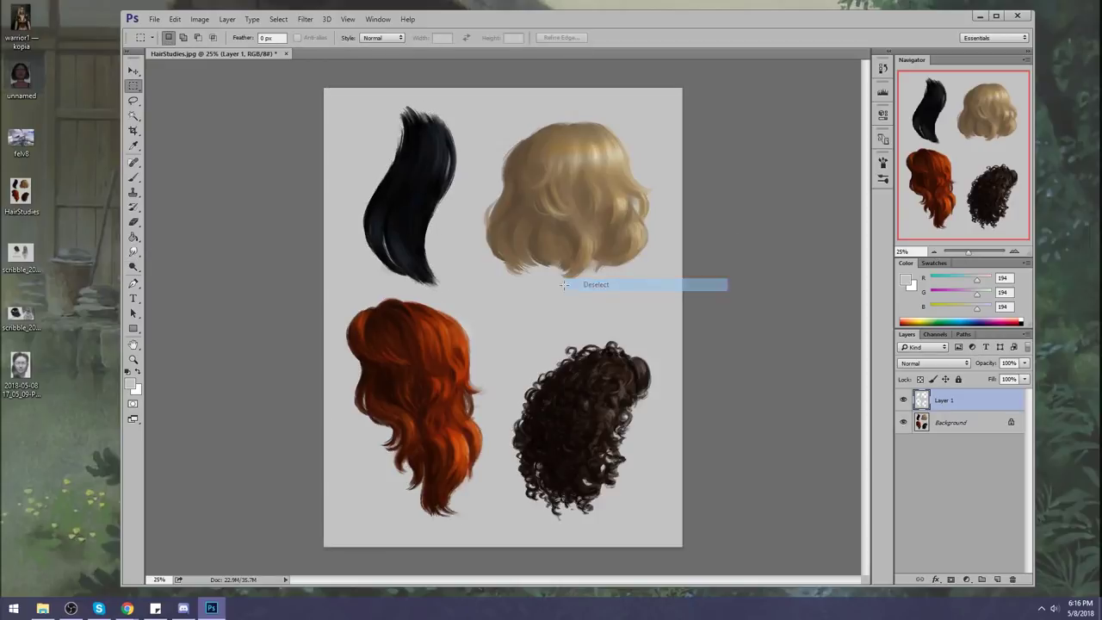
Step: Set the Dodge tool's range to Highlights
key(o)
click(265, 38)
click(258, 60)
Step: Try a dodge stroke over the red hair on Layer 1, raise the exposure to 88%, and undo the stroke
mouse_move(405, 338)
mouse_down()
mouse_move(452, 335)
mouse_move(414, 326)
mouse_move(429, 328)
mouse_move(407, 353)
mouse_move(492, 308)
mouse_up()
click(345, 37)
key(ctrl+z)
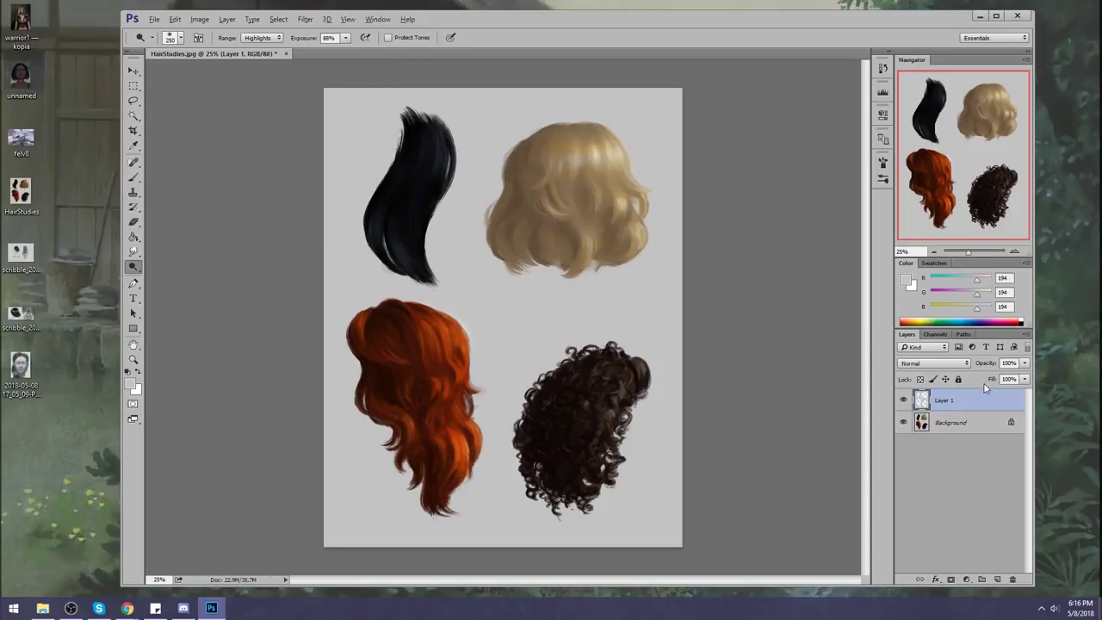
Step: Merge Layer 1 down into the Background and lower the Dodge exposure to 27%
right_click(969, 407)
click(939, 418)
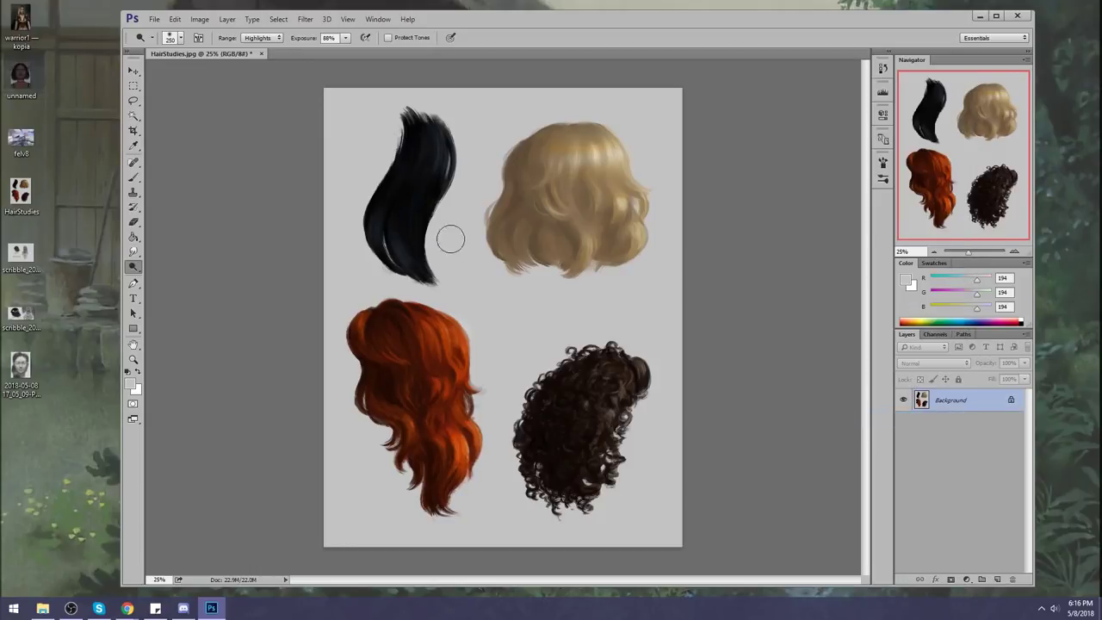
mouse_move(344, 39)
mouse_down()
mouse_move(332, 55)
mouse_move(309, 54)
mouse_up()
Step: Dodge the highlights on the red hair's upper strands and lower waves, adjusting the brush size around 250 px
key(bracketright)
key(bracketright)
key(bracketright)
key(bracketright)
key(bracketleft)
key(bracketleft)
key(bracketleft)
key(bracketleft)
key(bracketleft)
key(bracketleft)
drag(449, 339, 427, 325)
key(bracketleft)
key(bracketleft)
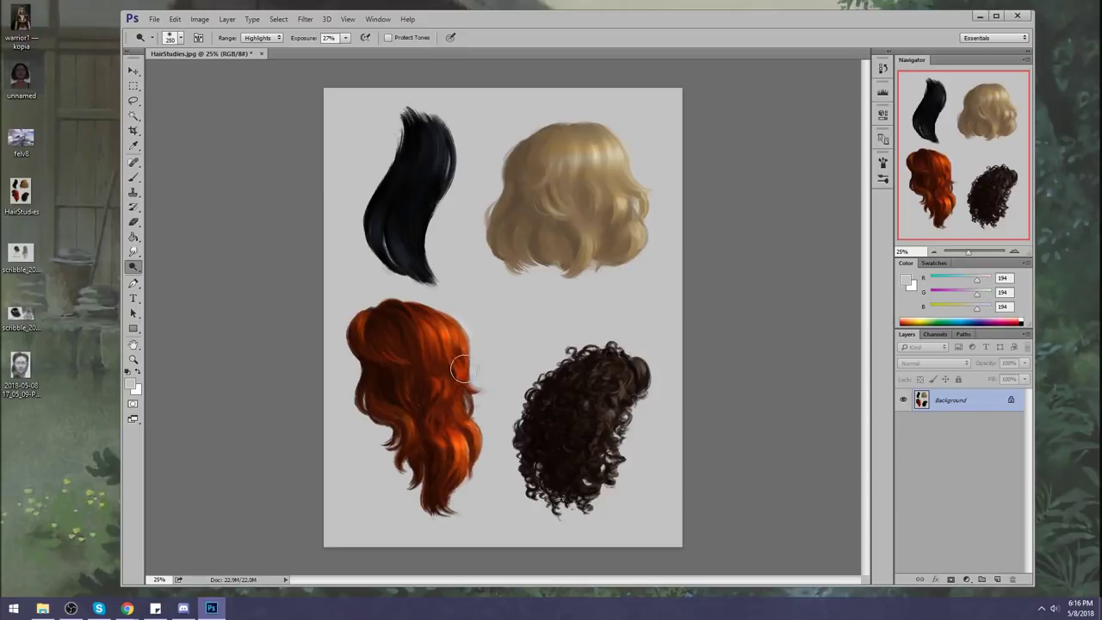
key(bracketleft)
Step: Desaturate the red hair's highlights with the Sponge tool in Desaturate mode, using a 70 px brush at 21% flow
right_click(133, 270)
click(172, 289)
click(262, 38)
click(258, 48)
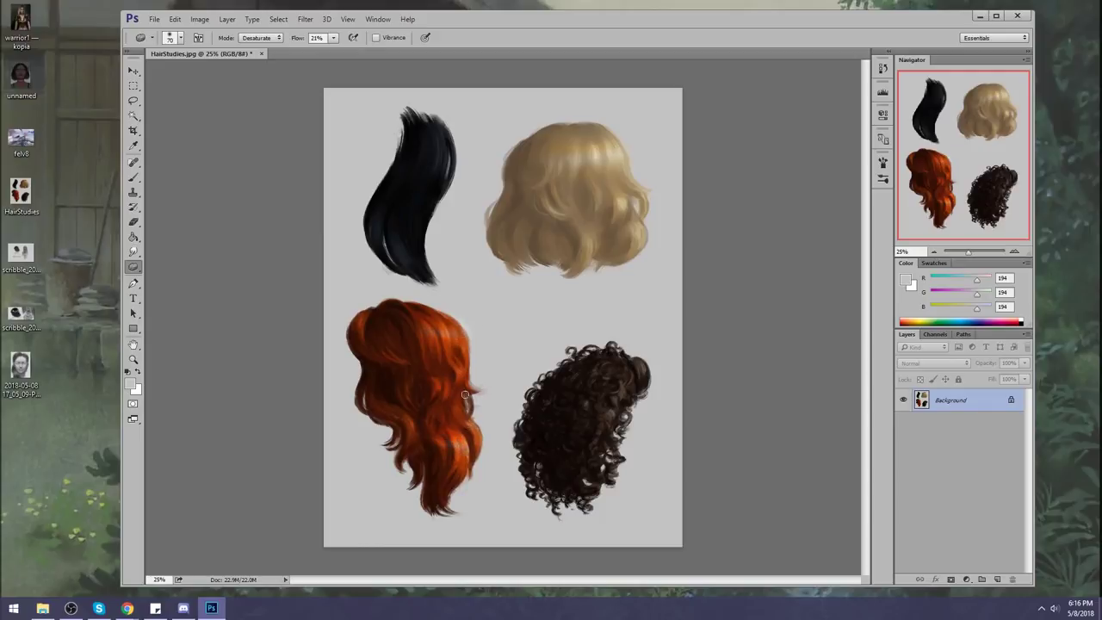
Step: Set the foreground colour to pale cream, #fff6e2
click(907, 281)
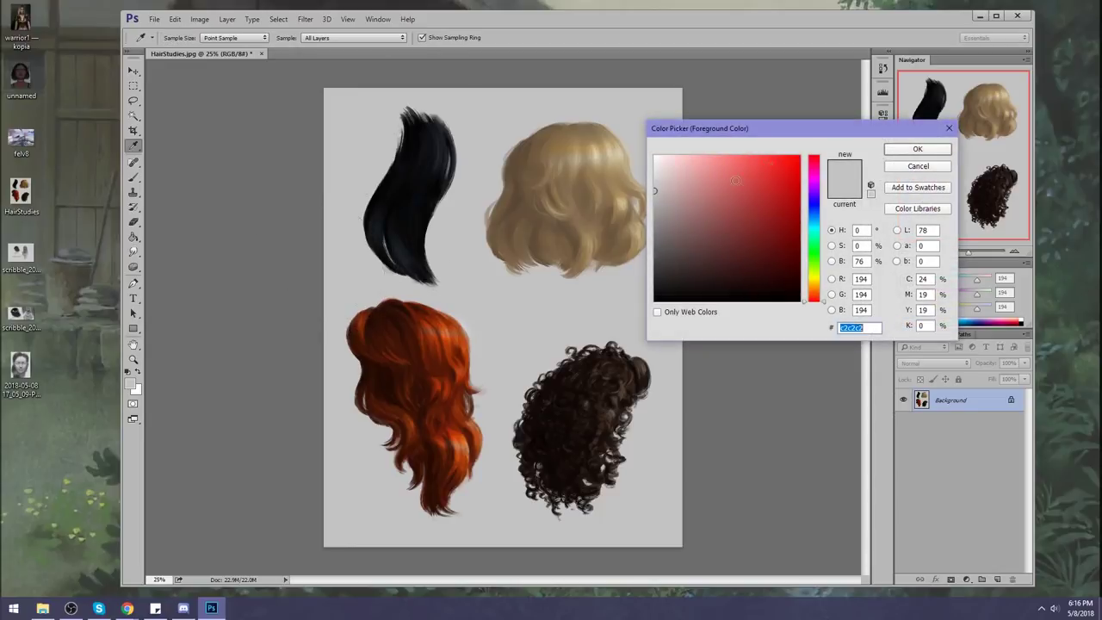
click(808, 284)
drag(676, 175, 670, 156)
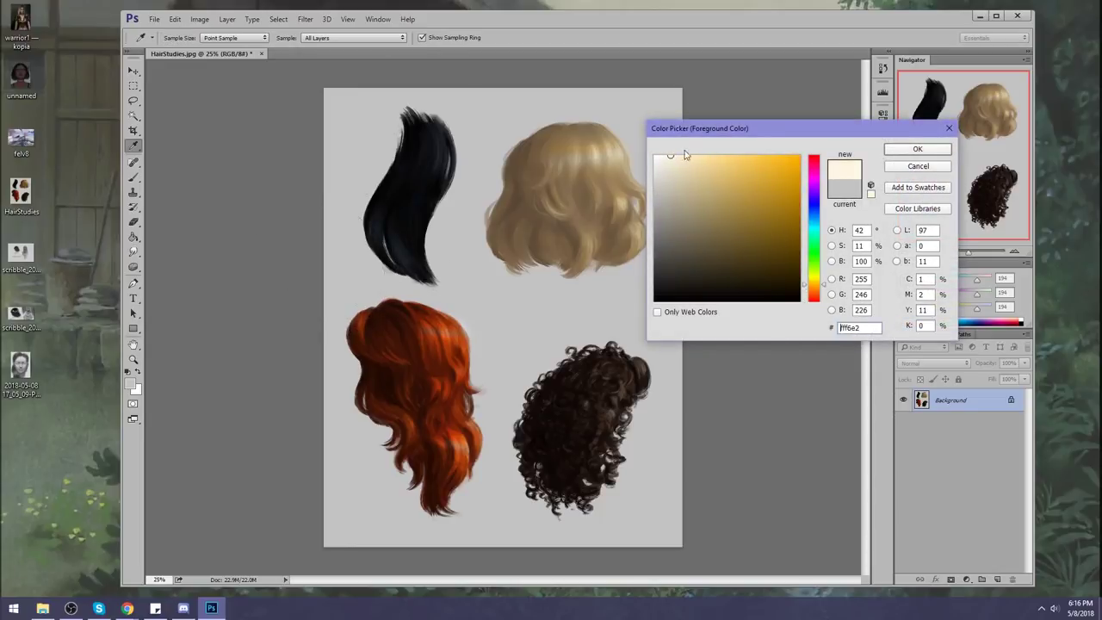
click(890, 150)
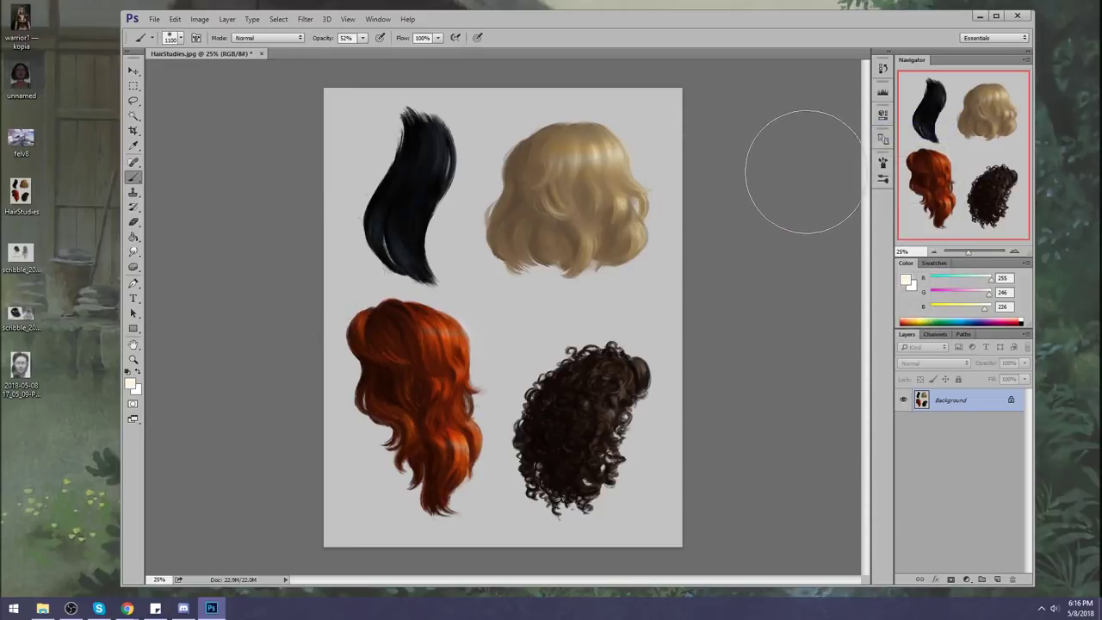
Step: Add soft cream glow to the red hair's highlights with a 300 px brush at 26% opacity, and sample the orange highlight
key(bracketleft)
key(bracketleft)
click(445, 332)
key(ctrl+z)
drag(364, 38, 348, 55)
click(445, 333)
drag(430, 332, 459, 333)
drag(460, 452, 456, 444)
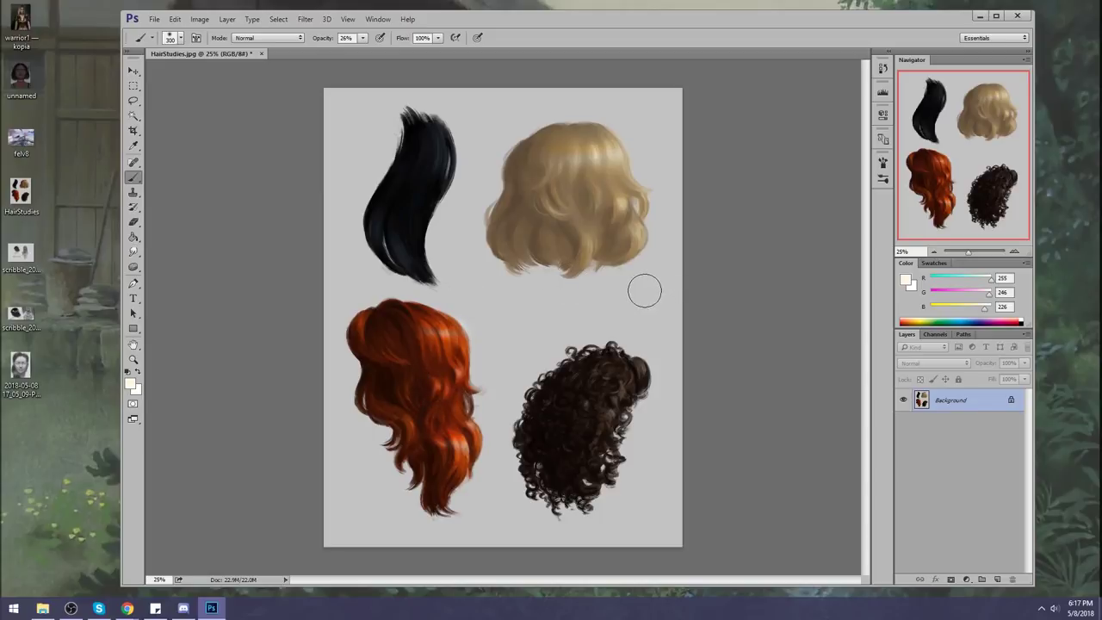
alt+click(452, 328)
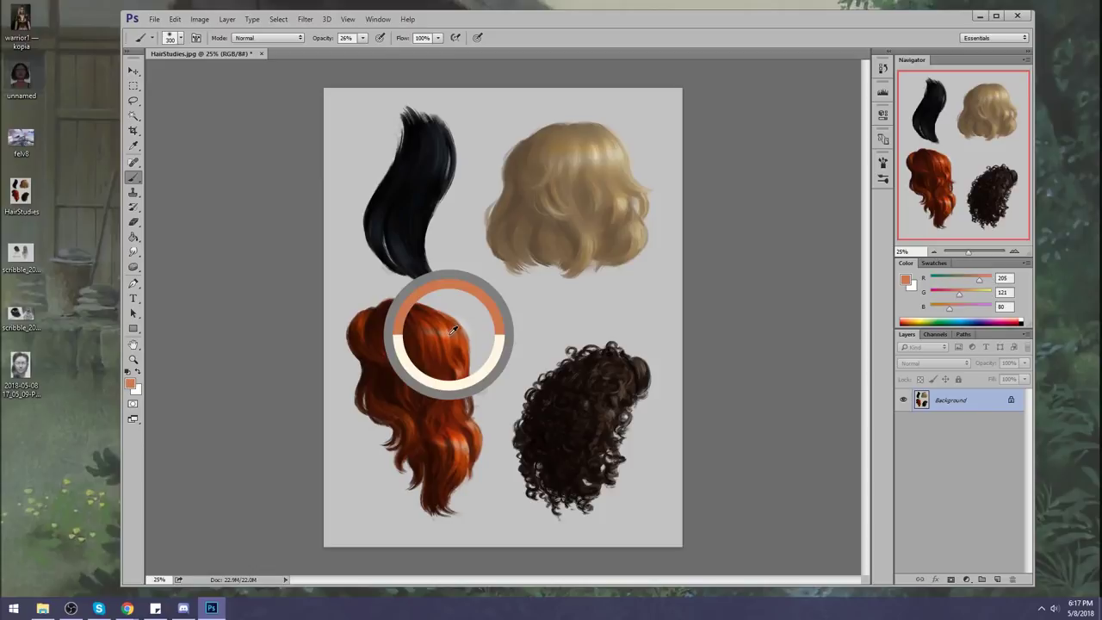
Step: Enlarge the soft brush to 900 px and set the foreground colour to light peach, #e1b198
key(bracketright)
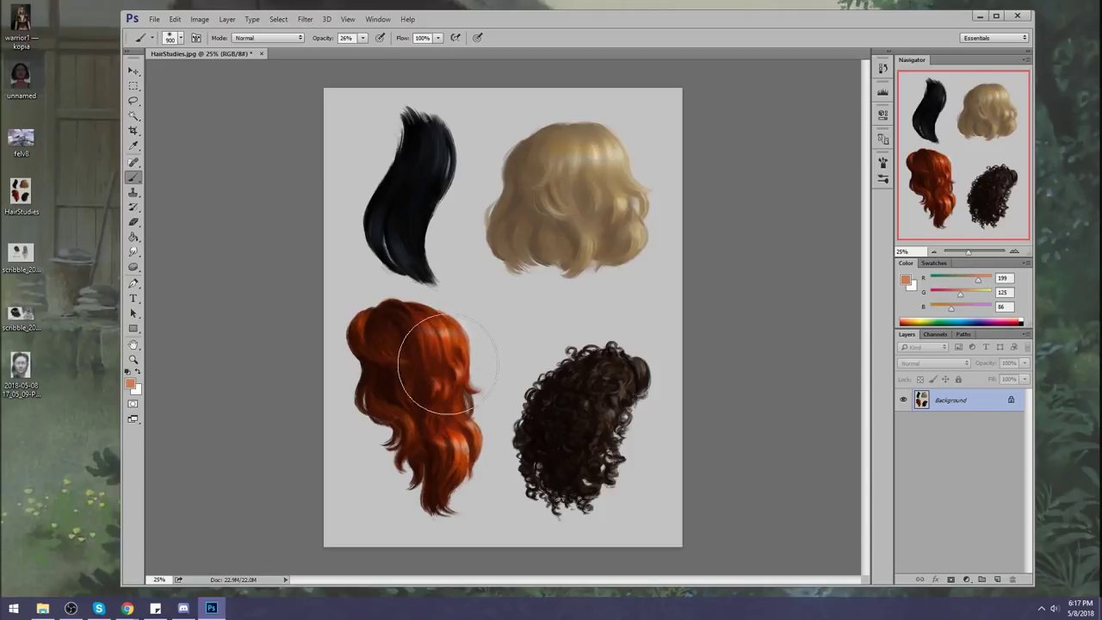
key(bracketright)
click(905, 280)
drag(733, 184, 701, 173)
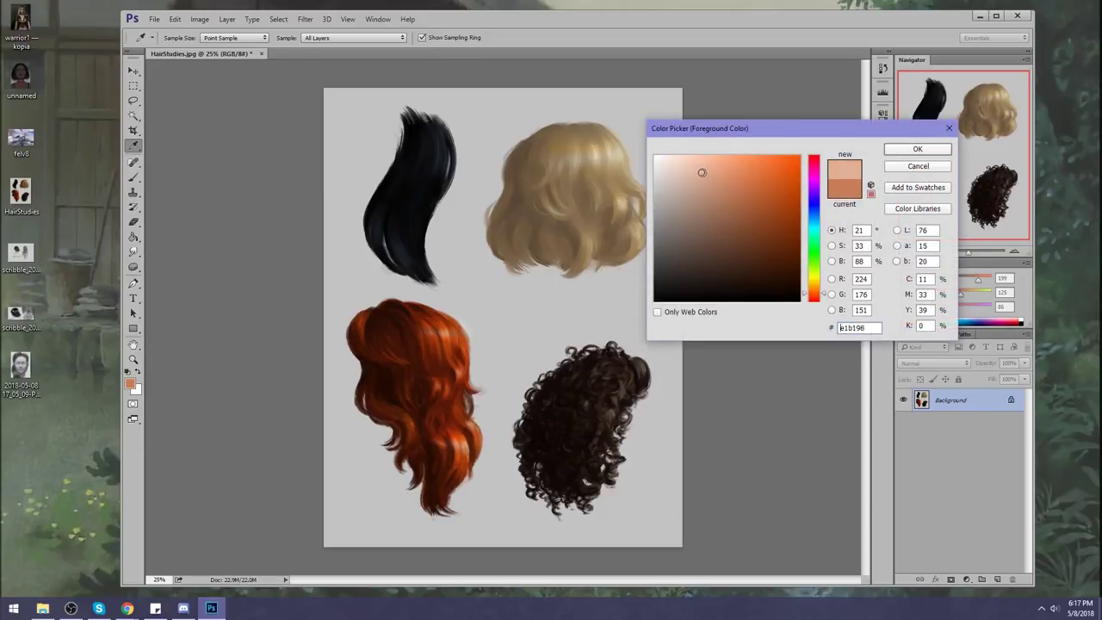
click(913, 151)
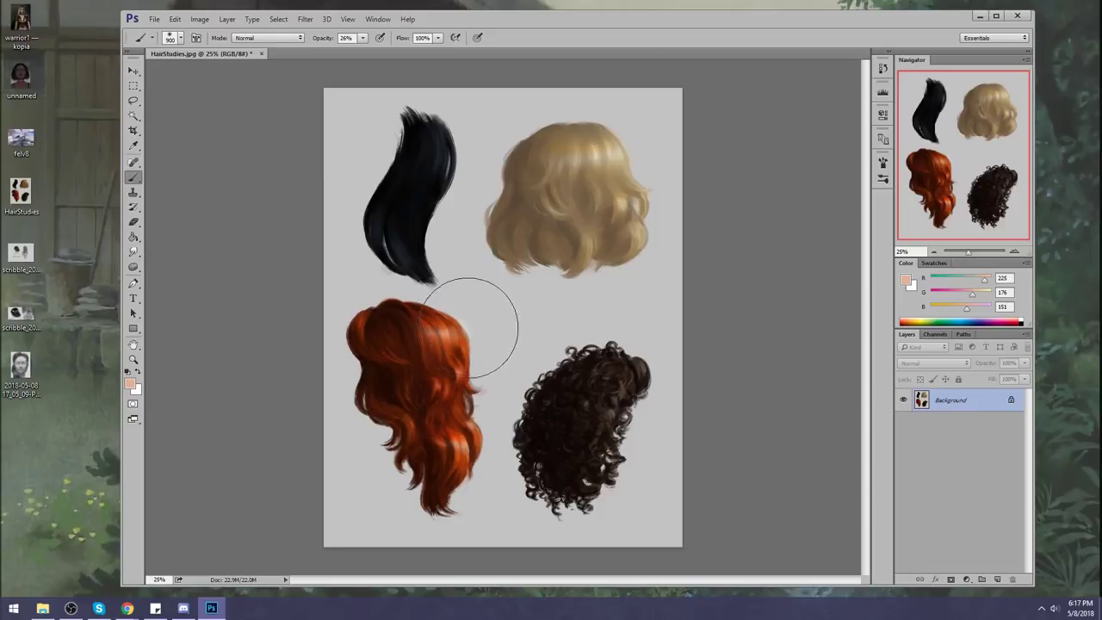
Step: Set the foreground colour to pale peach, #edcdbc
click(905, 279)
click(682, 165)
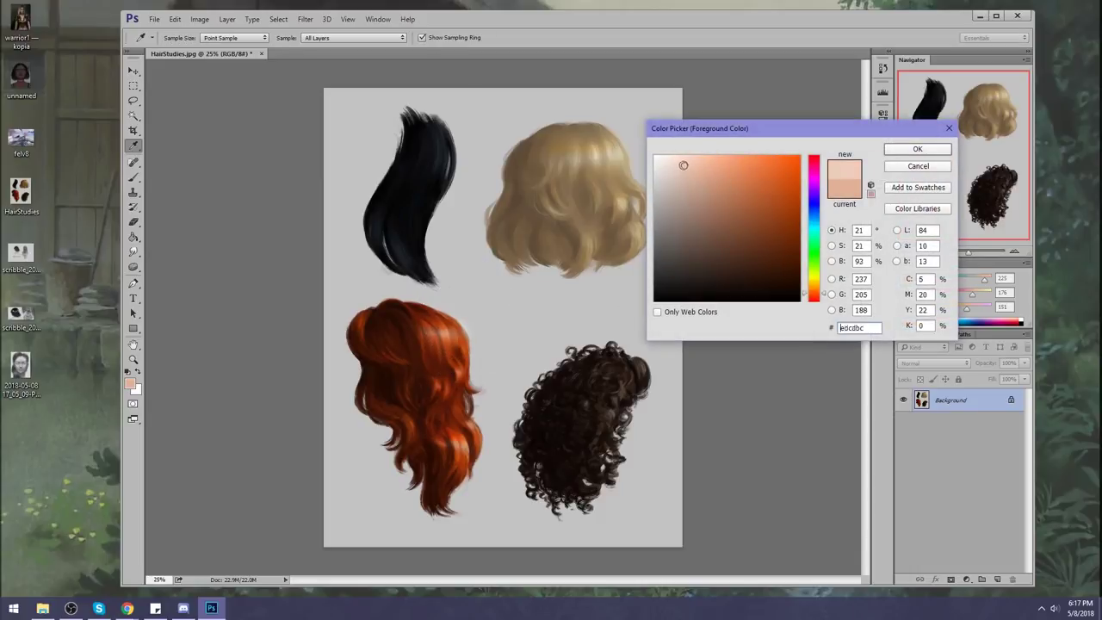
click(900, 149)
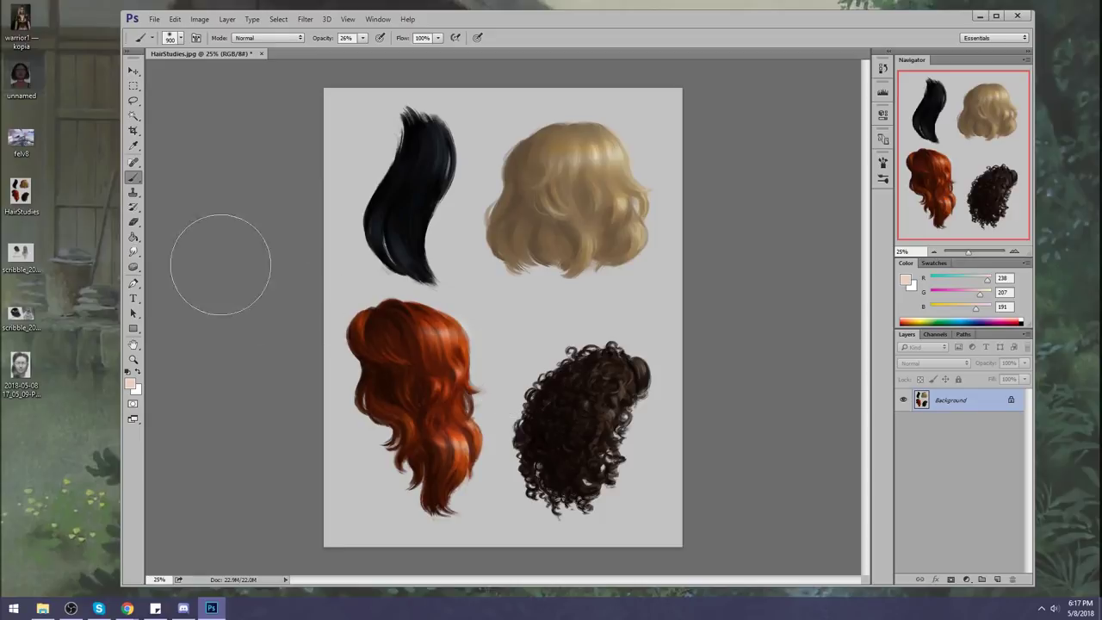
Step: Paint sampled dark and mid red-brown strands into the red hair's lower waves with the 80 px textured brush at 42% opacity
click(133, 251)
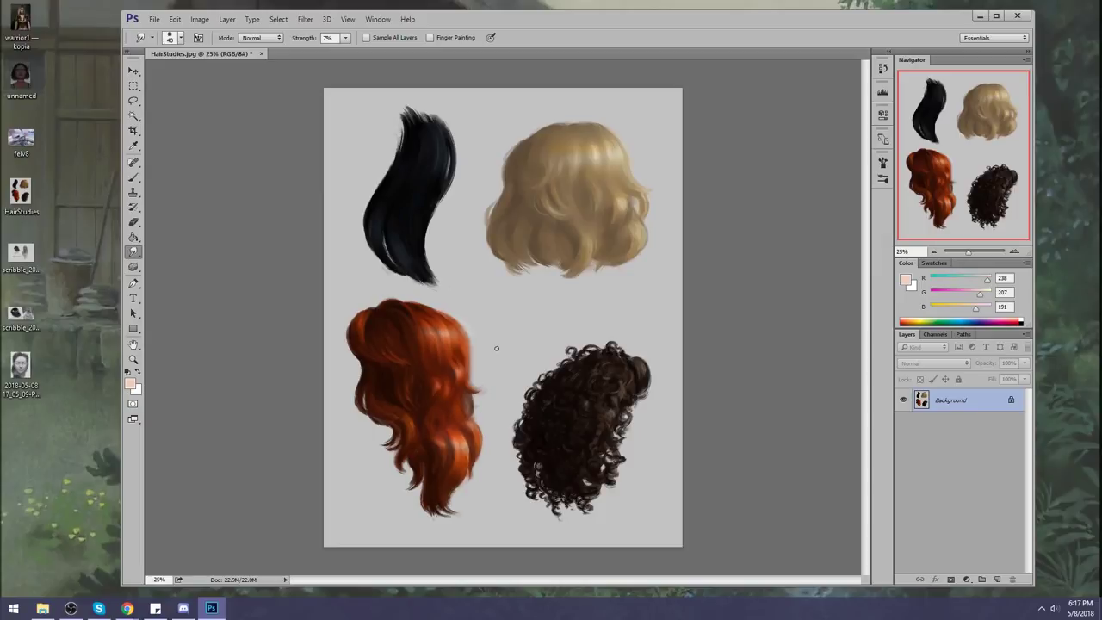
key(b)
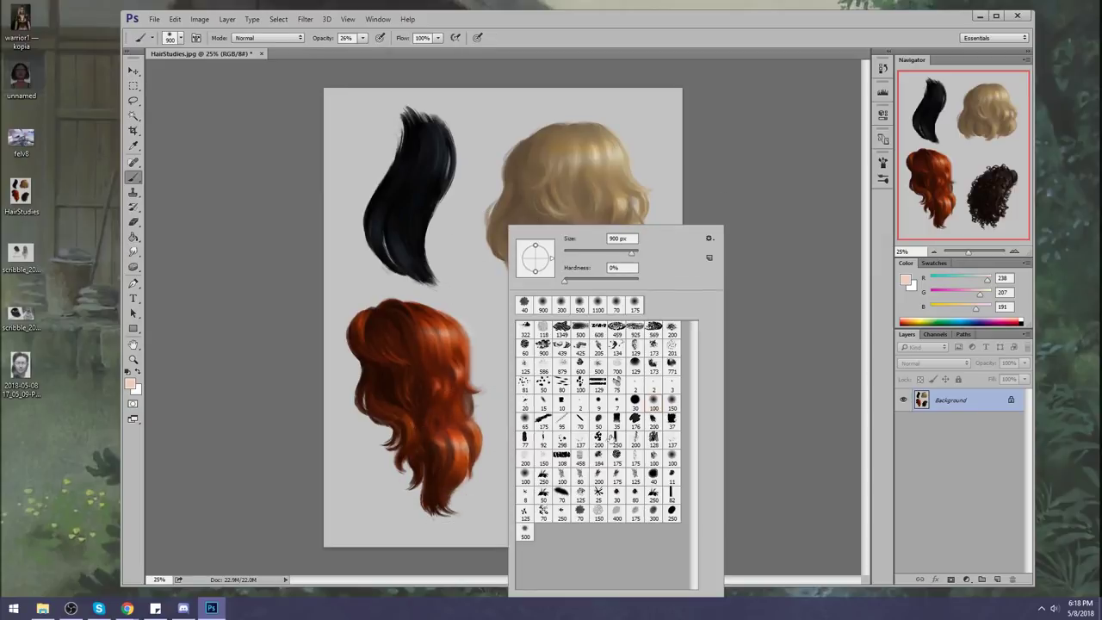
double_click(580, 475)
alt+click(468, 478)
key(4)
key(2)
alt+click(427, 473)
drag(444, 497, 464, 448)
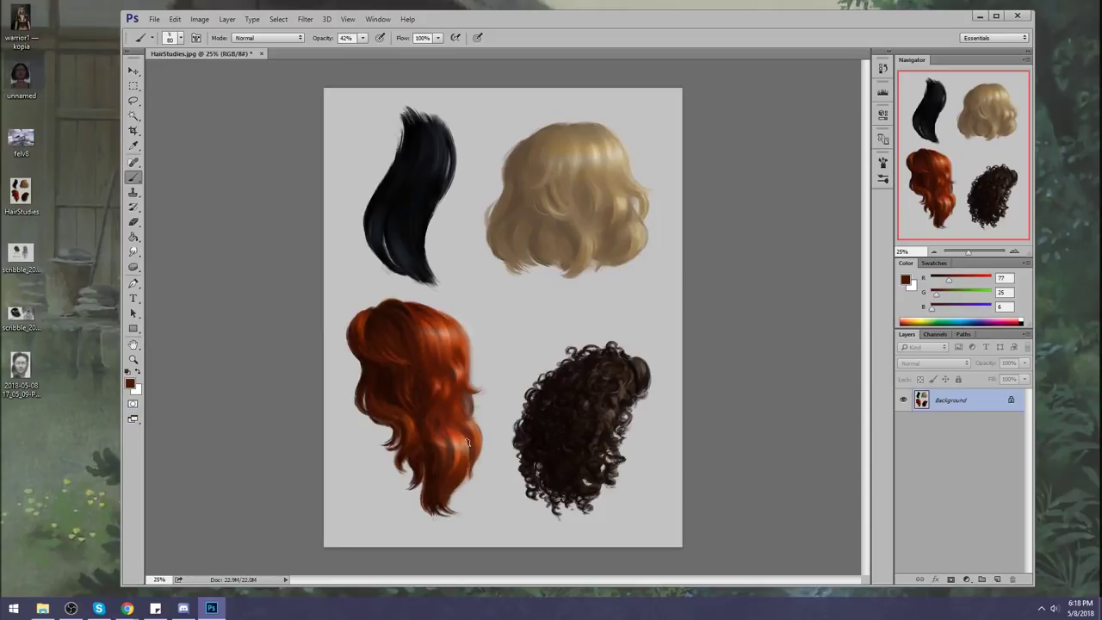
alt+click(474, 430)
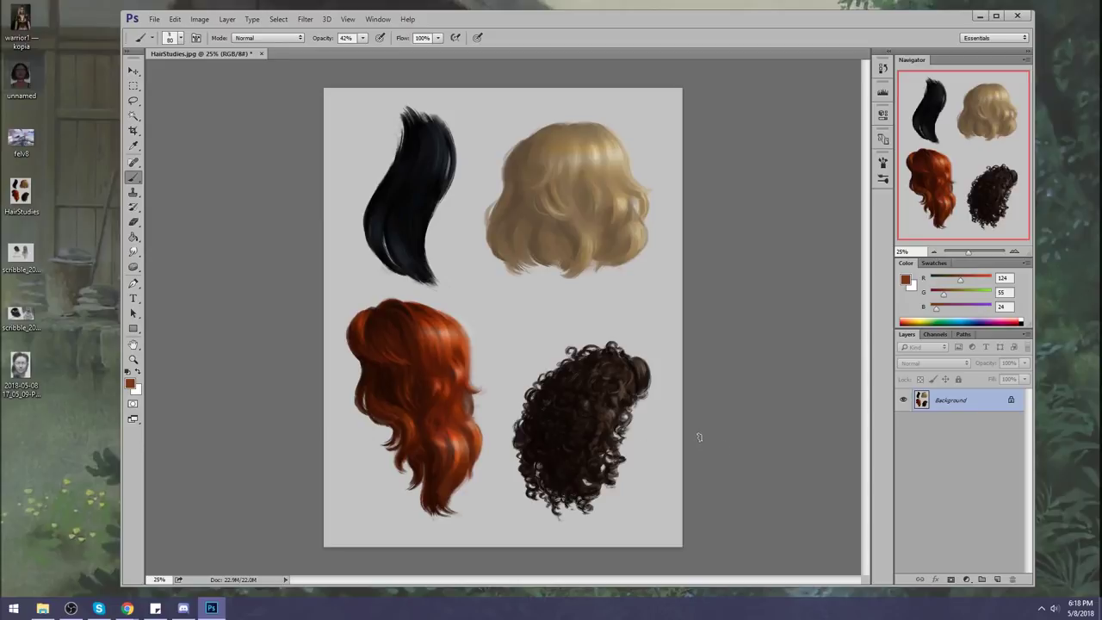
Step: Dodge the highlights on the dark curly hair's upper curls with the Highlights range, and soften them using the Smudge tool at 7% strength
click(134, 266)
click(185, 262)
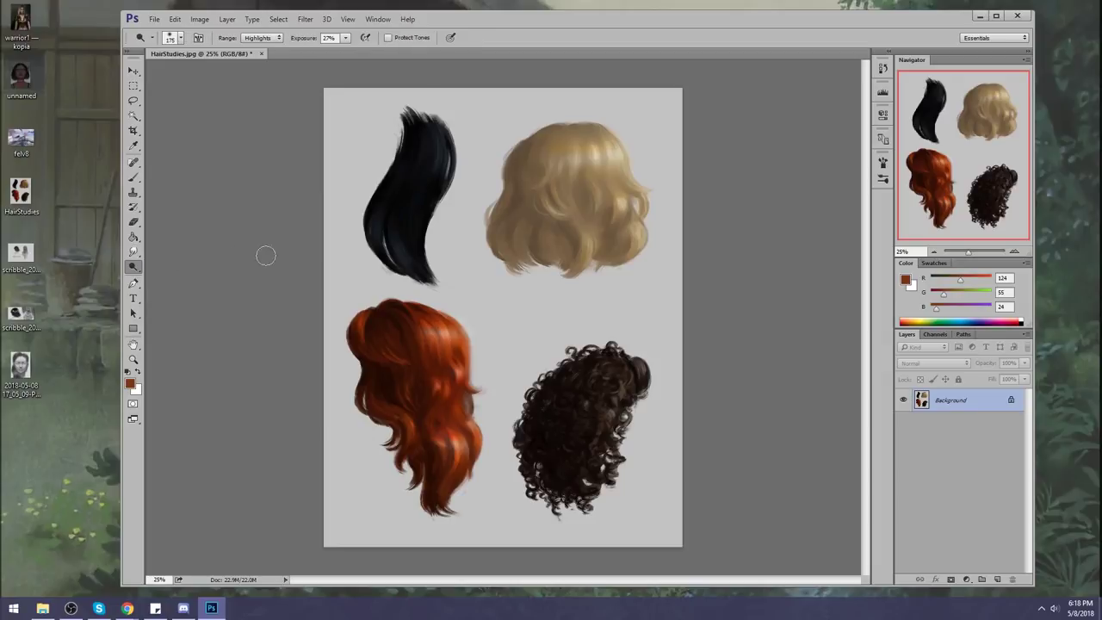
key(bracketleft)
key(bracketleft)
key(bracketleft)
key(bracketleft)
key(bracketleft)
key(bracketleft)
drag(344, 38, 387, 59)
key(bracketright)
key(bracketright)
key(bracketright)
key(bracketright)
key(bracketright)
drag(640, 370, 638, 385)
key(bracketright)
key(bracketleft)
key(bracketleft)
key(bracketleft)
key(b)
drag(134, 251, 172, 276)
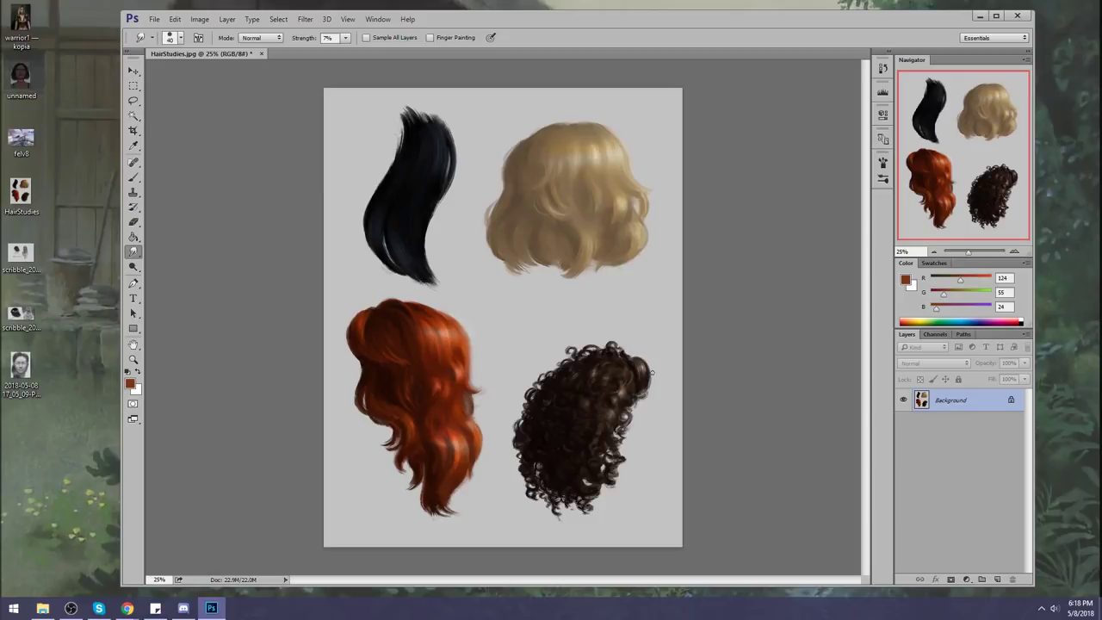
Step: Choose the 100 px soft round brush and set the foreground colour to white
key(b)
right_click(600, 301)
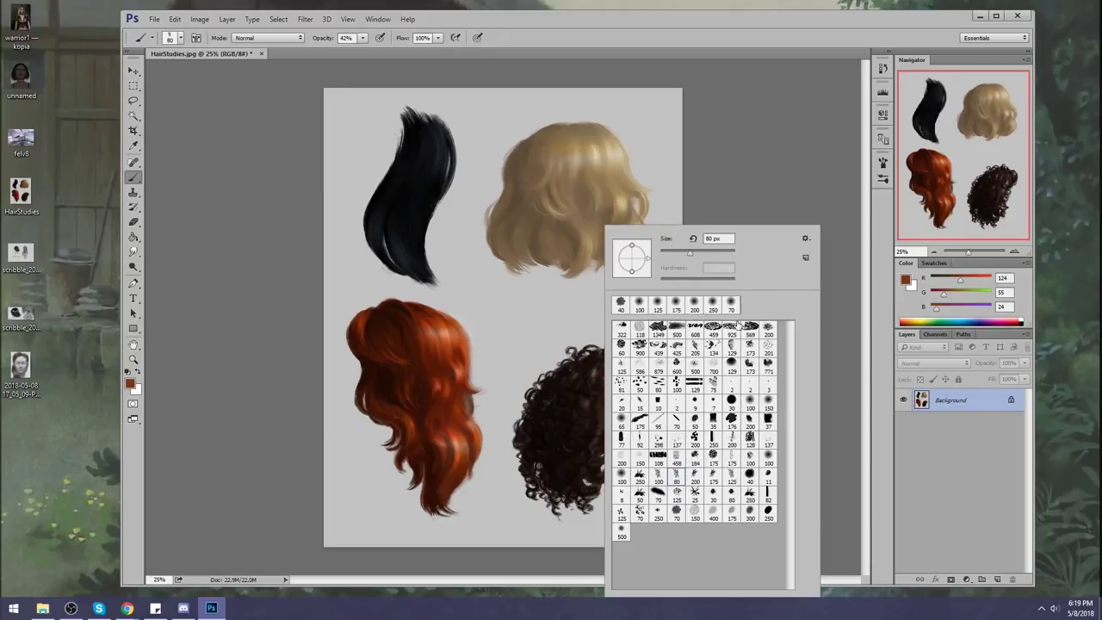
click(746, 402)
click(823, 164)
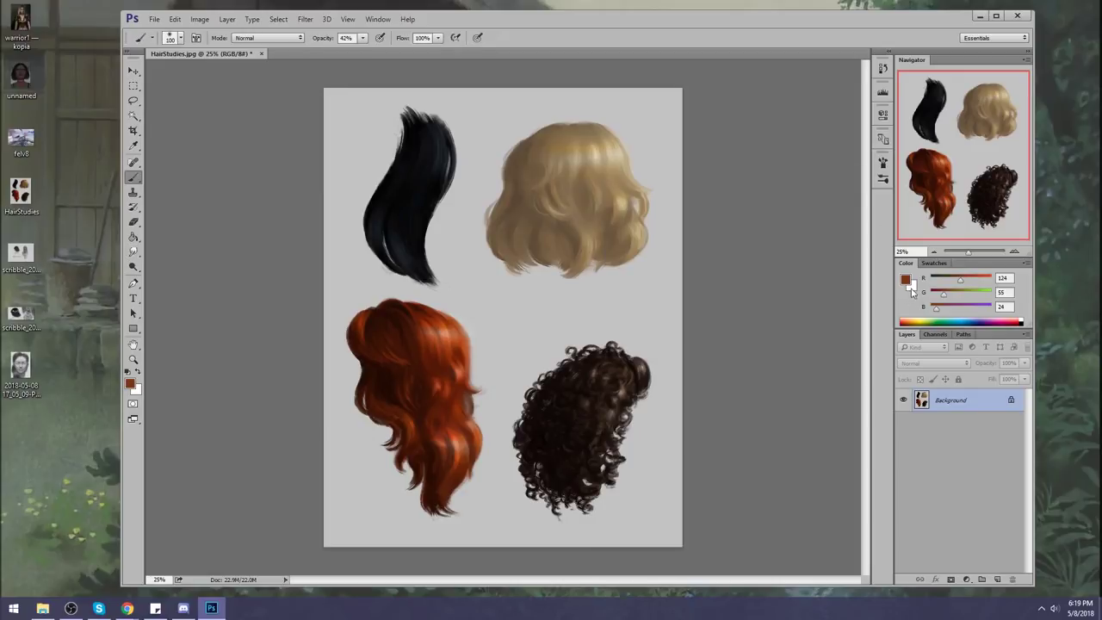
click(906, 280)
click(655, 156)
click(948, 150)
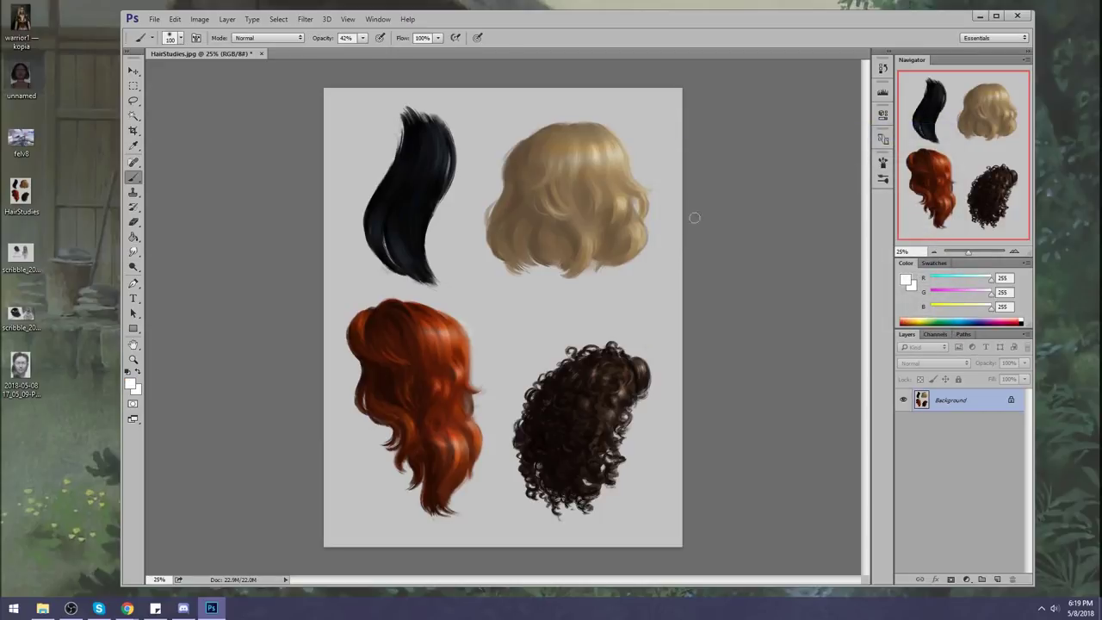
Step: Add a soft white glow to the hair studies' highlights with the brush at 42% opacity, enlarging it to 900 px
key(bracketleft)
key(bracketleft)
key(bracketleft)
key(bracketleft)
key(bracketleft)
key(bracketright)
key(bracketright)
key(bracketright)
key(bracketright)
key(bracketright)
key(bracketright)
key(bracketright)
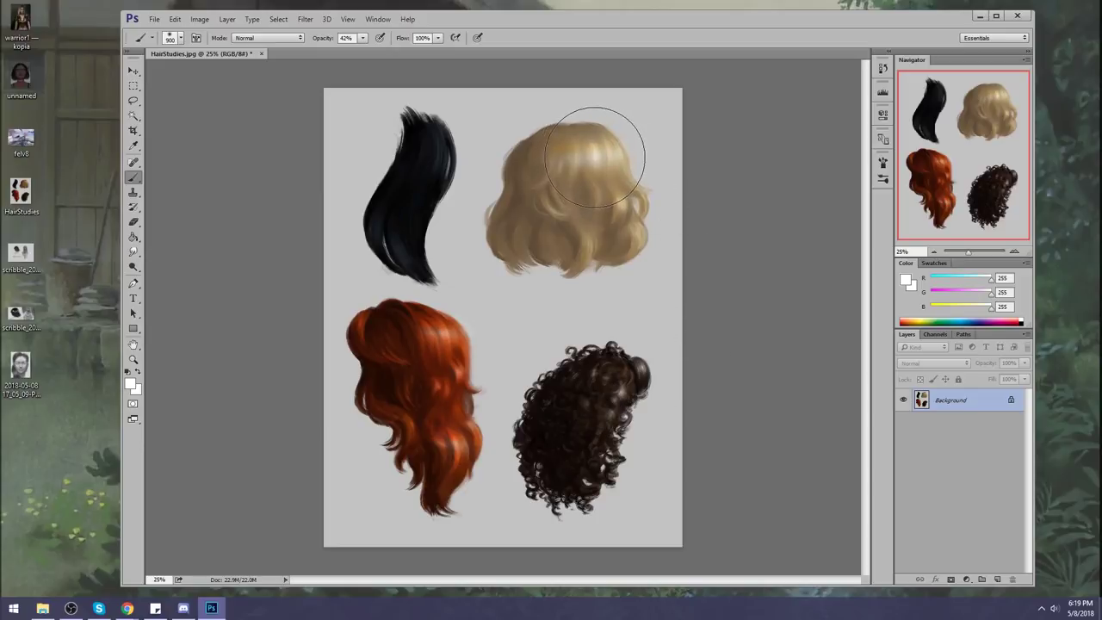
key(bracketleft)
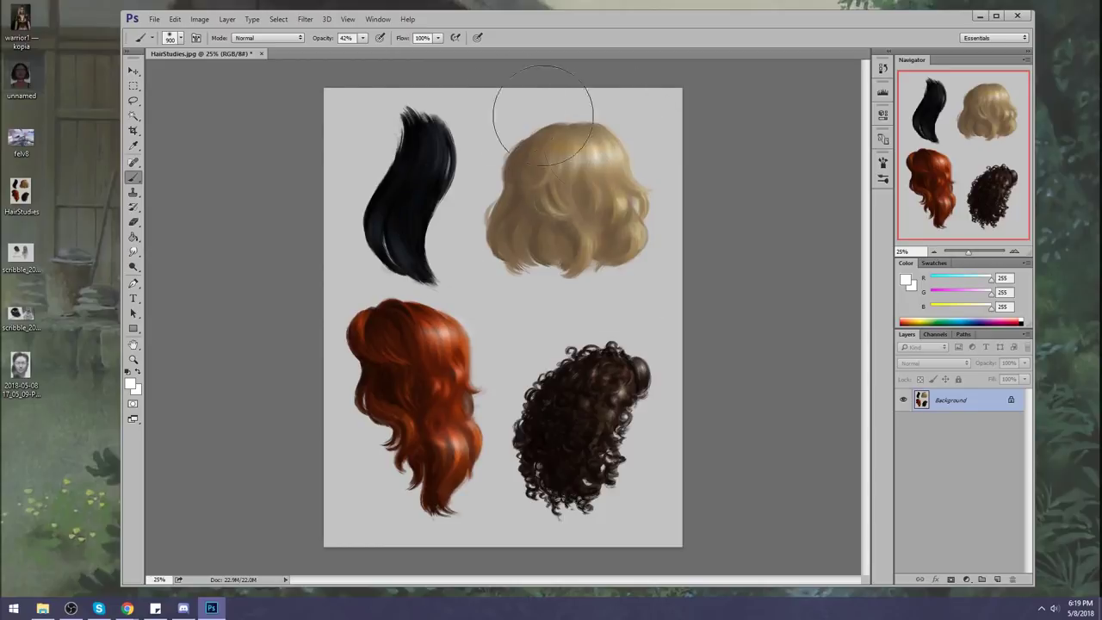
Step: Close HairStudies.jpg and save its changes
click(263, 54)
click(563, 238)
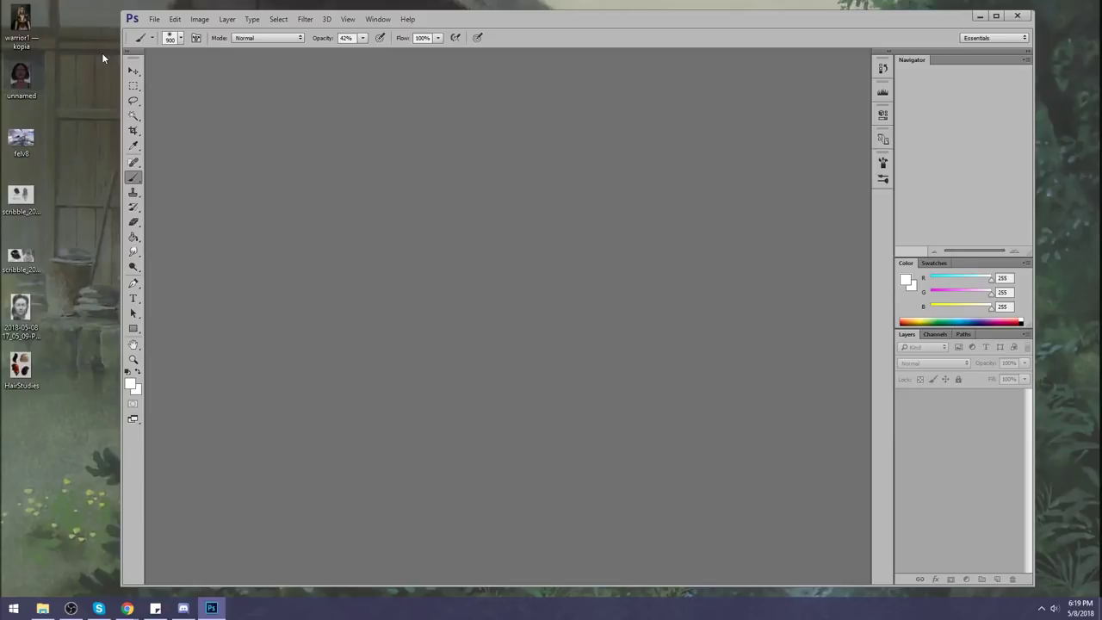
Step: View the portraits unnamed.jpg and warrior1 — kopia.png in Photos, and close both windows
double_click(21, 75)
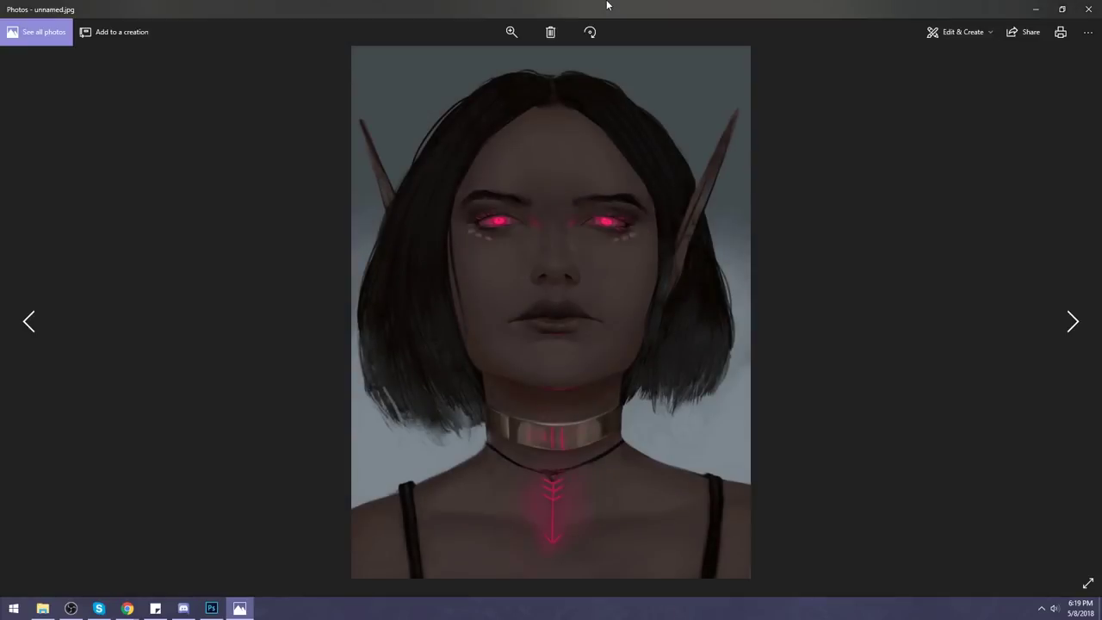
drag(607, 5, 452, 72)
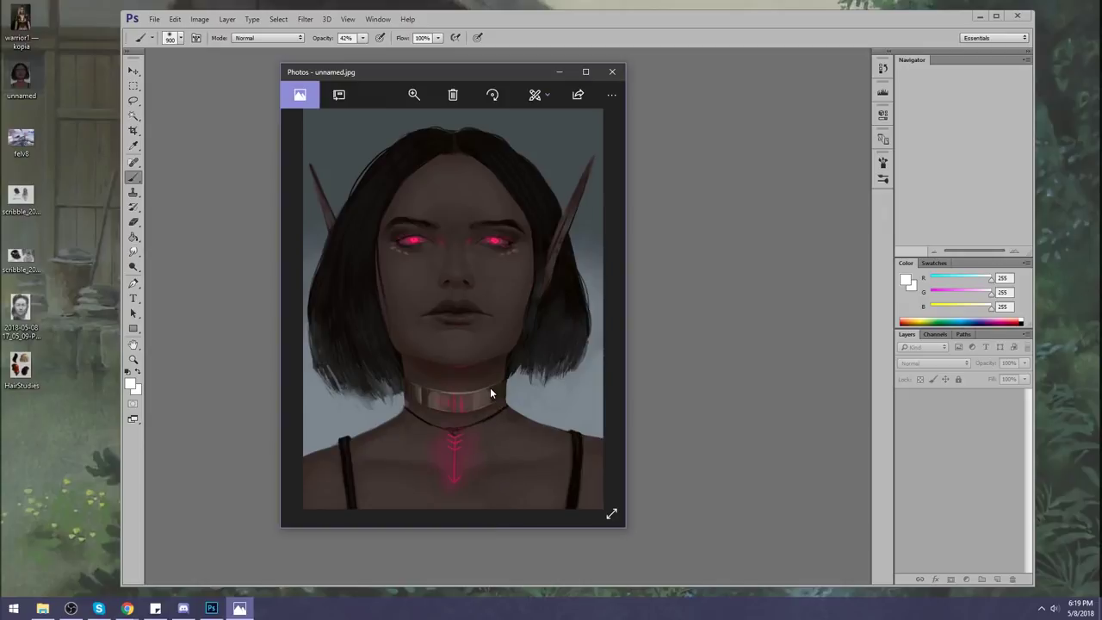
double_click(36, 19)
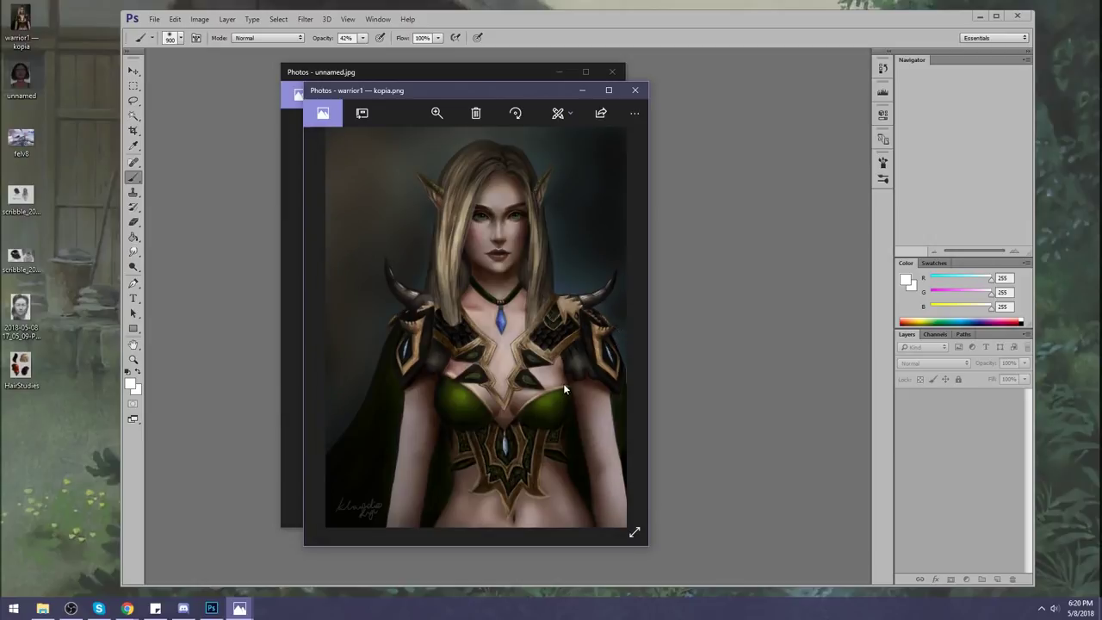
click(634, 92)
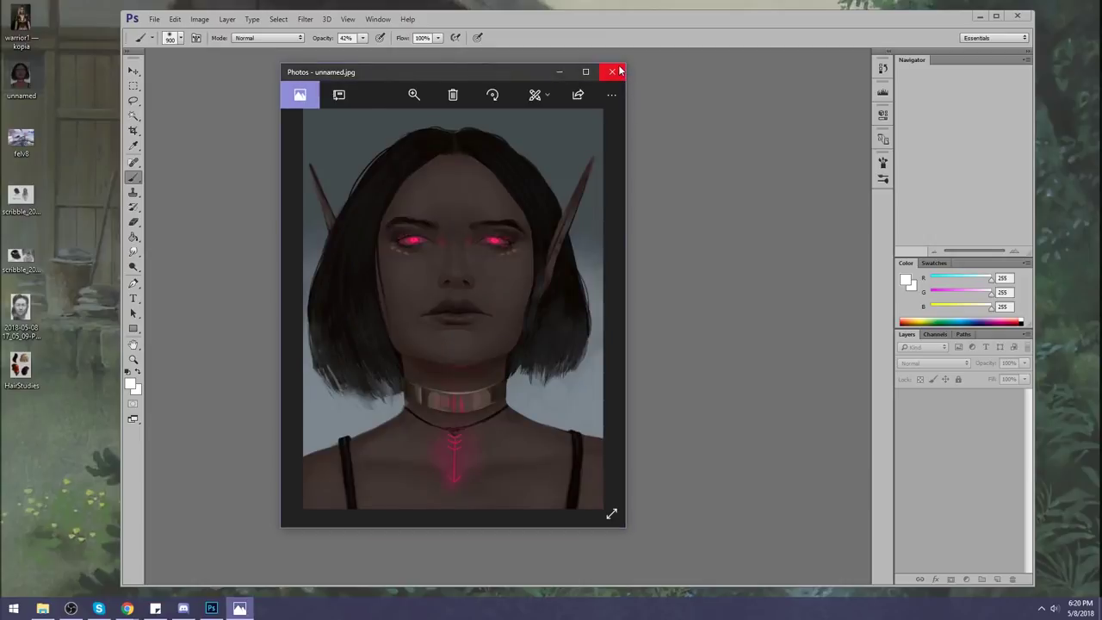
click(612, 71)
Step: Review warrior1 — kopia.png again and the spaceship painting felv8.jpg, closing each after viewing
double_click(38, 19)
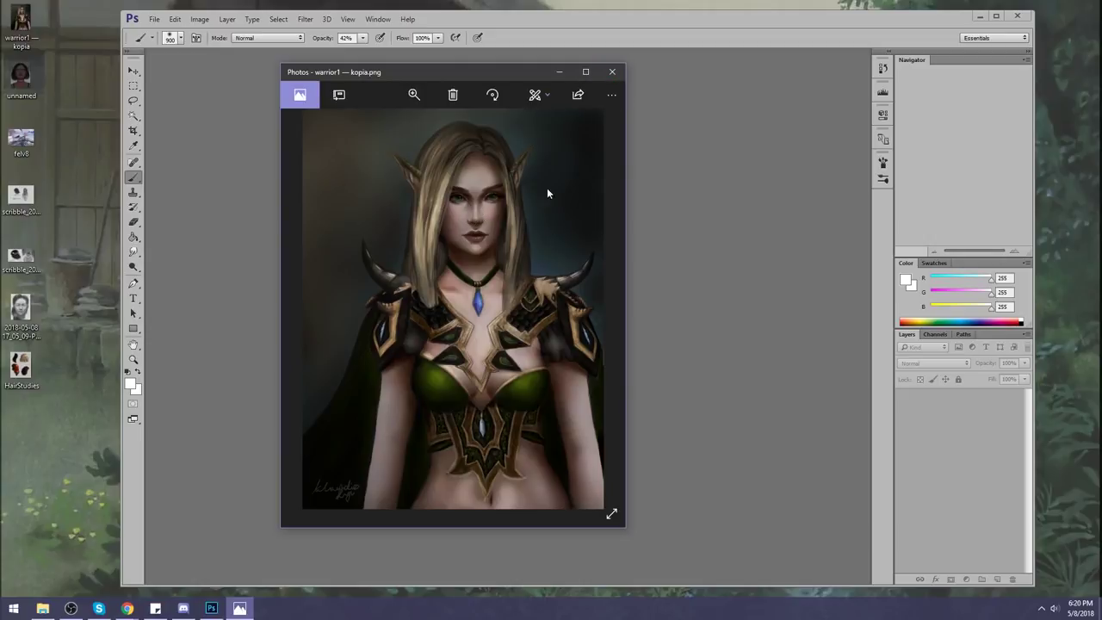
click(612, 72)
double_click(20, 137)
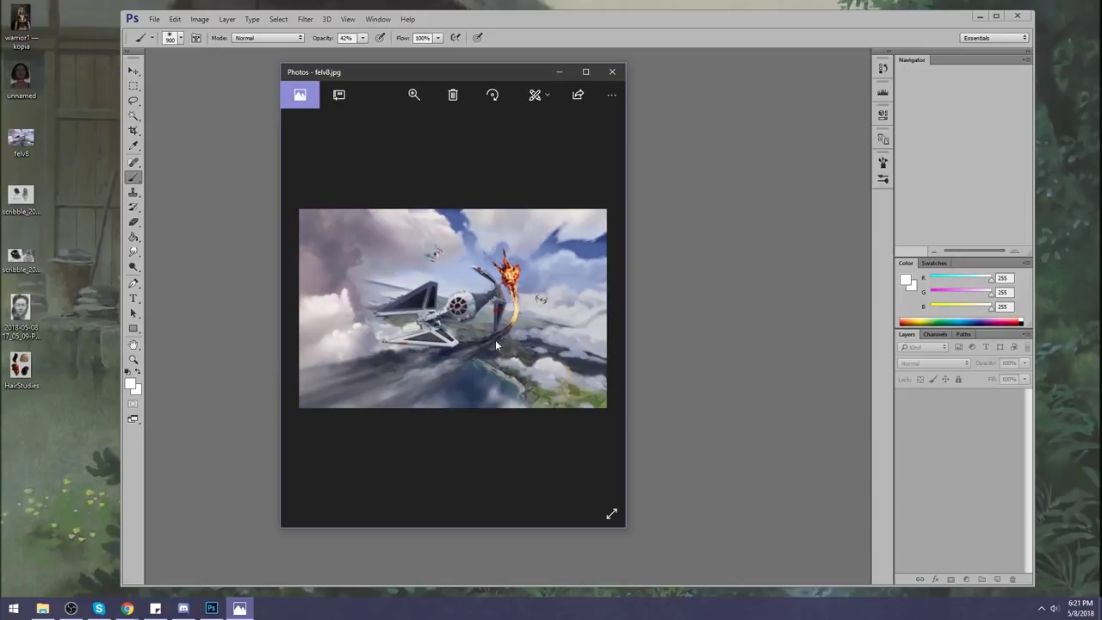
click(610, 72)
Step: Switch to istebrak.com in Chrome, open its Google+ community link in a new tab, and show the community page
key(alt+Tab)
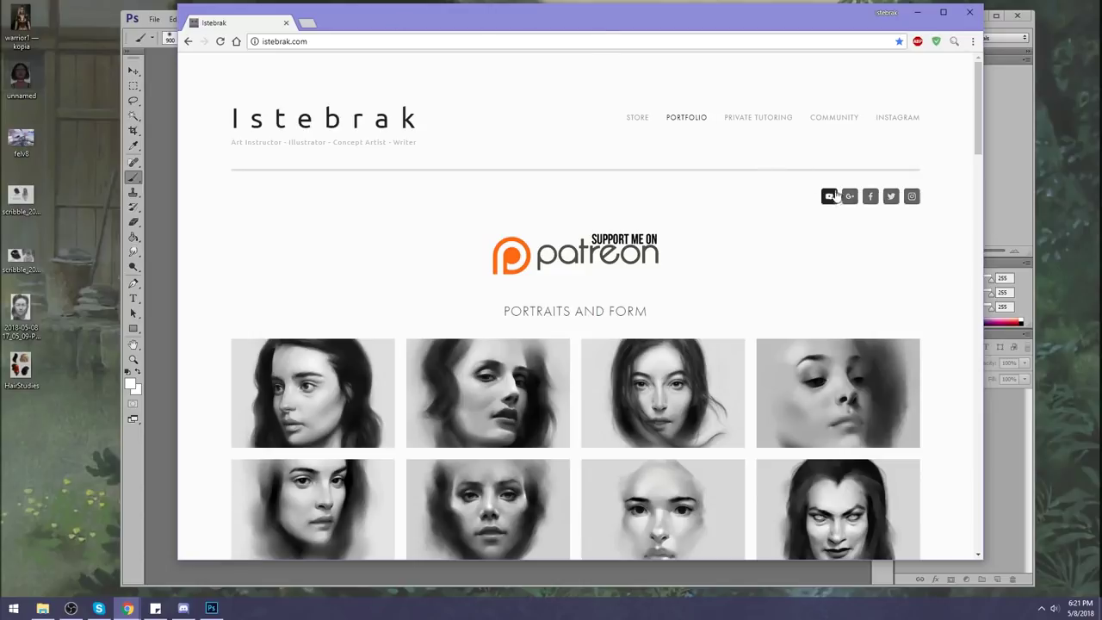
right_click(849, 197)
click(895, 206)
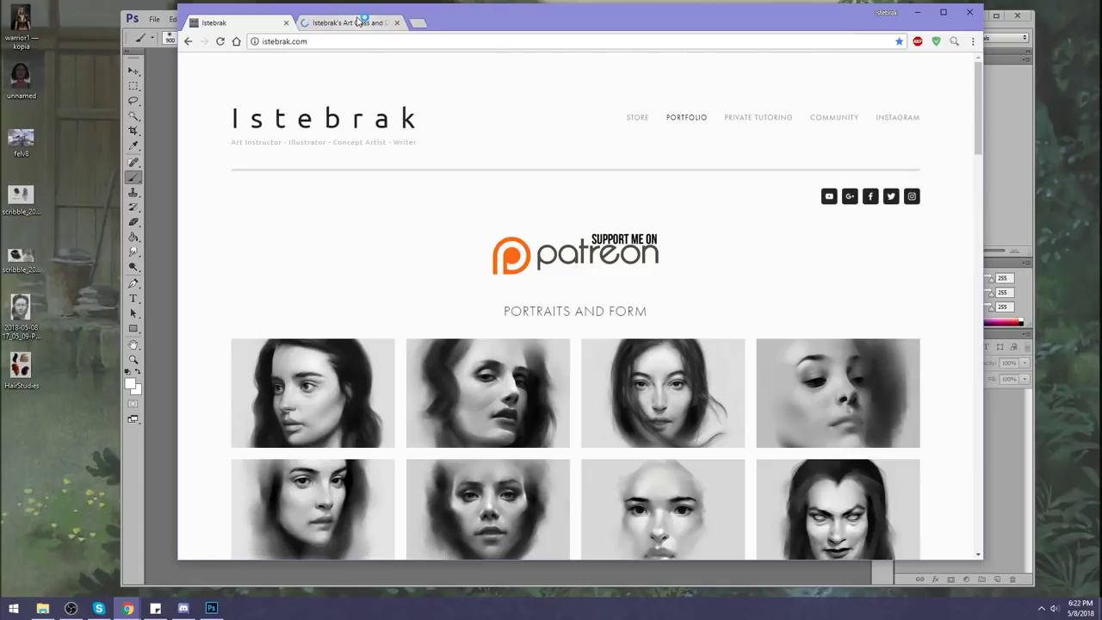
click(360, 21)
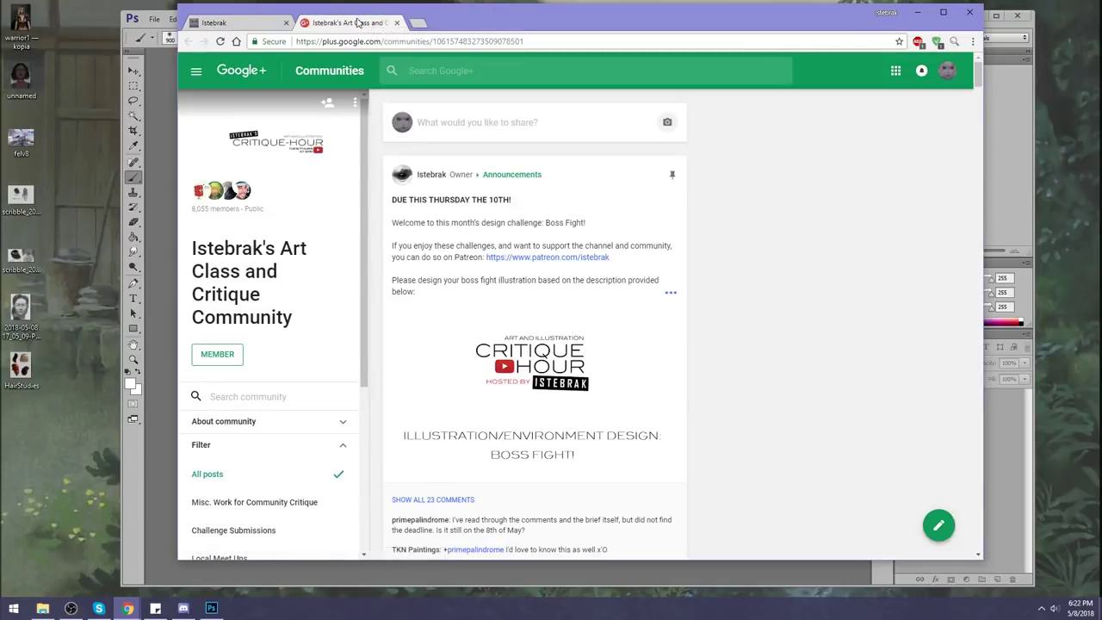
click(249, 24)
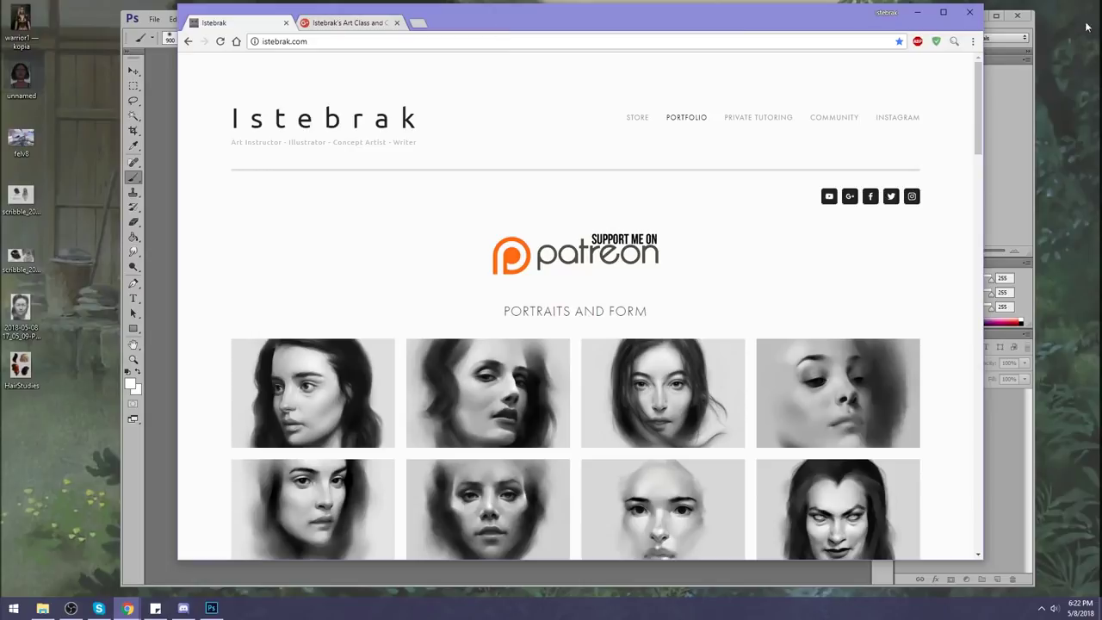
click(325, 21)
click(247, 25)
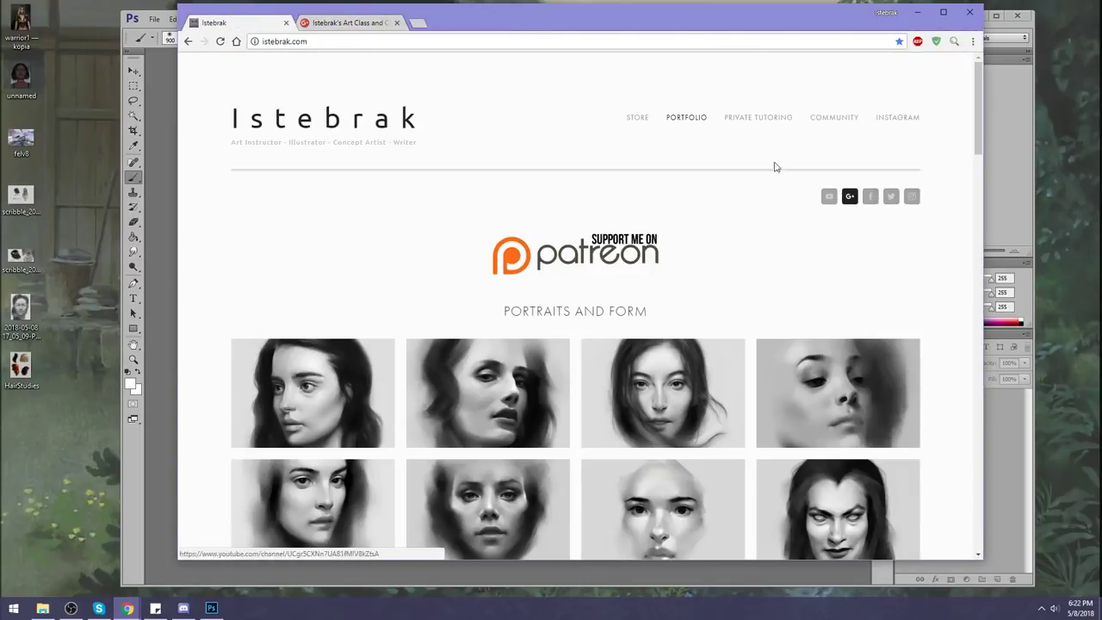
key(ctrl+Tab)
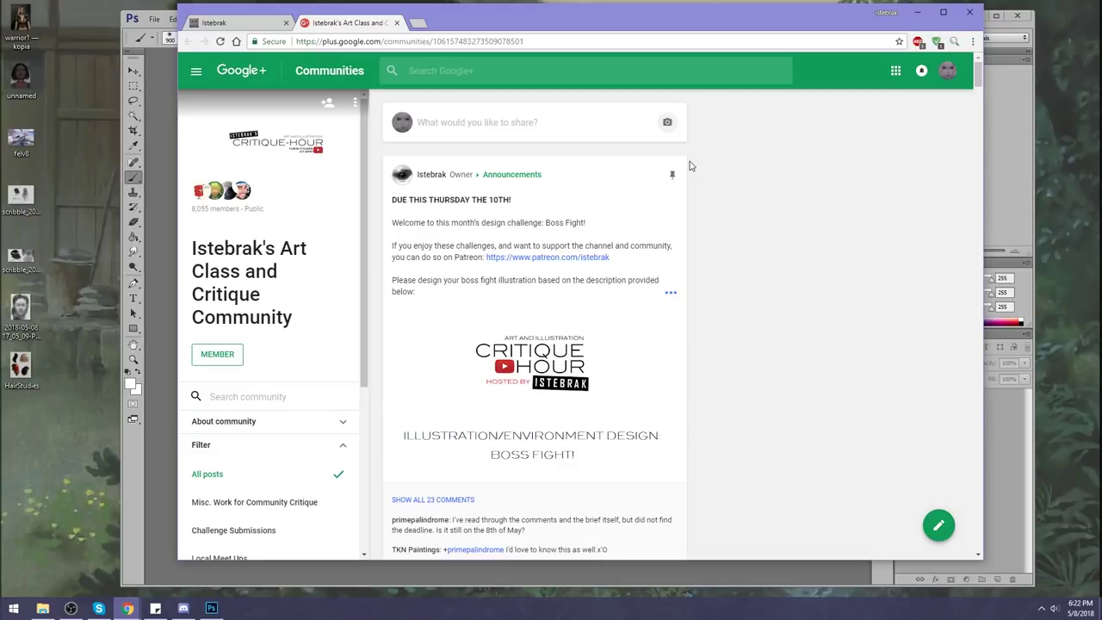
Step: Open the system calendar to check the May 2018 dates for the Boss Fight challenge deadline
click(767, 2)
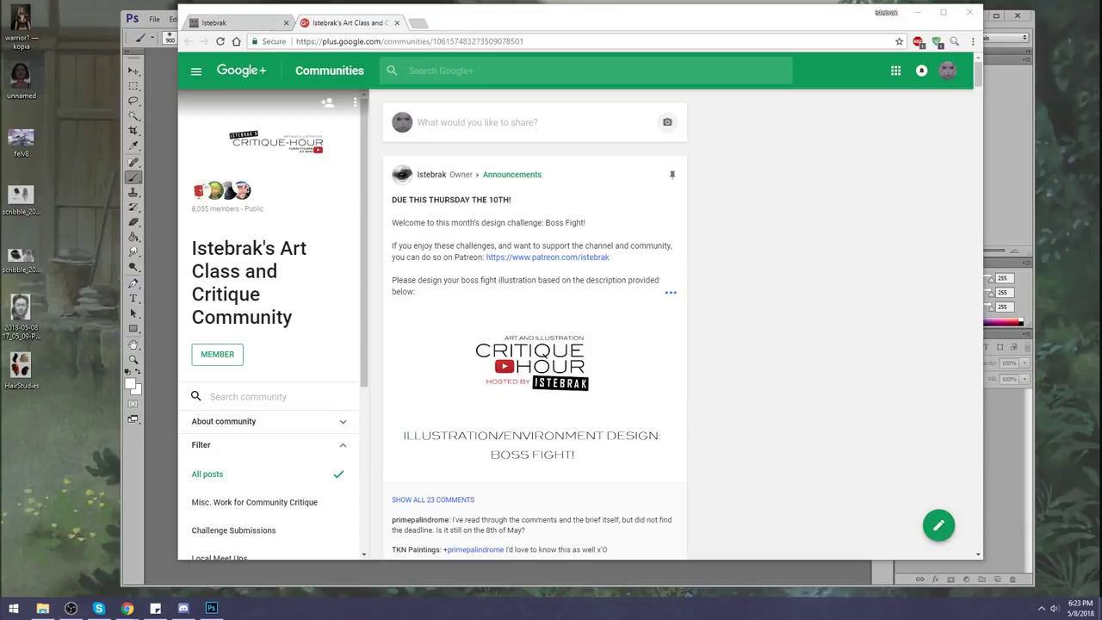
click(1080, 607)
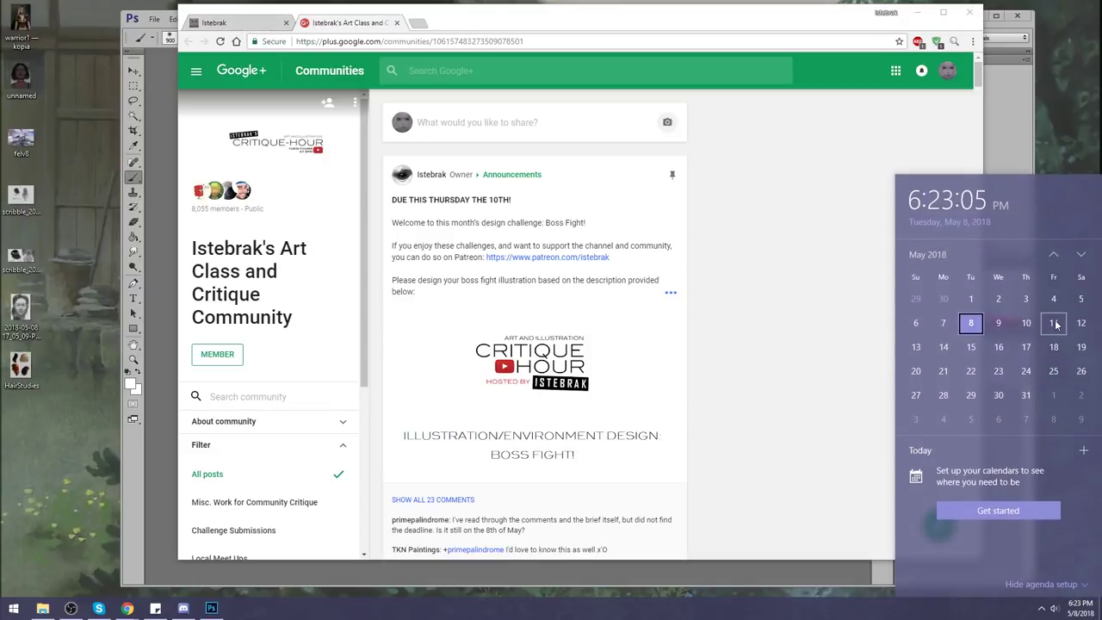